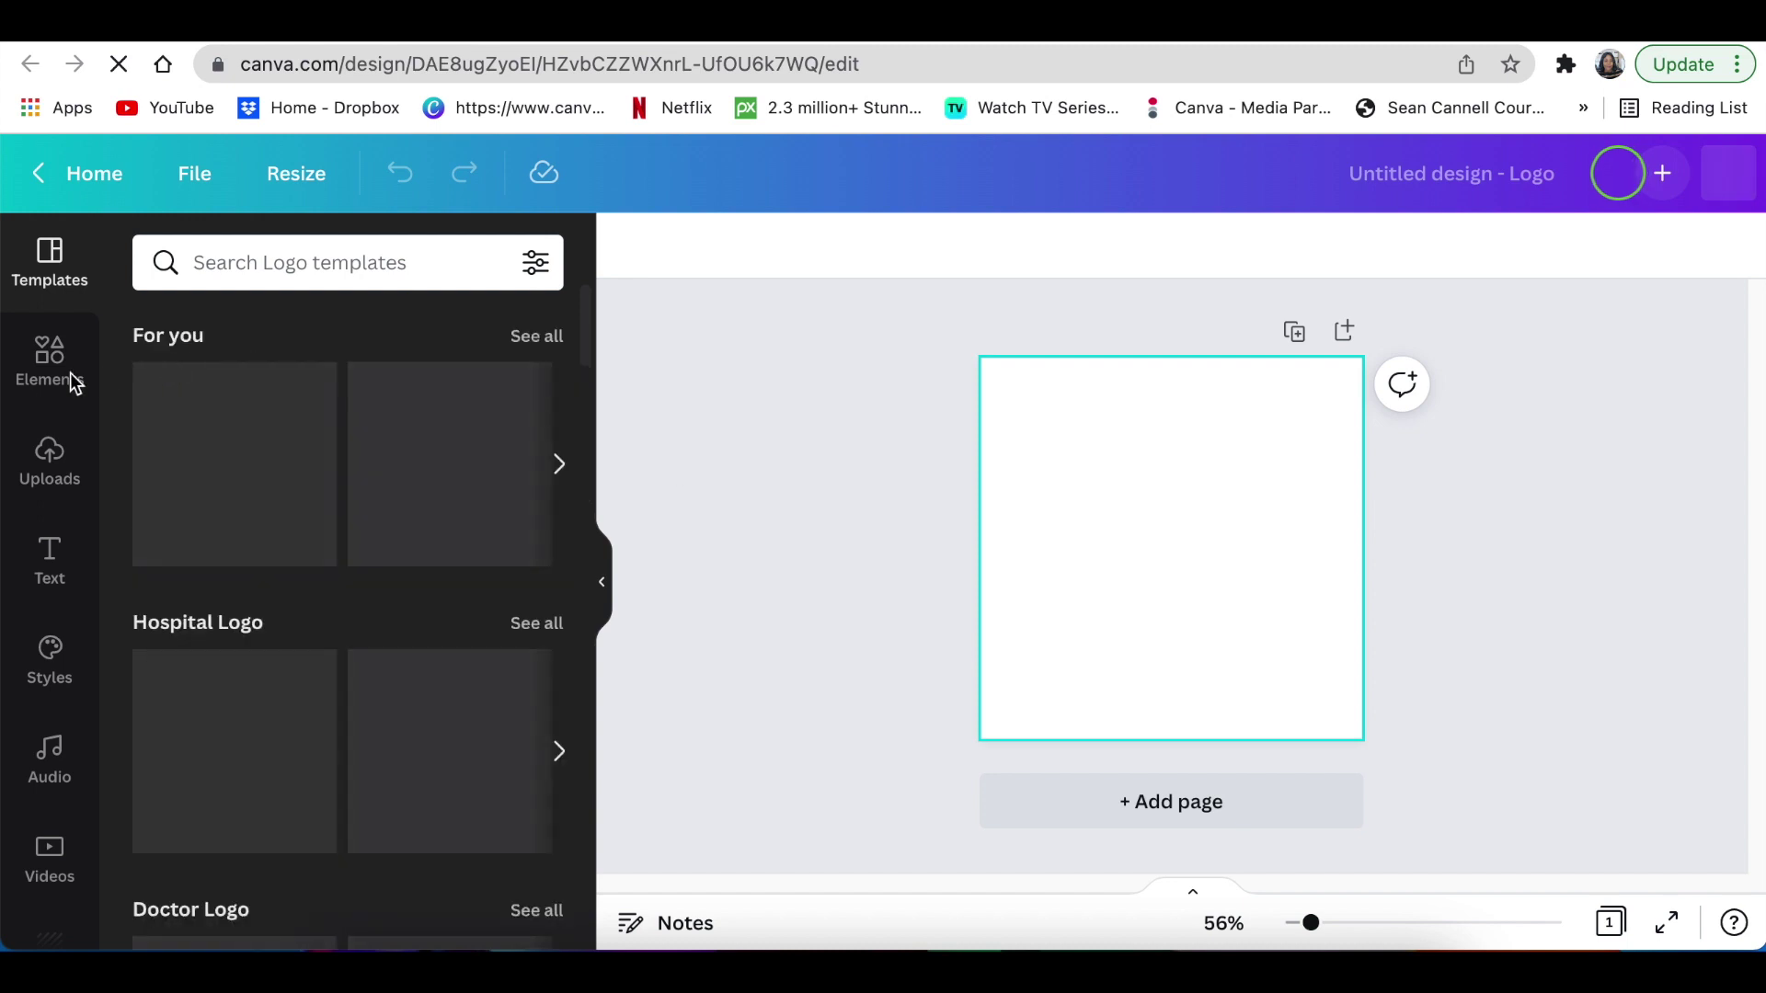
# Step: Add a square from Elements and stretch it into a tall narrow bar on the left
pyautogui.click(32, 368)
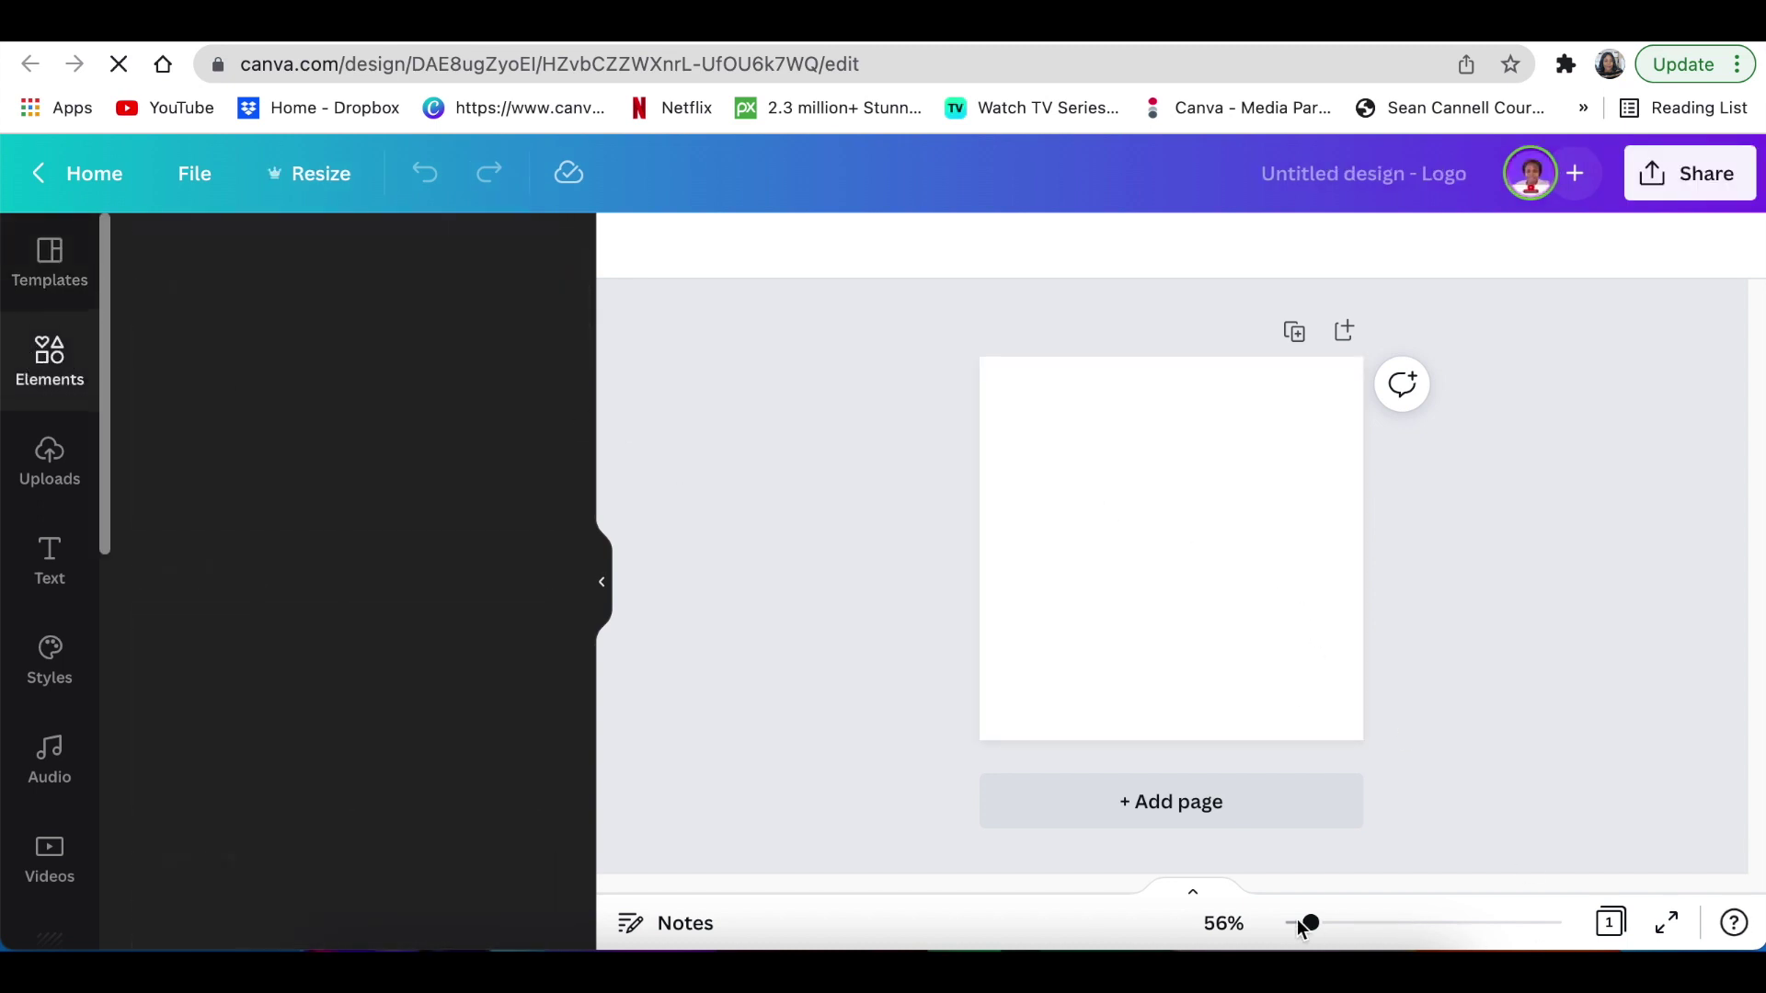
pyautogui.moveTo(1303, 927); pyautogui.dragTo(1320, 930)
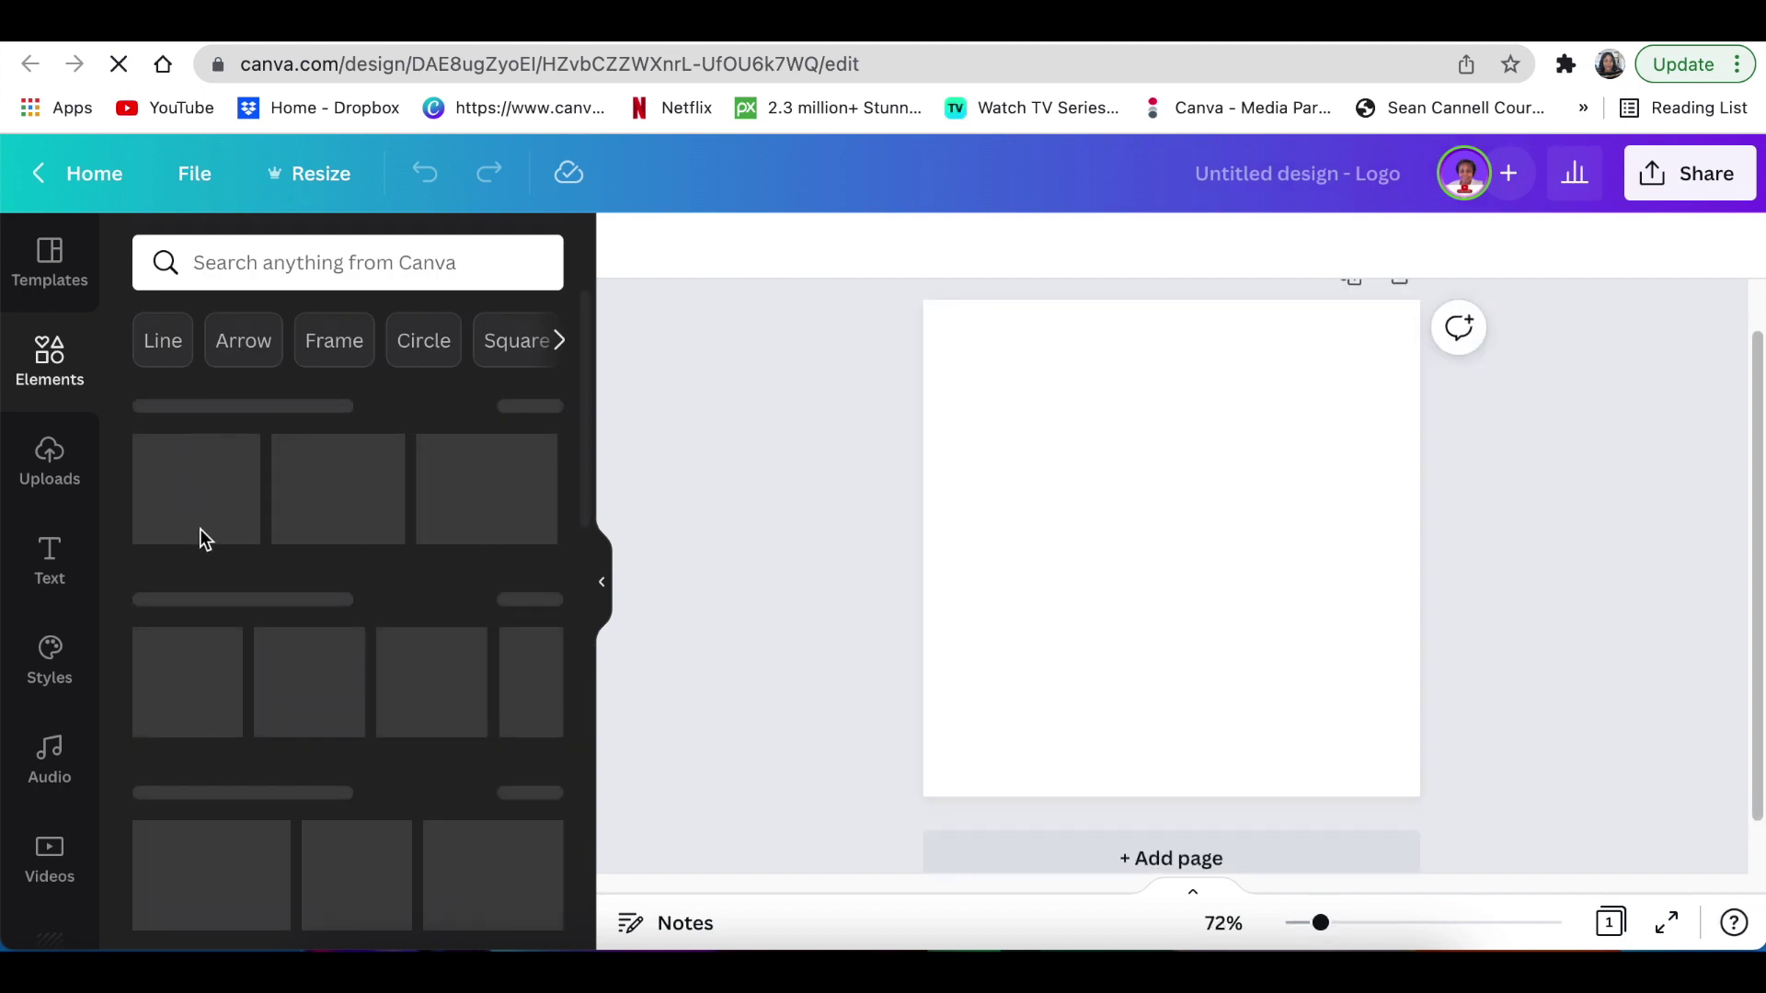
pyautogui.click(290, 512)
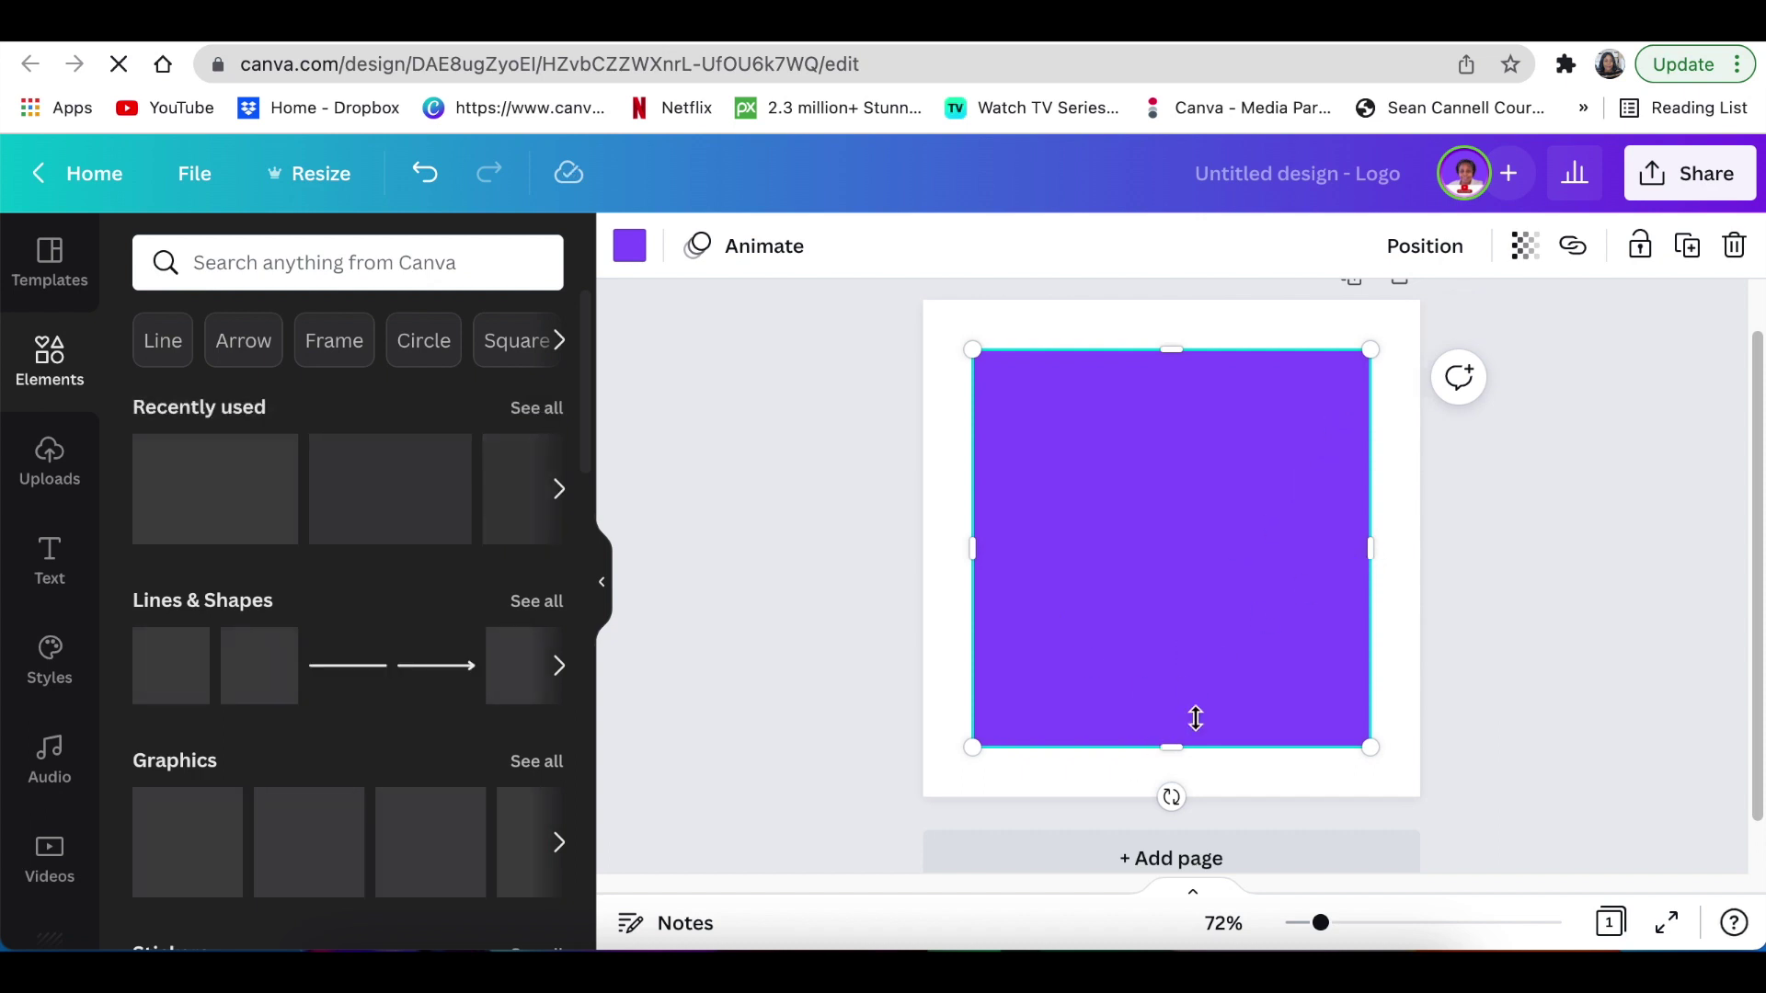
pyautogui.moveTo(1370, 550); pyautogui.dragTo(1045, 521)
# Step: Colour the bar teal by searching 'green' in the colour picker, then add another square
pyautogui.click(629, 245)
pyautogui.click(166, 384)
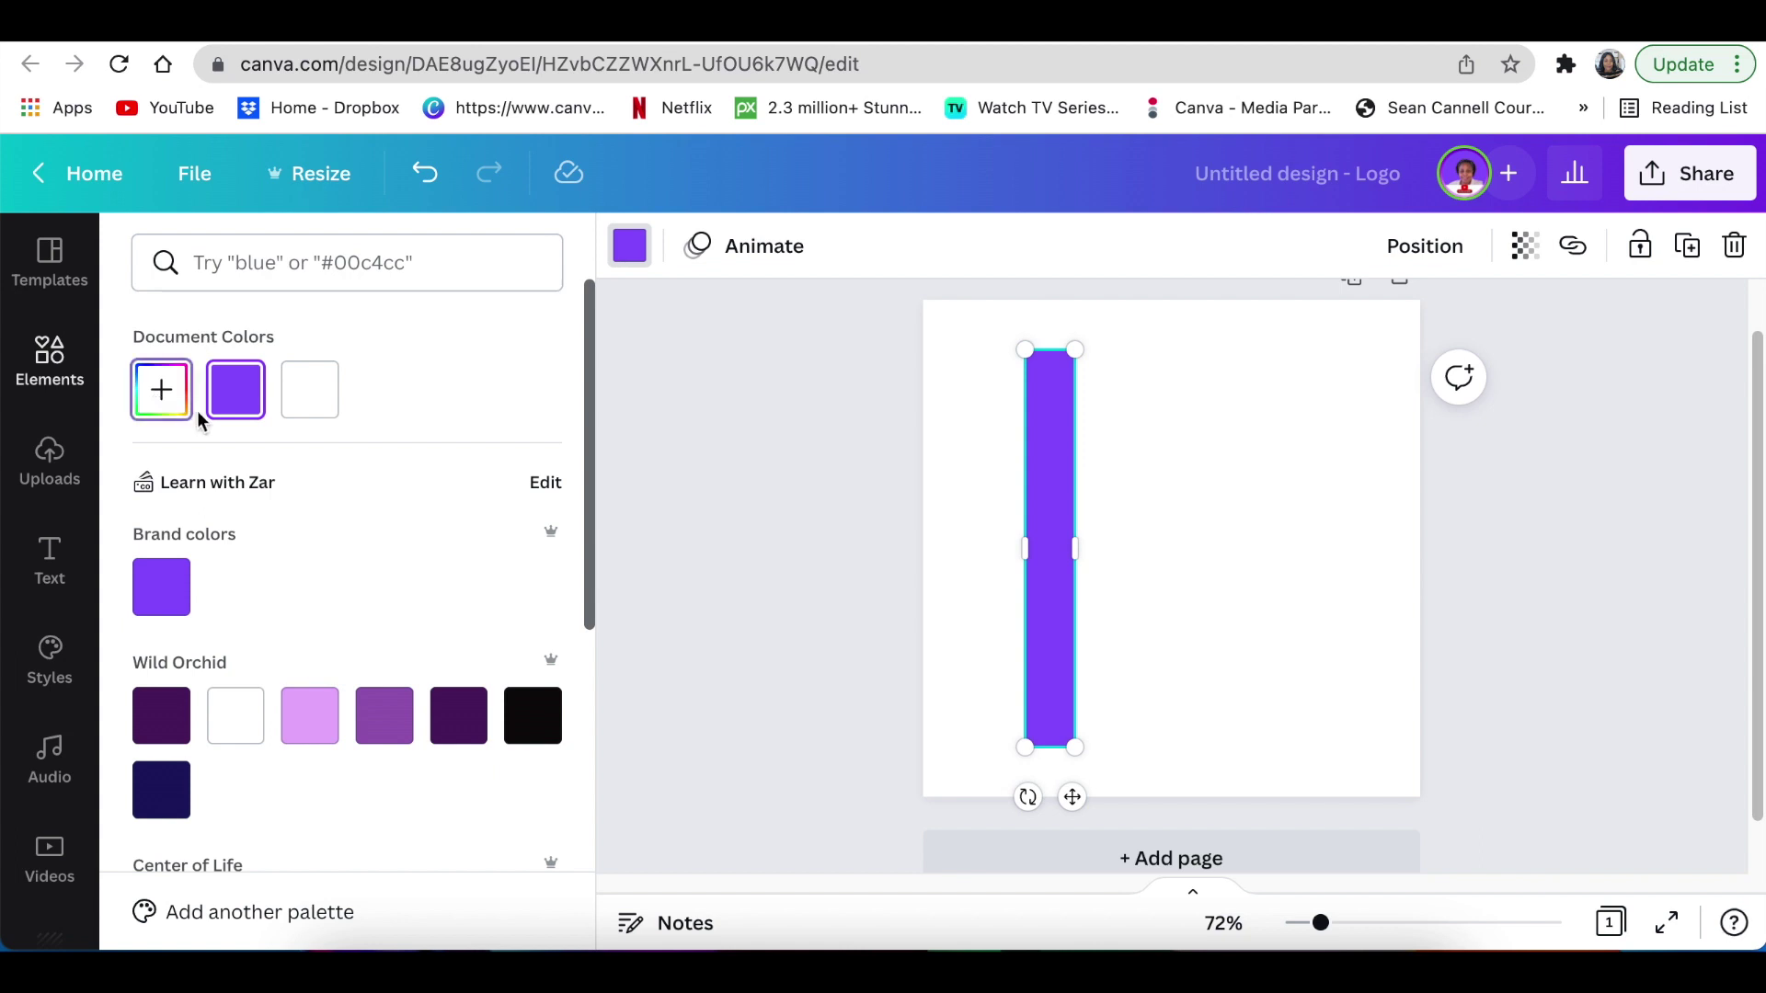
pyautogui.click(348, 263)
pyautogui.write('green')
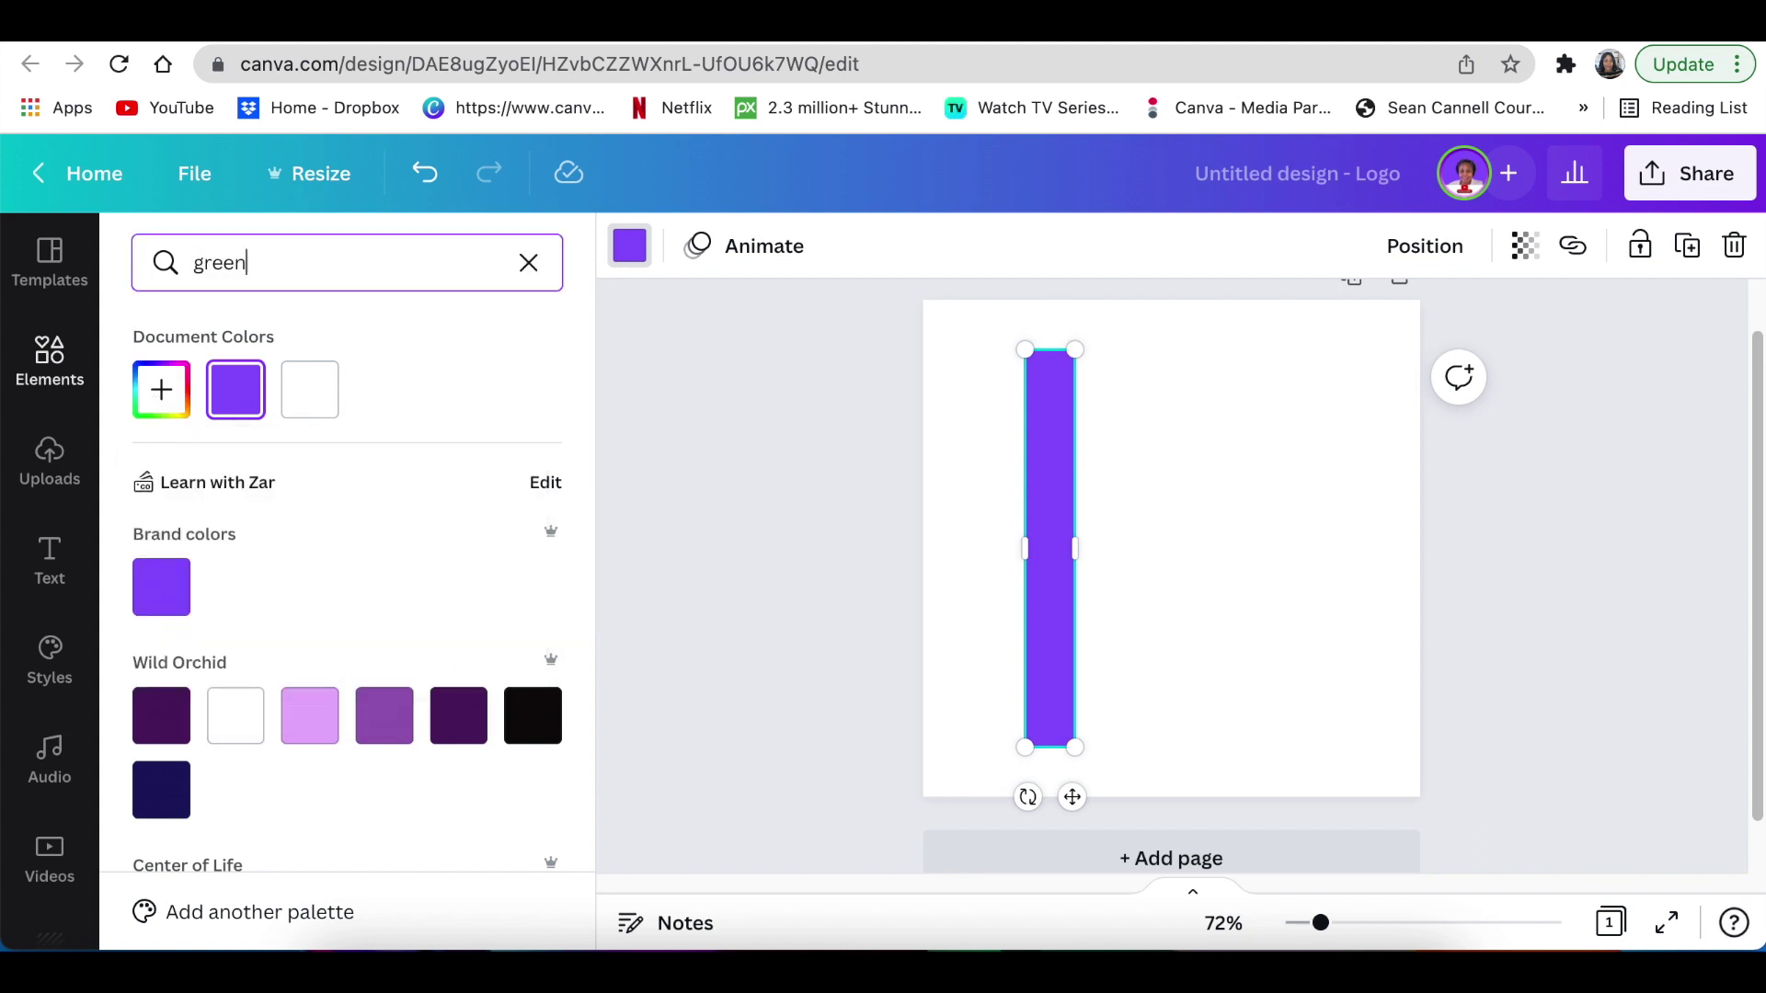
pyautogui.scroll(-5, 287, 599)
pyautogui.click(241, 574)
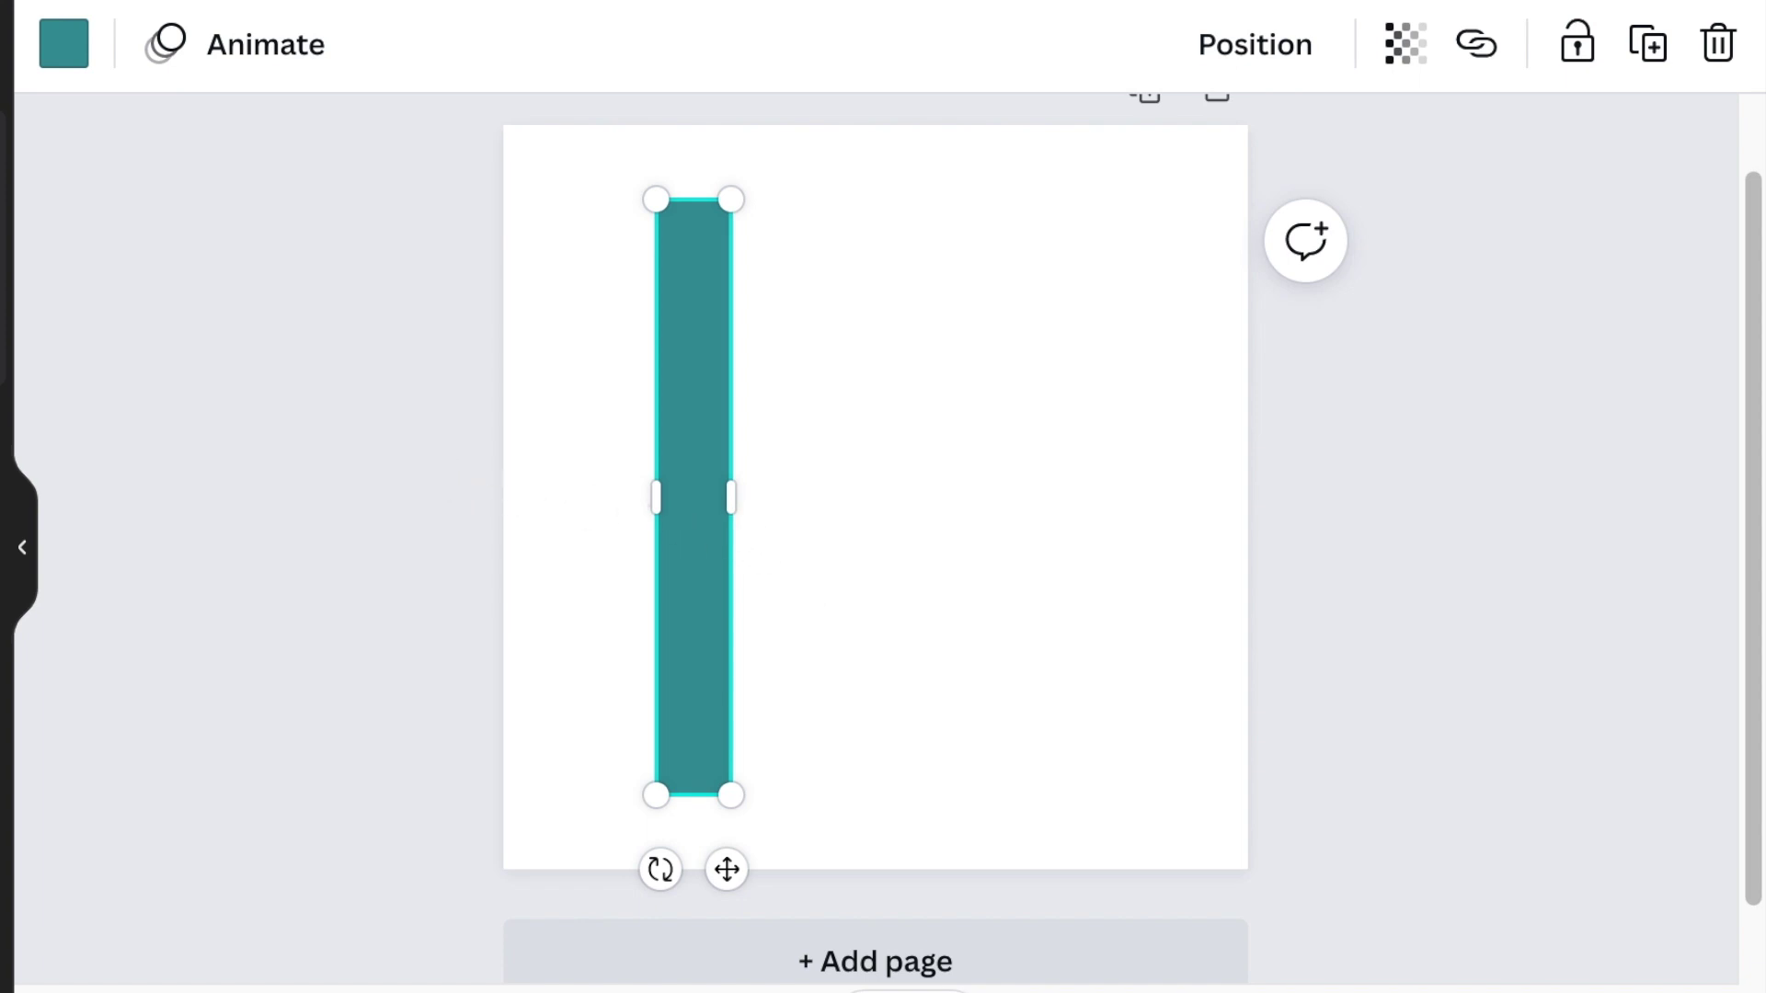
pyautogui.click(282, 673)
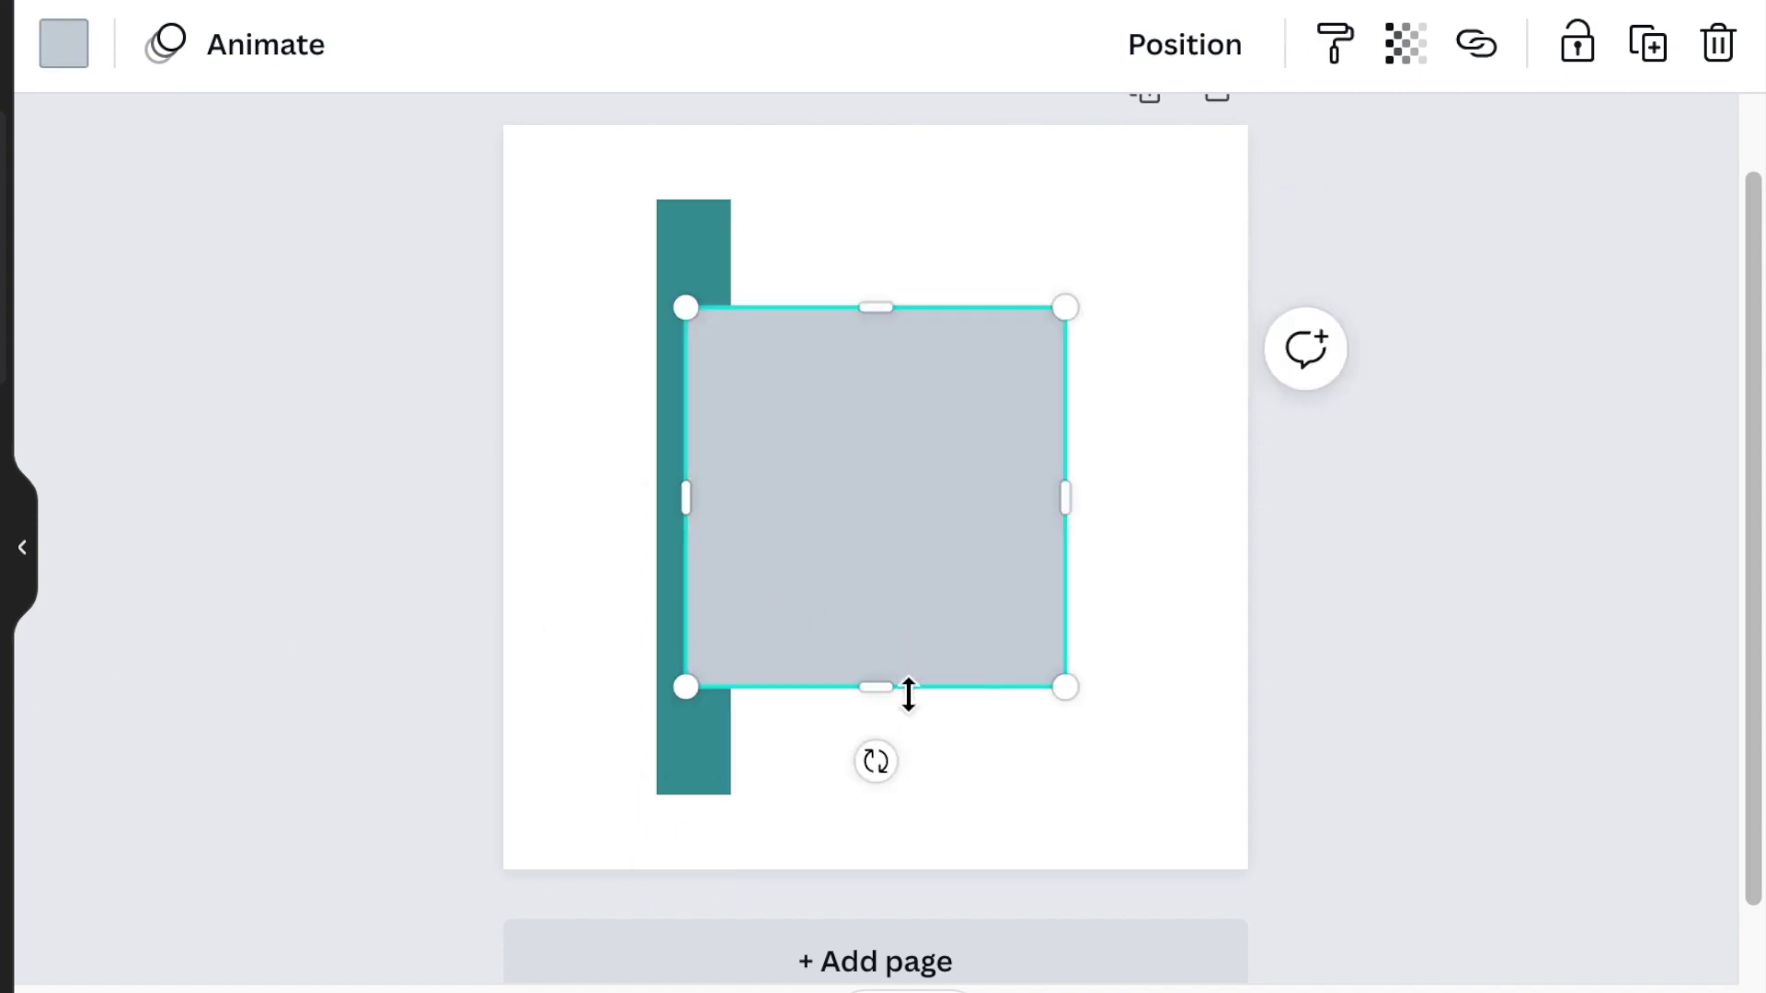
# Step: Shrink the grey square to a small rectangle, tilt it about 37°, and place it over the teal bar's top
pyautogui.moveTo(872, 682); pyautogui.dragTo(843, 451)
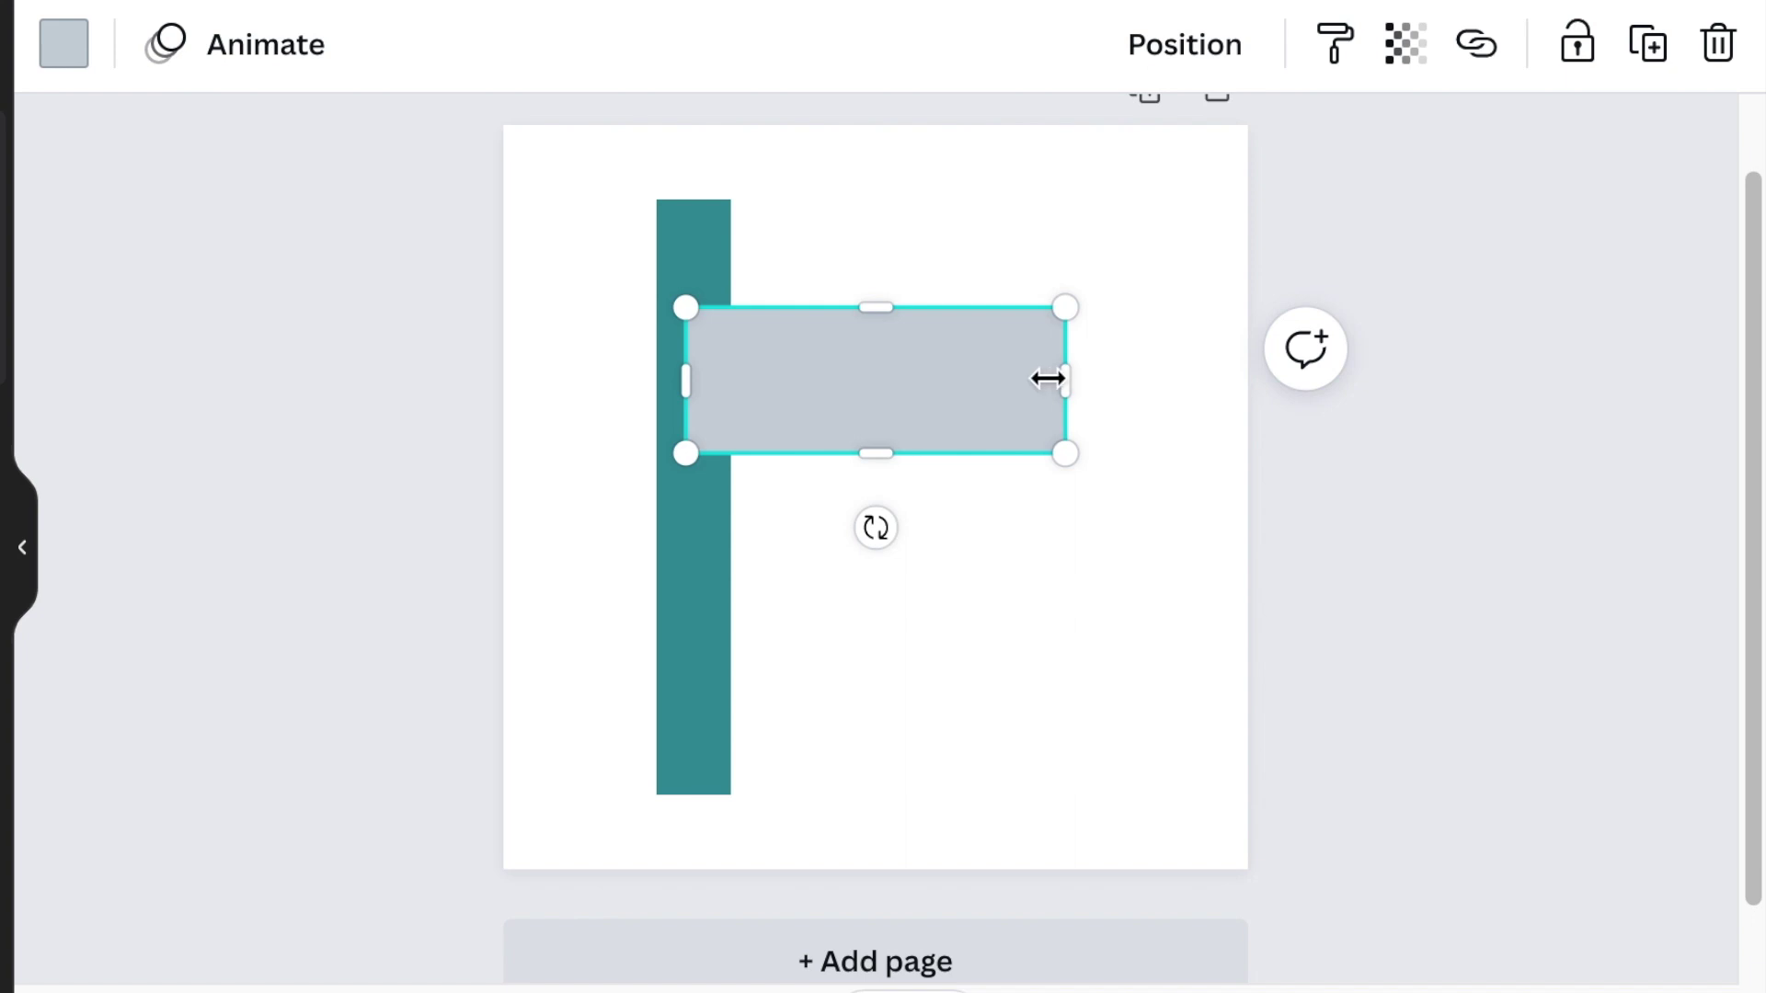
pyautogui.moveTo(1048, 378); pyautogui.dragTo(850, 373)
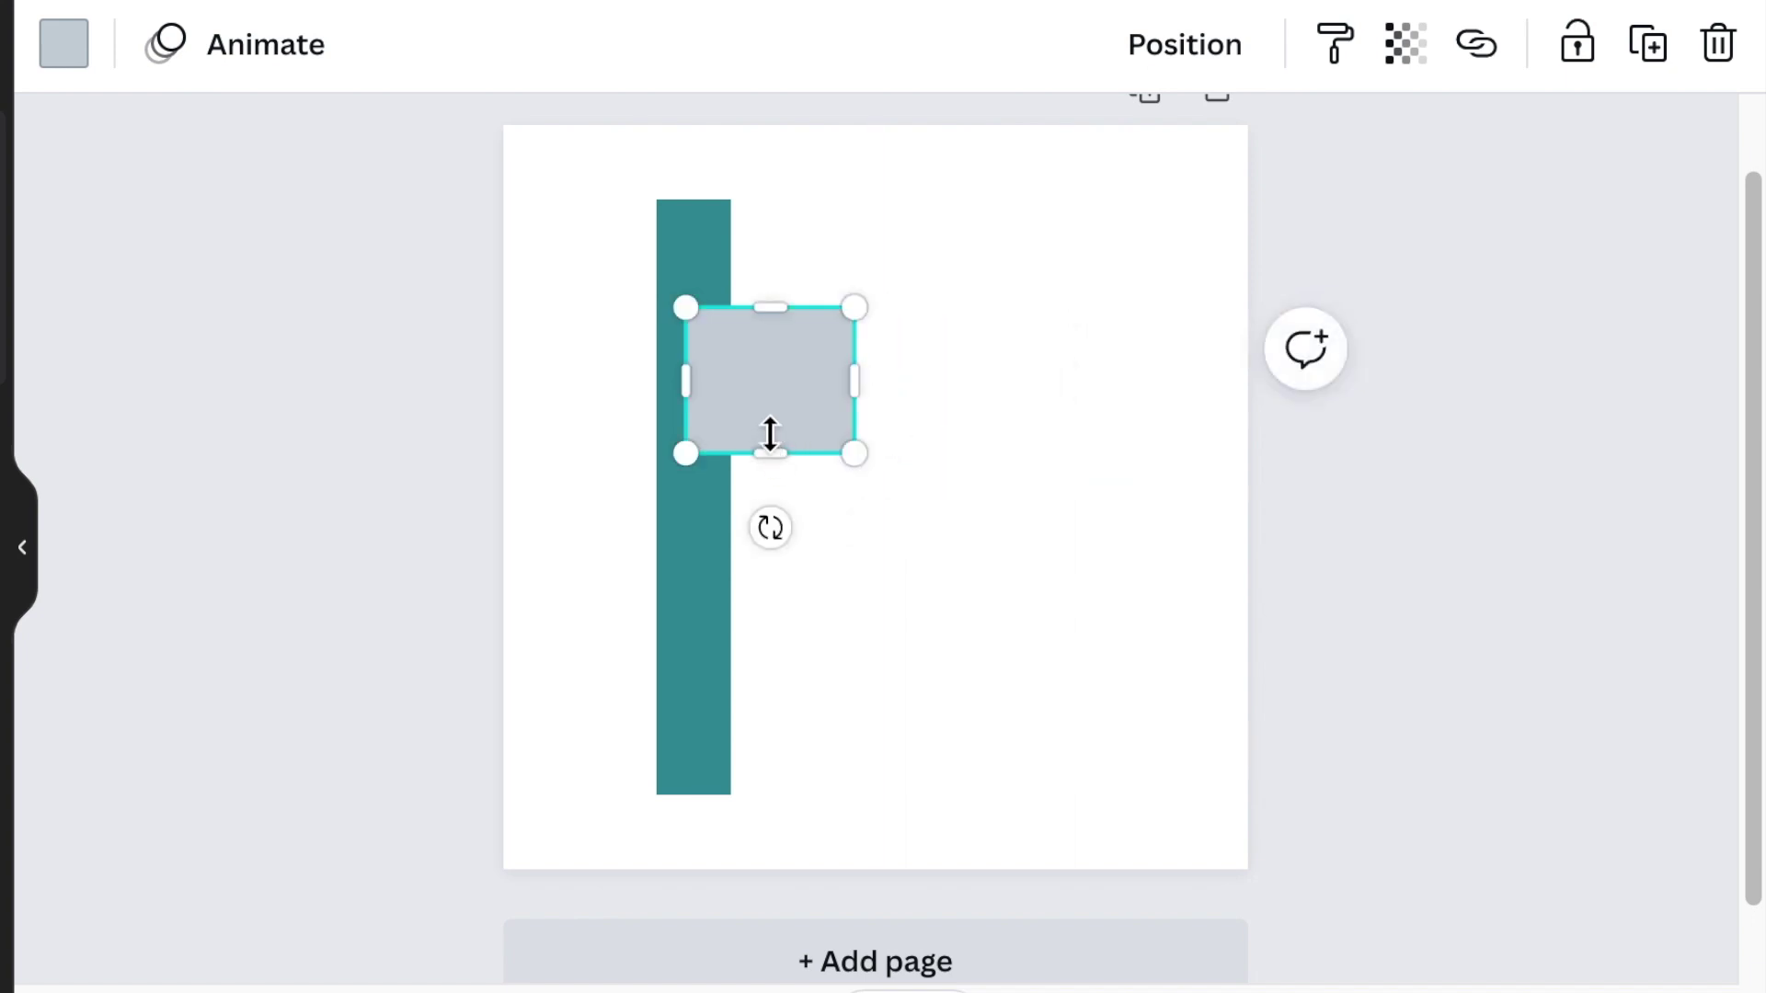
pyautogui.moveTo(770, 433); pyautogui.dragTo(770, 396)
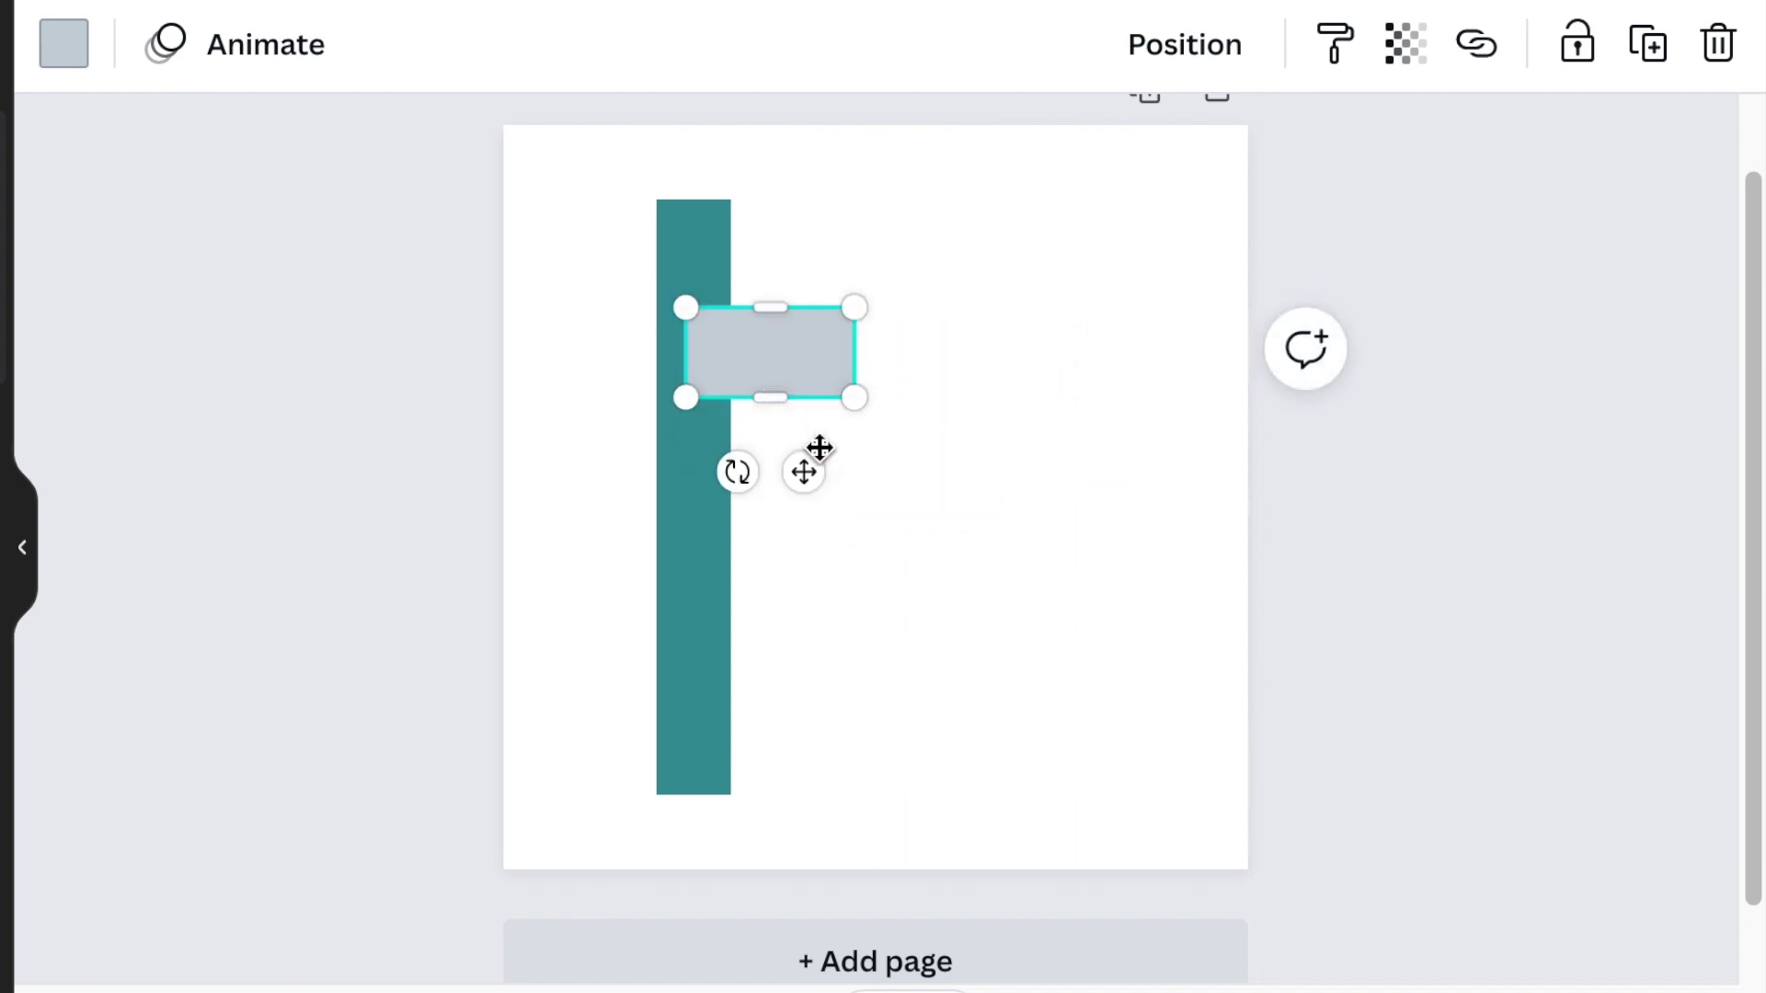
pyautogui.moveTo(736, 472); pyautogui.dragTo(701, 413)
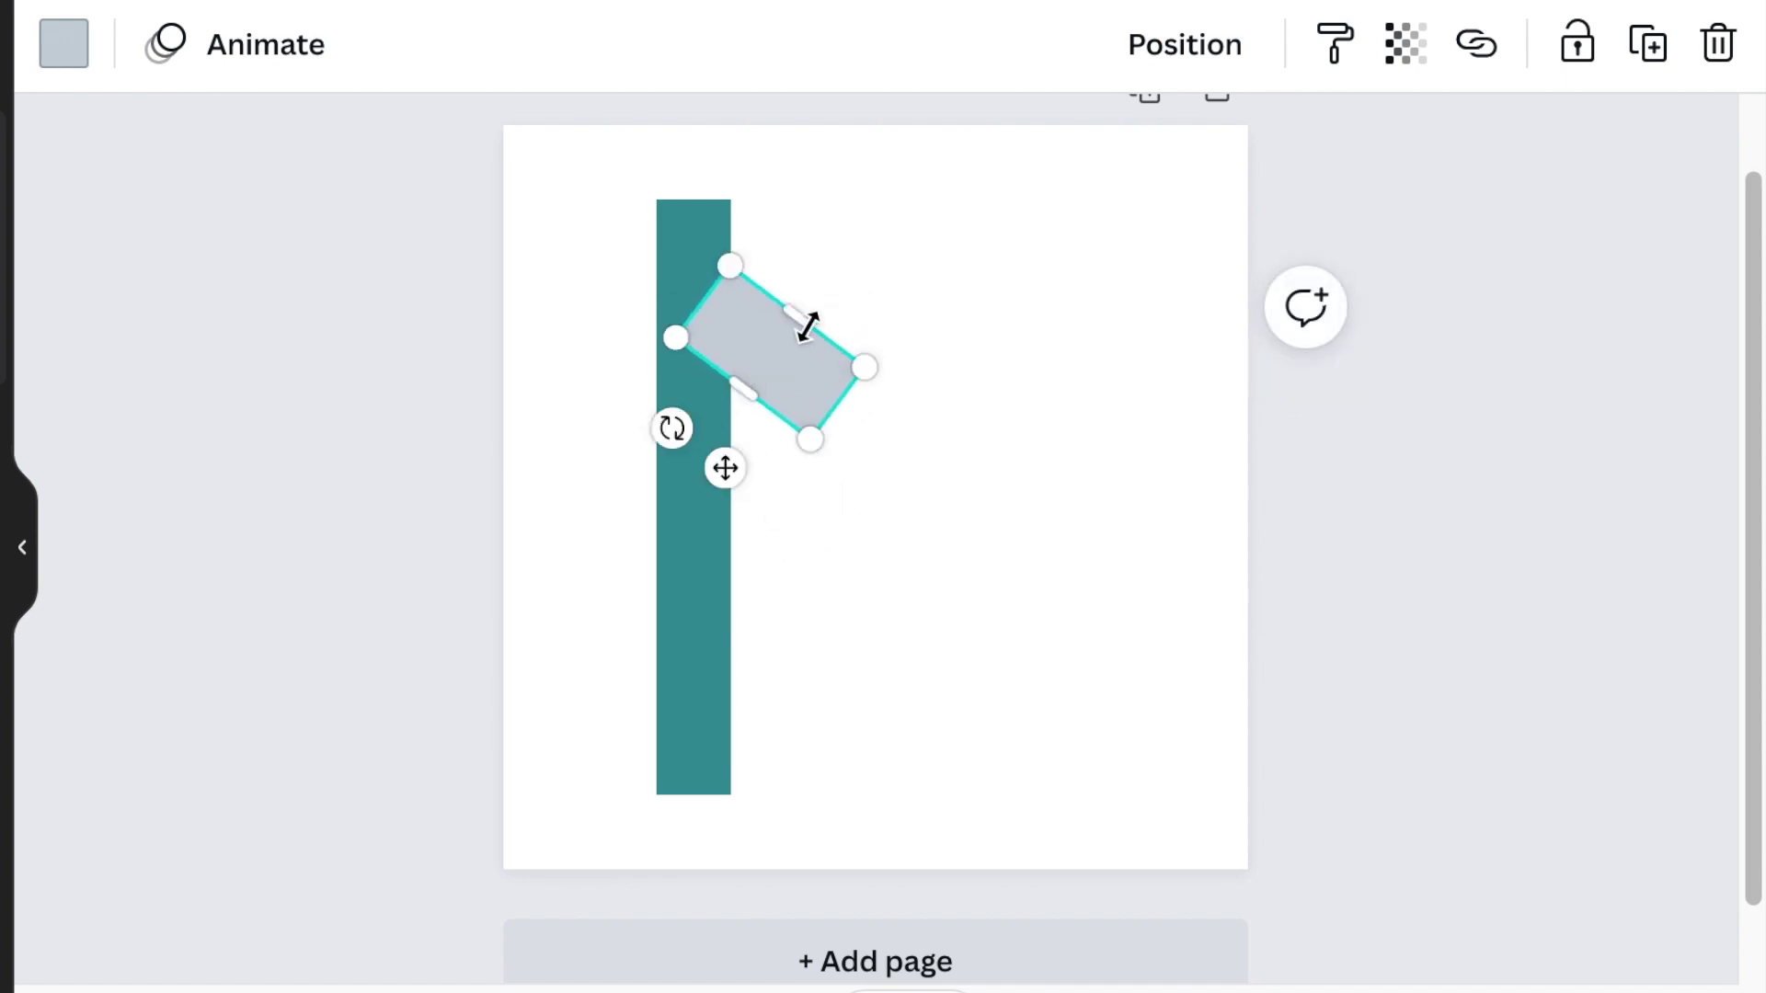
pyautogui.moveTo(806, 325)
pyautogui.mouseDown()
pyautogui.moveTo(800, 273)
pyautogui.moveTo(831, 327)
pyautogui.moveTo(814, 310)
pyautogui.mouseUp()
pyautogui.moveTo(756, 349); pyautogui.dragTo(639, 201)
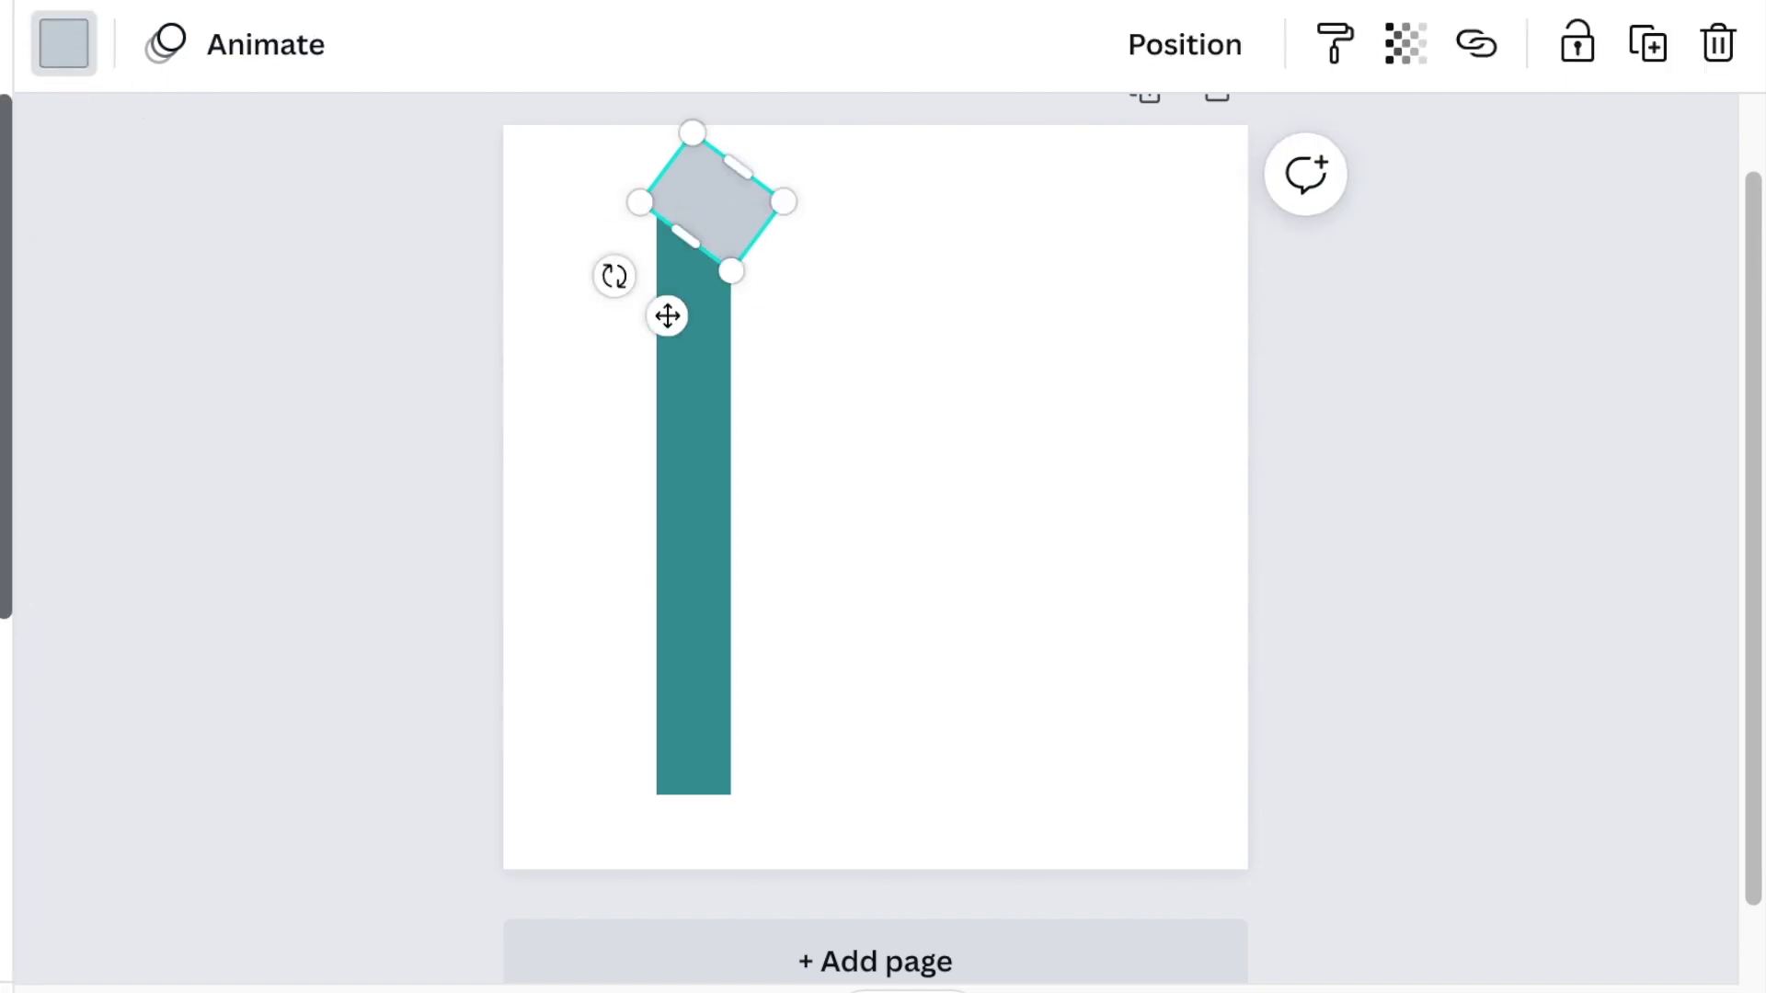
# Step: Make the mask match the page background, copy it to the bar's bottom end, and select all three
pyautogui.click(64, 43)
pyautogui.click(951, 367)
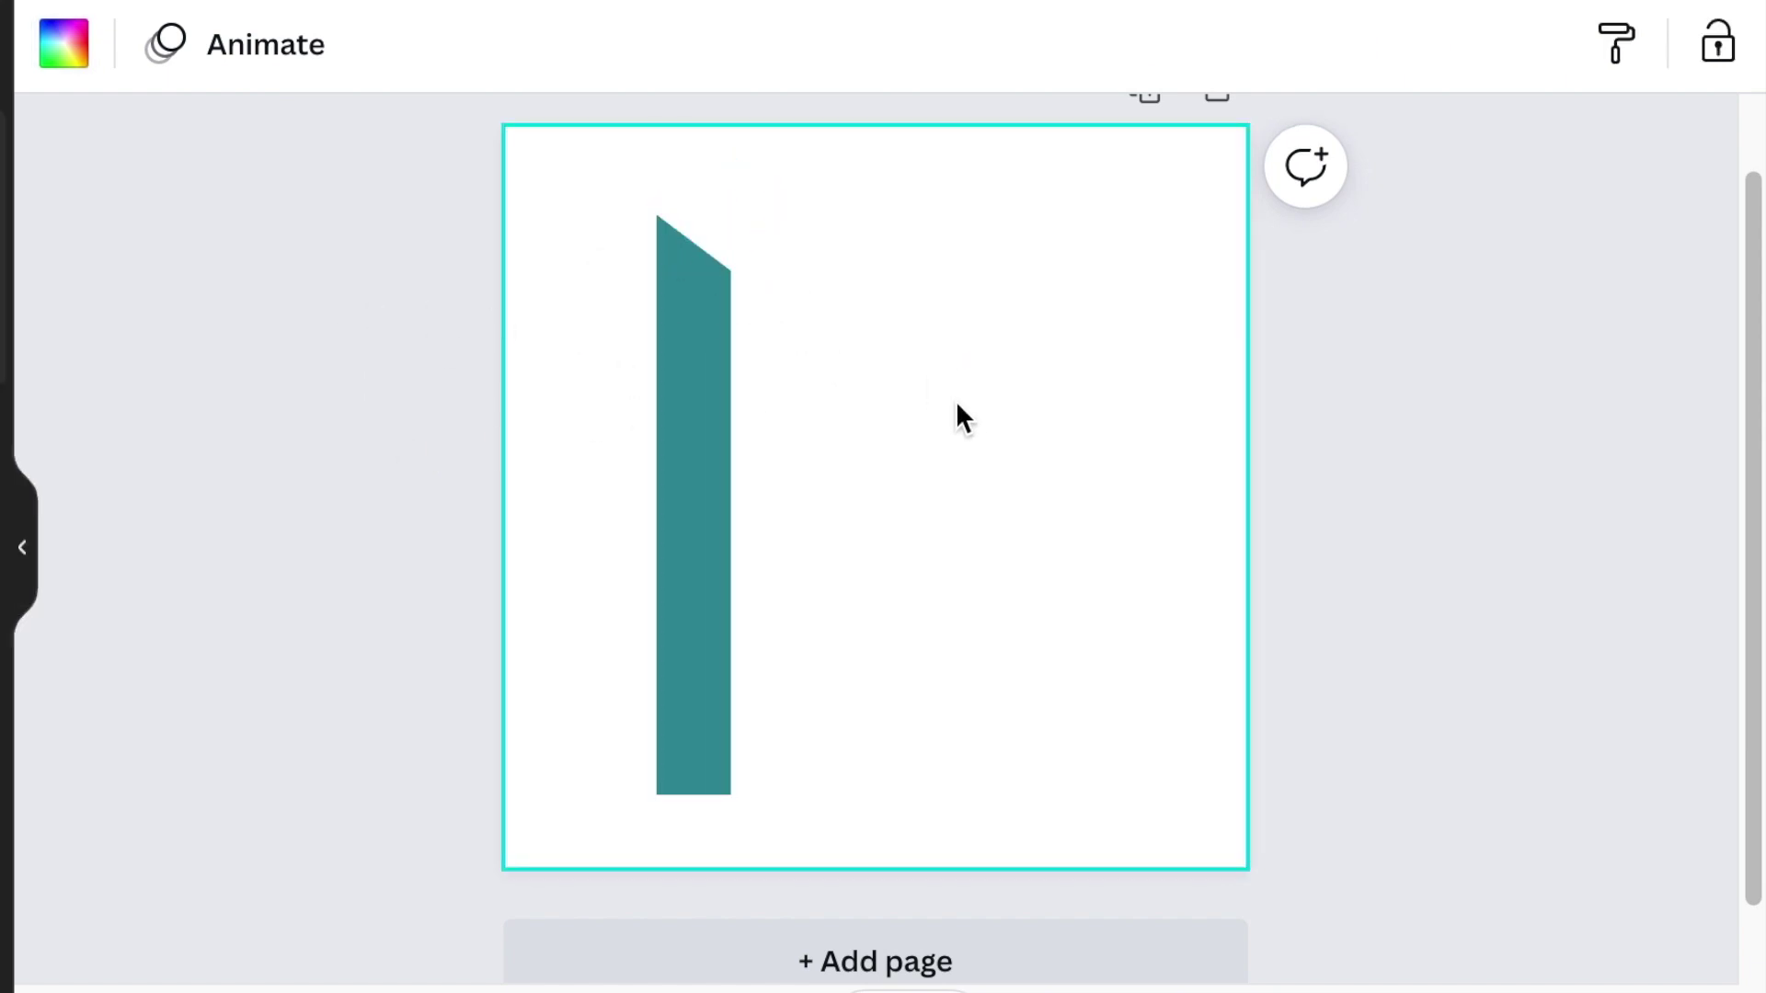
pyautogui.click(736, 211)
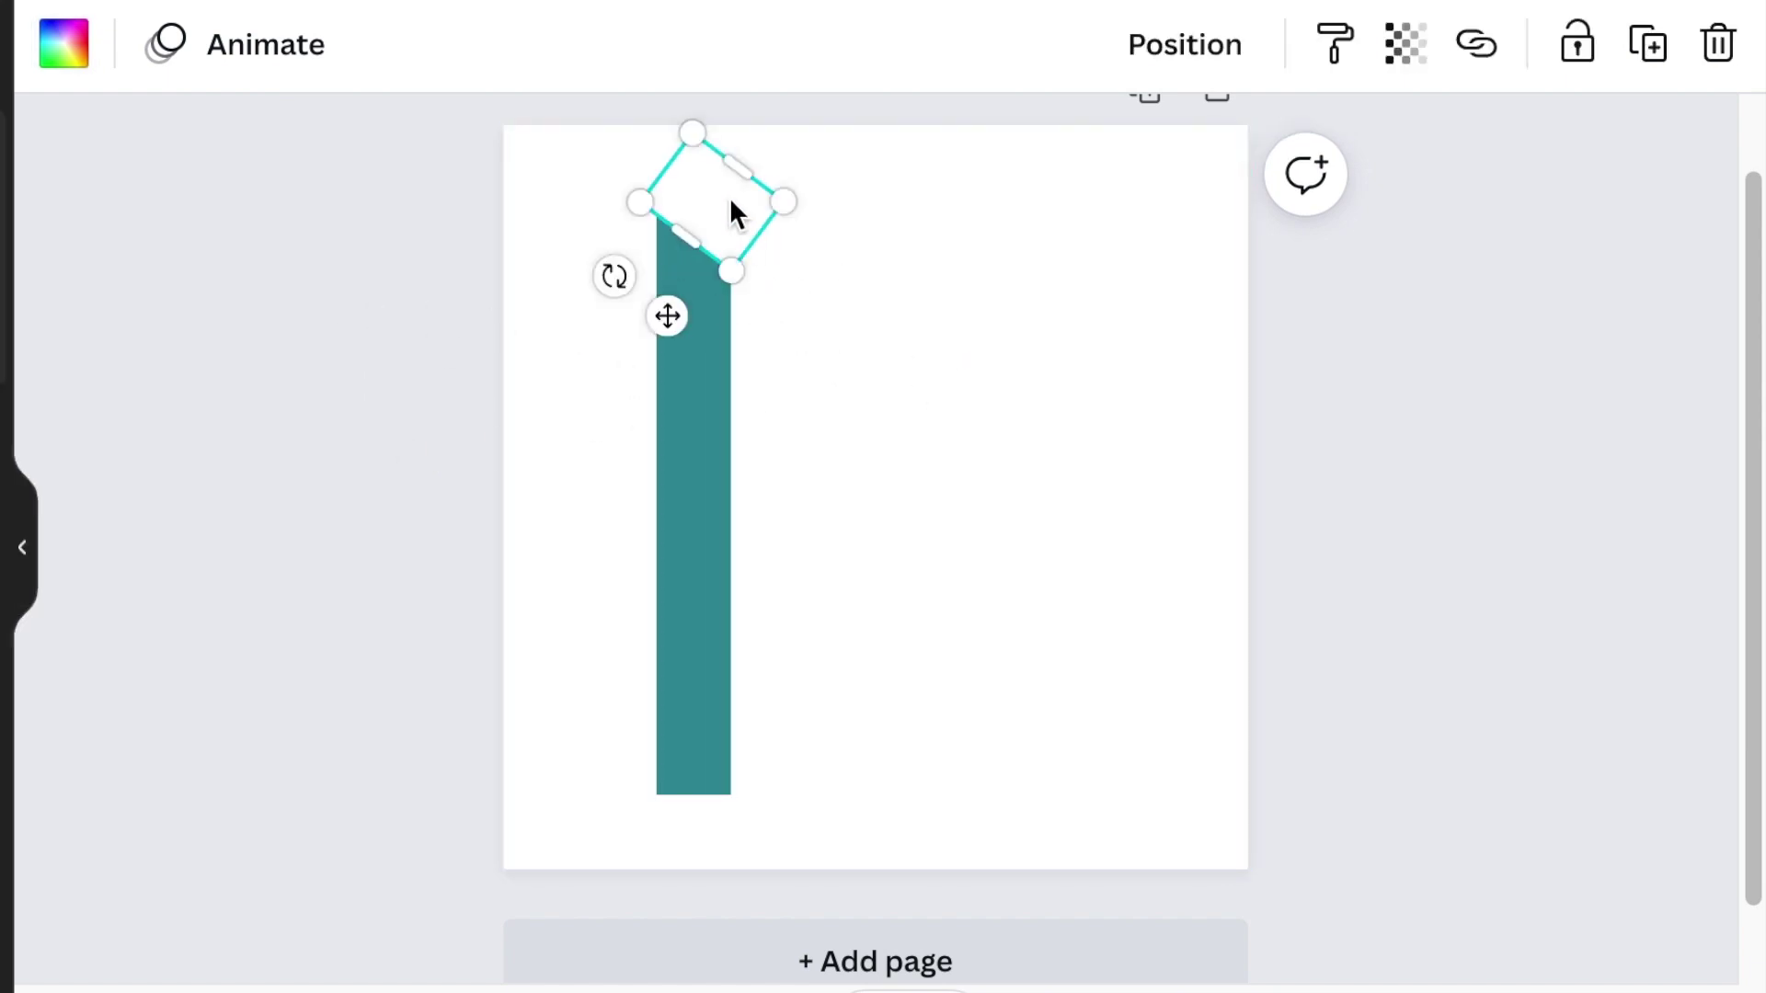
pyautogui.hotkey('ctrl', 'd')
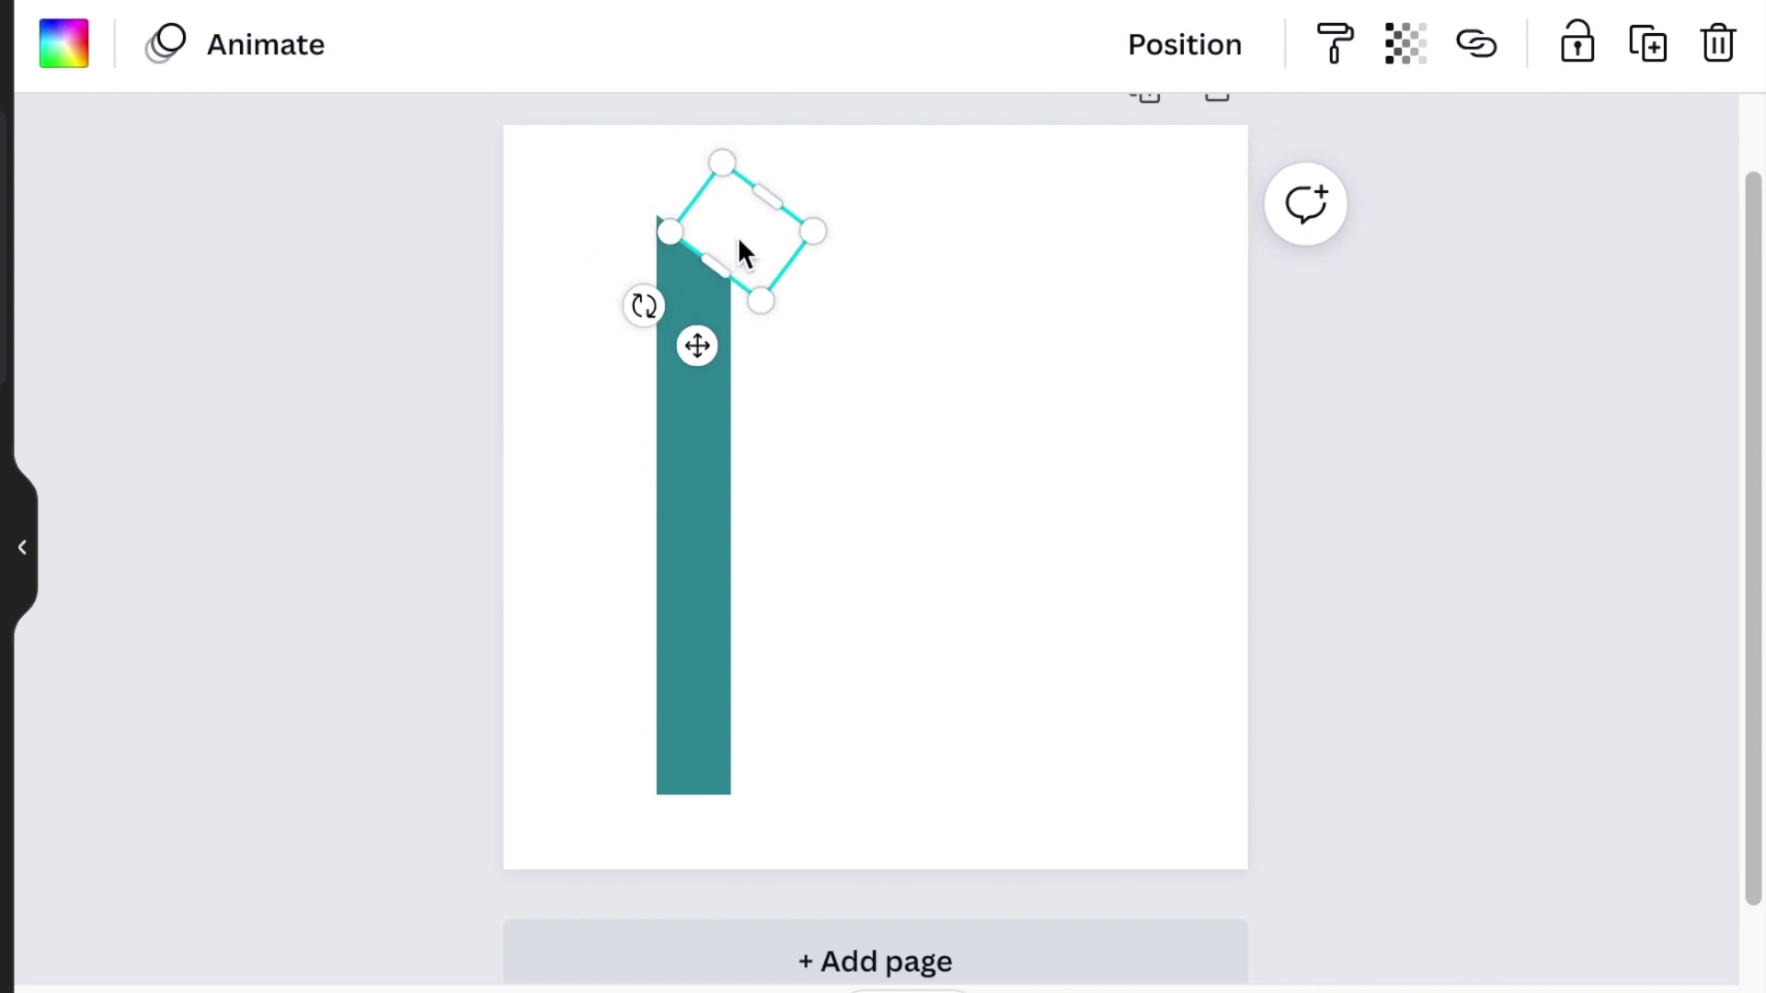
pyautogui.moveTo(740, 242); pyautogui.dragTo(673, 813)
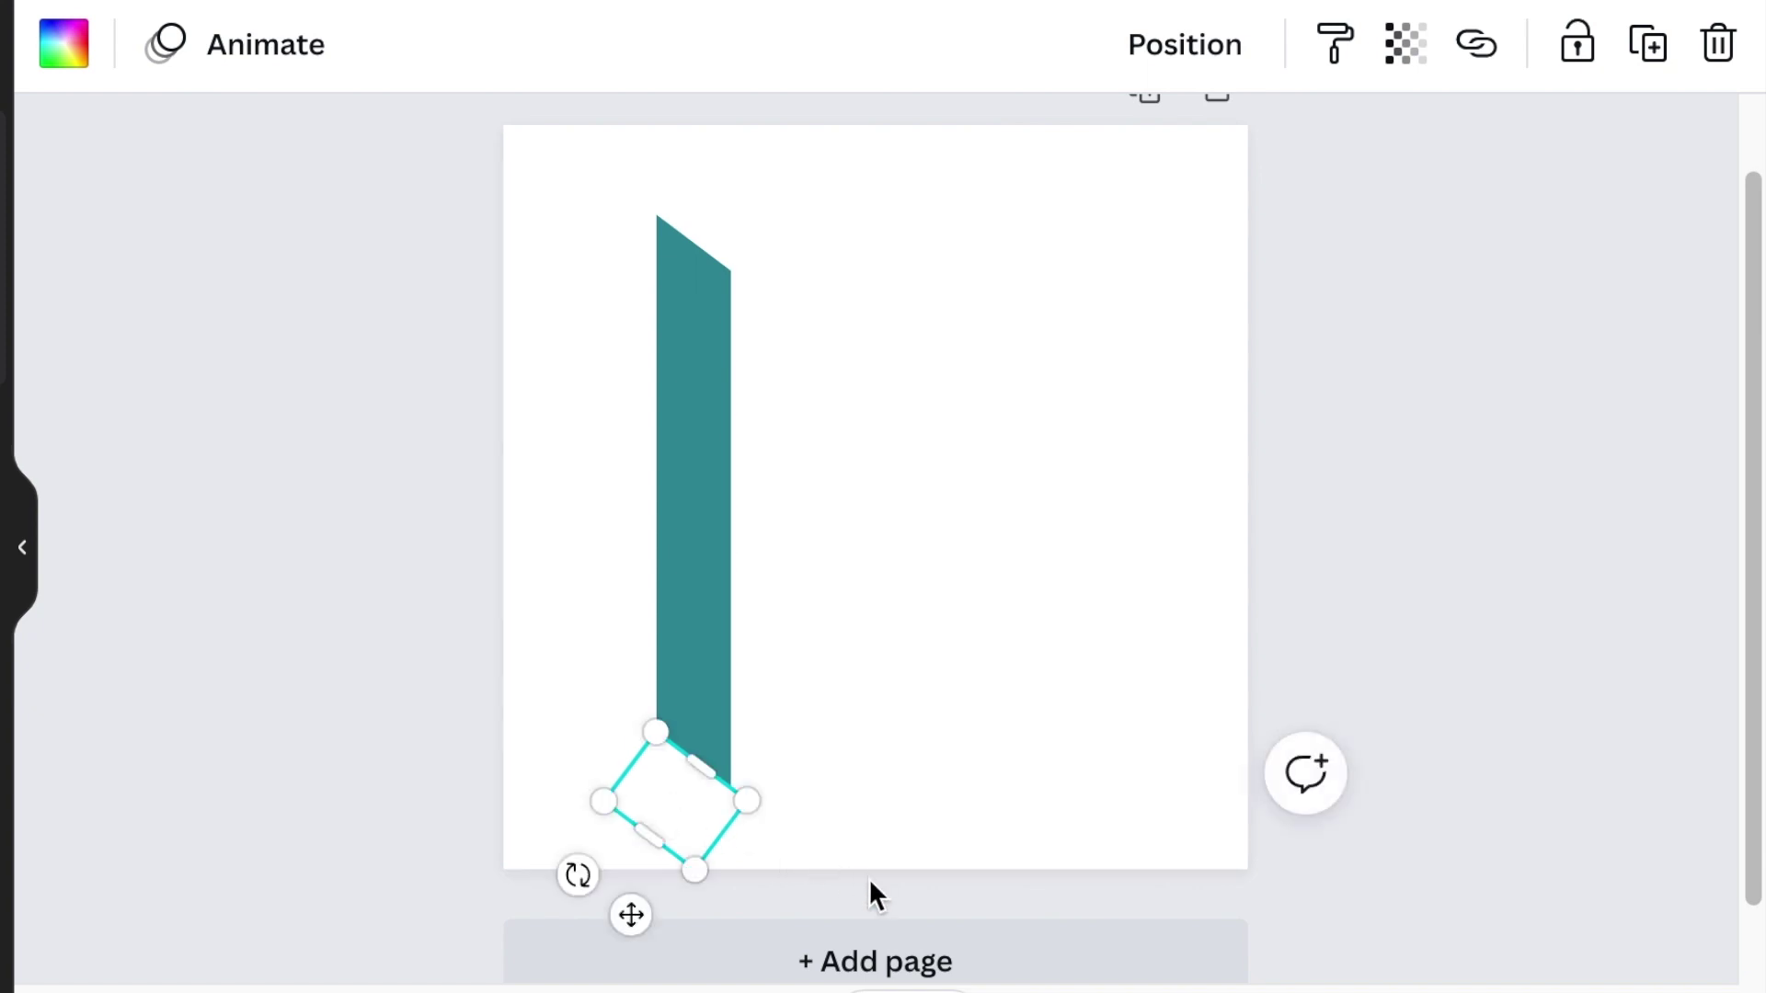
pyautogui.click(404, 655)
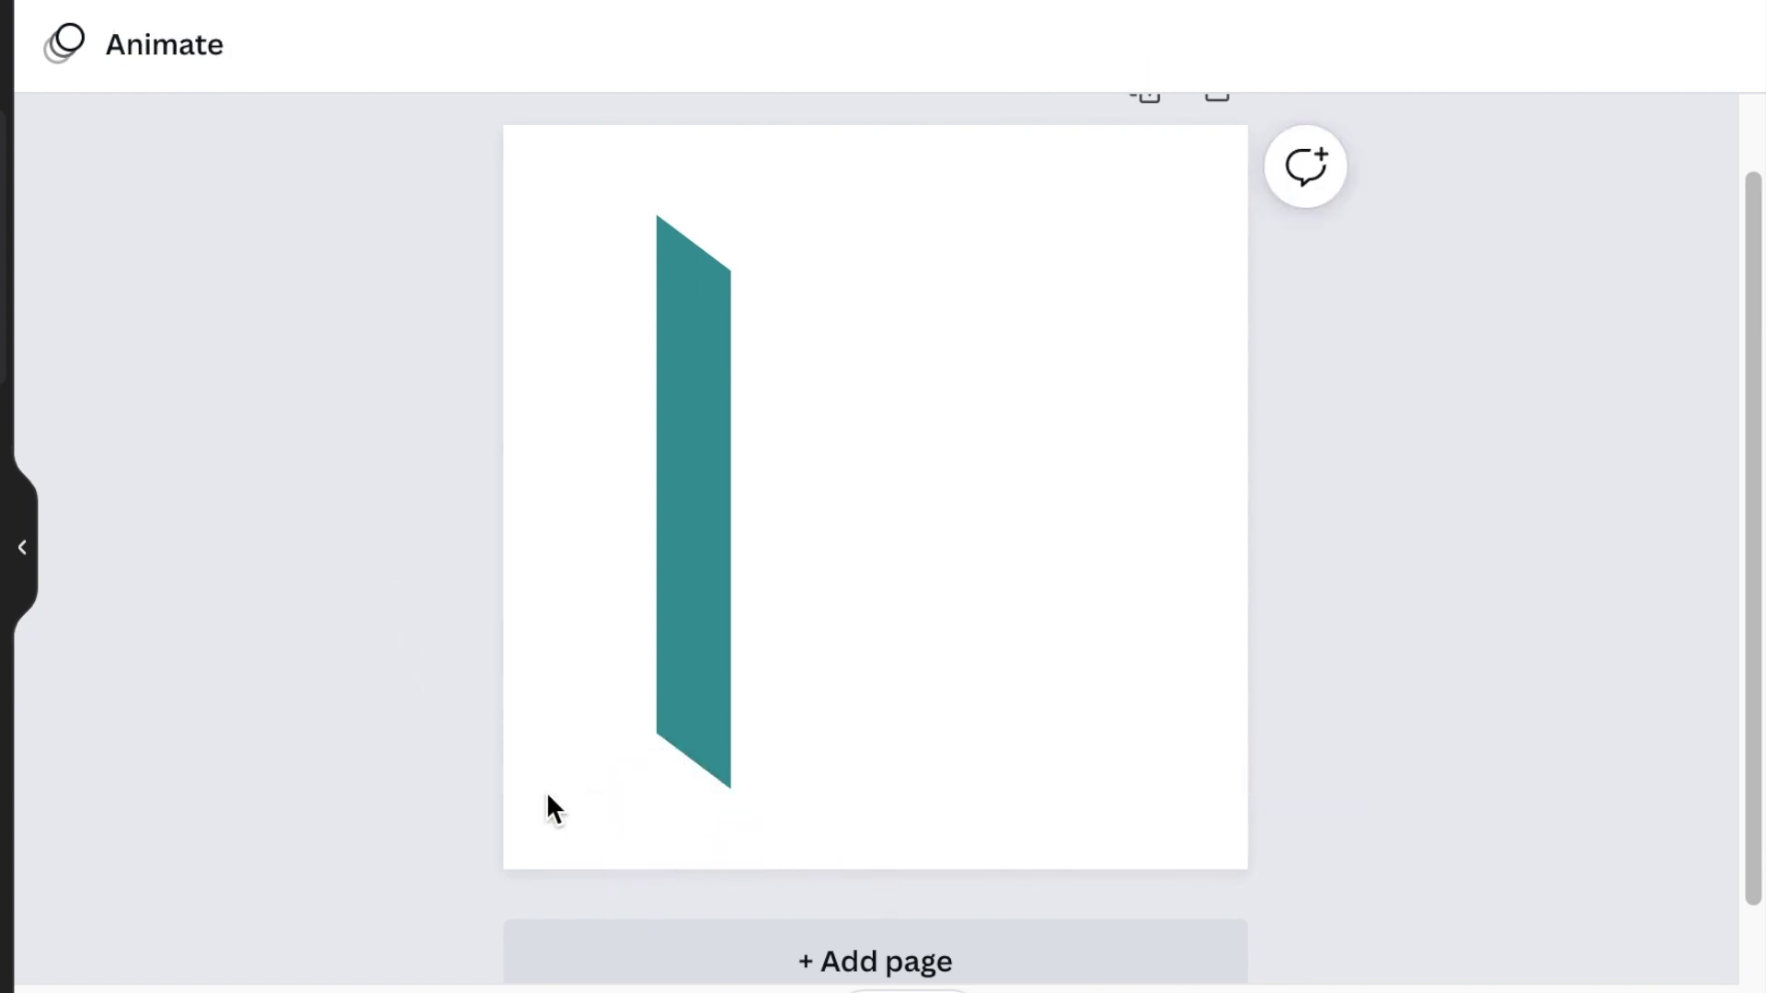
pyautogui.moveTo(252, 119); pyautogui.dragTo(843, 842)
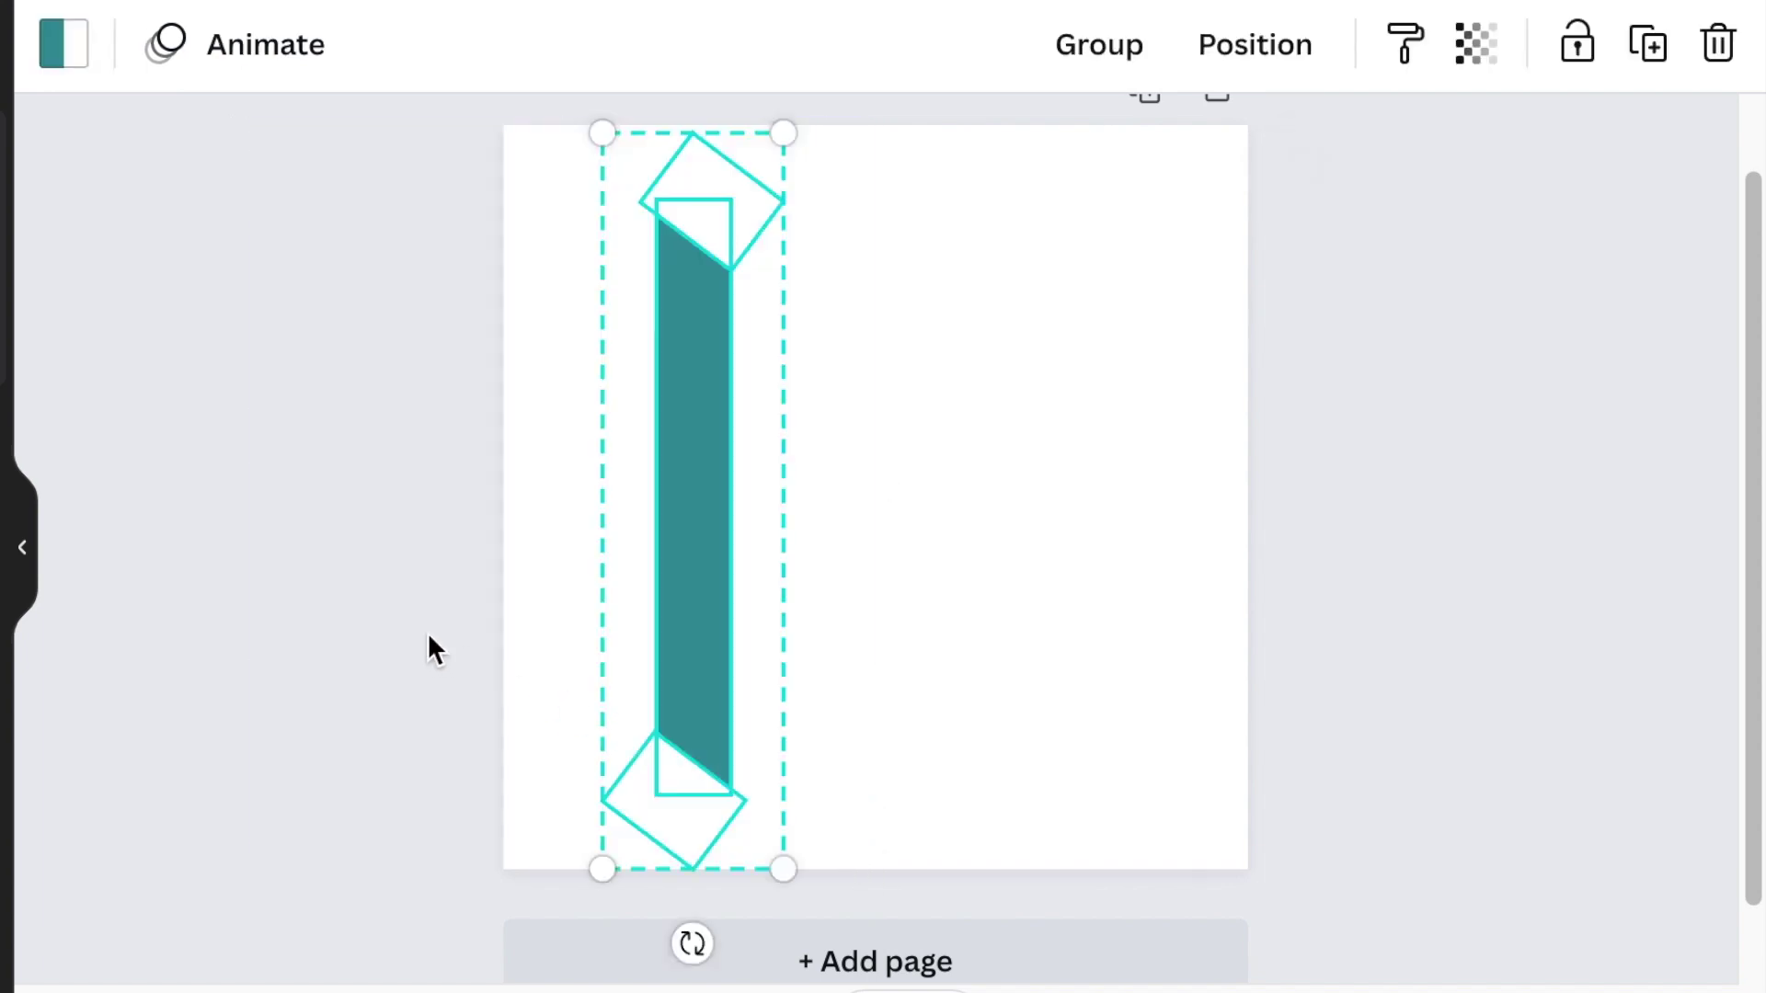
# Step: Duplicate the slanted bar with its masks and move the copy to the page's right side
pyautogui.hotkey('ctrl', 'd')
pyautogui.moveTo(727, 543); pyautogui.dragTo(1021, 528)
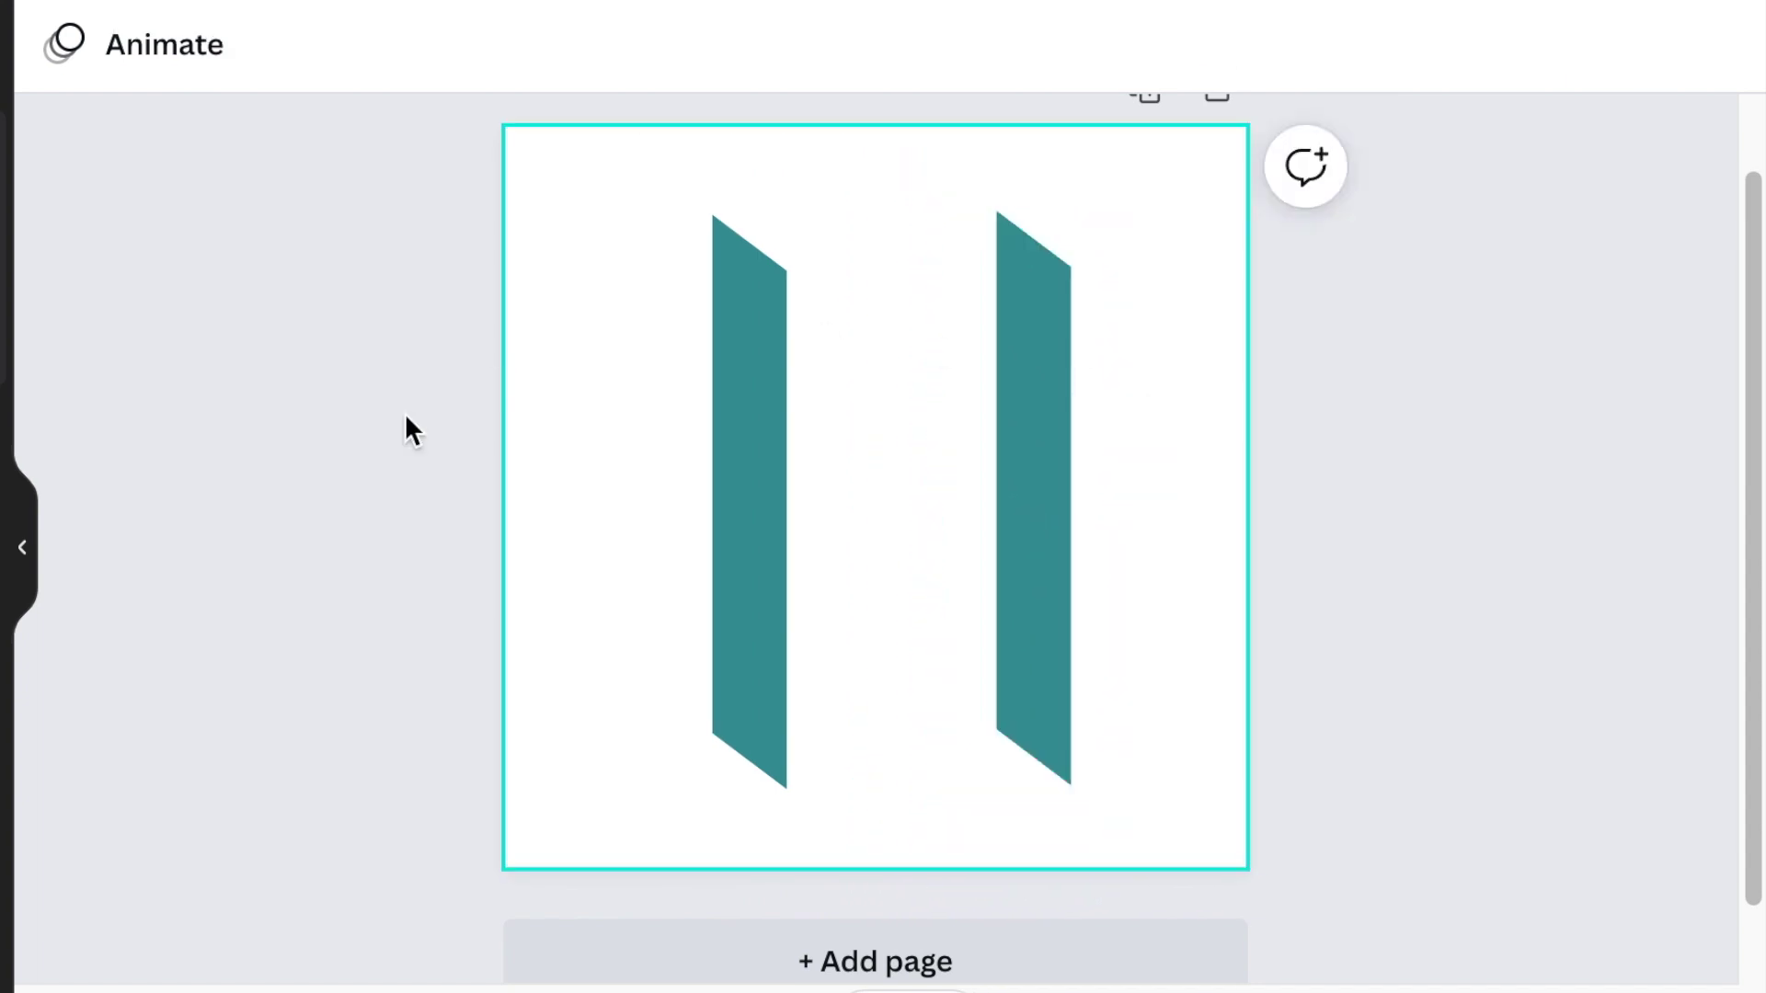
pyautogui.click(1579, 656)
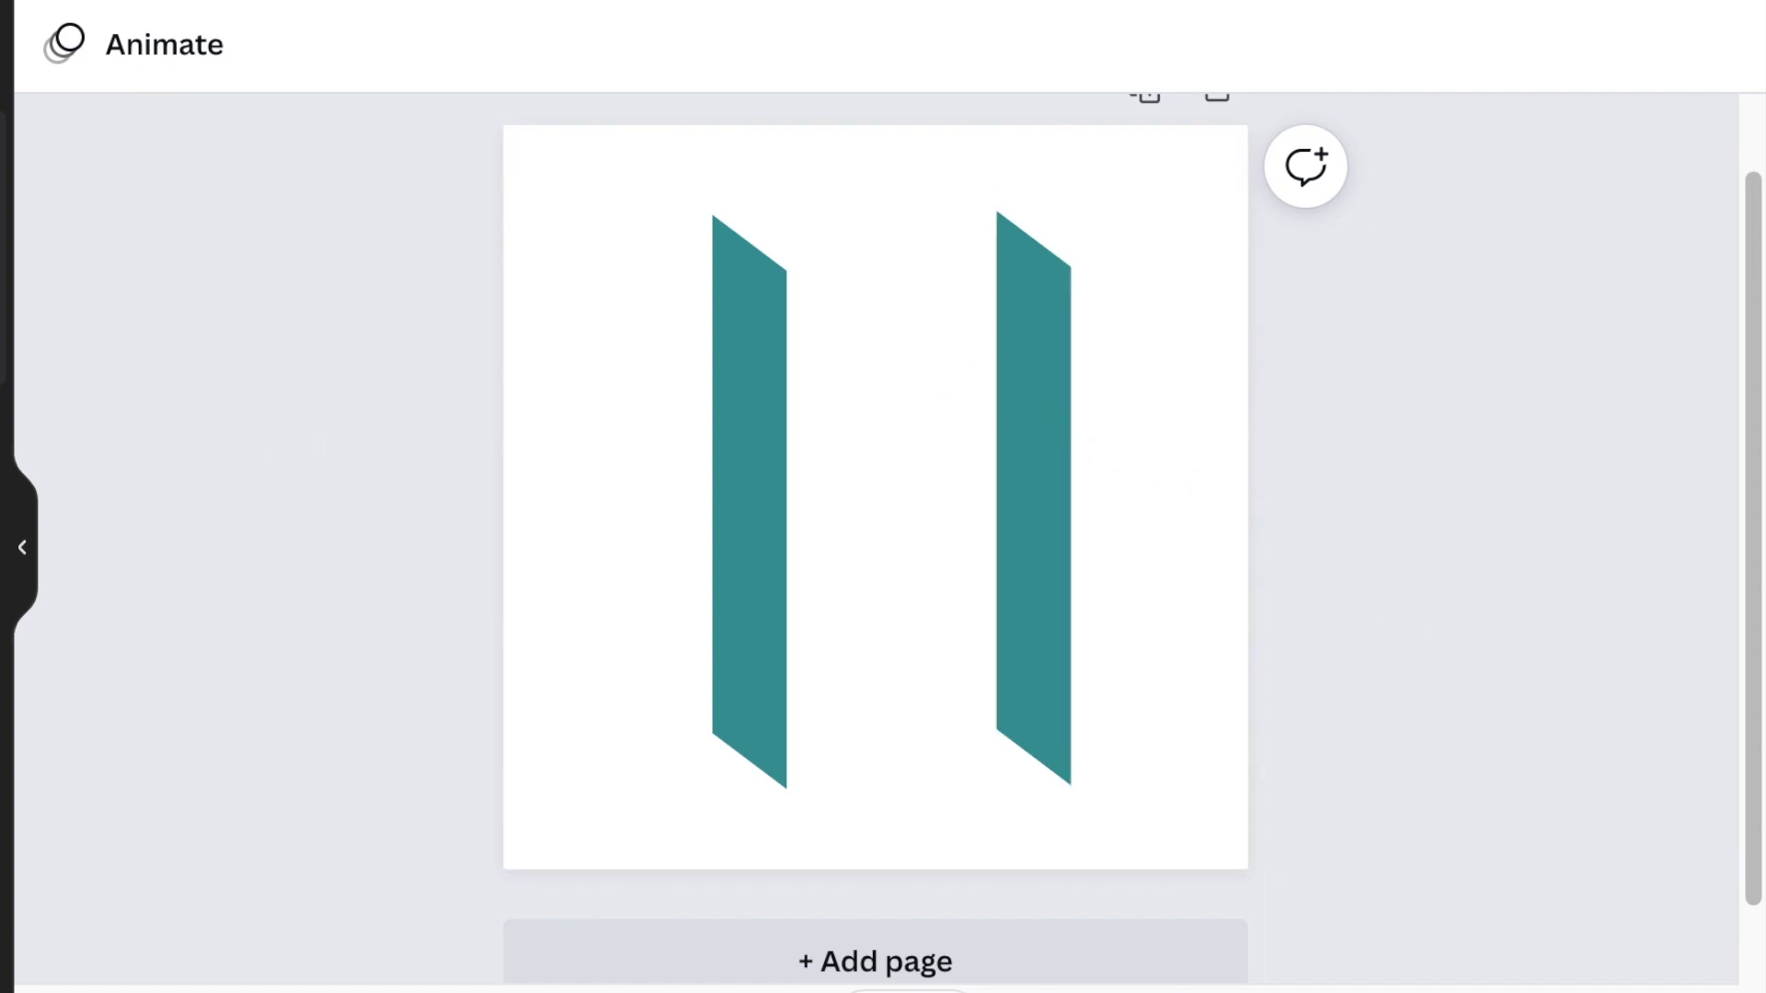
# Step: Add a 43x43 square on the page's centre line and place a duplicate beside it
pyautogui.press('r')
pyautogui.moveTo(1061, 304); pyautogui.dragTo(714, 665)
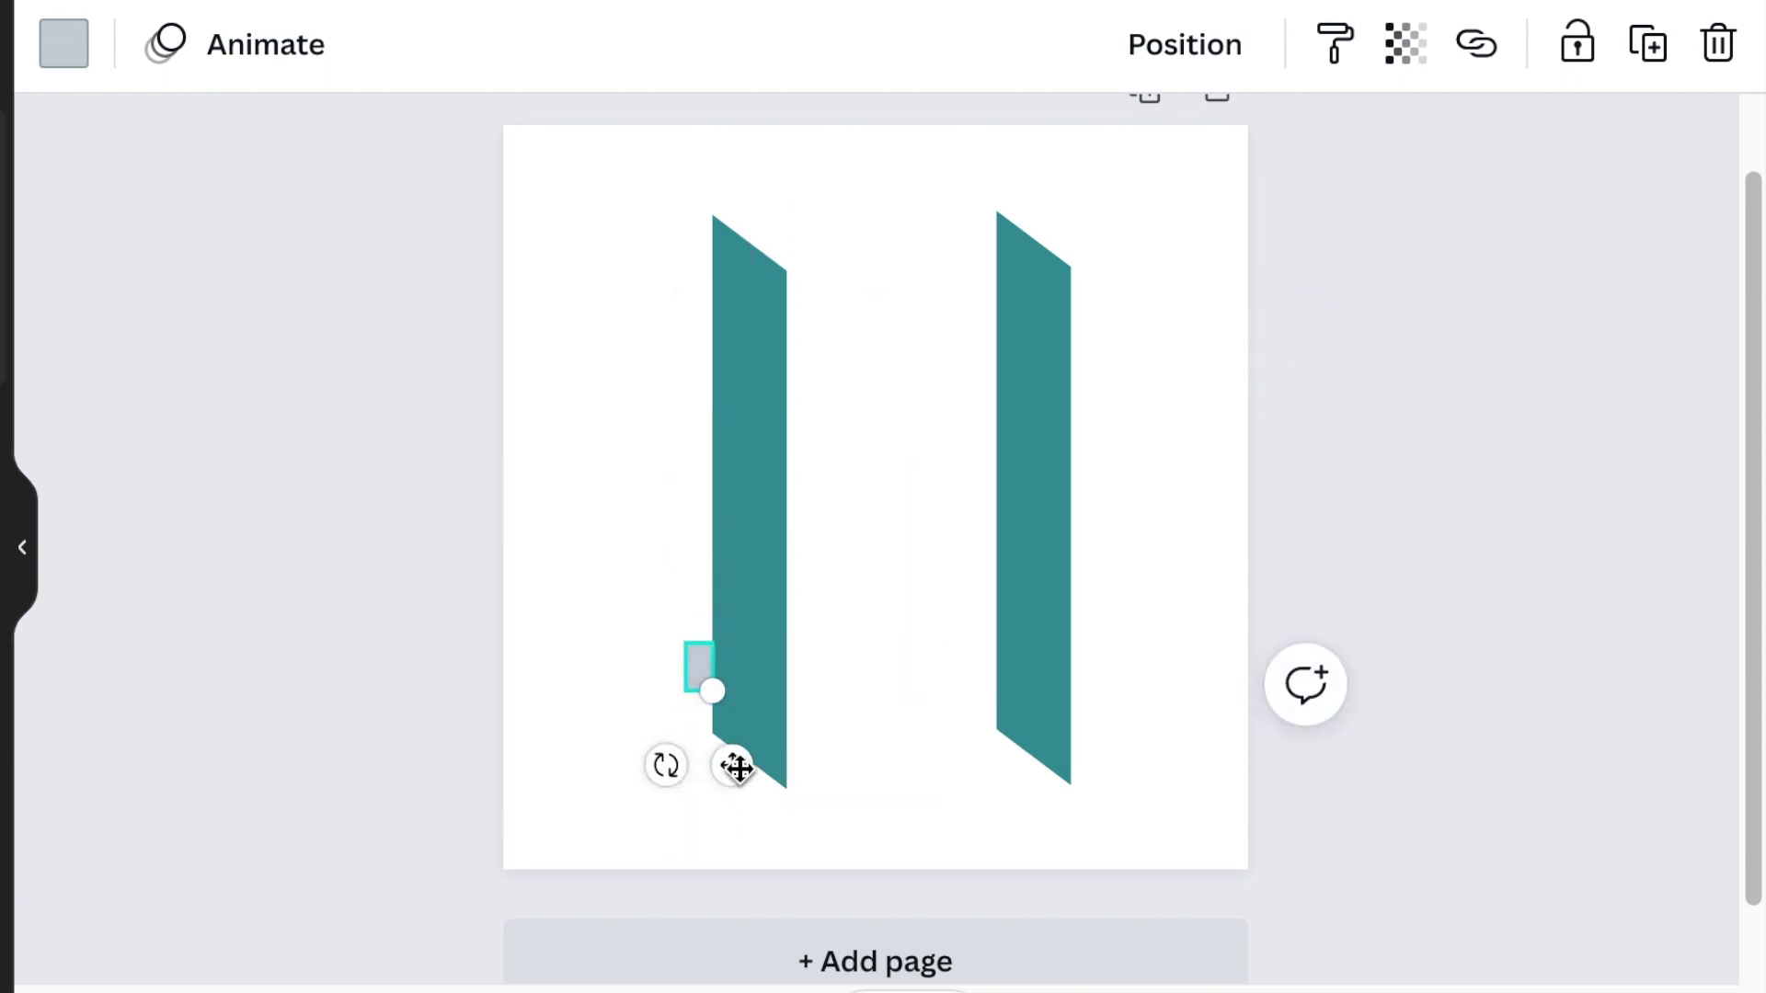
pyautogui.moveTo(733, 764); pyautogui.dragTo(898, 714)
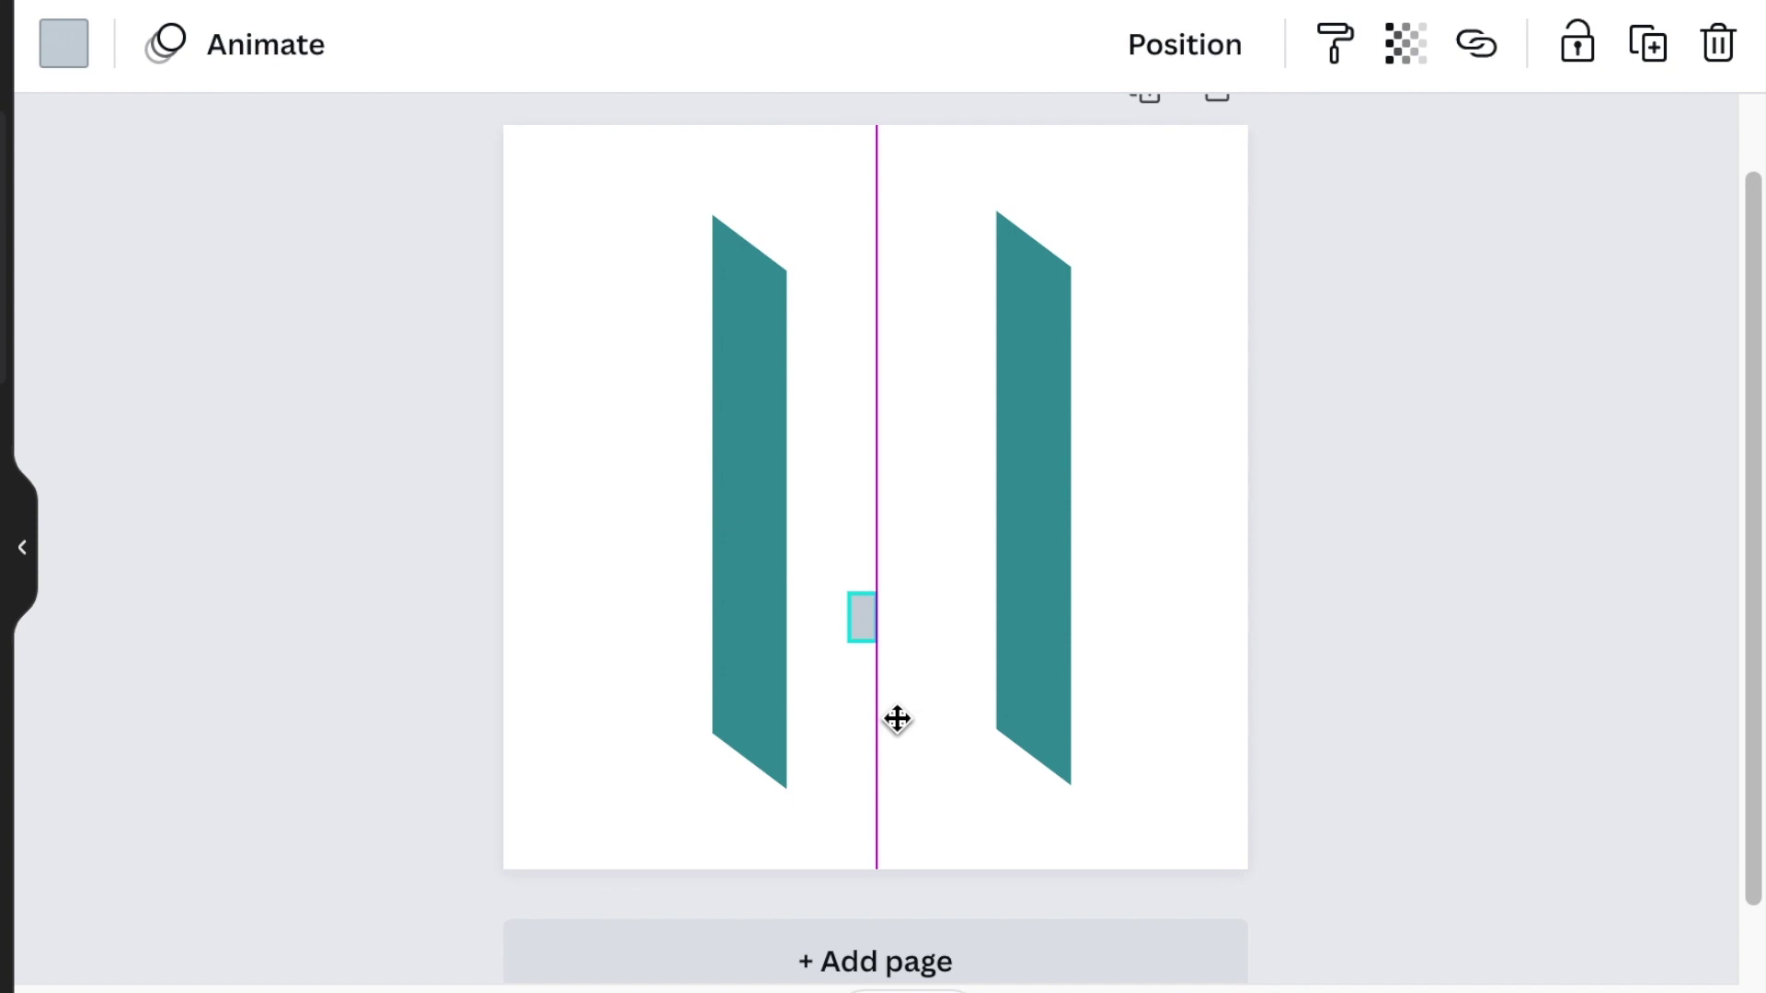
pyautogui.moveTo(896, 719); pyautogui.dragTo(898, 718)
pyautogui.click(997, 778)
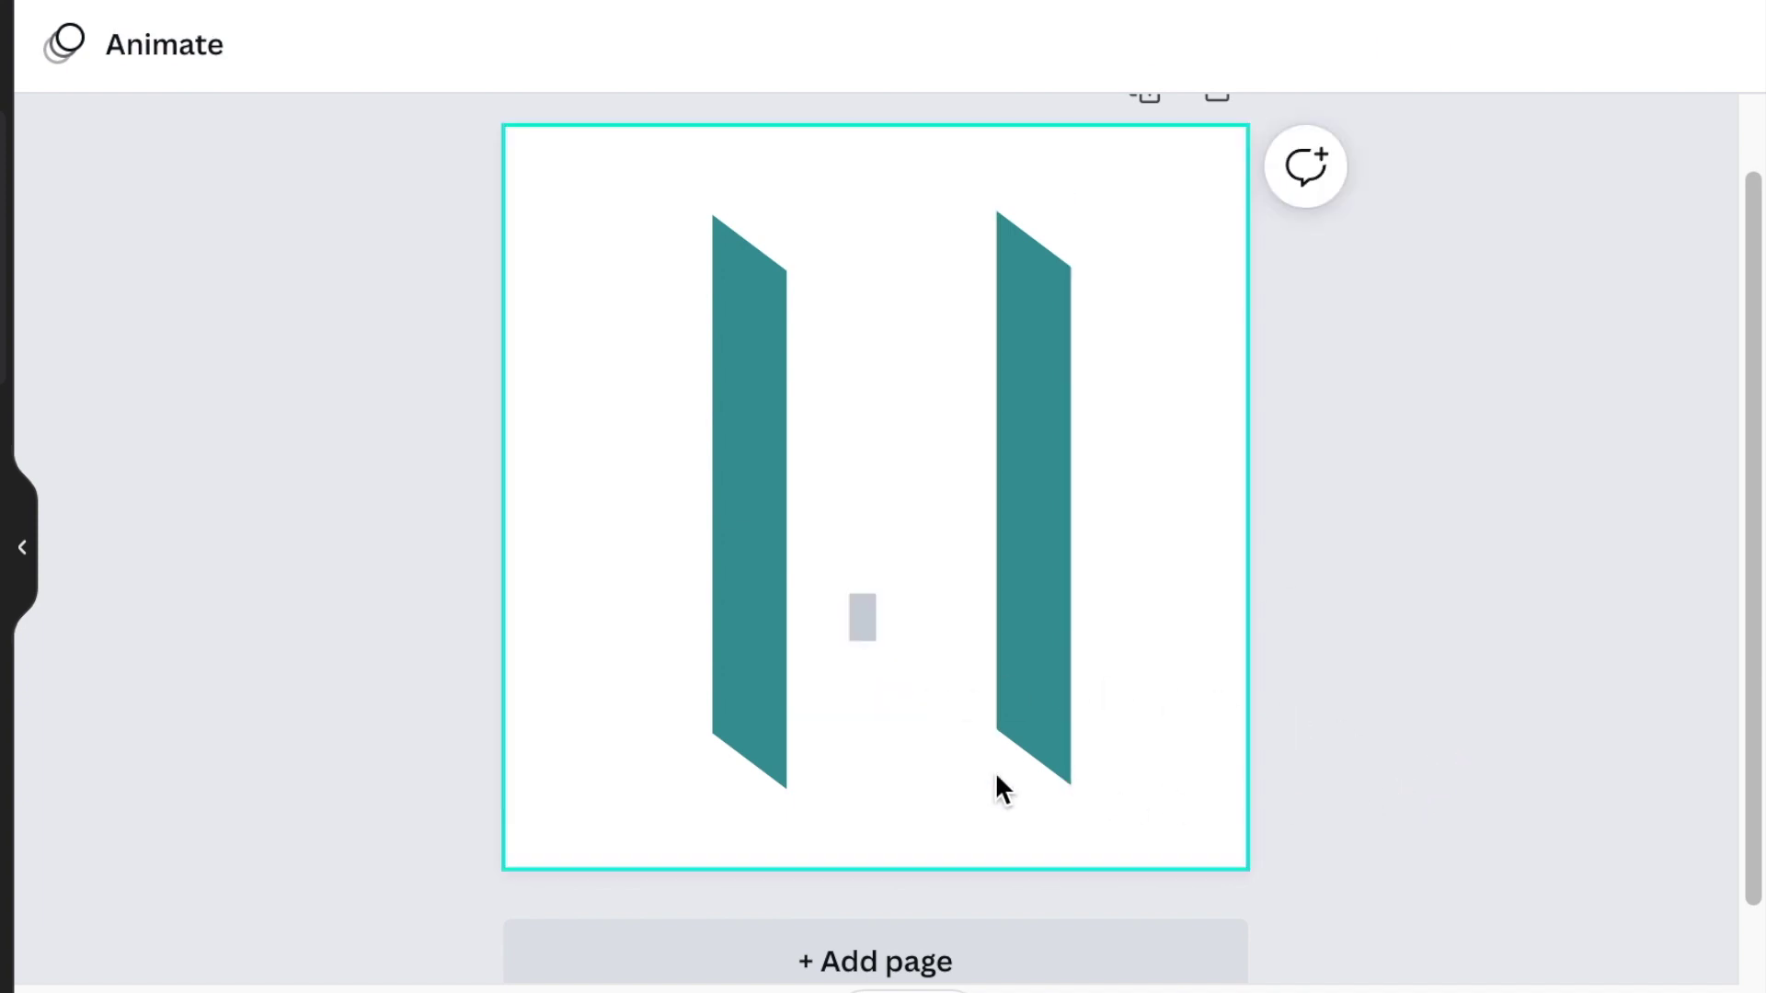
pyautogui.click(859, 625)
pyautogui.hotkey('ctrl', 'd')
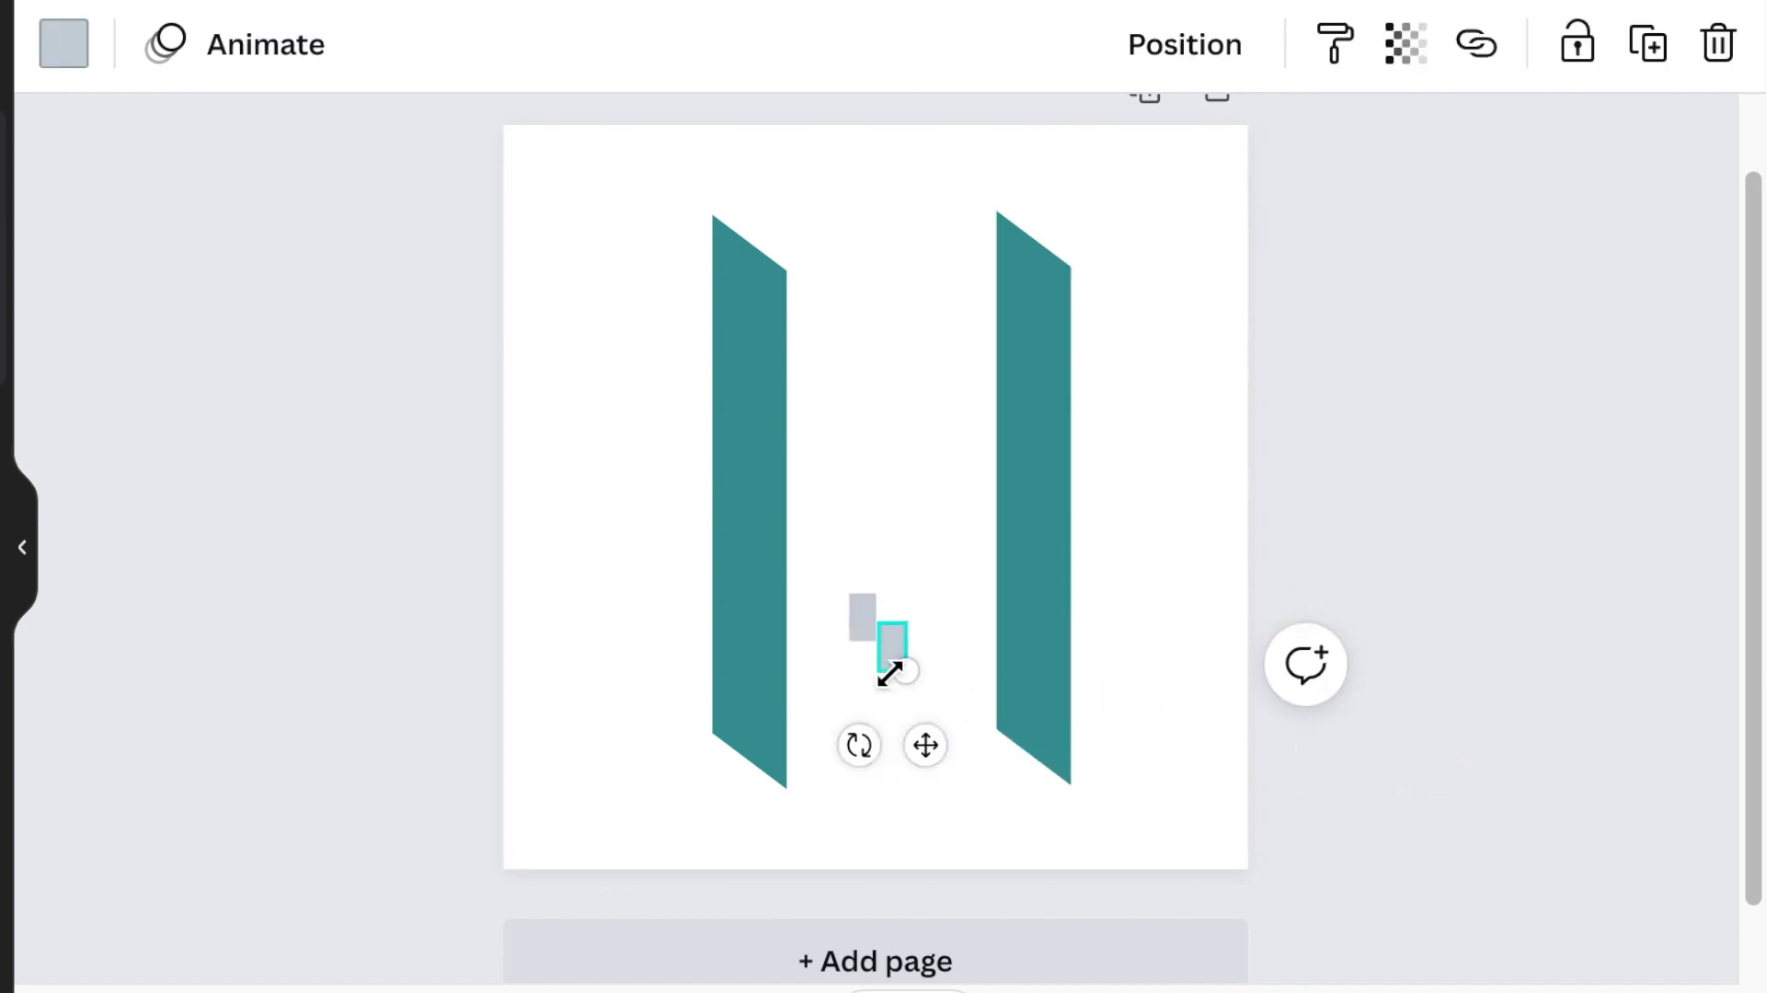
pyautogui.moveTo(920, 741); pyautogui.dragTo(852, 718)
pyautogui.click(1323, 782)
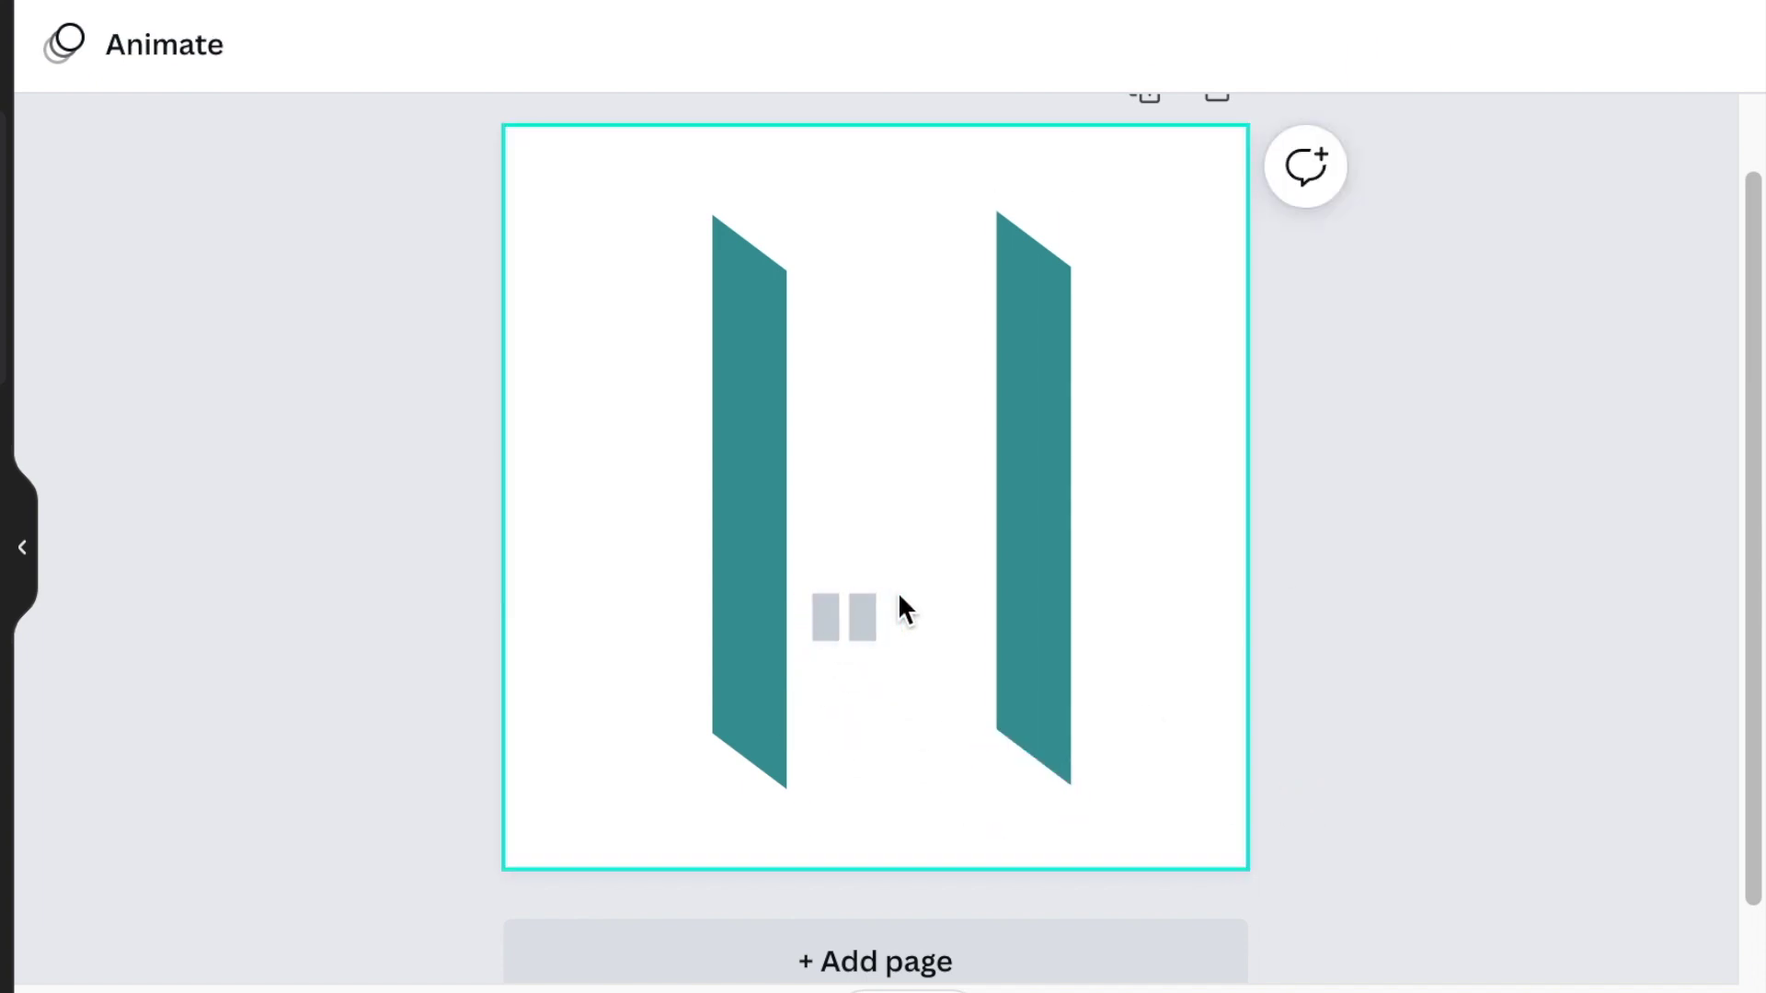
# Step: Group the small squares into a window centred between the teal bars and search a dark colour ('geet')
pyautogui.moveTo(867, 585)
pyautogui.mouseDown()
pyautogui.moveTo(800, 644)
pyautogui.moveTo(789, 720)
pyautogui.moveTo(885, 736)
pyautogui.moveTo(895, 773)
pyautogui.moveTo(878, 779)
pyautogui.mouseUp()
pyautogui.click(1095, 46)
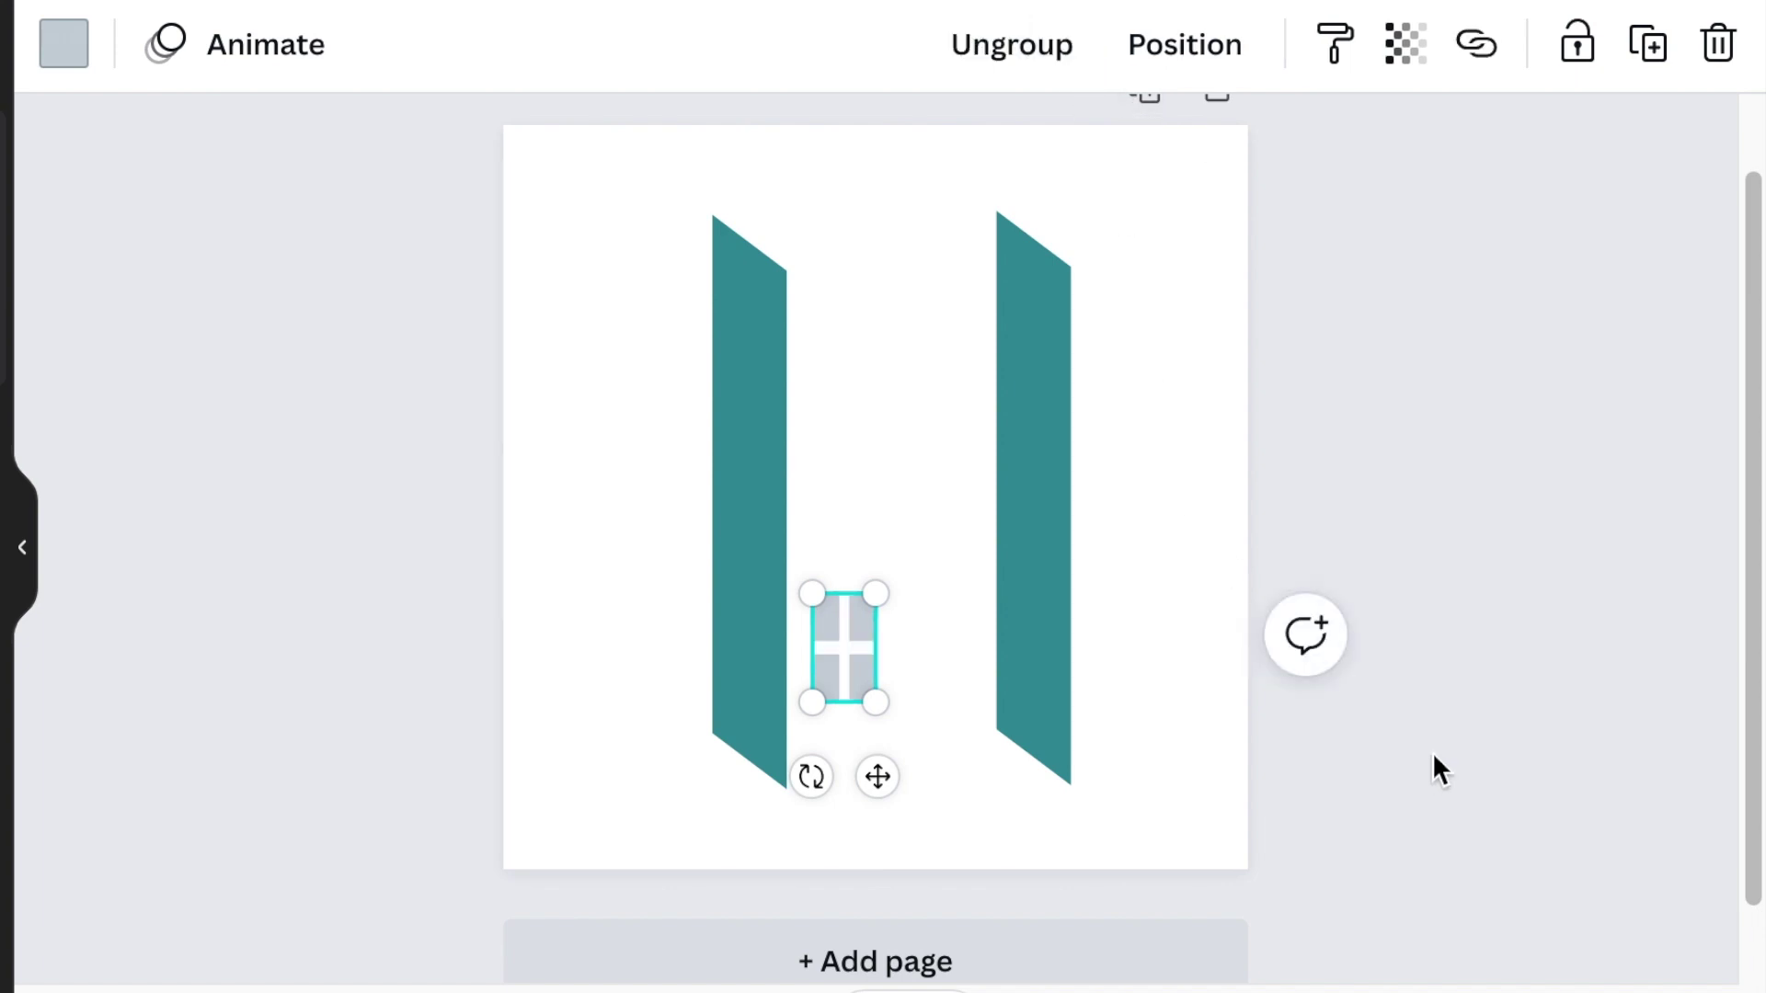
pyautogui.click(1561, 473)
pyautogui.click(841, 659)
pyautogui.moveTo(842, 658); pyautogui.dragTo(838, 638)
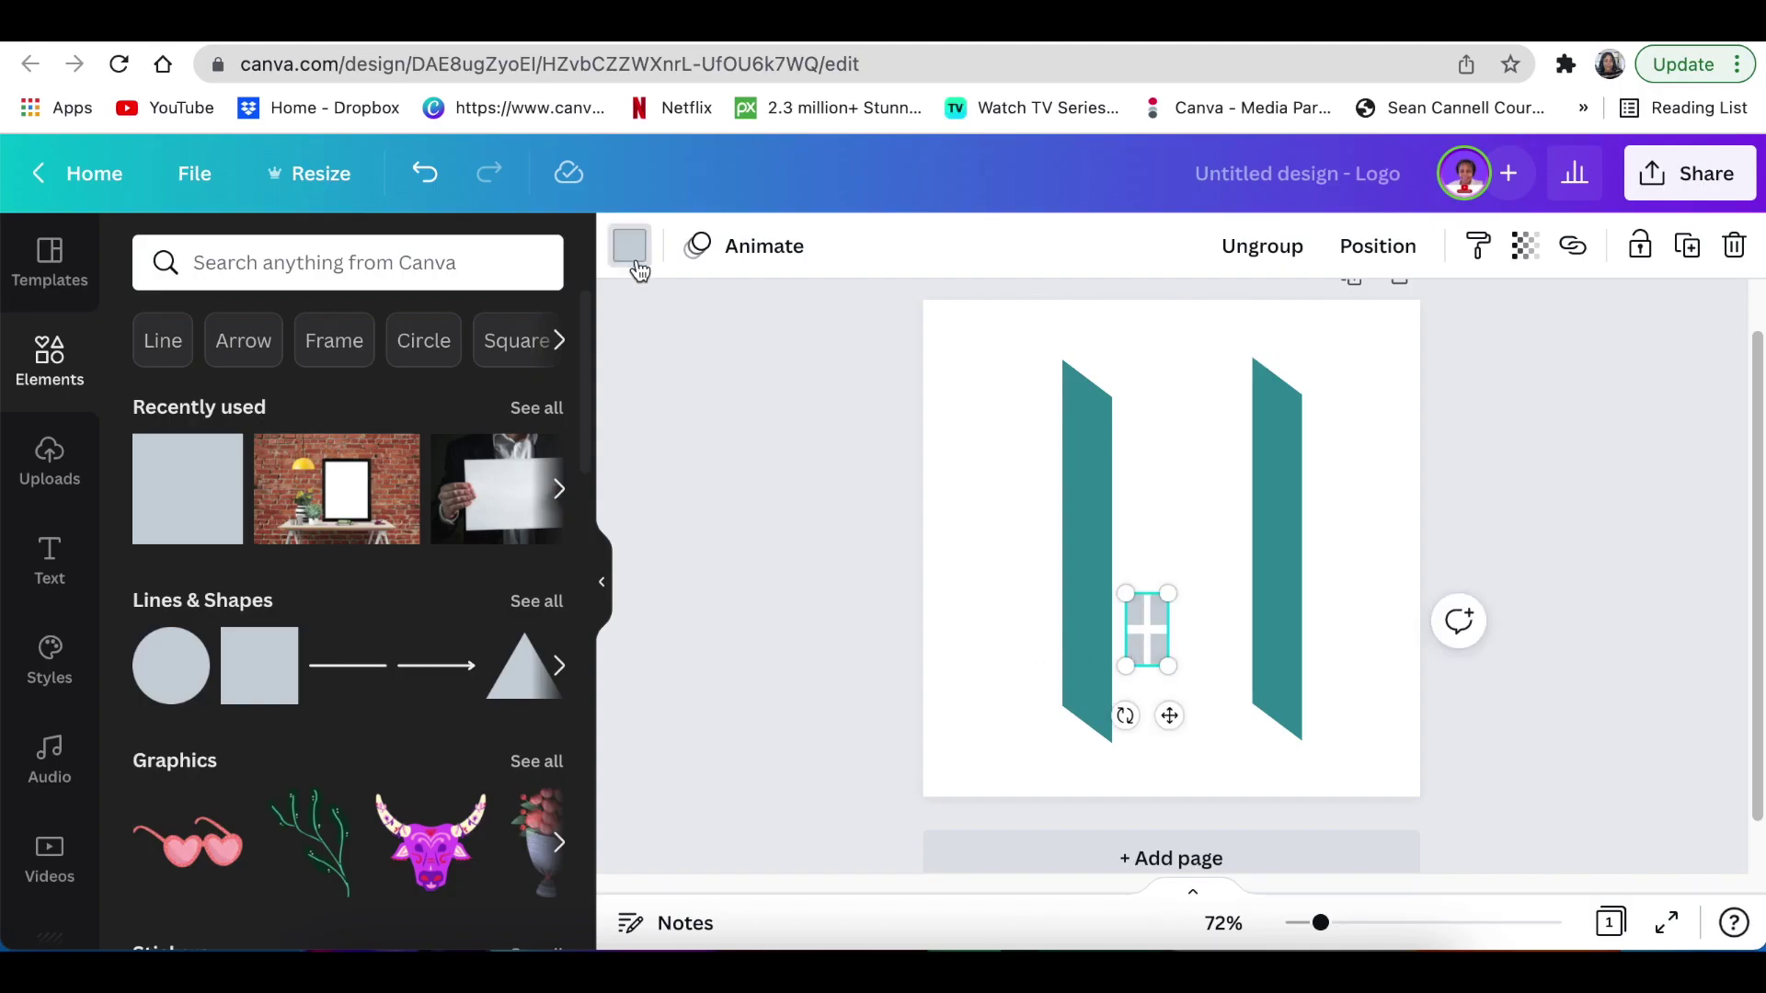
pyautogui.click(630, 247)
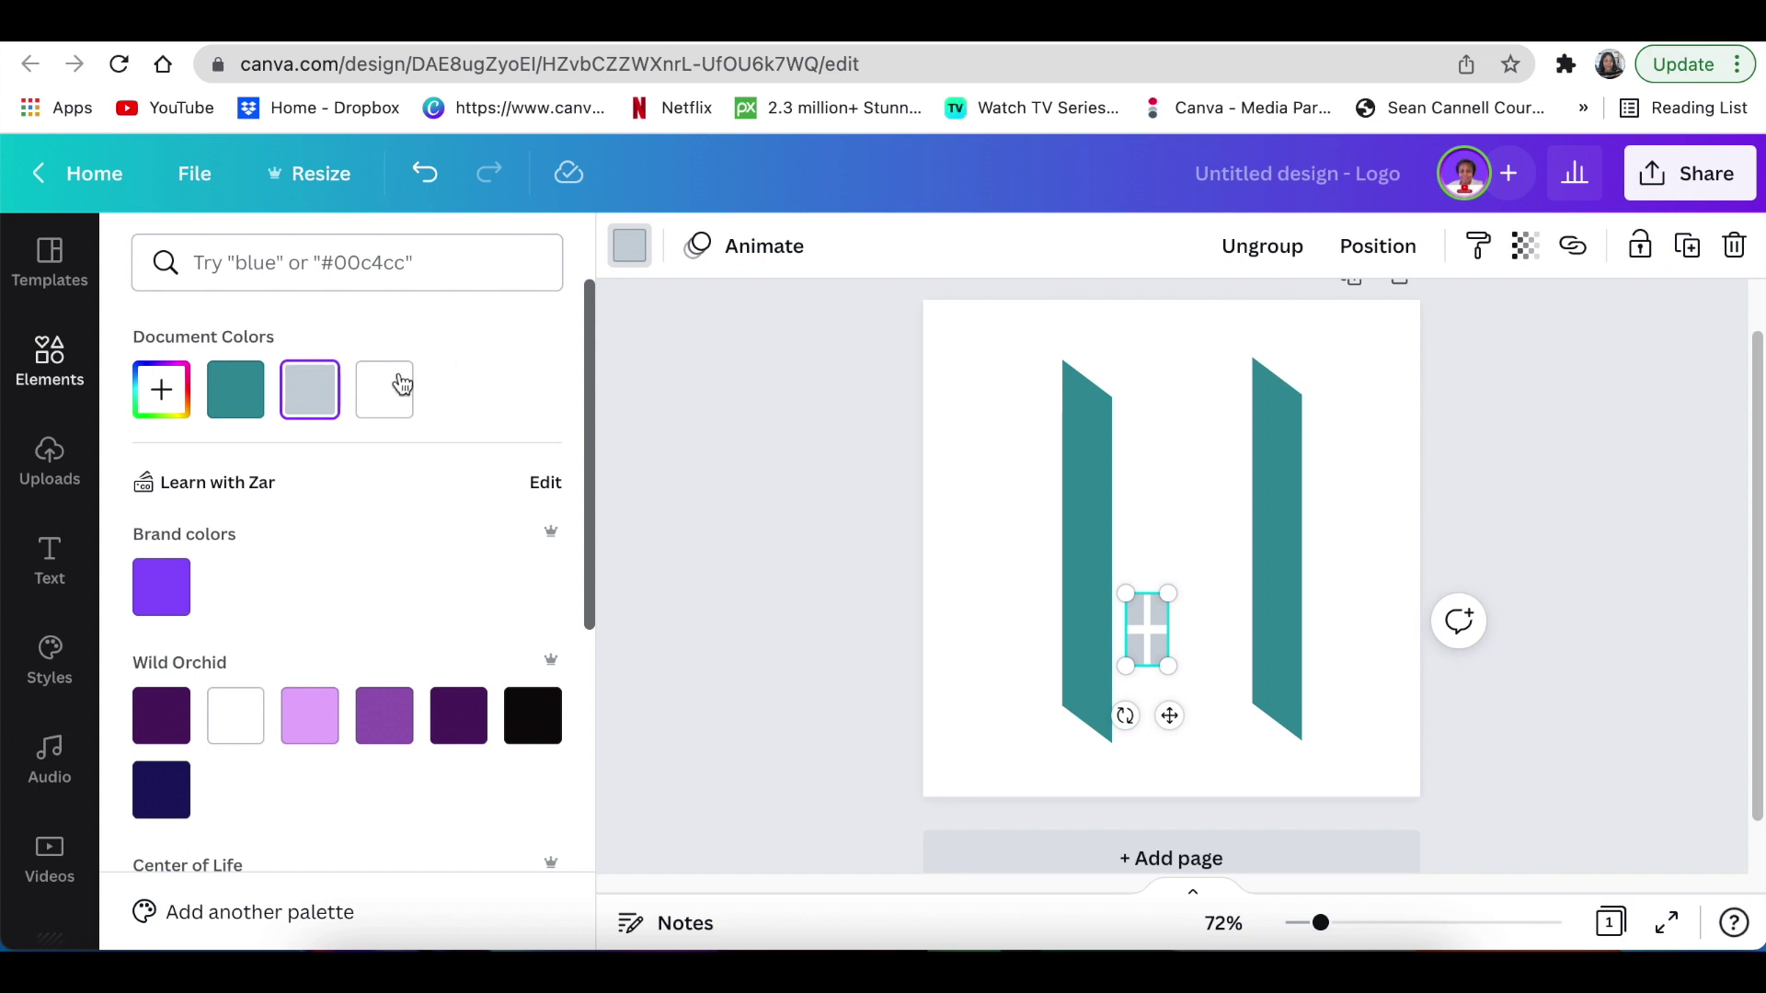
pyautogui.click(247, 264)
pyautogui.write('ge')
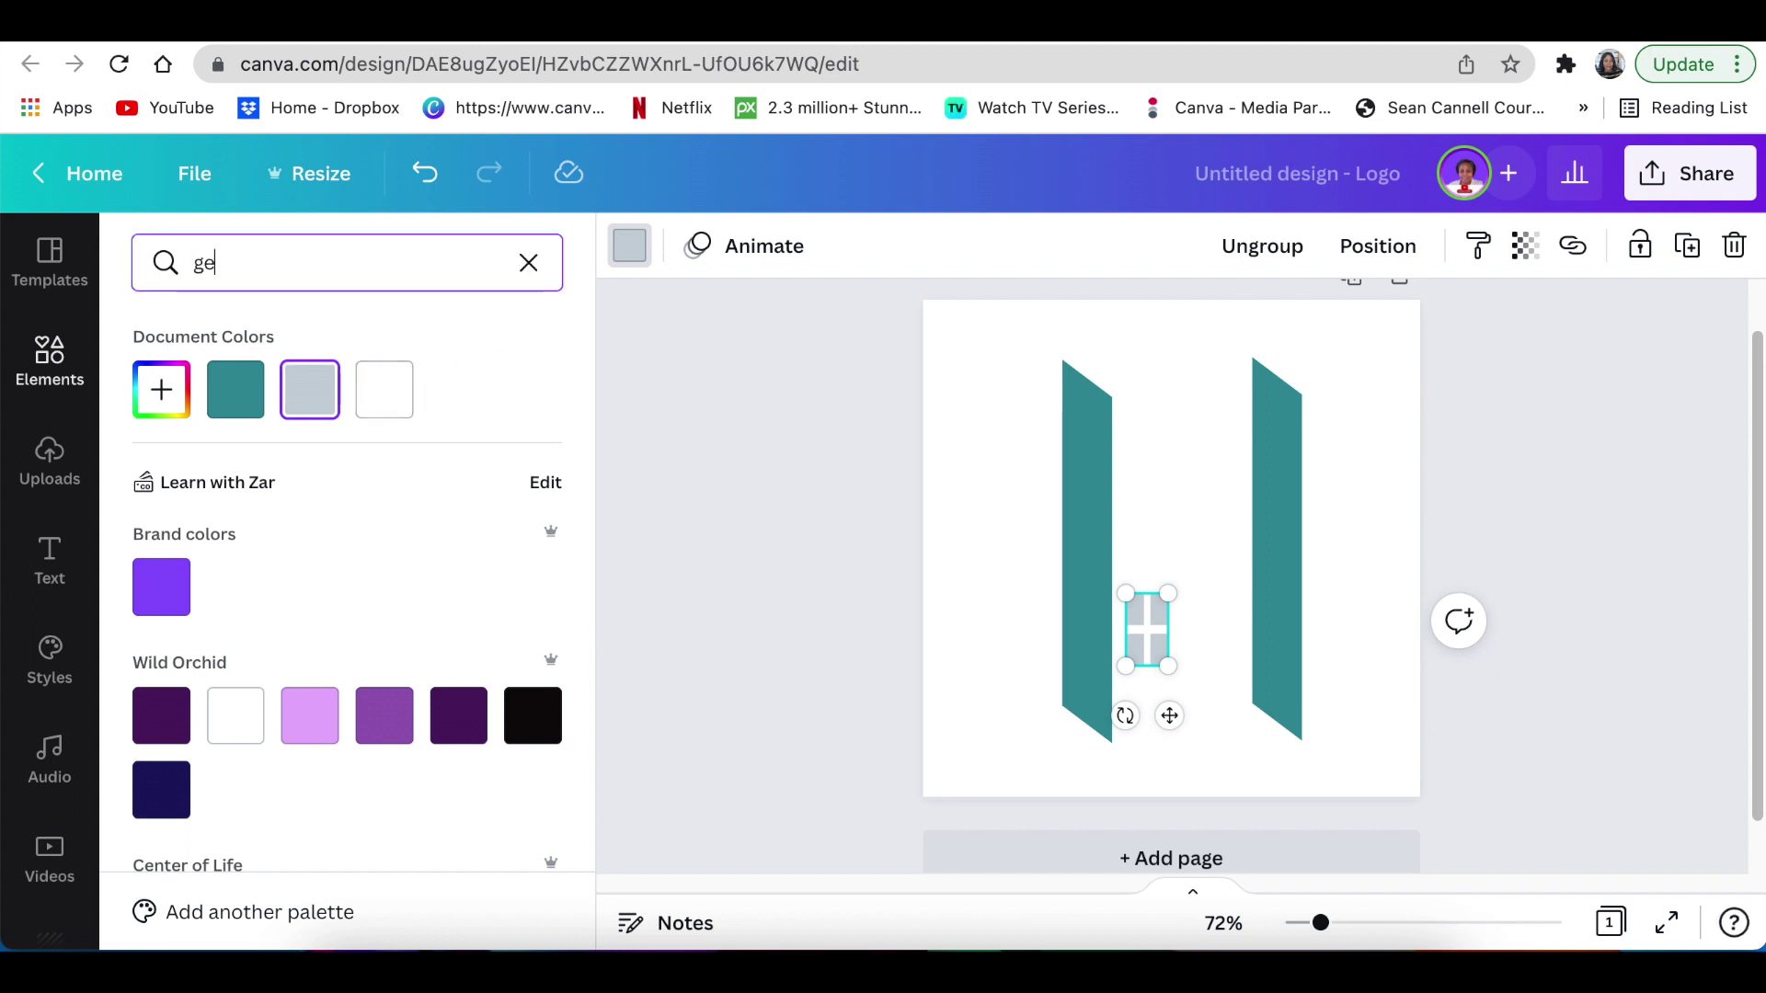
pyautogui.write('e')
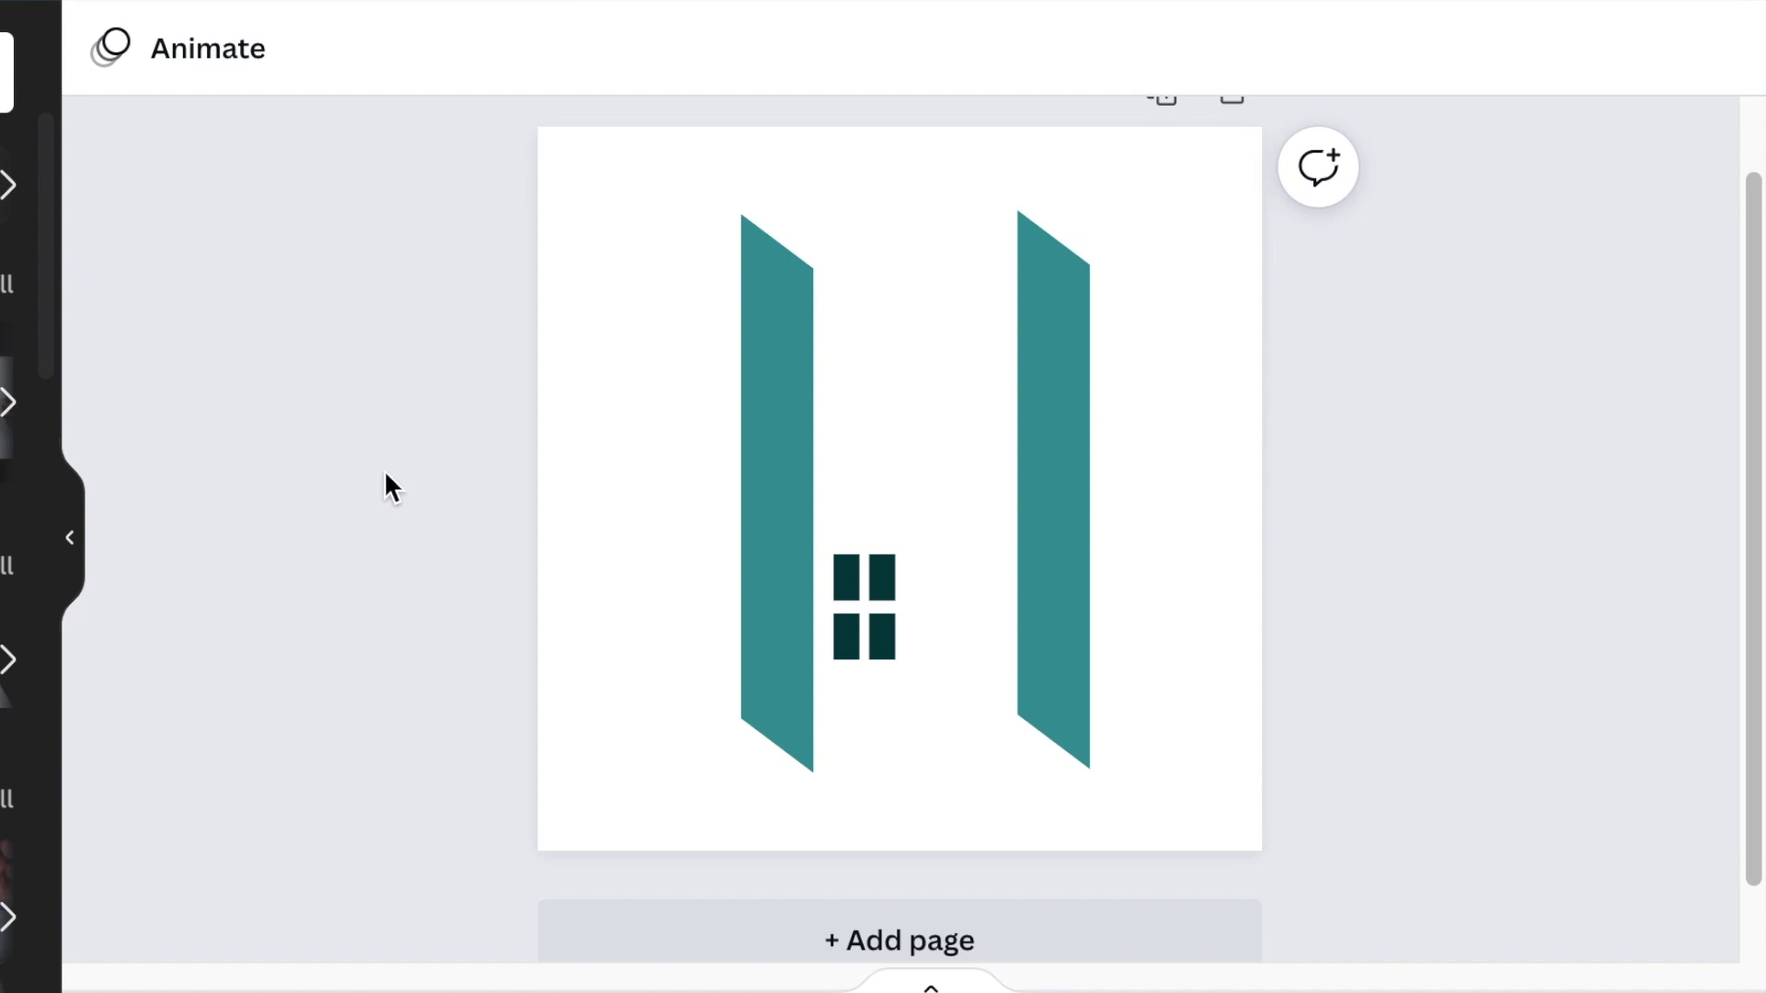
pyautogui.write('t')
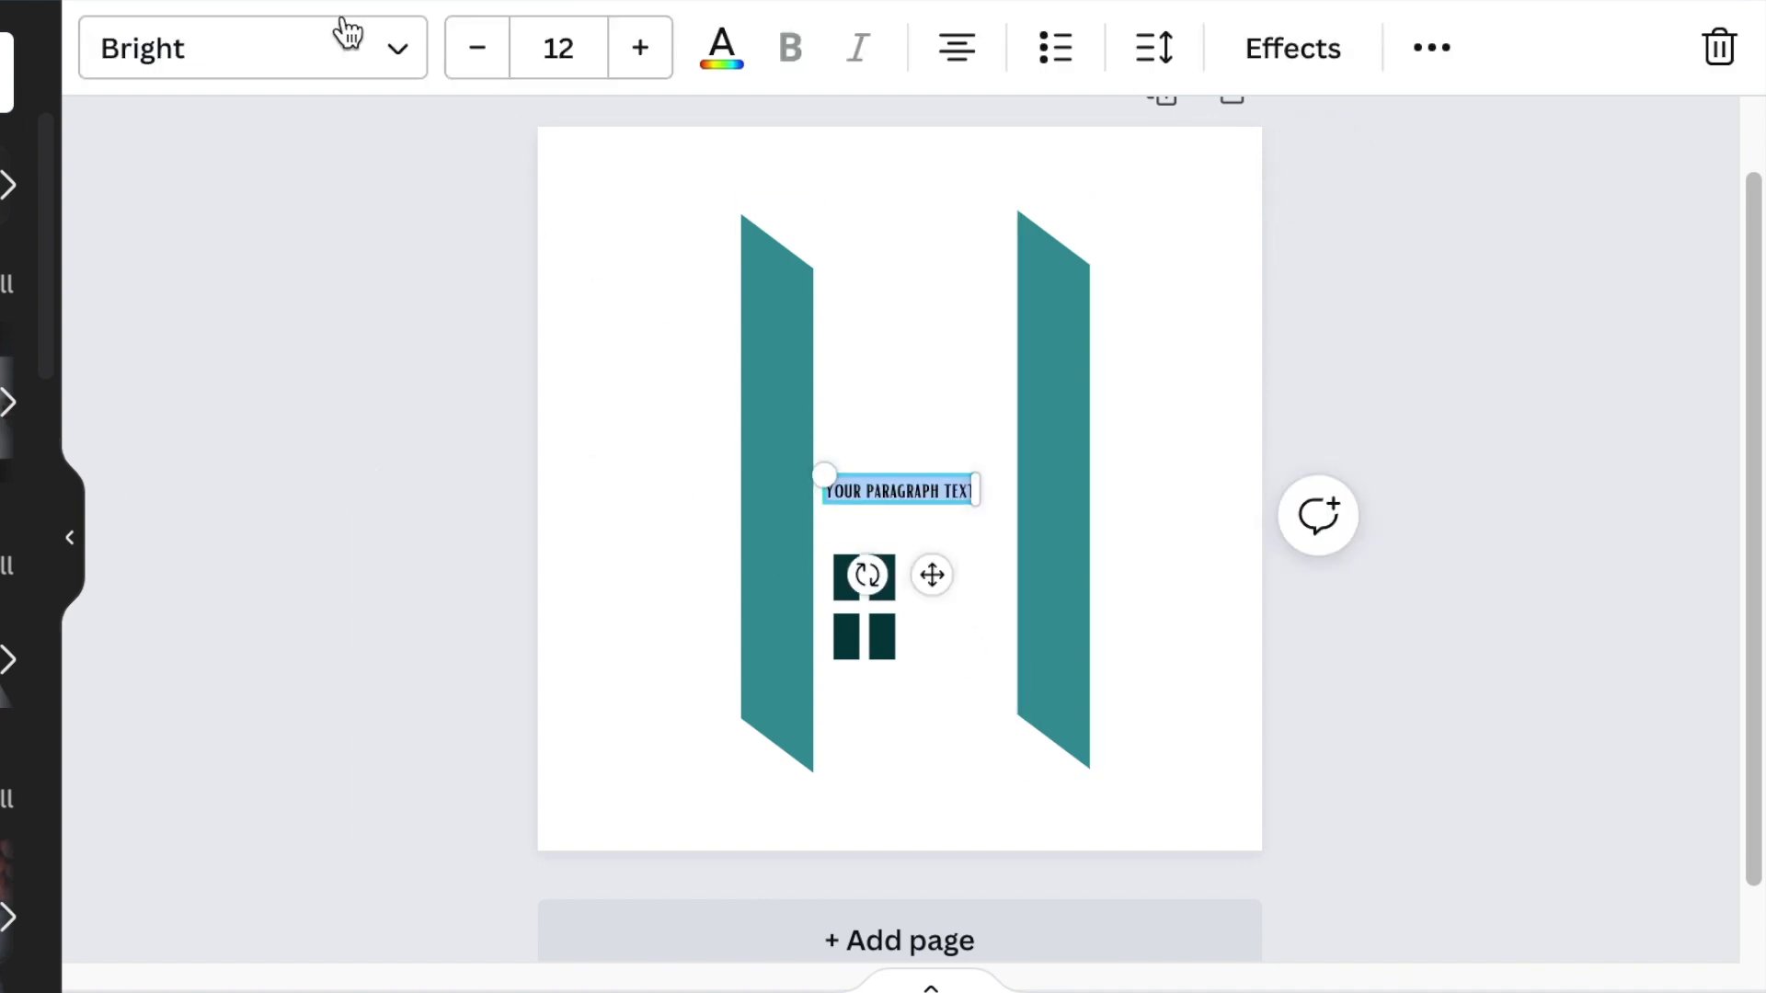
# Step: Switch the 'appy omes' text to League Spartan, resize its box, and set it under the window
pyautogui.click(399, 73)
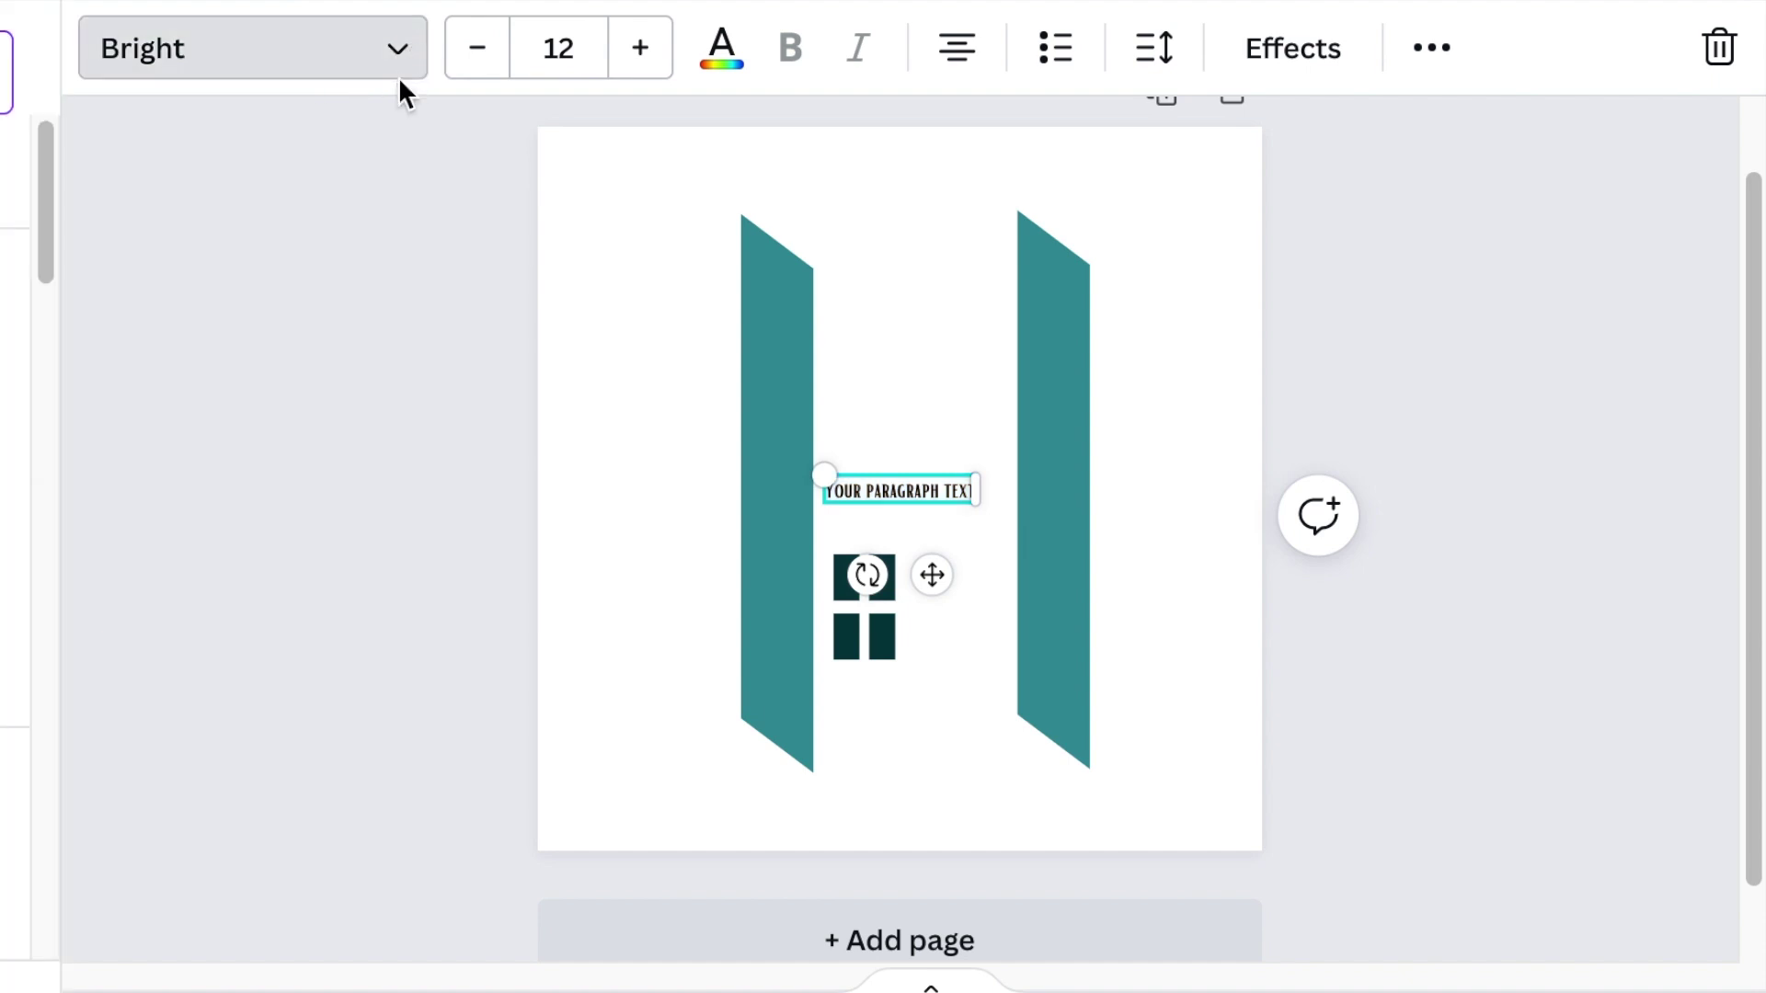
pyautogui.click(15, 350)
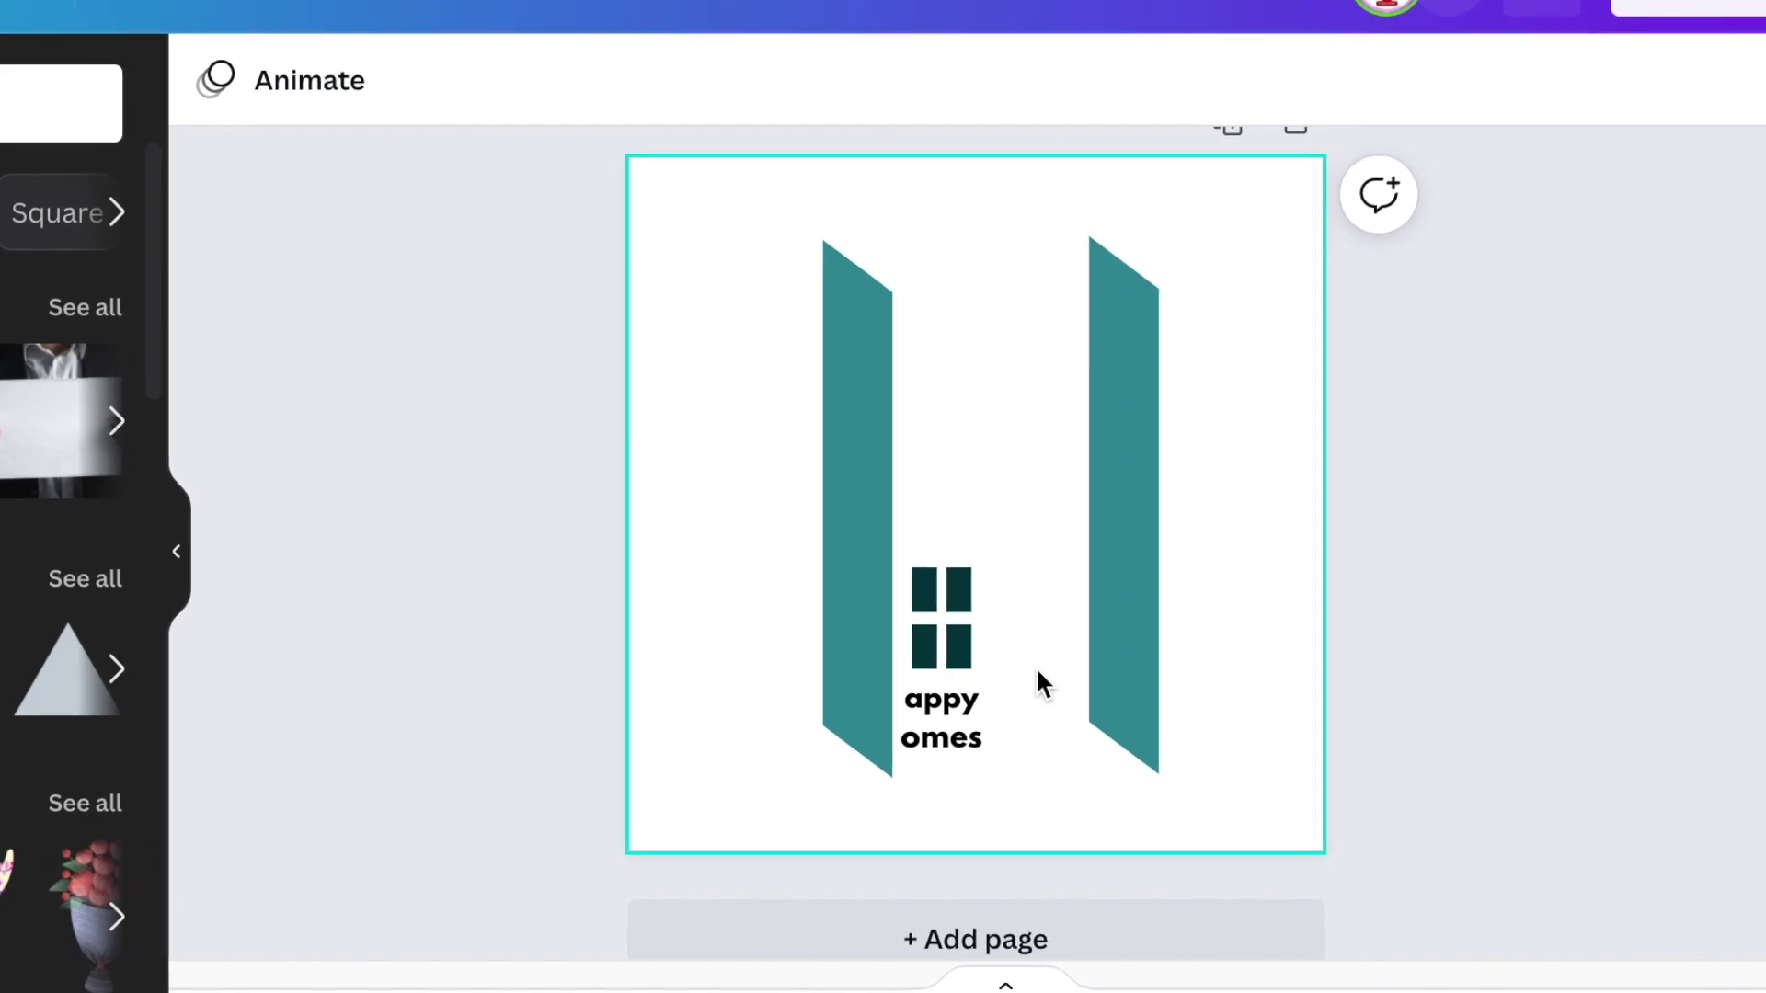
pyautogui.click(915, 712)
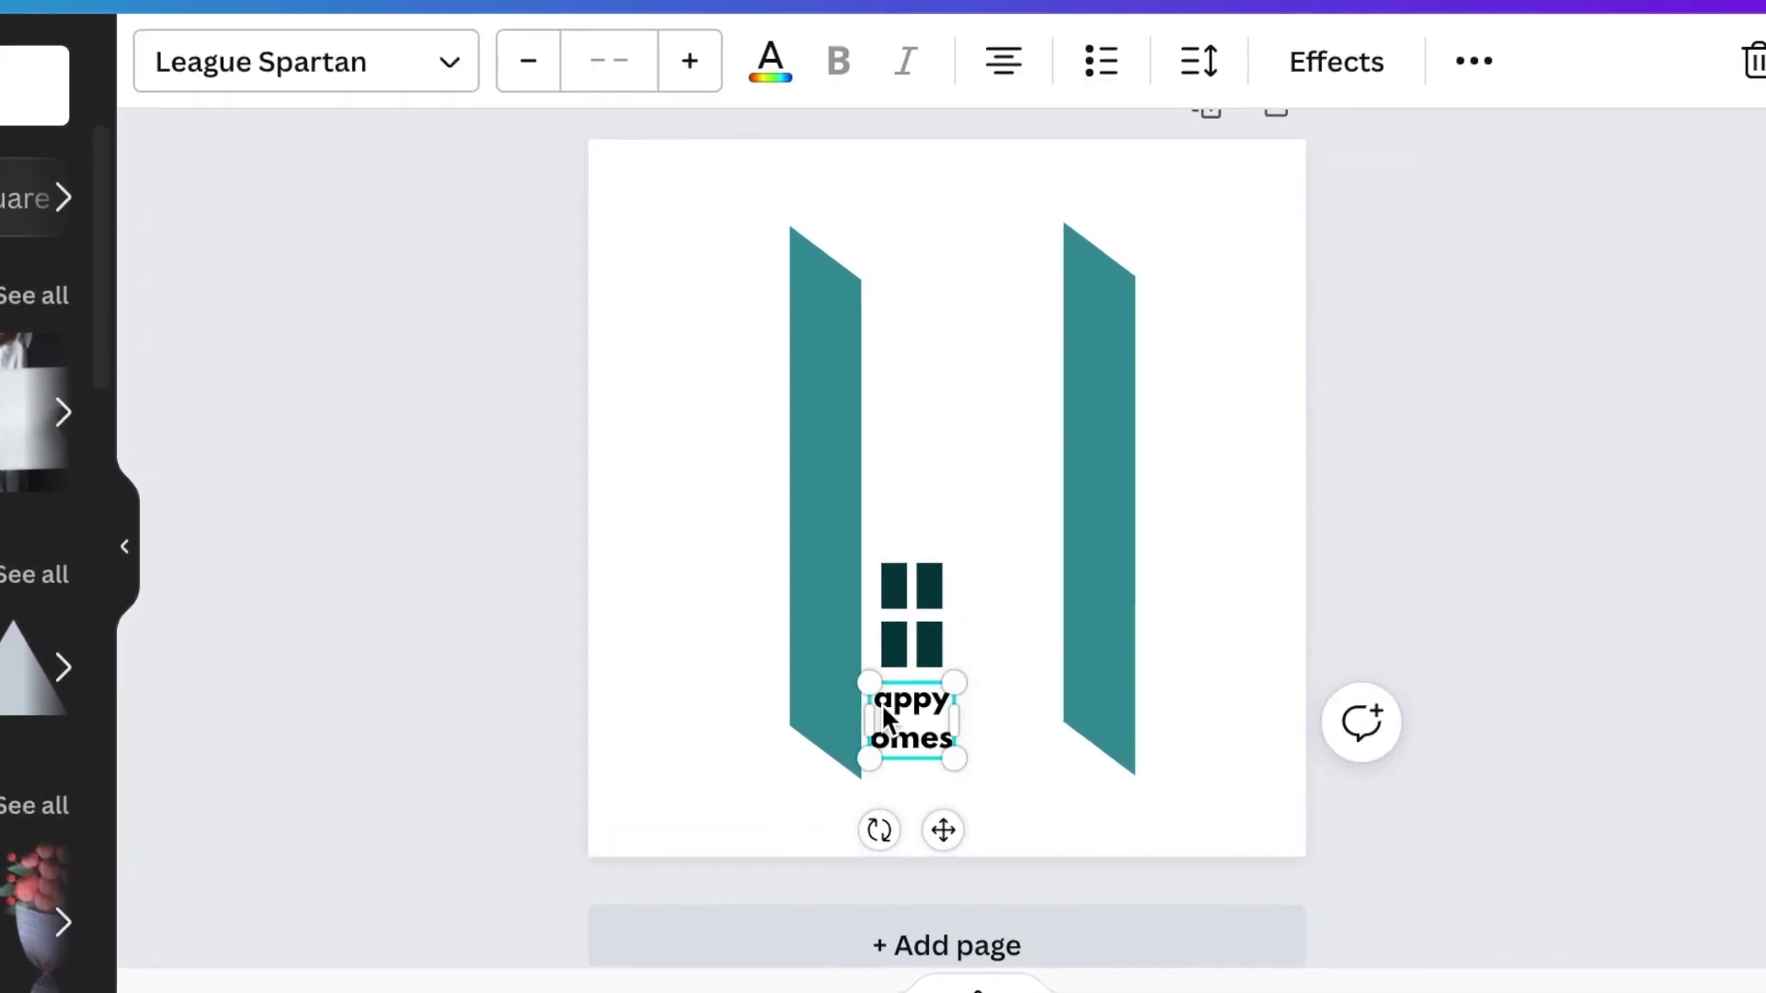
pyautogui.moveTo(954, 759); pyautogui.dragTo(949, 780)
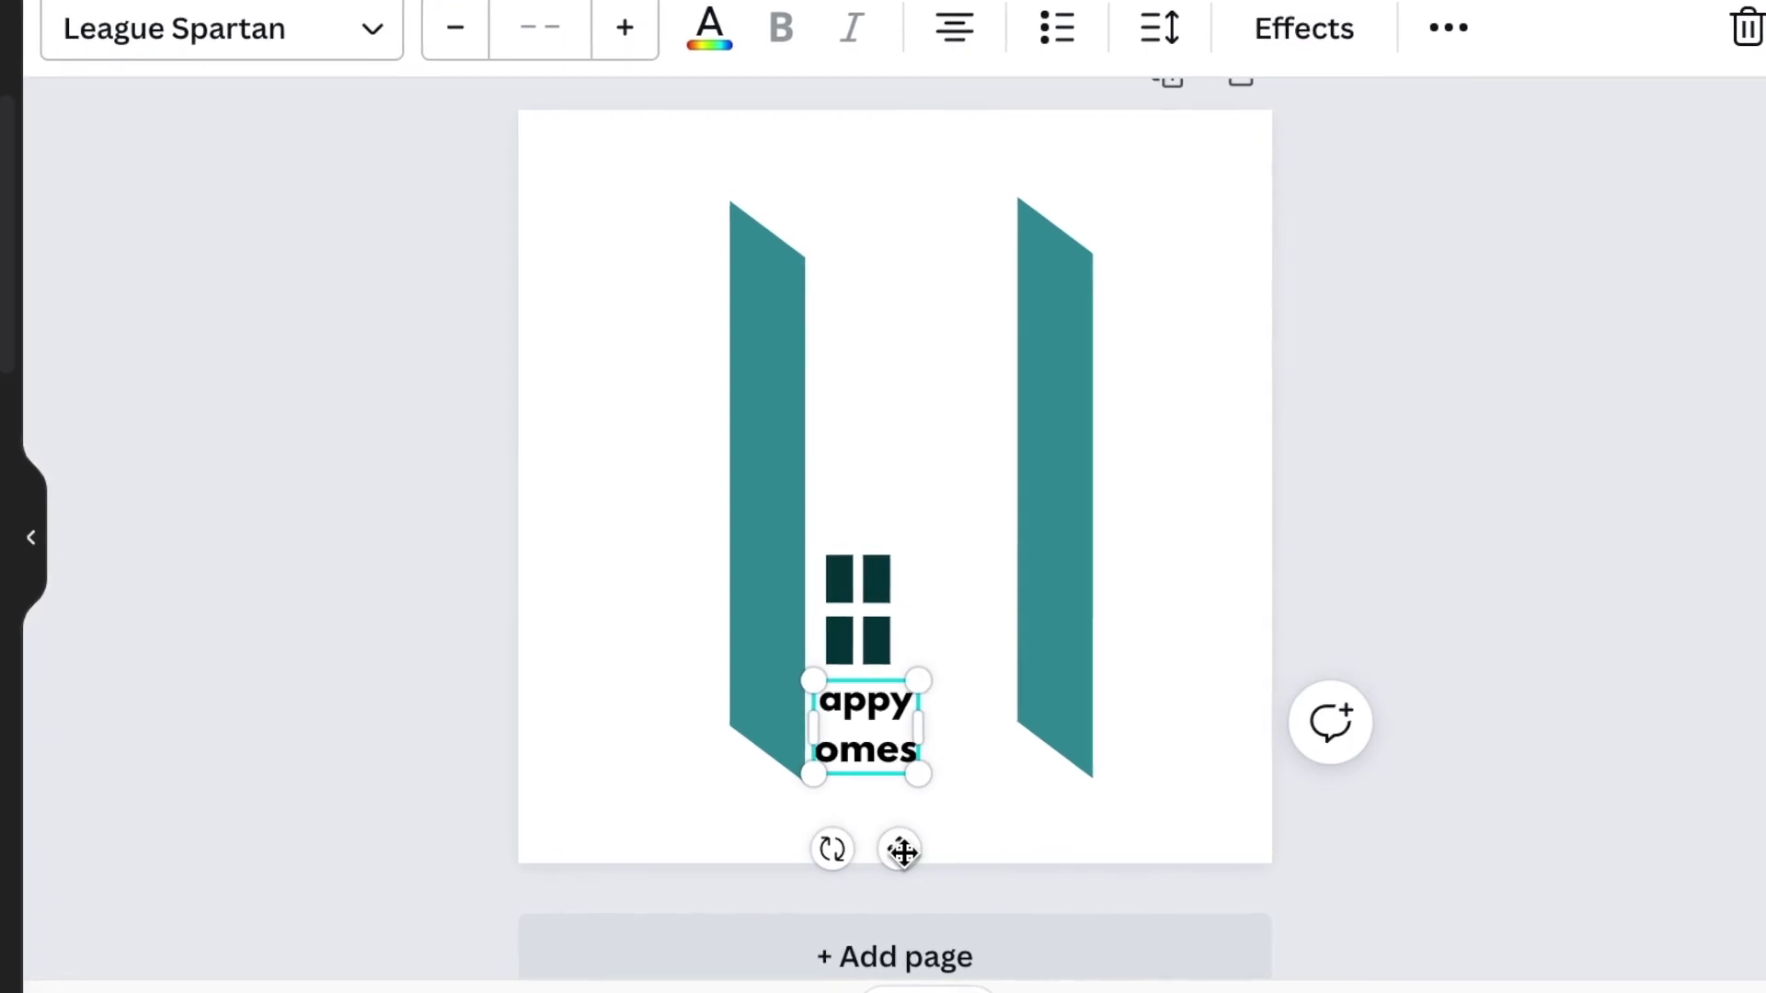
pyautogui.moveTo(898, 847); pyautogui.dragTo(885, 850)
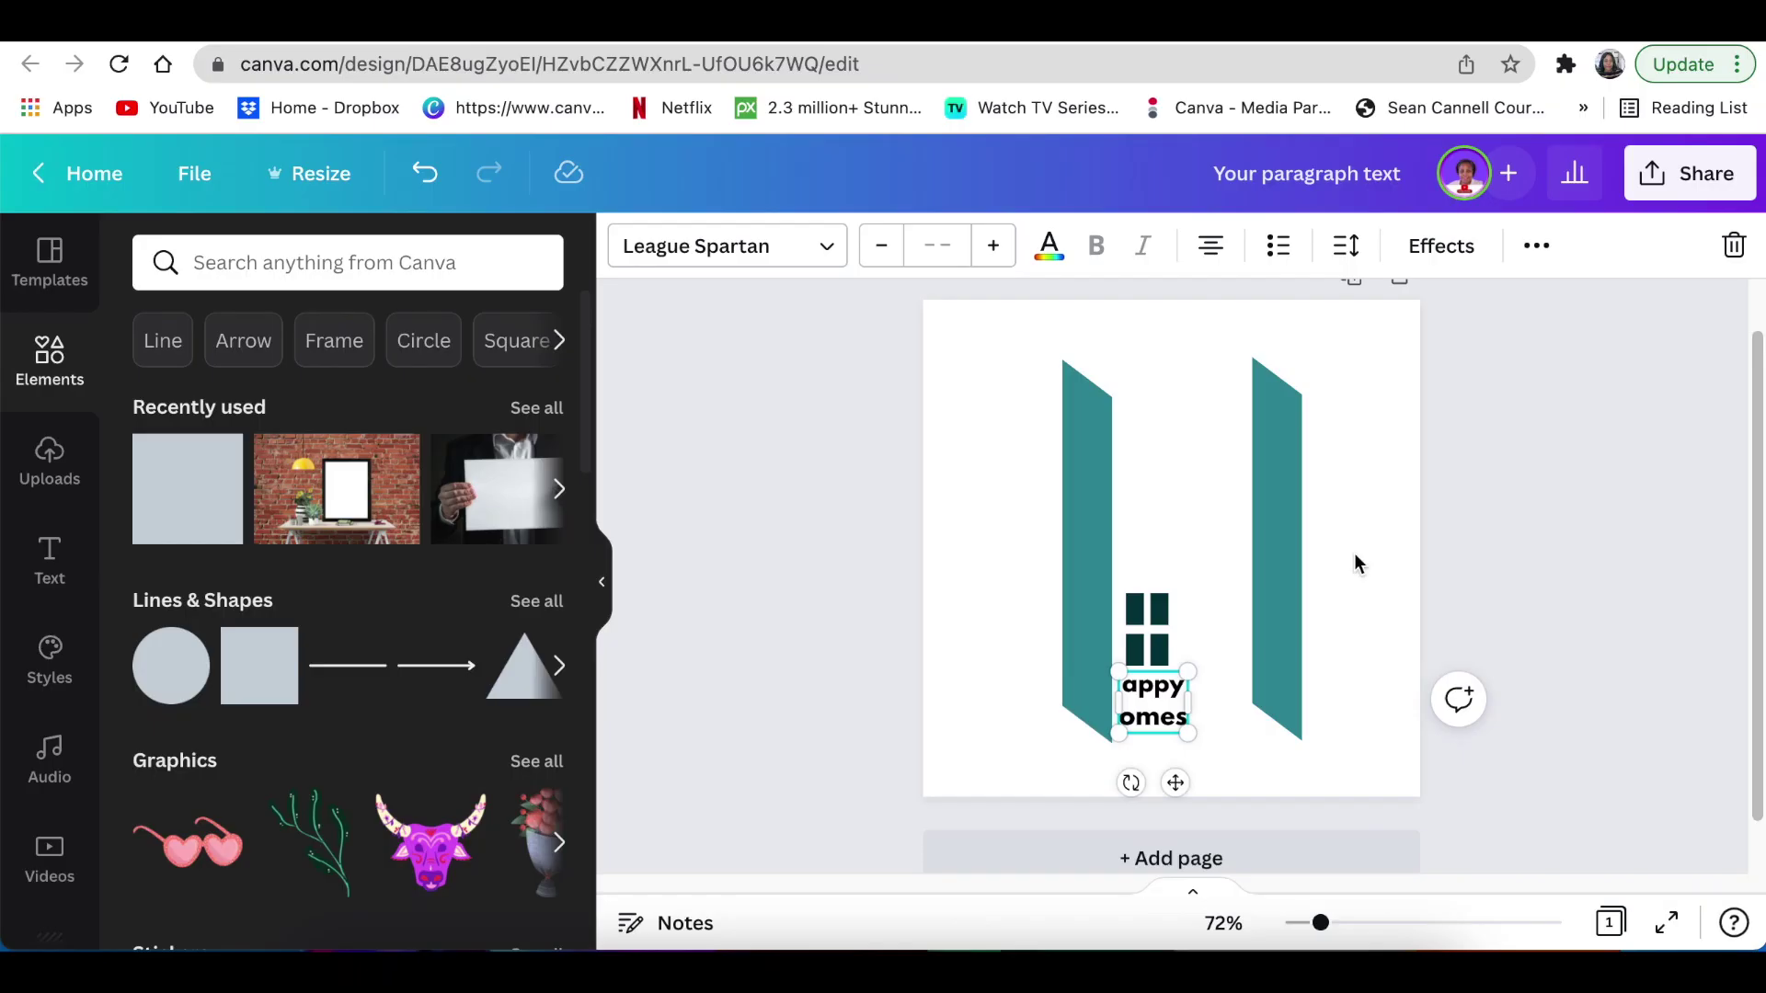
# Step: Search Elements for 'h' and add the black block H graphic
pyautogui.click(1592, 426)
pyautogui.click(399, 262)
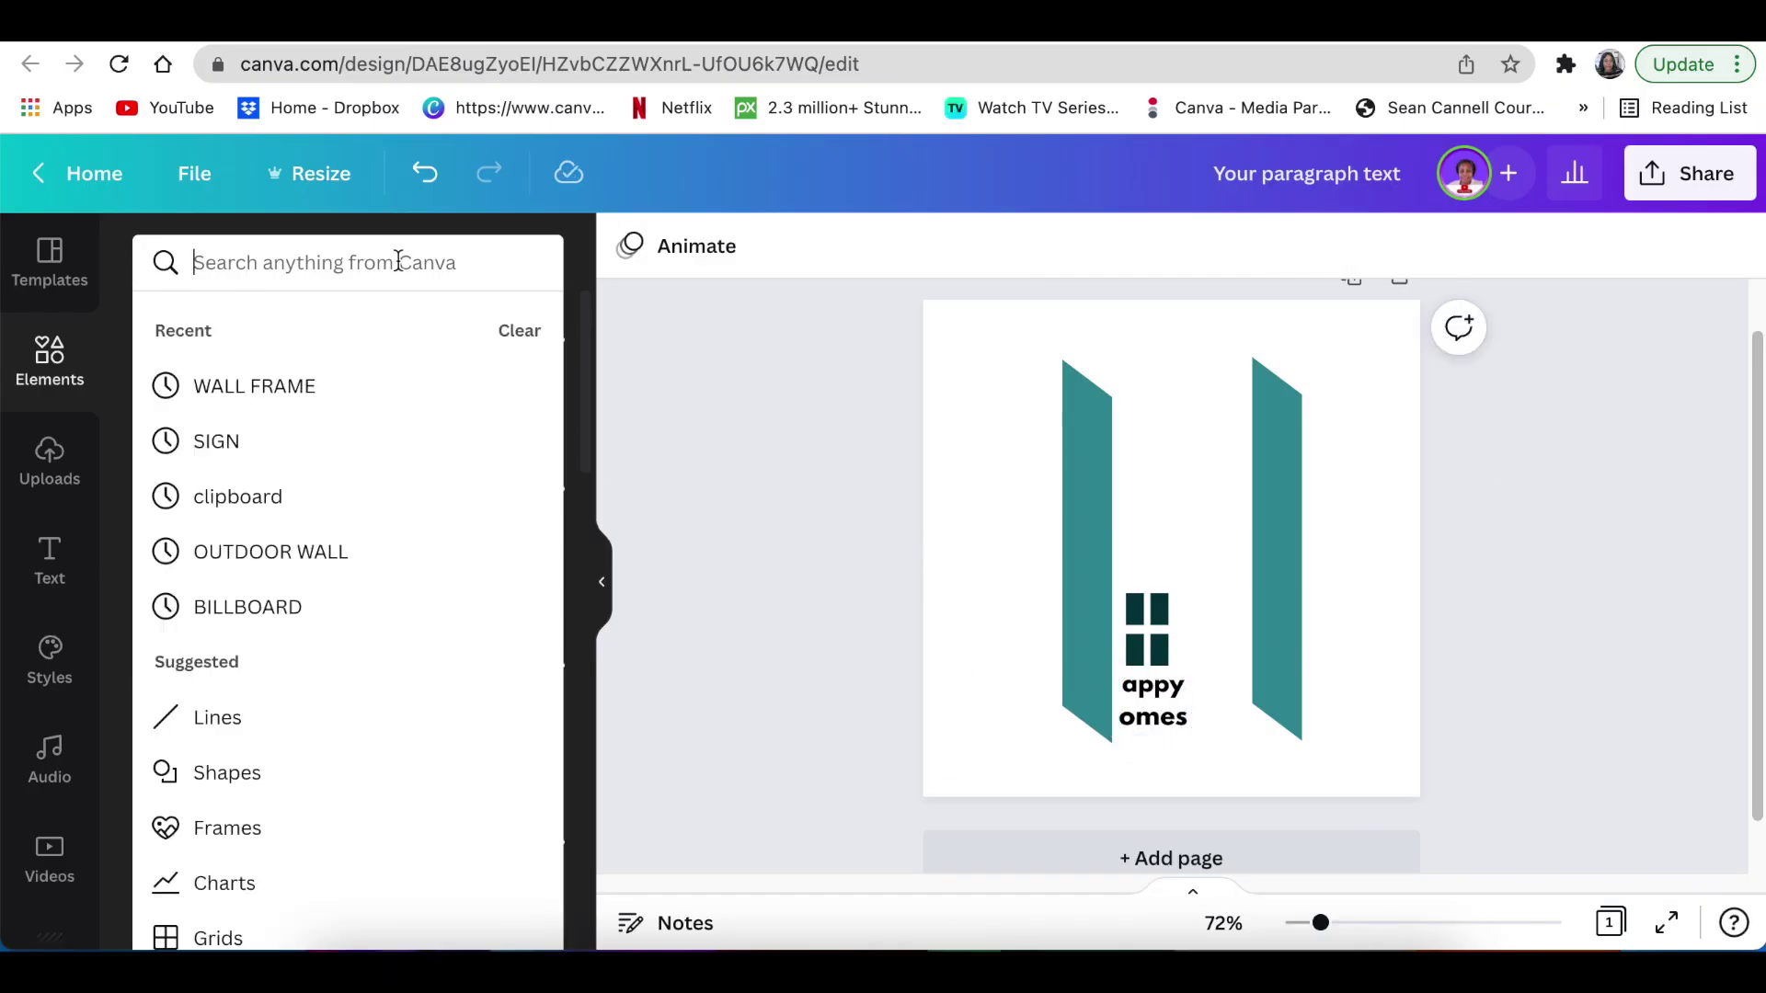
pyautogui.write('h')
pyautogui.press('Return')
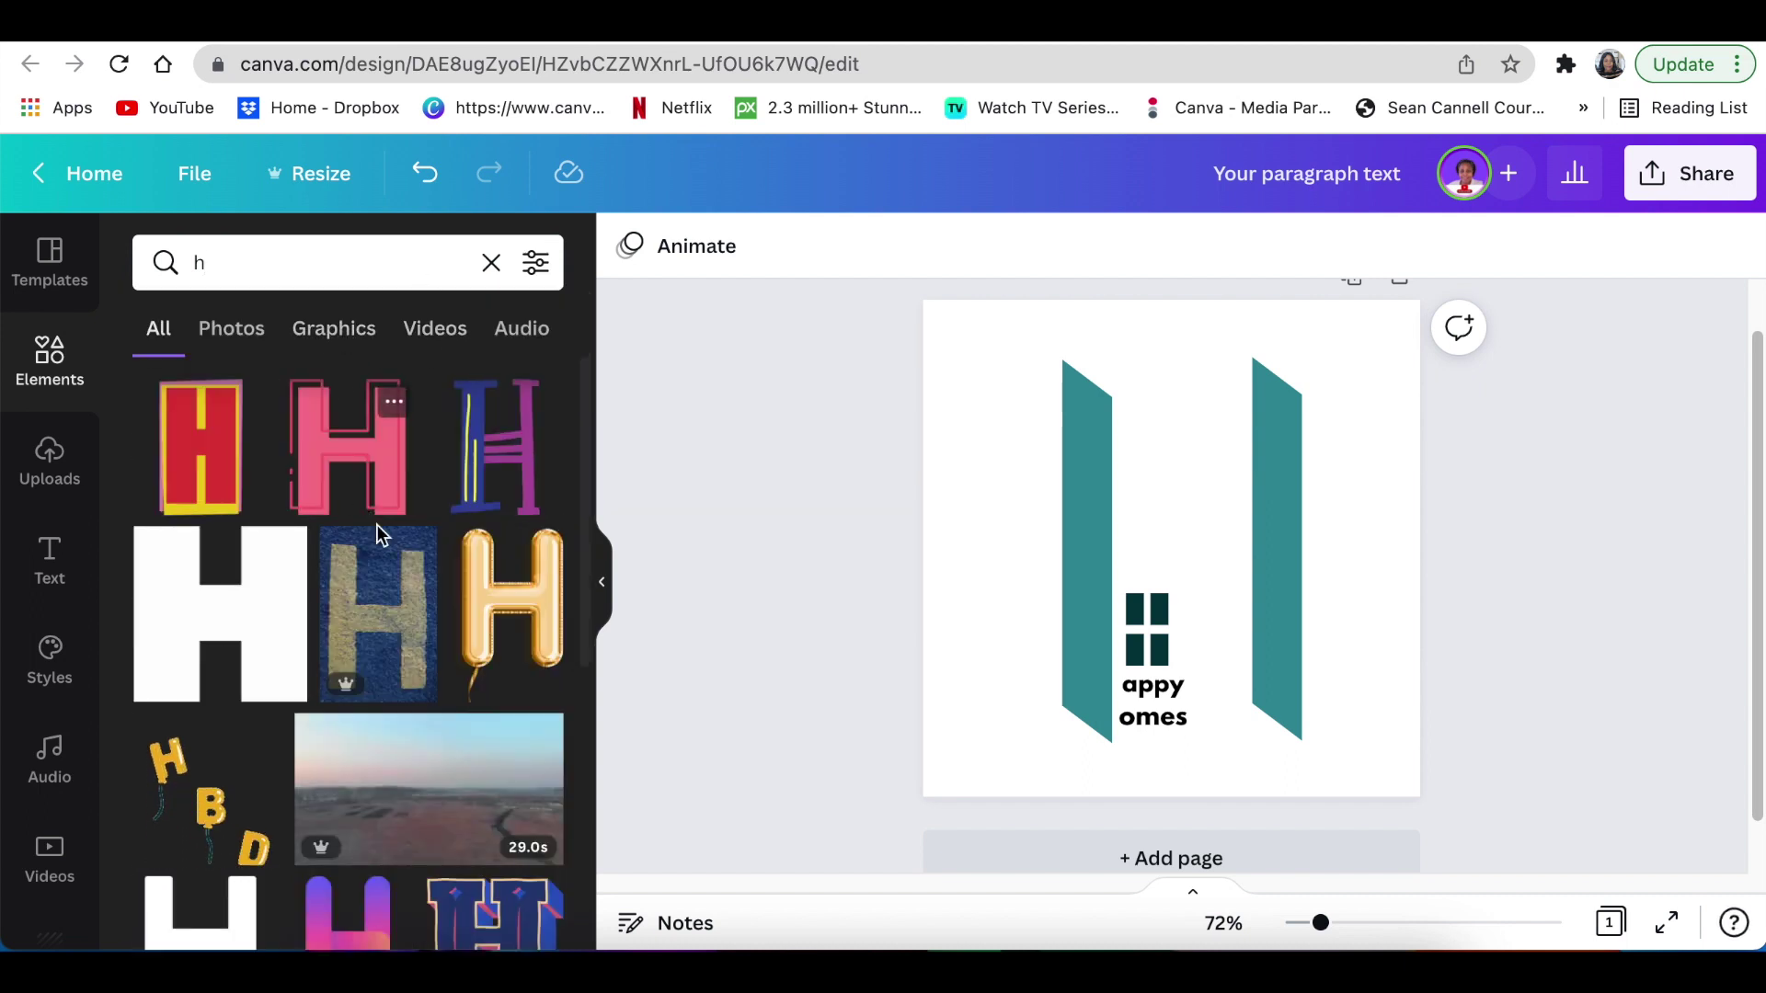
pyautogui.scroll(-10, 382, 524)
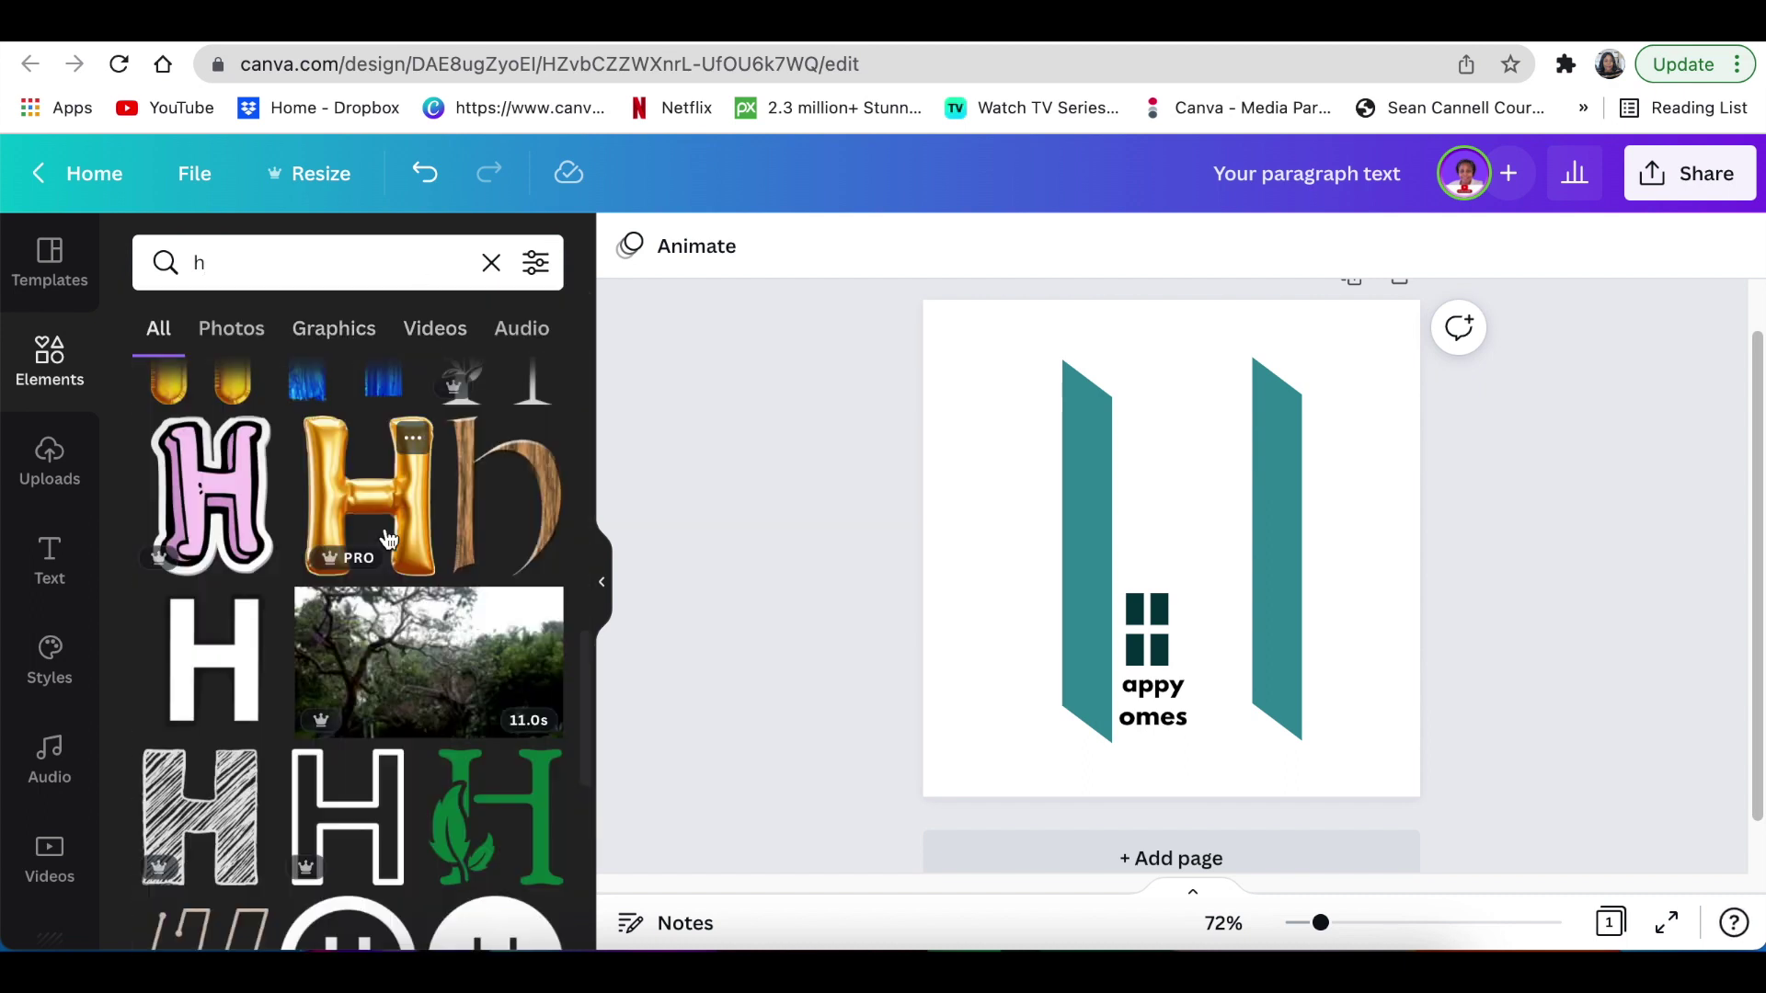
pyautogui.scroll(-3, 387, 538)
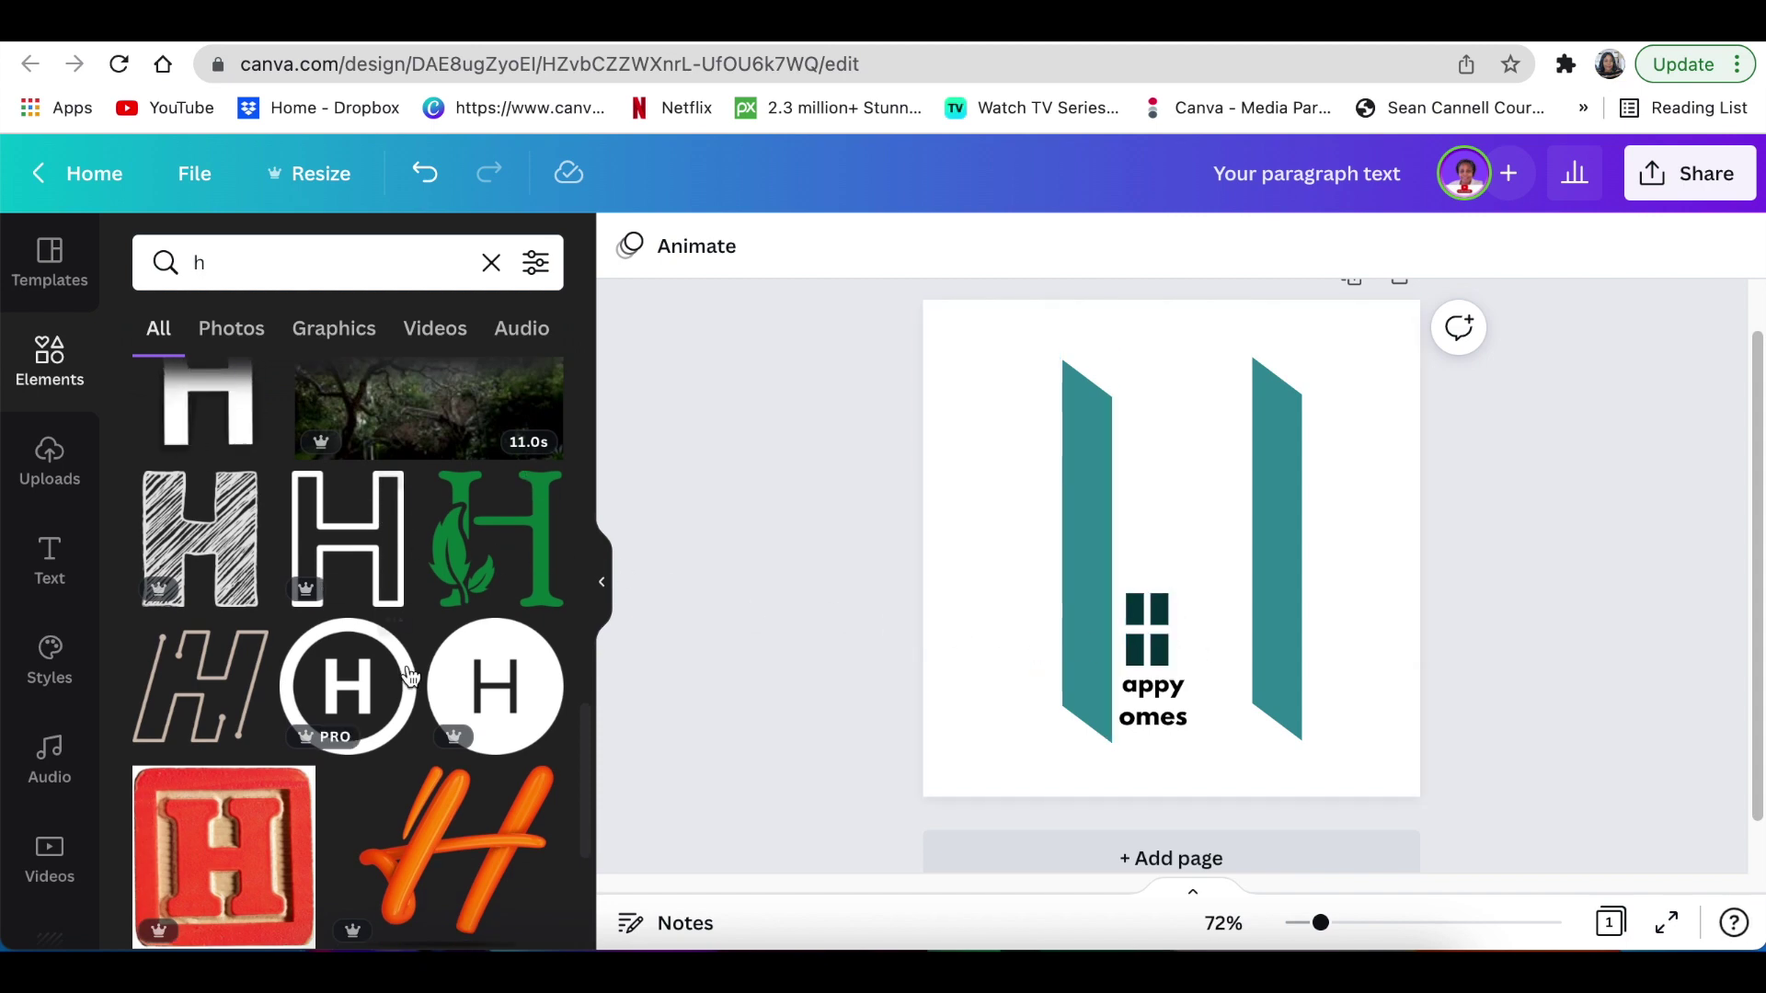
pyautogui.scroll(-4, 405, 680)
pyautogui.scroll(-4, 414, 675)
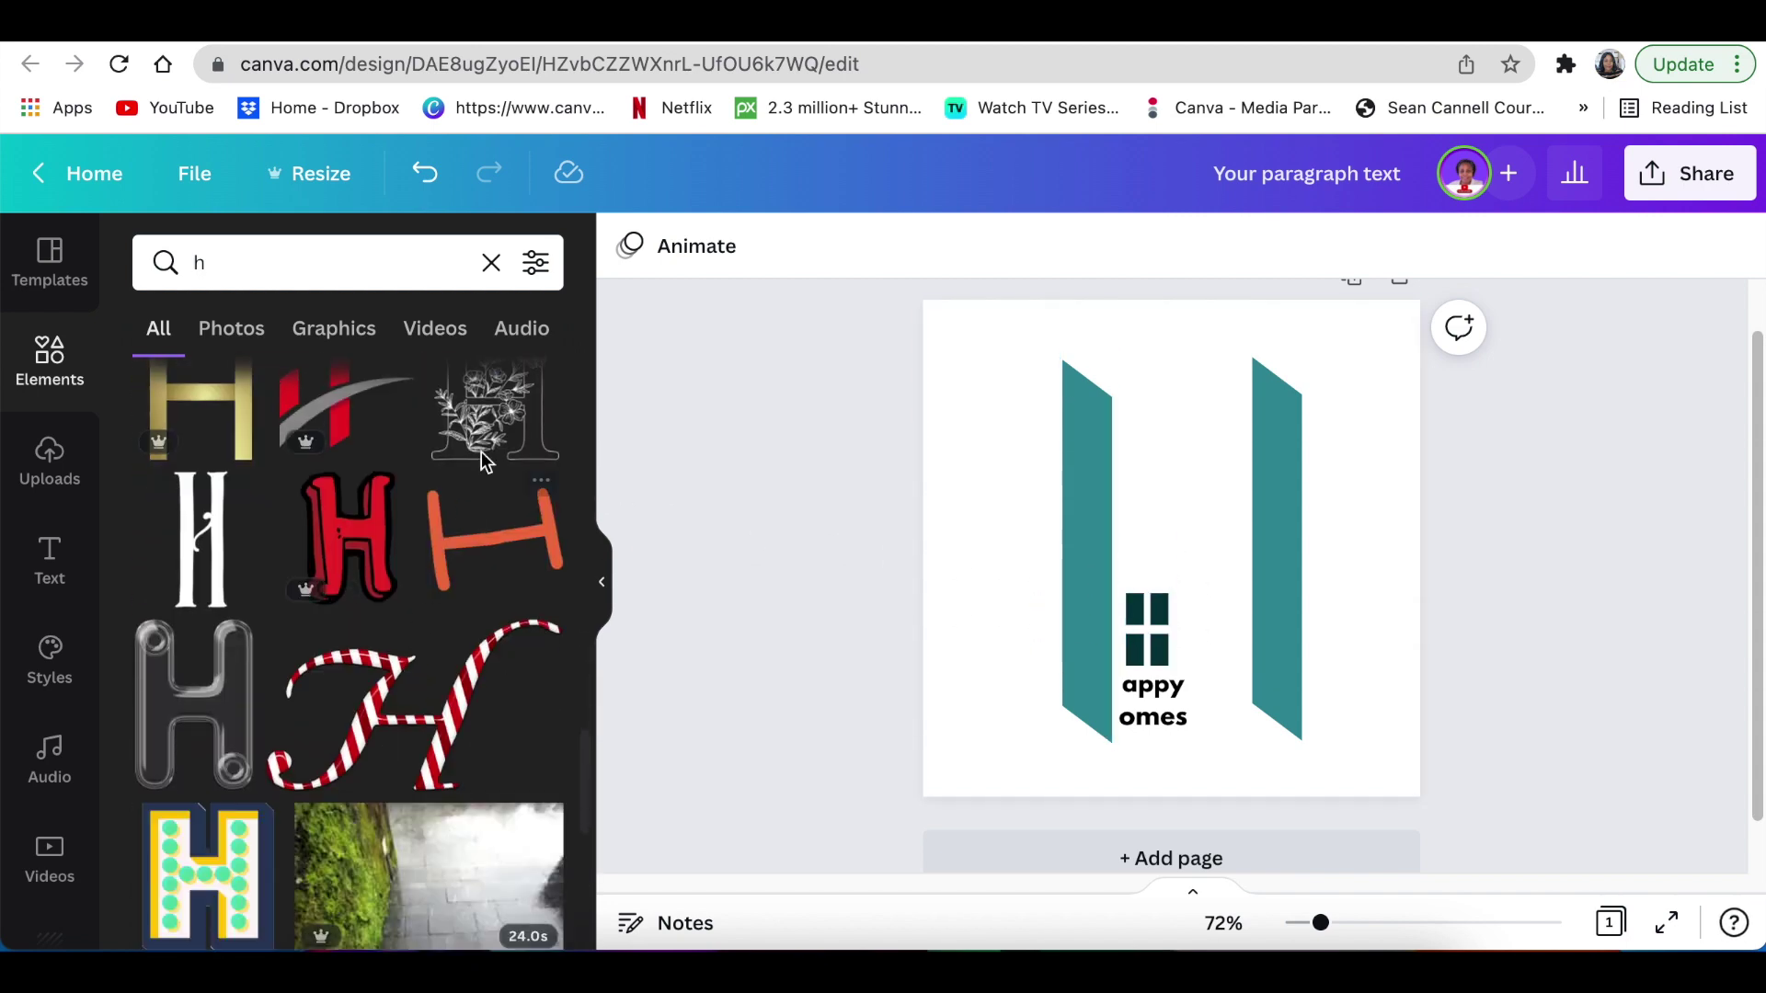
pyautogui.click(491, 263)
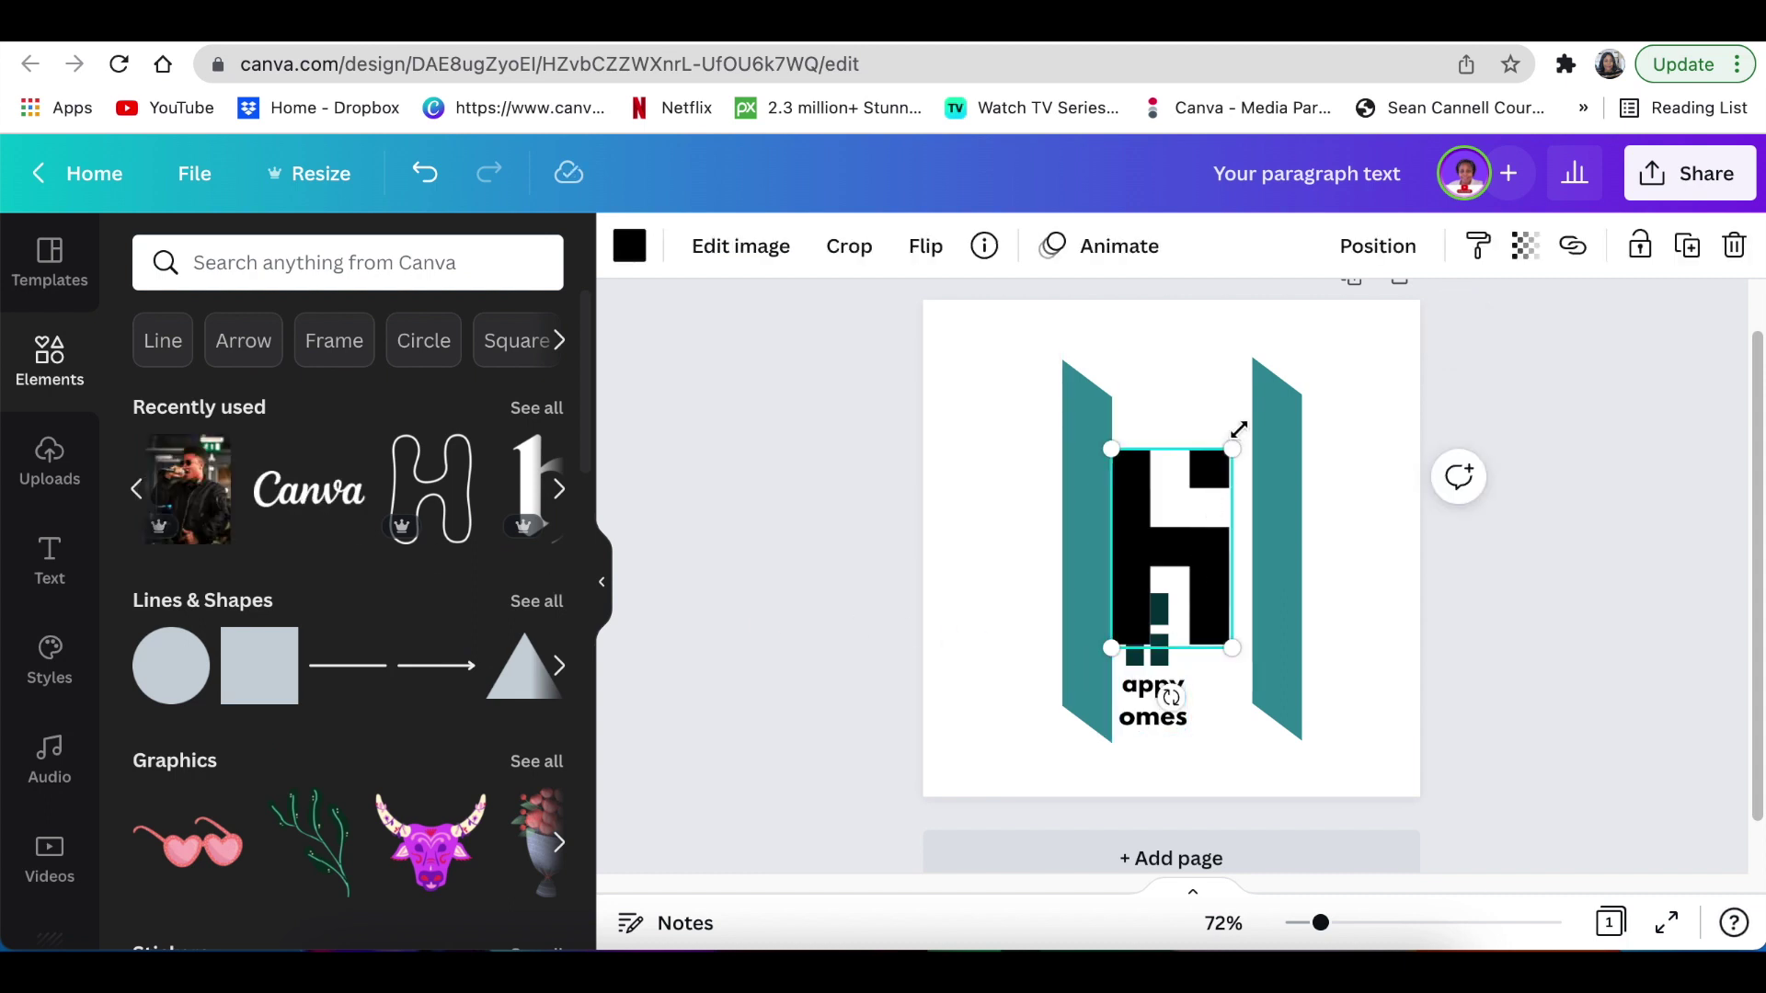
# Step: Shrink the H and place it against the bottom of the left teal bar
pyautogui.moveTo(1227, 462); pyautogui.dragTo(1155, 579)
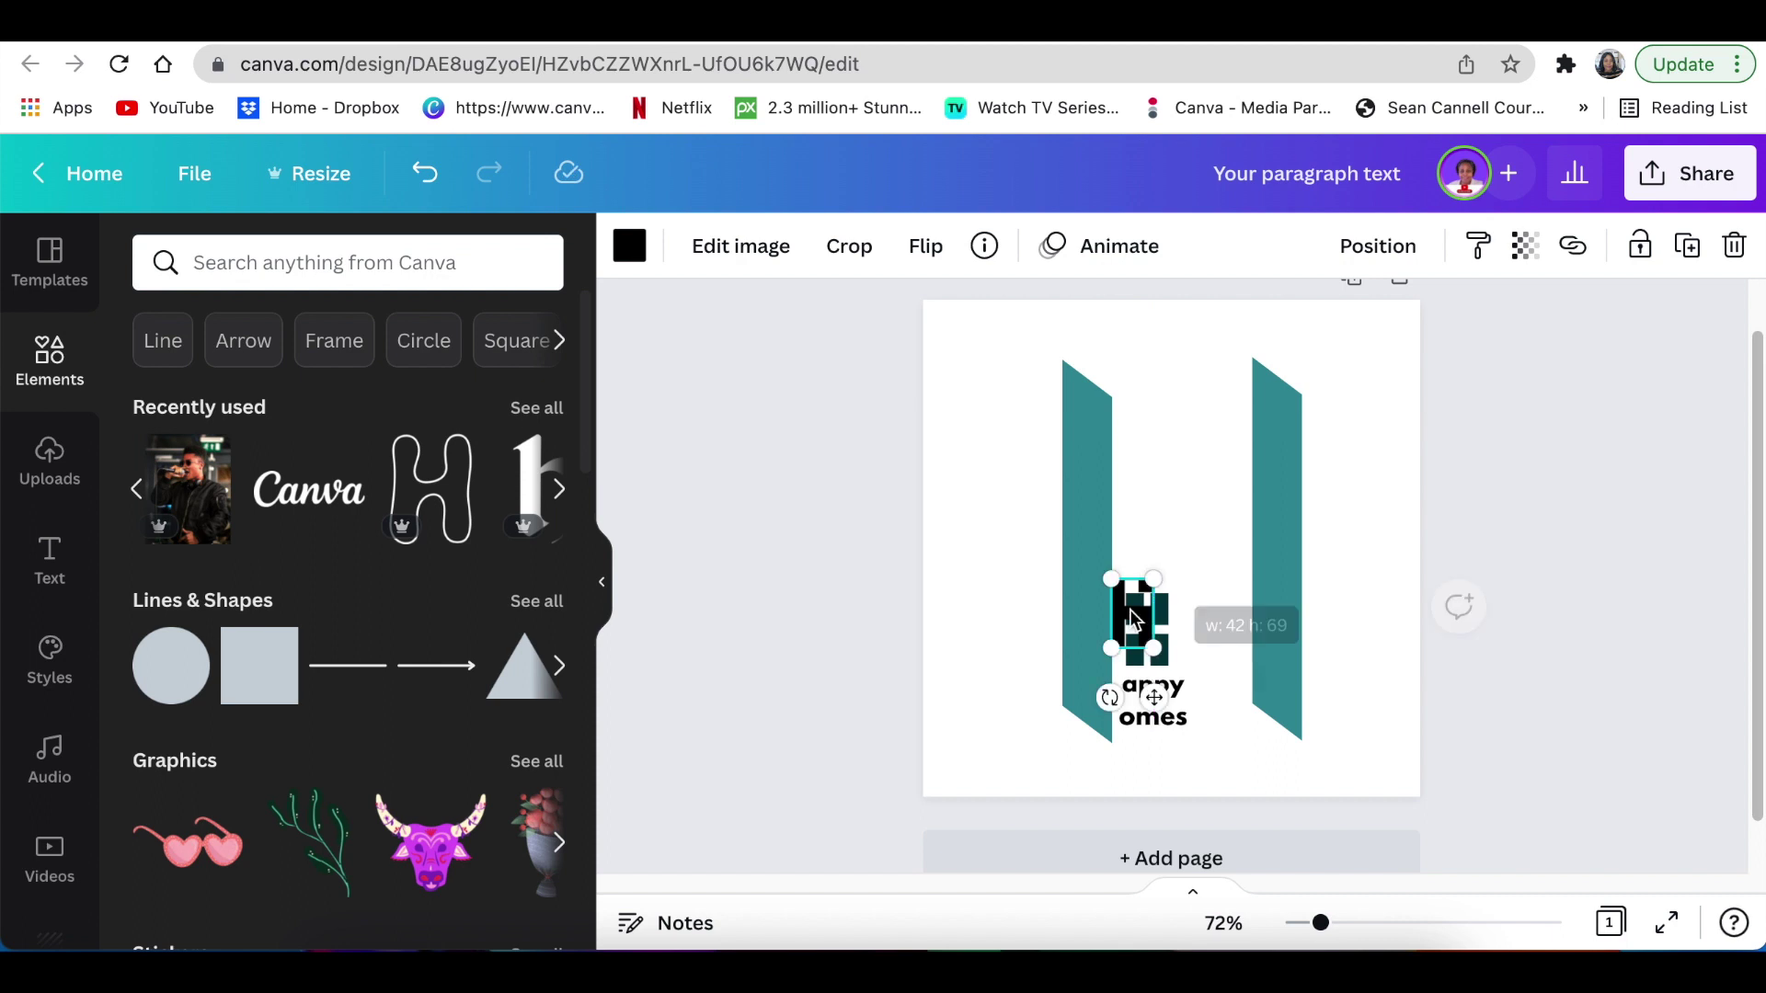
pyautogui.moveTo(1120, 711); pyautogui.dragTo(1109, 755)
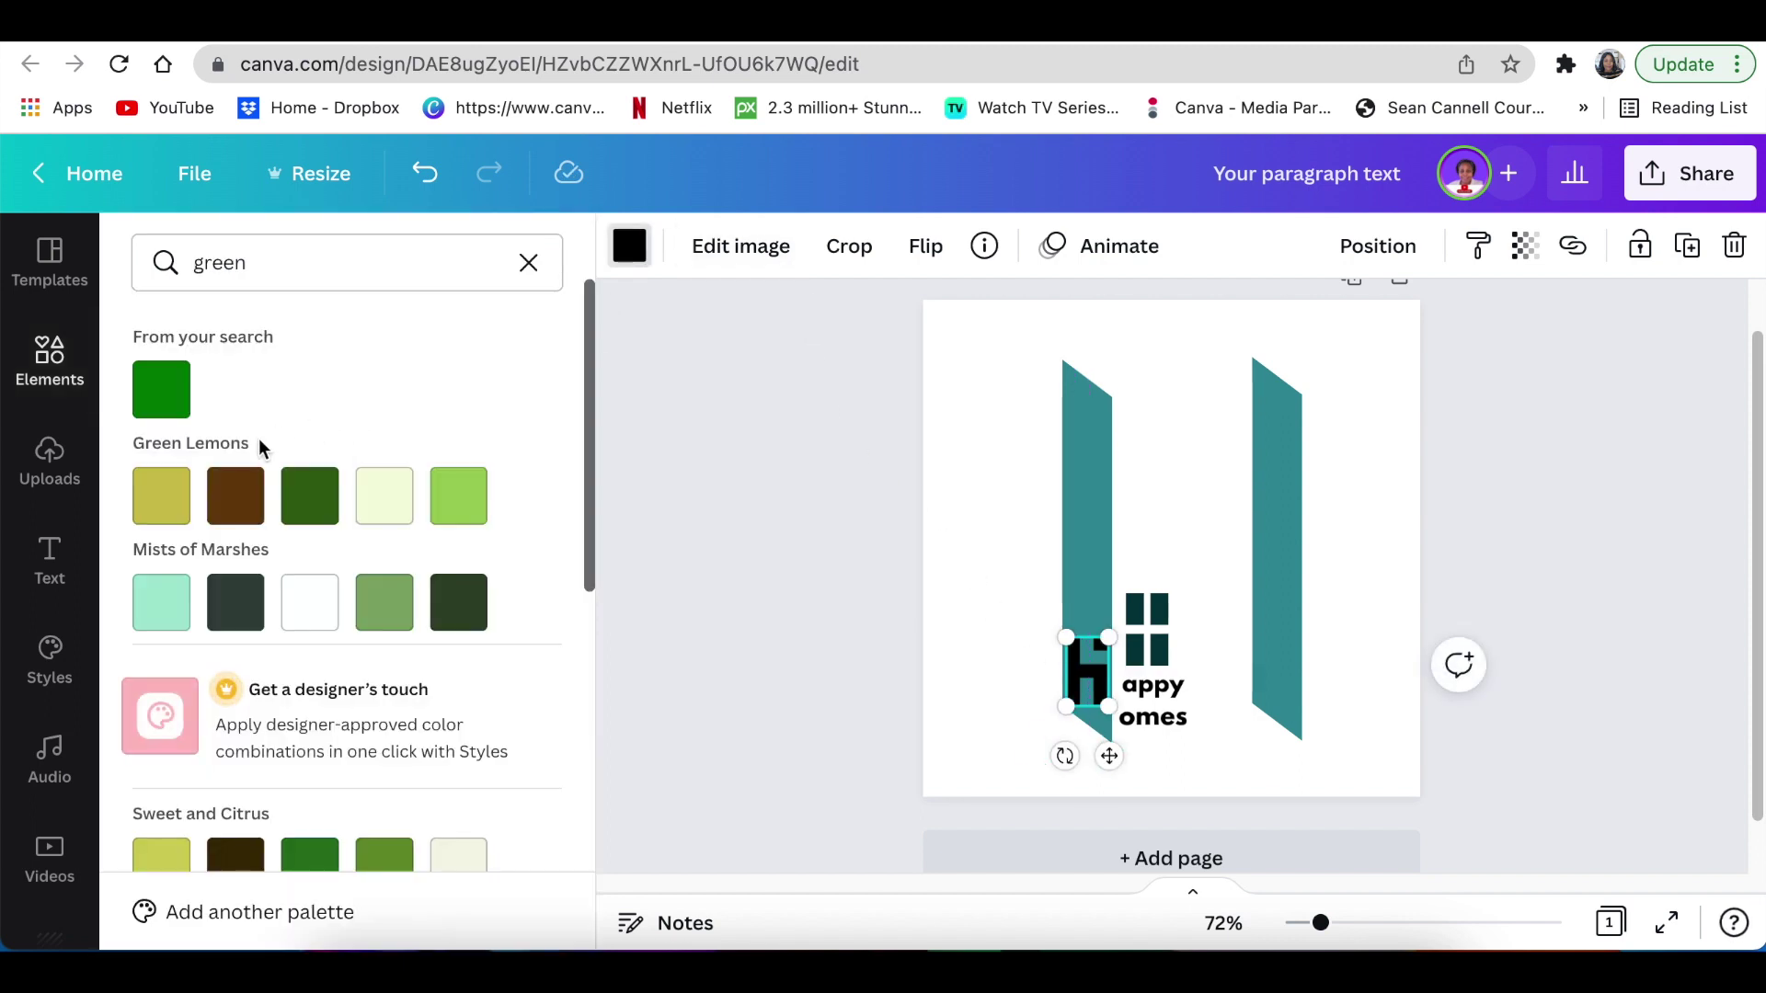
pyautogui.scroll(-4, 295, 493)
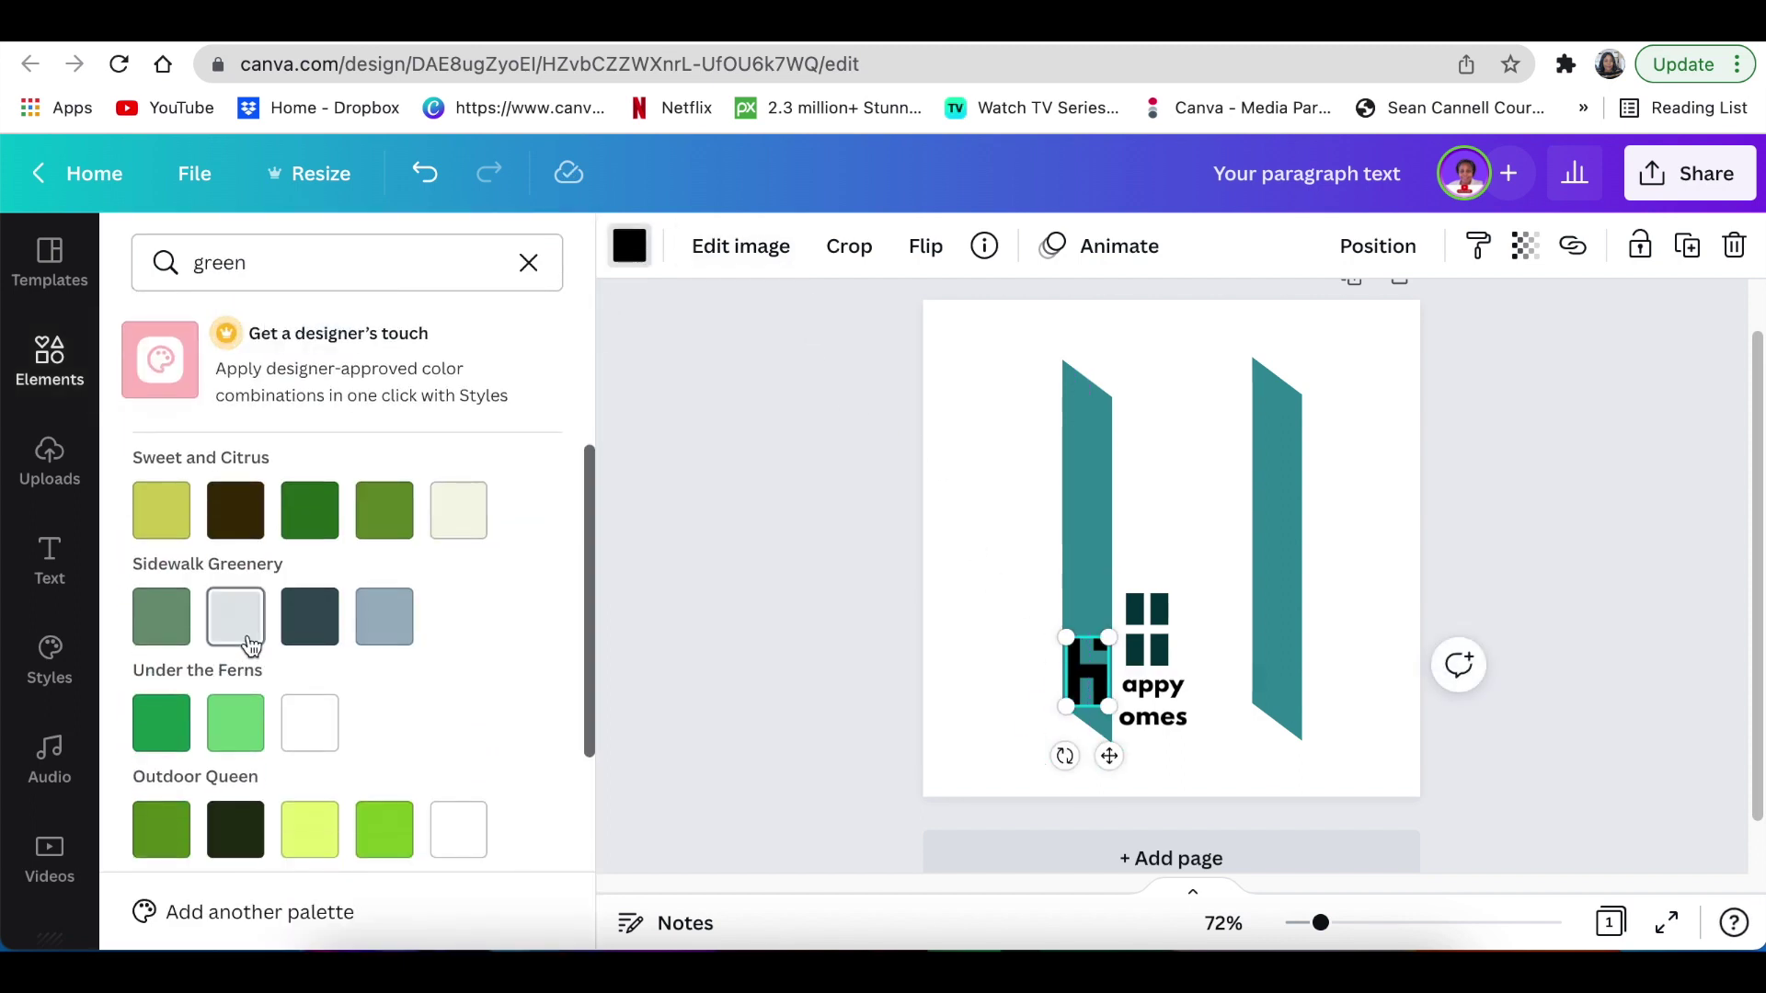
pyautogui.scroll(-3, 249, 634)
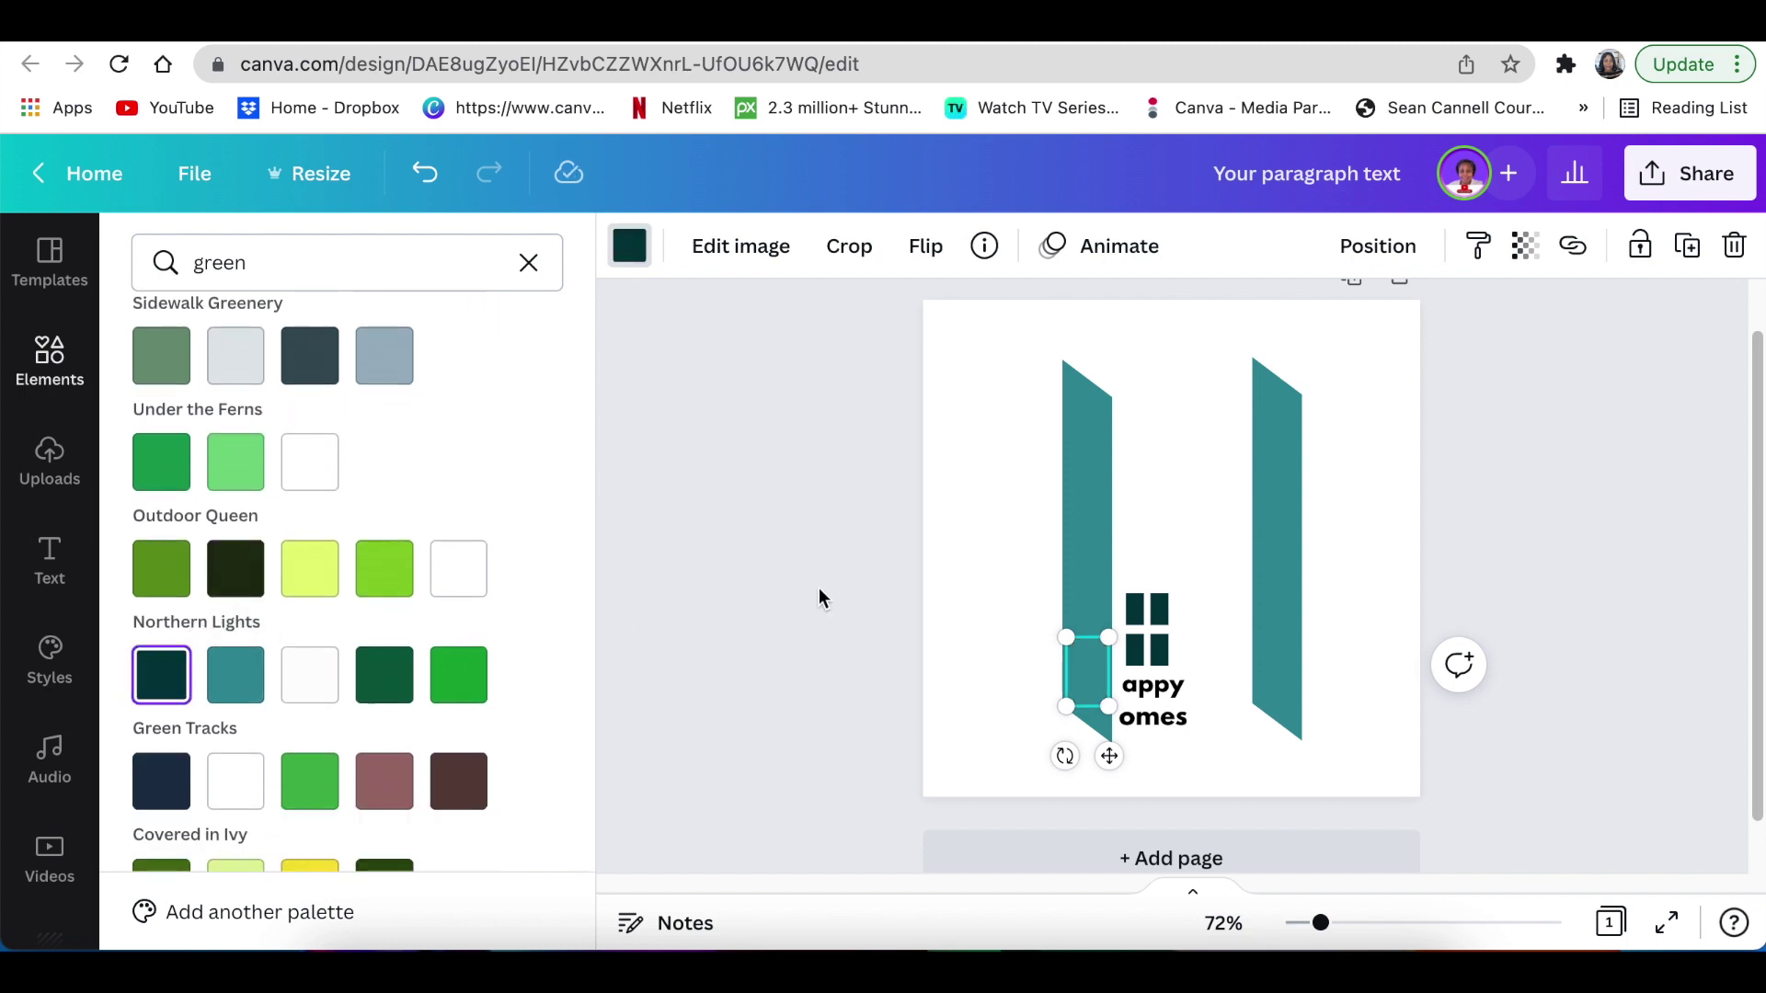
pyautogui.click(1153, 685)
pyautogui.click(1542, 540)
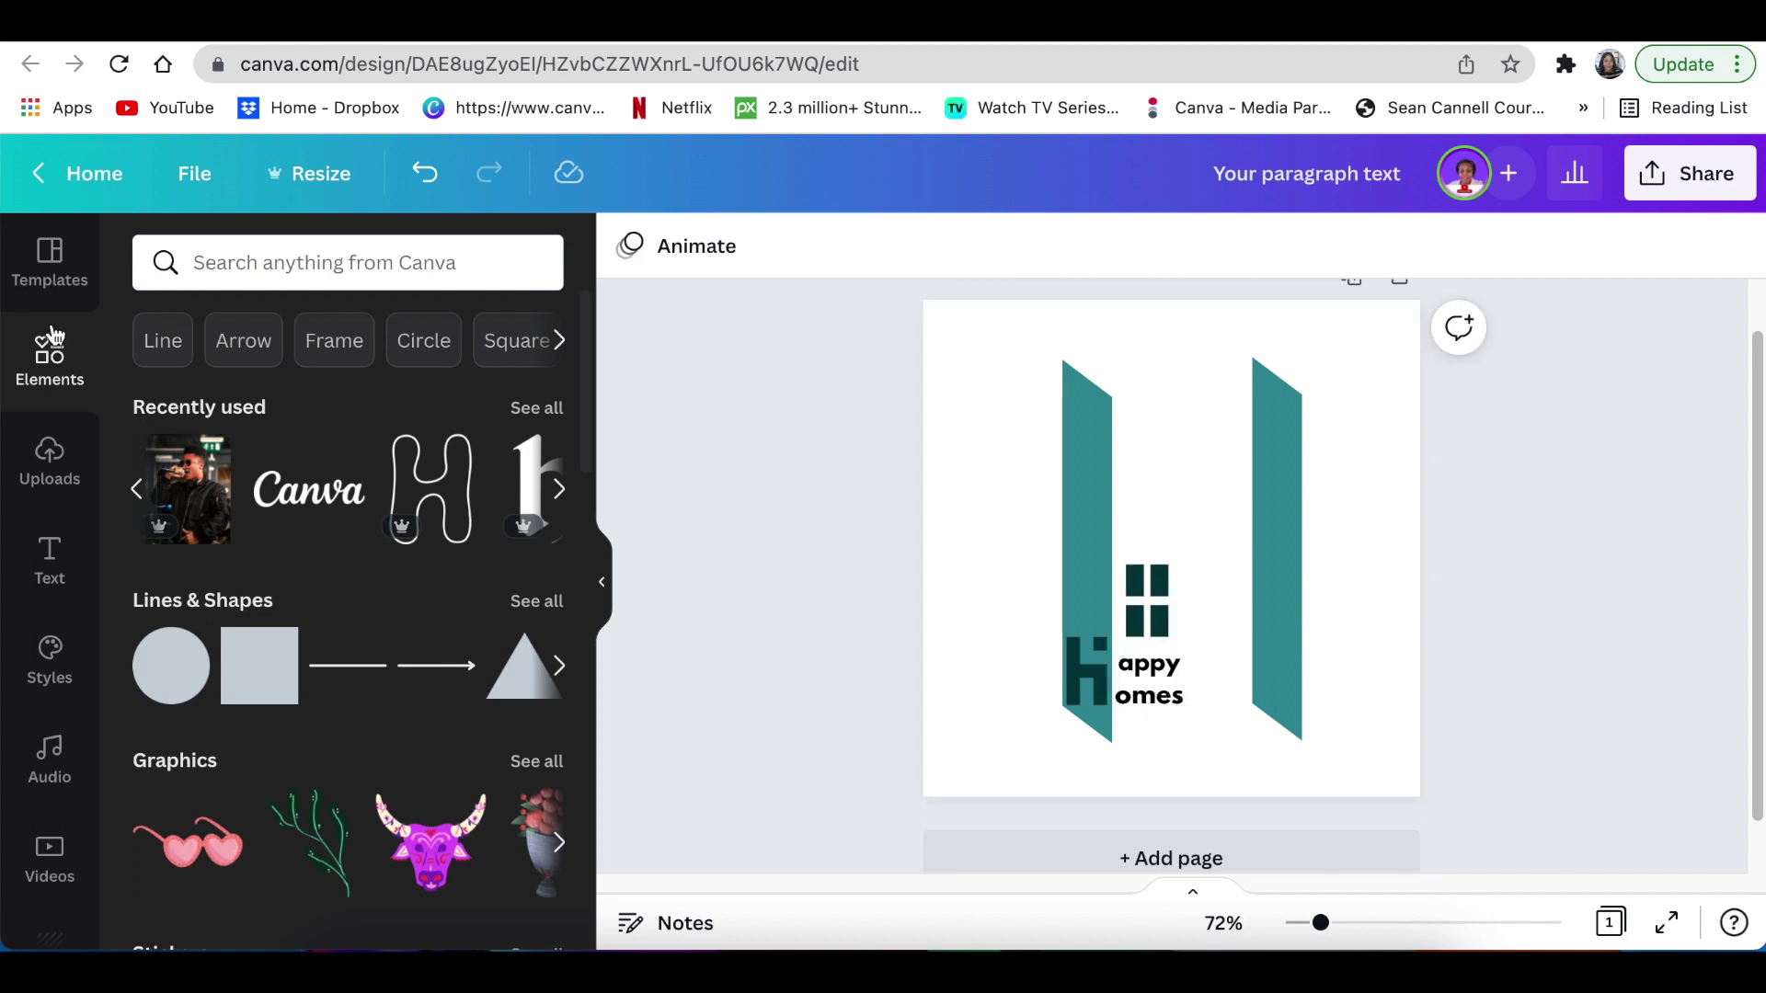
# Step: Search Elements for 'roof' and add the roof-with-chimney graphic
pyautogui.click(241, 256)
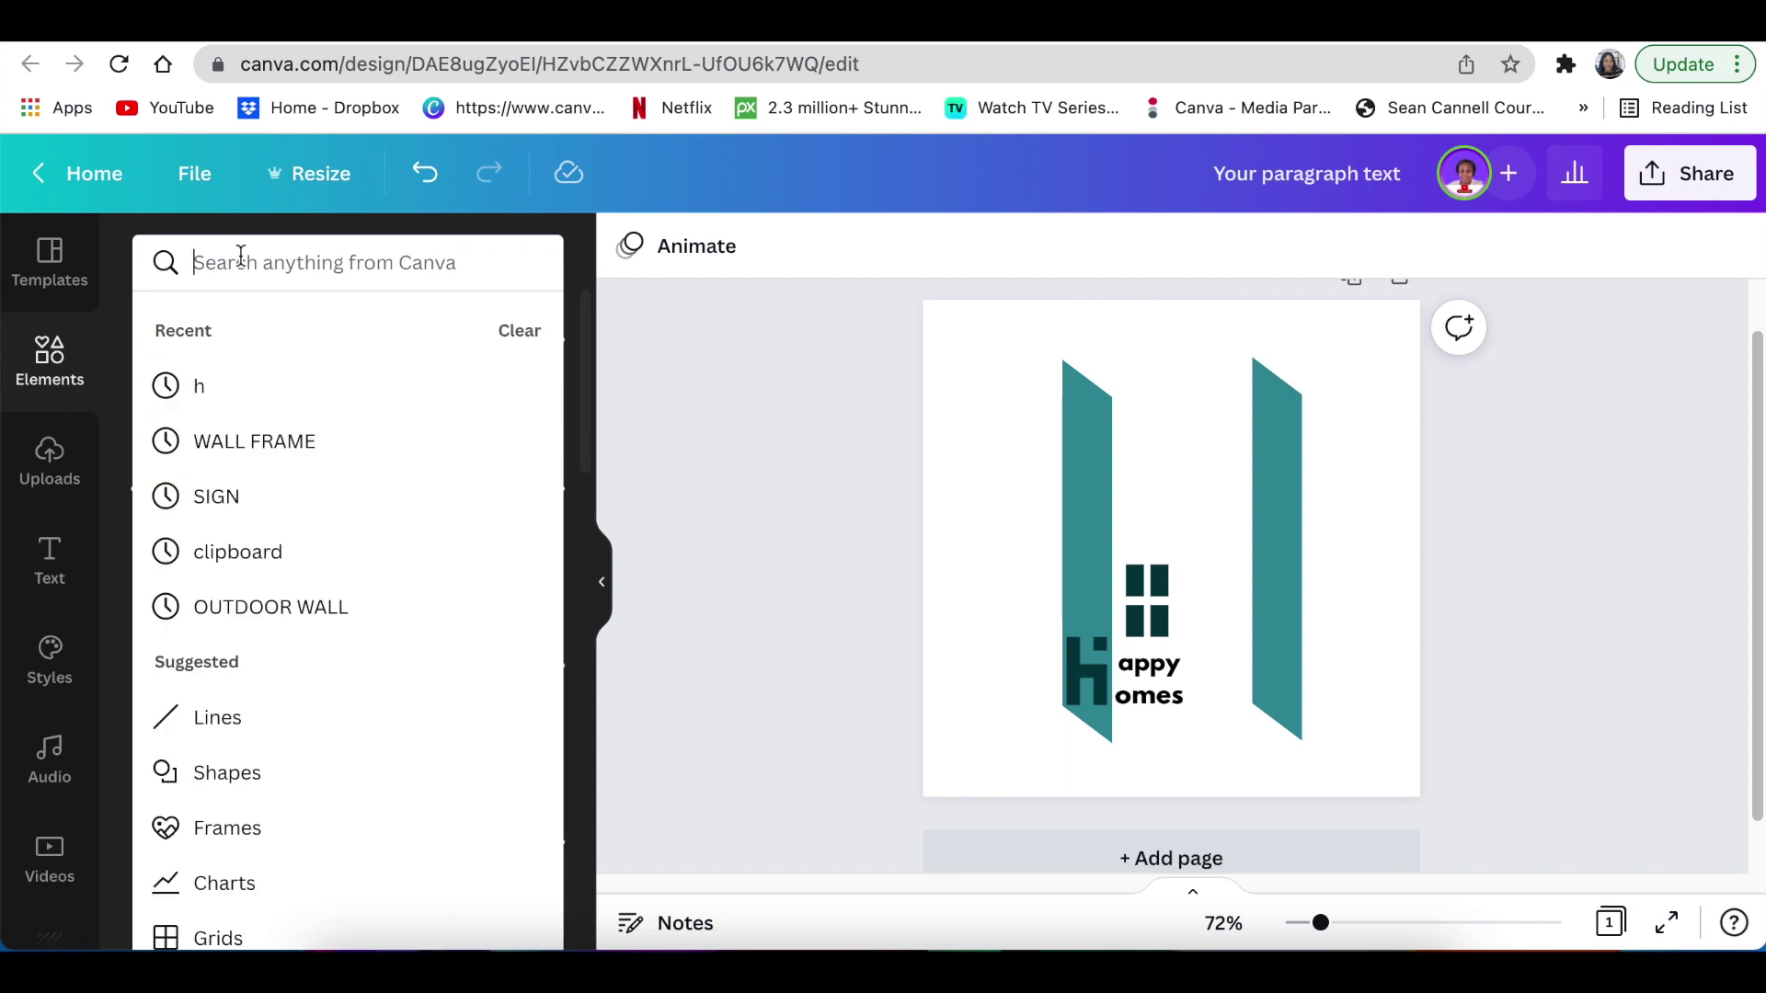
pyautogui.write('roof')
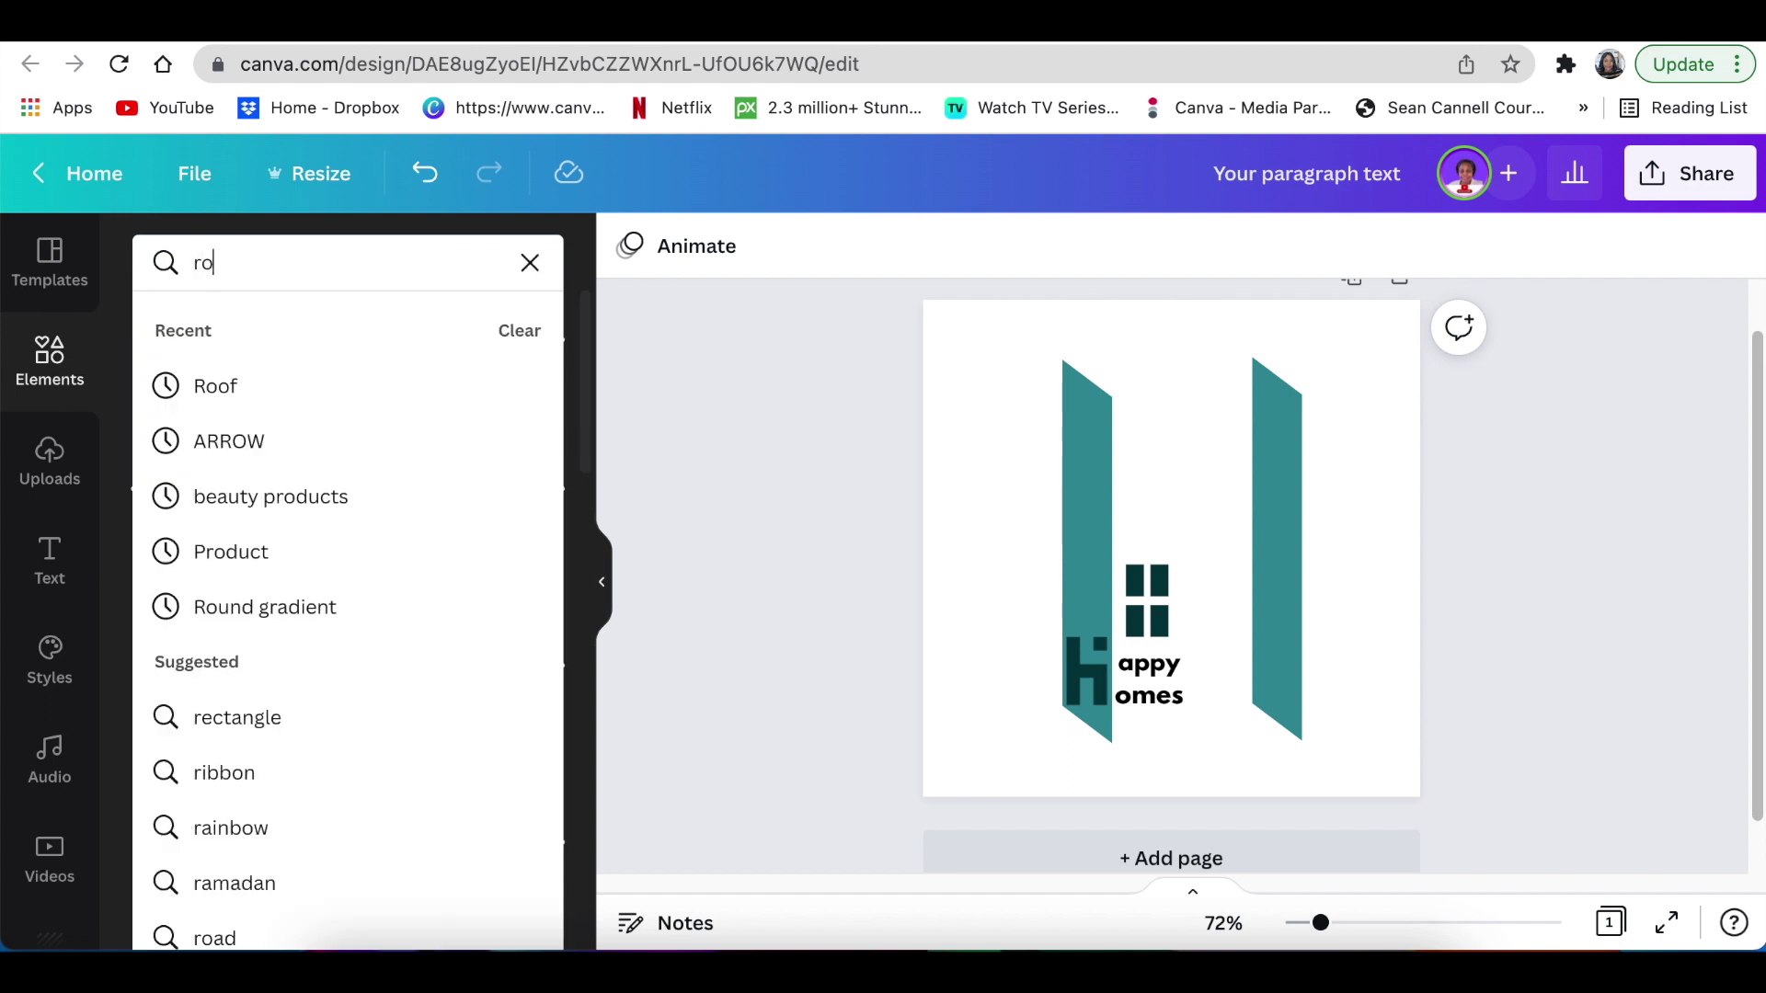
pyautogui.click(530, 262)
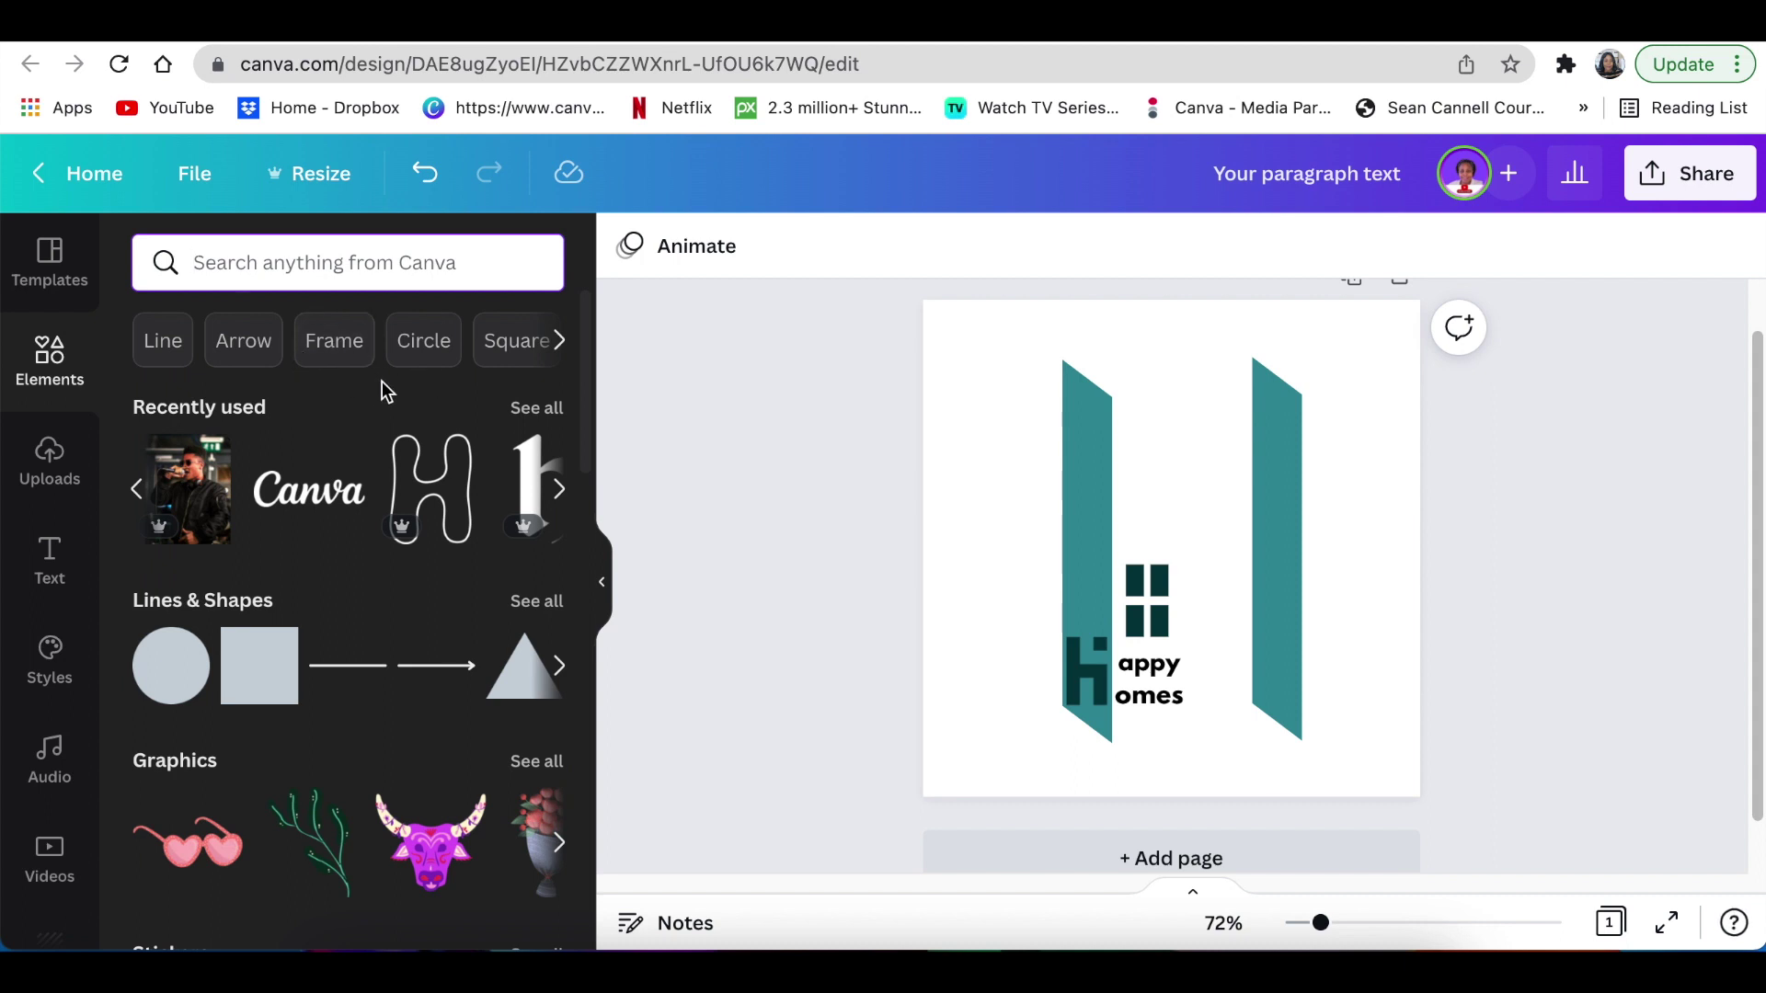
pyautogui.click(301, 263)
pyautogui.click(301, 313)
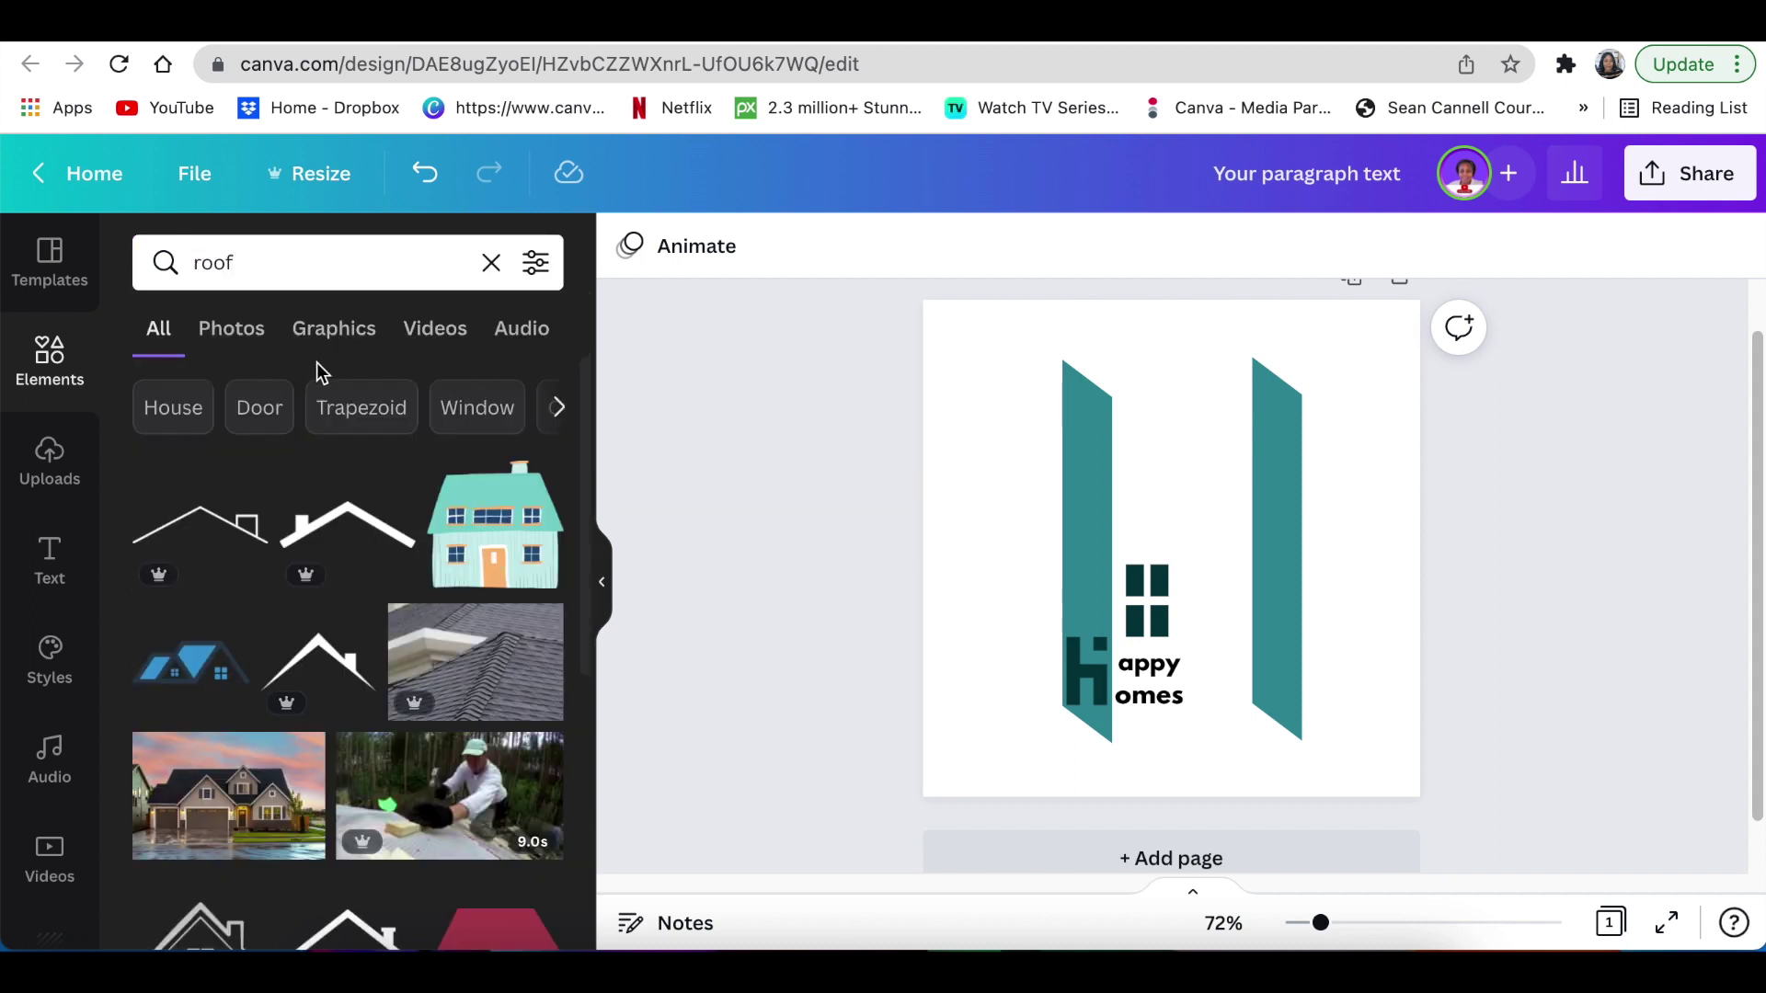
pyautogui.scroll(-1, 317, 387)
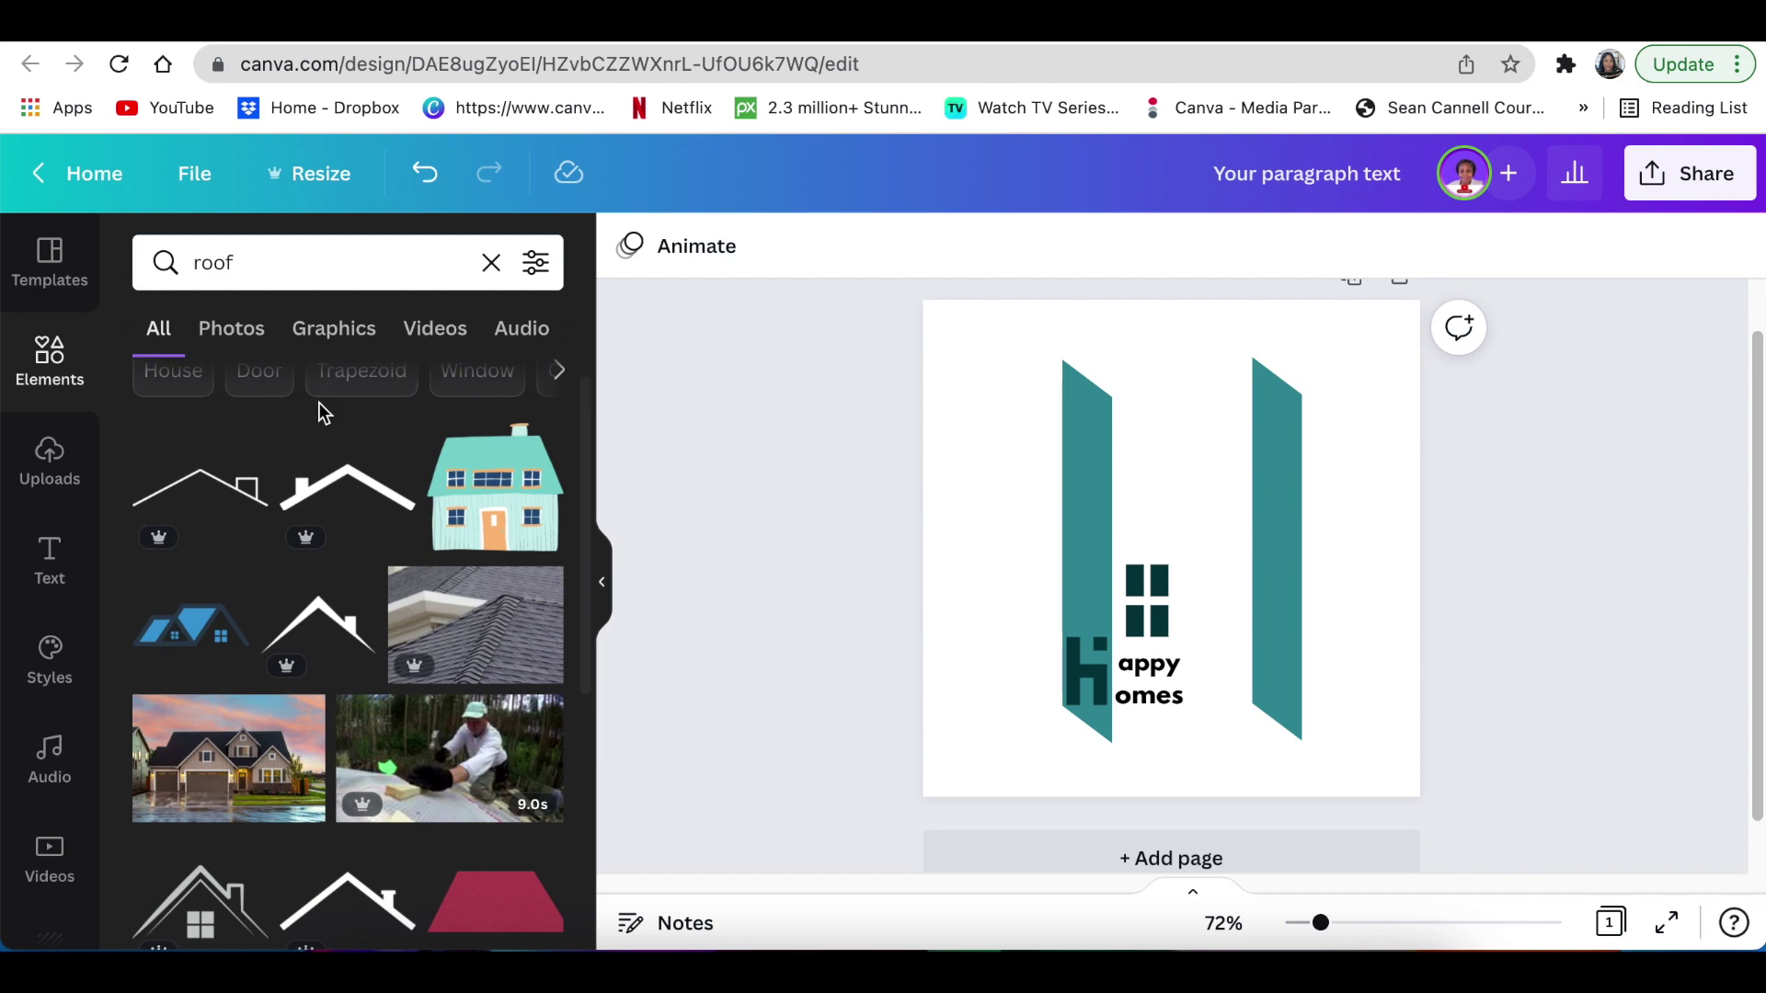
pyautogui.scroll(-1, 322, 414)
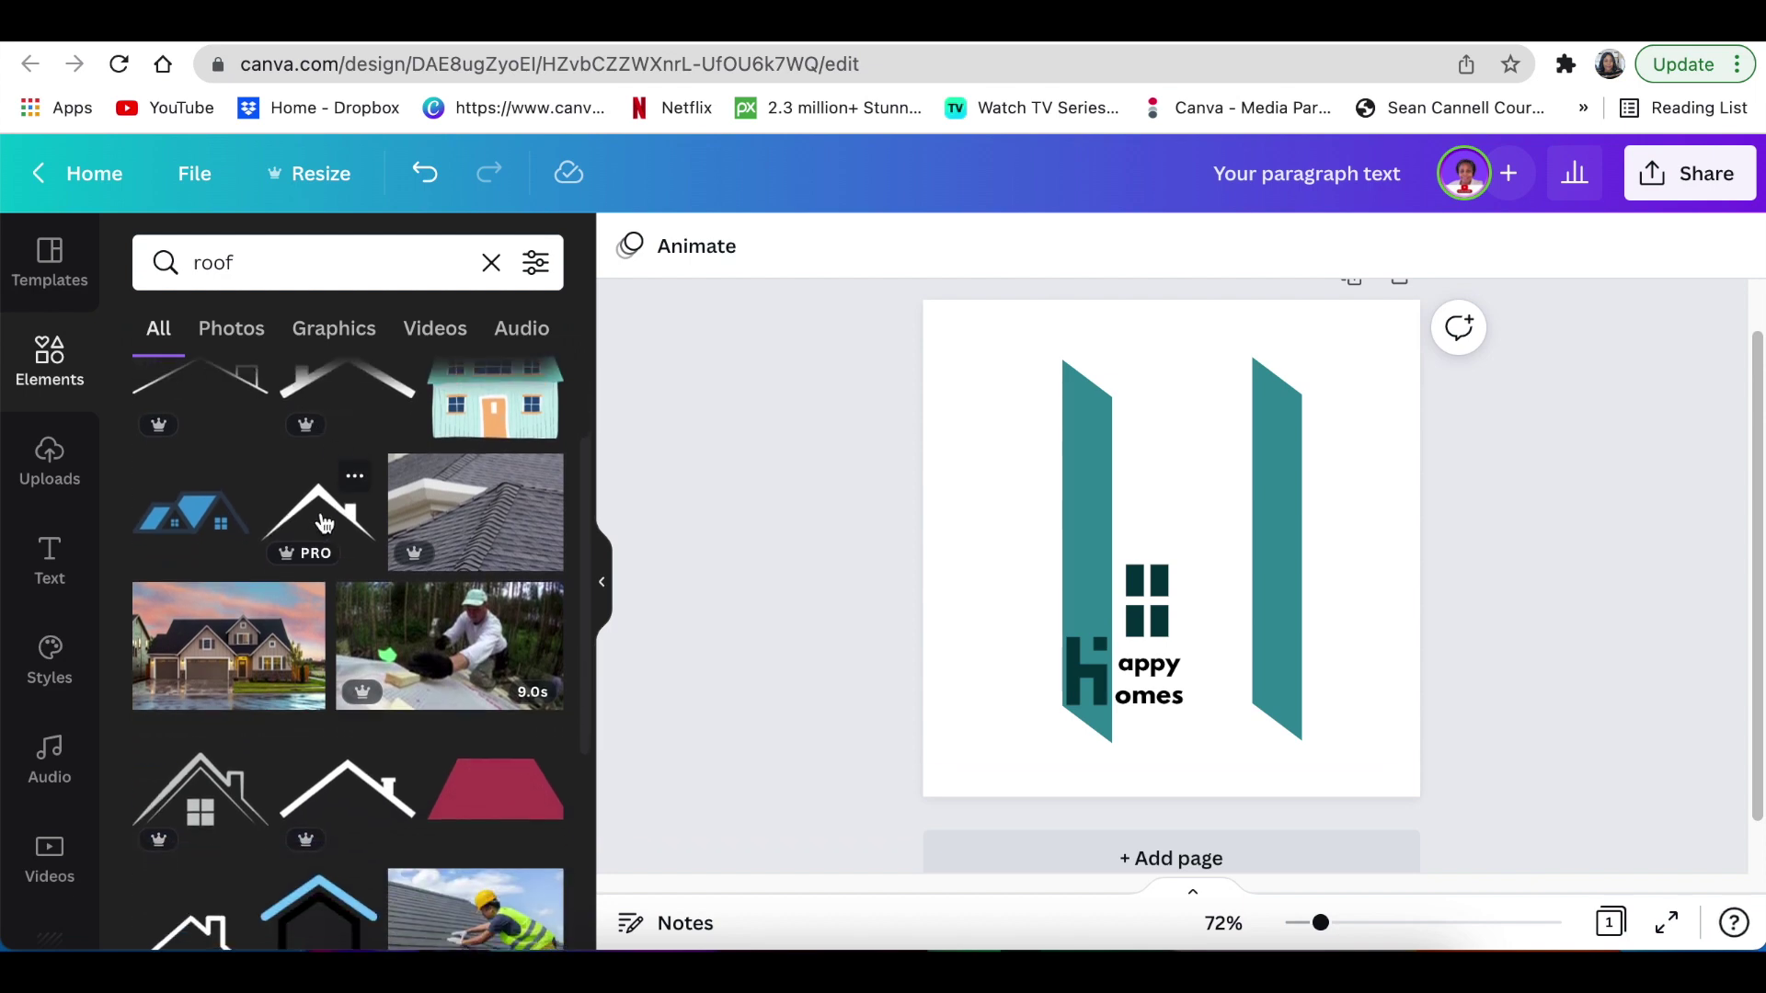
pyautogui.click(318, 511)
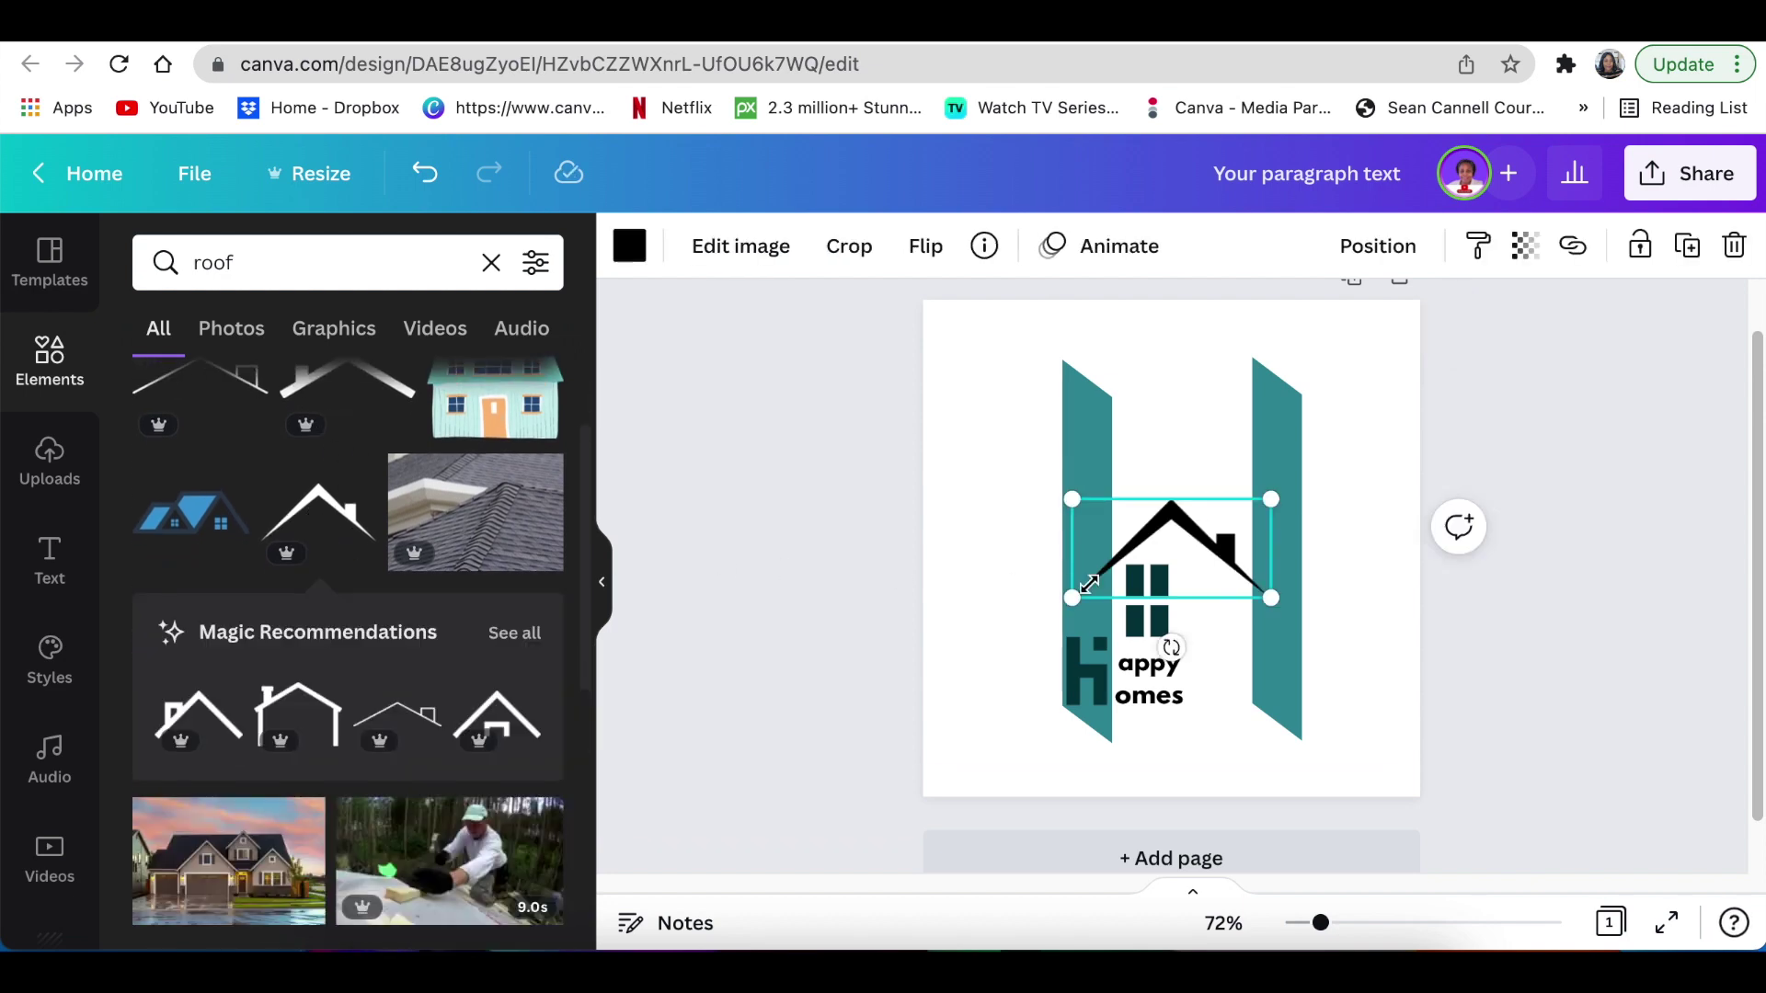
# Step: Enlarge the roof and centre it across the teal H
pyautogui.moveTo(1266, 594); pyautogui.dragTo(1379, 694)
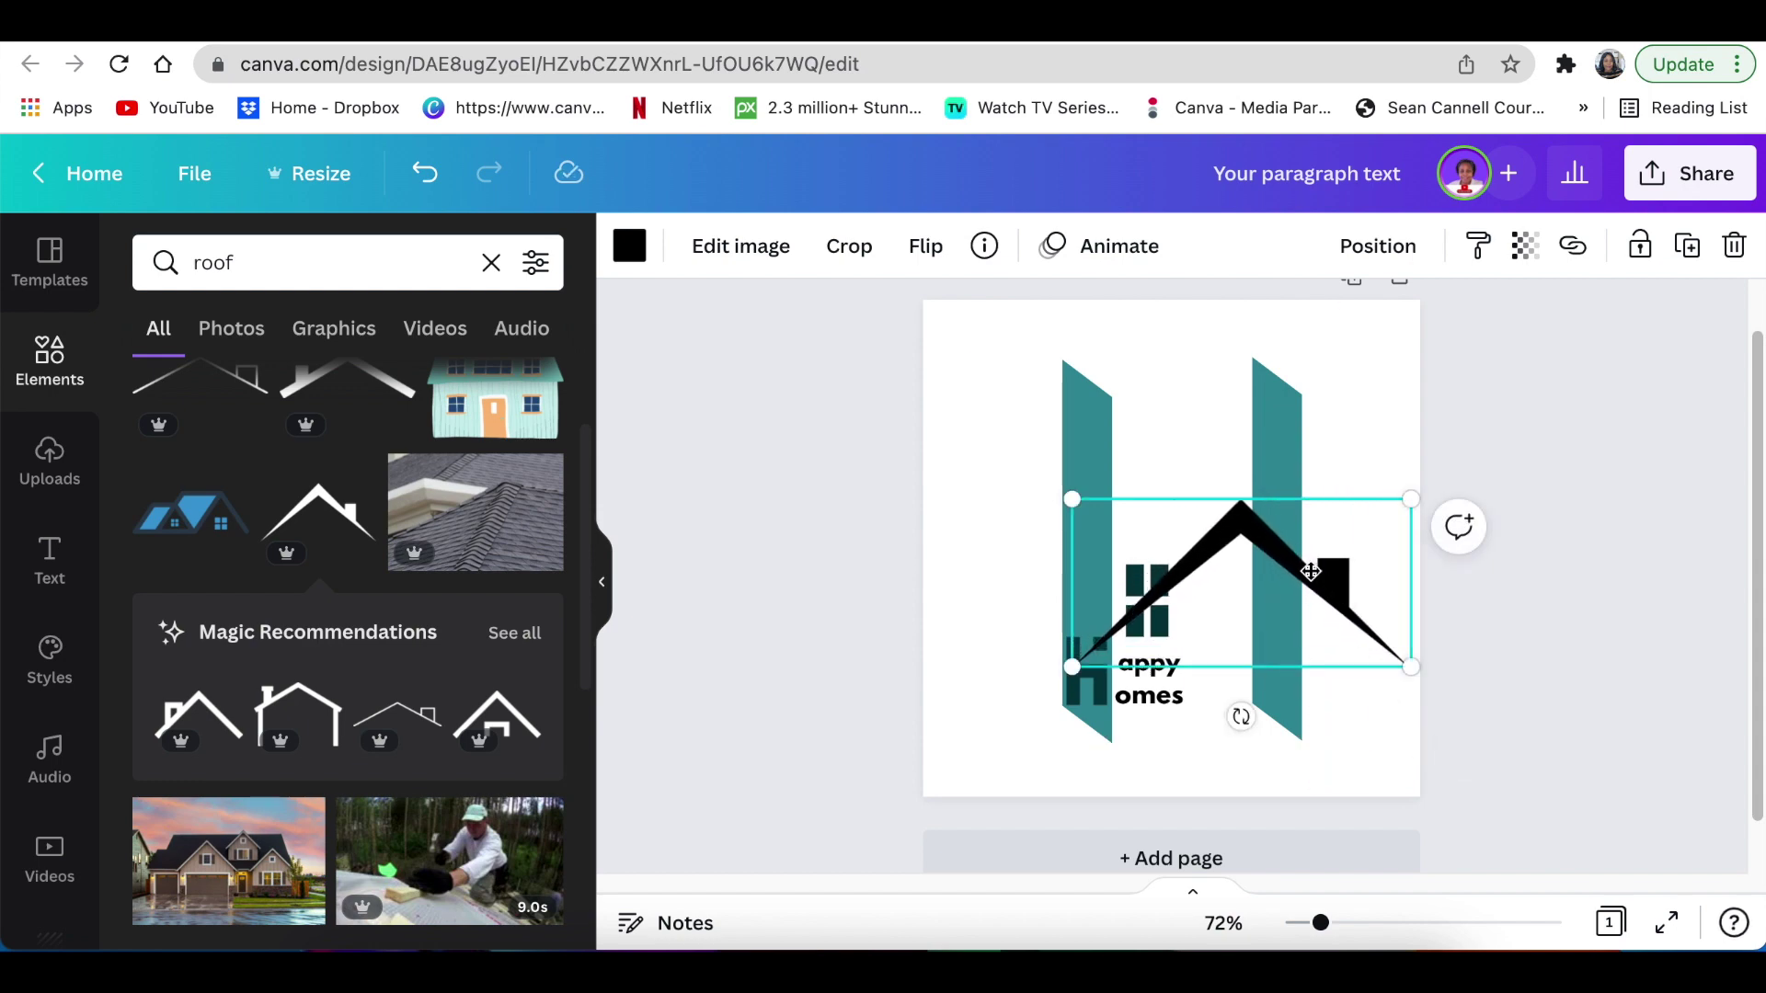
pyautogui.moveTo(1309, 571)
pyautogui.mouseDown()
pyautogui.moveTo(1288, 542)
pyautogui.moveTo(1299, 563)
pyautogui.mouseUp()
pyautogui.moveTo(1353, 616); pyautogui.dragTo(1410, 658)
pyautogui.moveTo(1194, 479)
pyautogui.mouseDown()
pyautogui.moveTo(819, 394)
pyautogui.moveTo(1184, 476)
pyautogui.moveTo(936, 452)
pyautogui.moveTo(1177, 475)
pyautogui.mouseUp()
pyautogui.click(1690, 428)
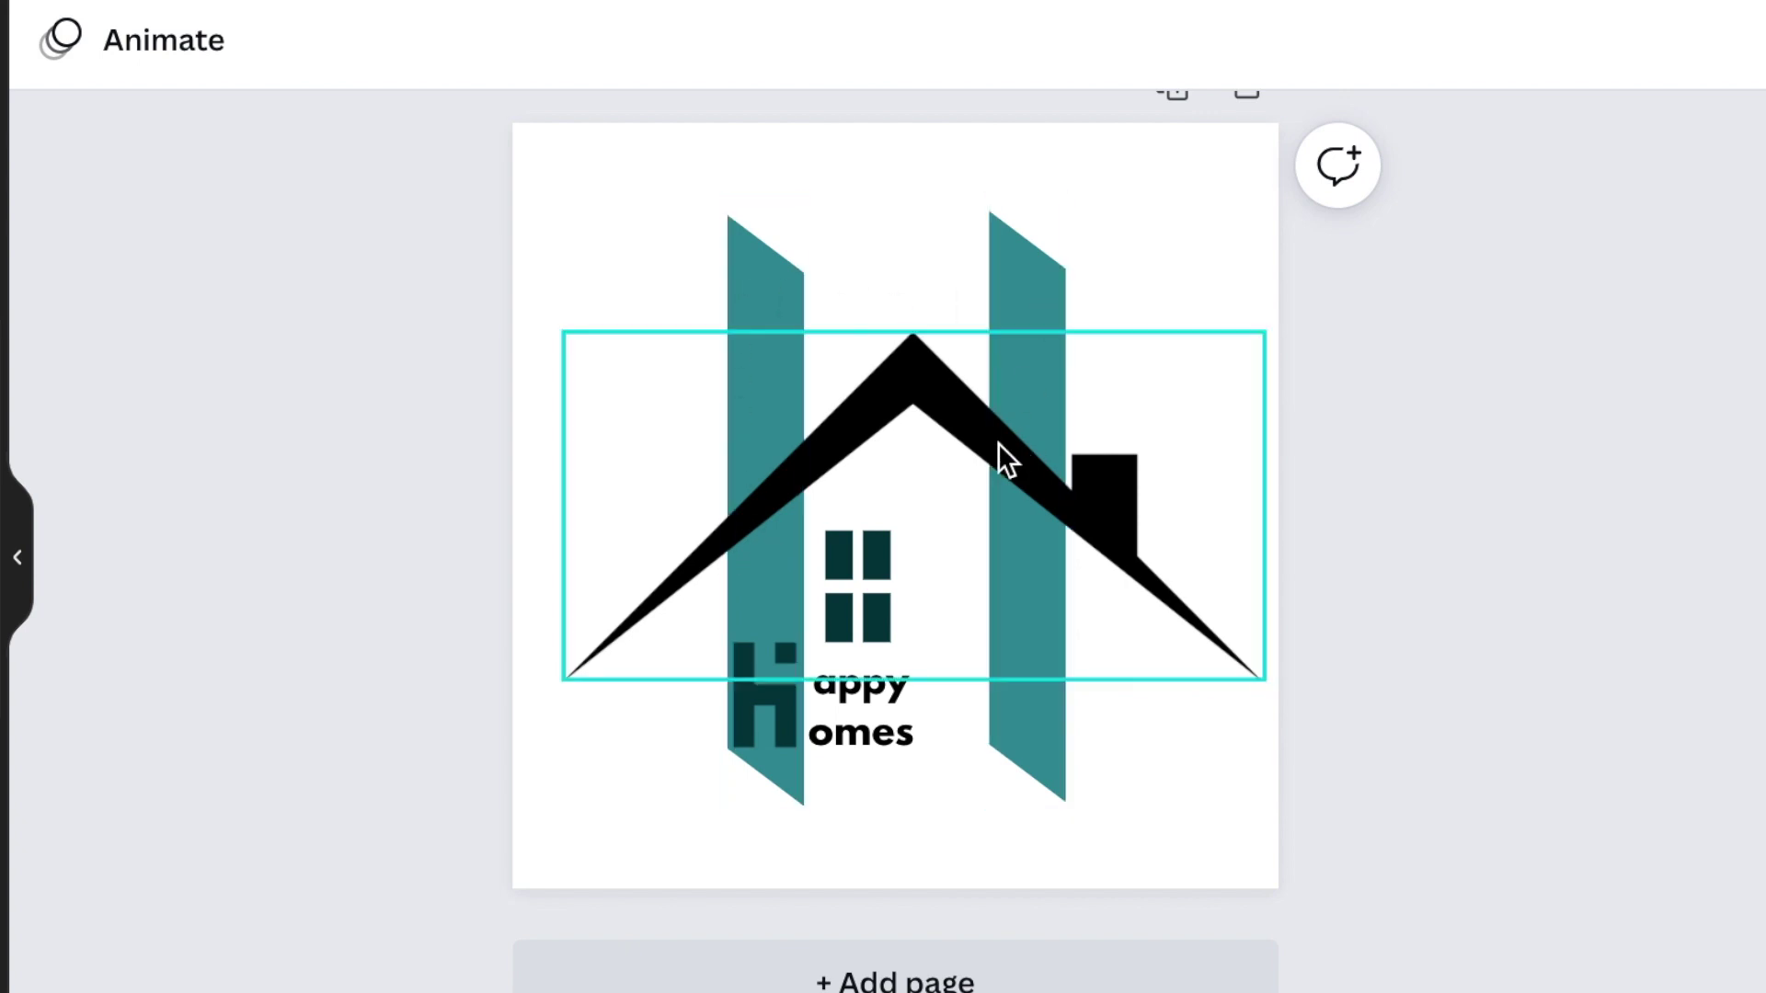
pyautogui.click(920, 379)
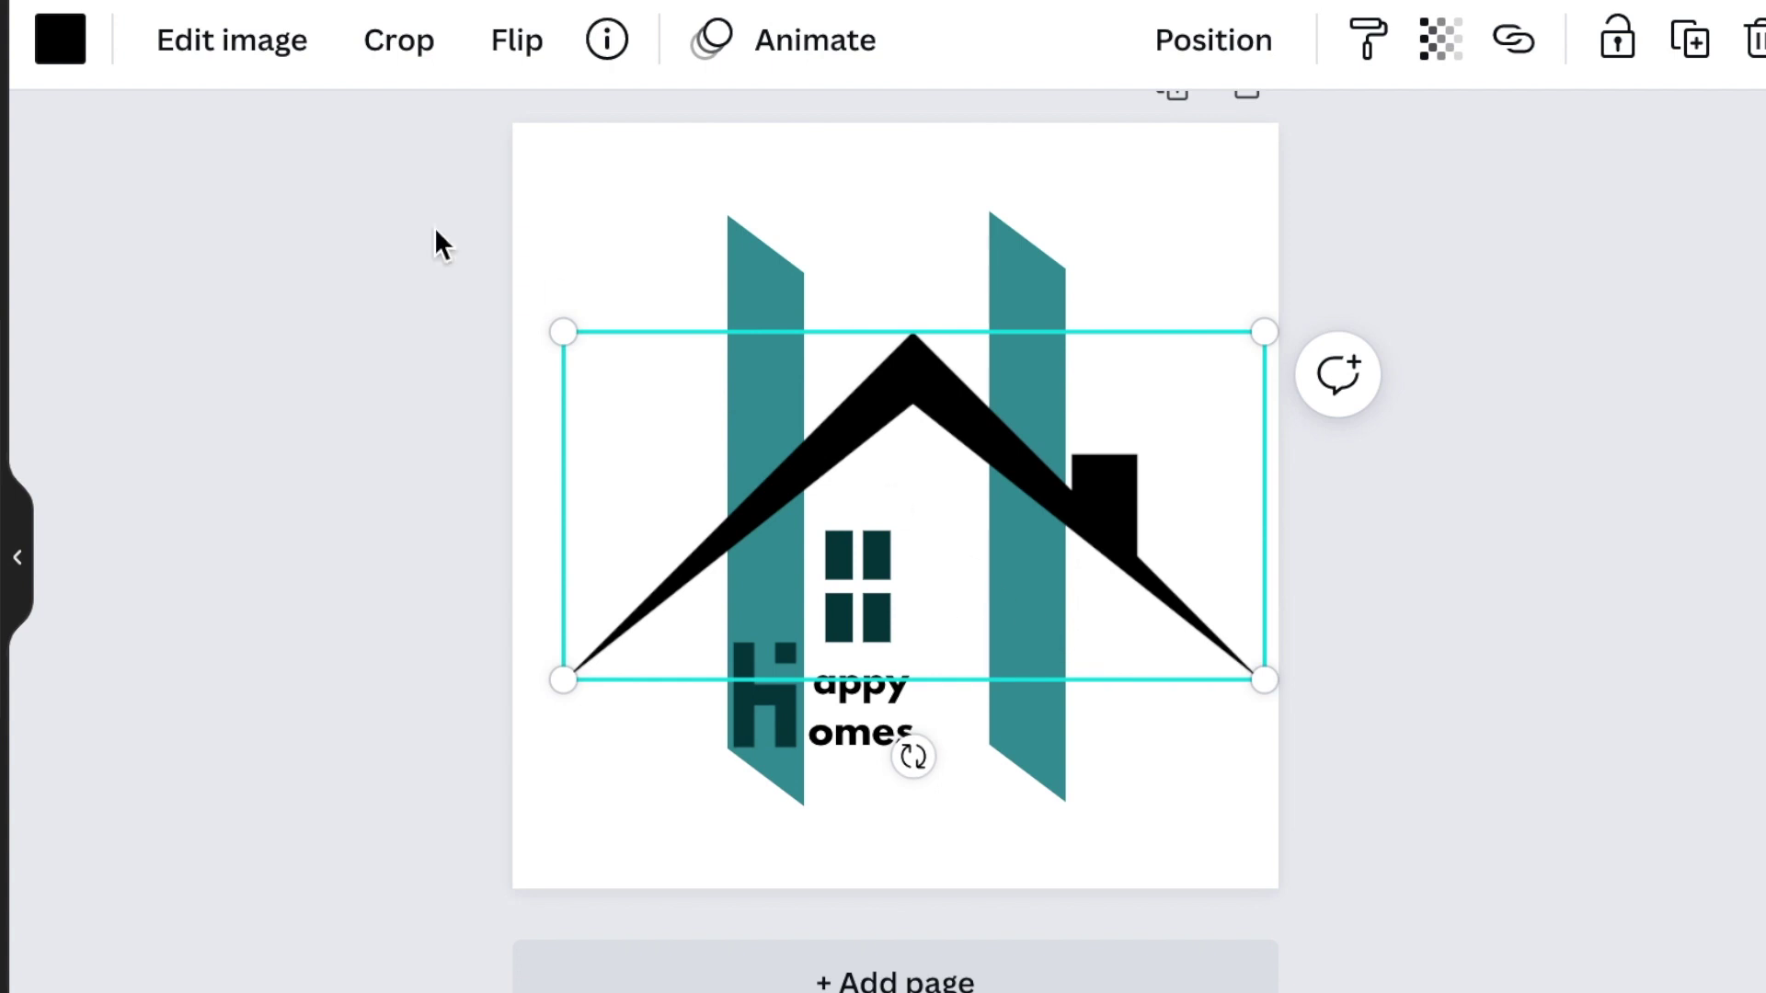
# Step: Change the roof graphic from black to light mint green and deselect it
pyautogui.click(61, 40)
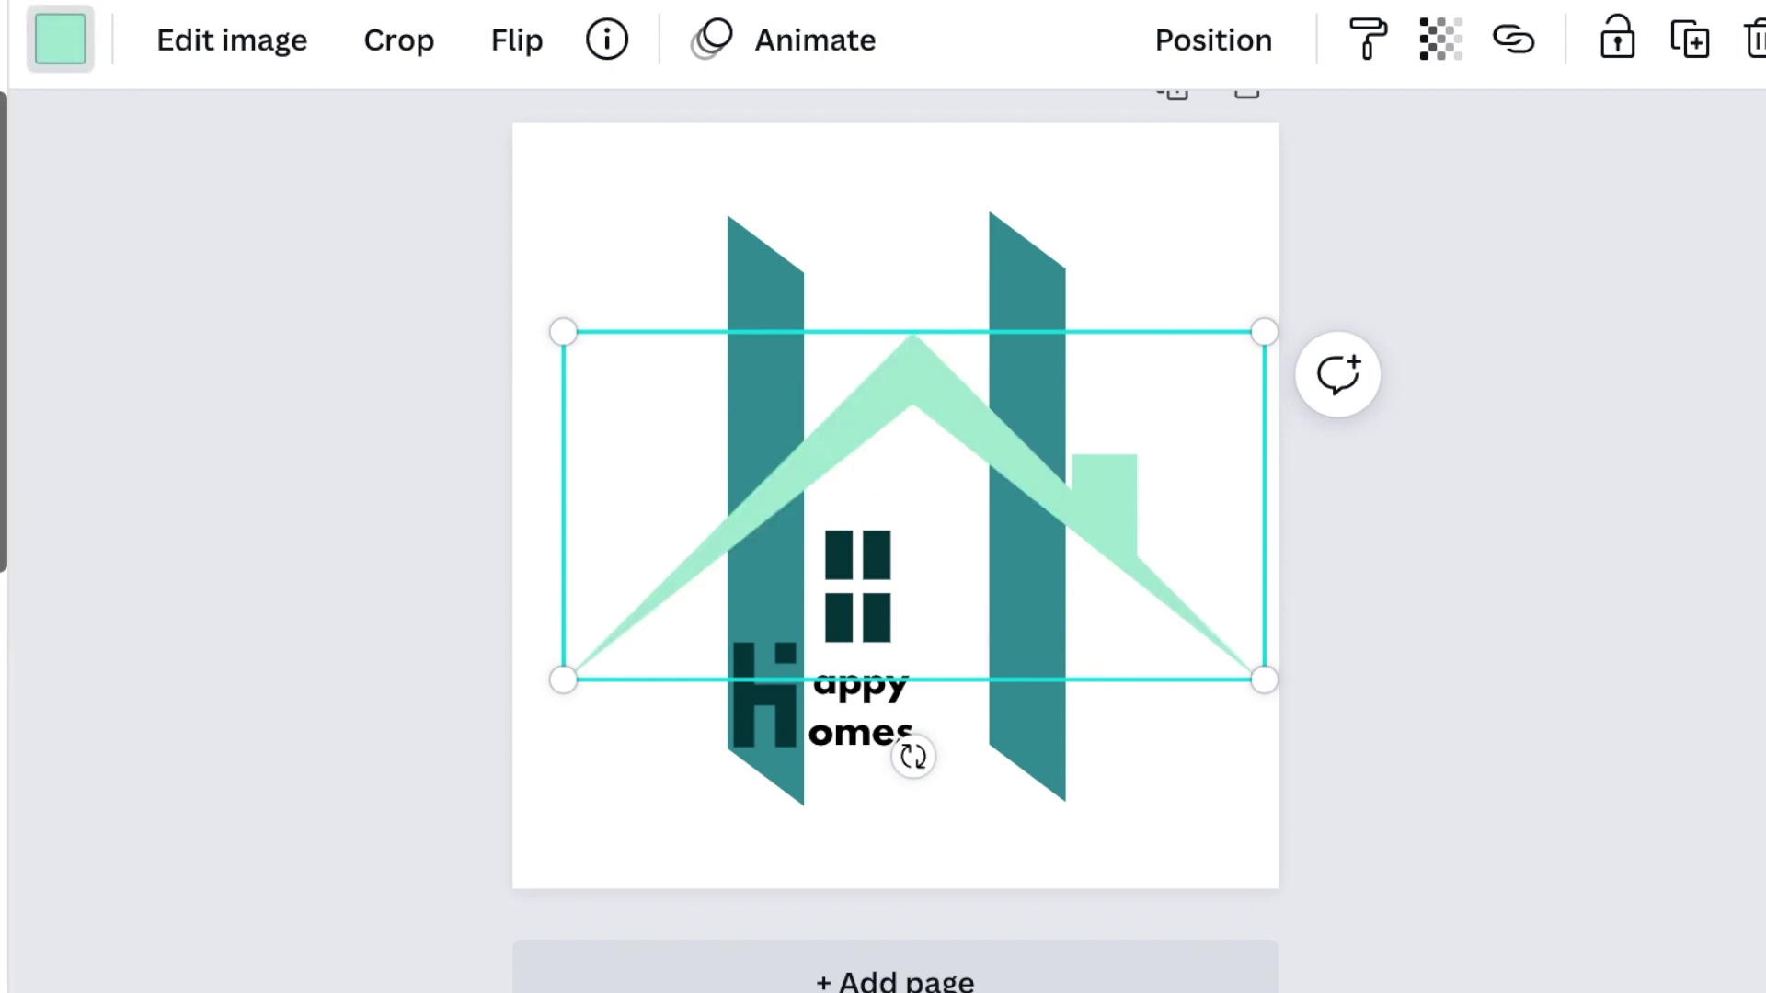
pyautogui.click(412, 336)
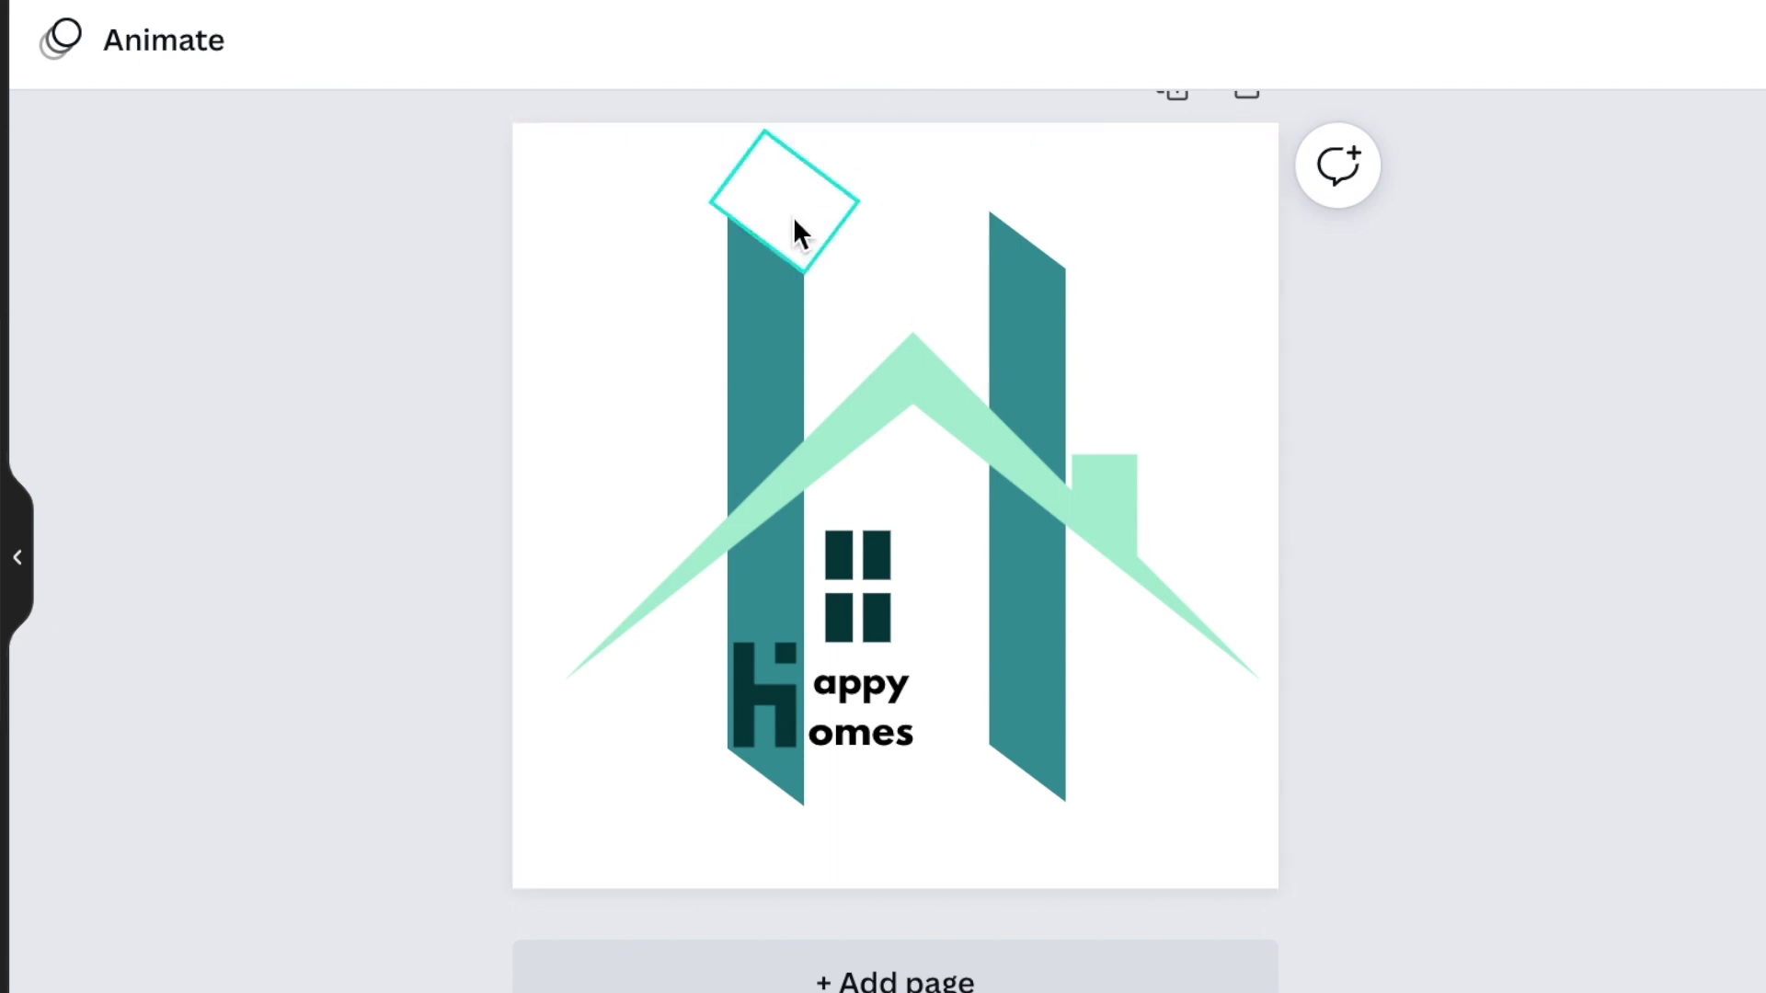
# Step: Move the small white rectangle onto the left roof slope, rotated to -38°
pyautogui.click(798, 233)
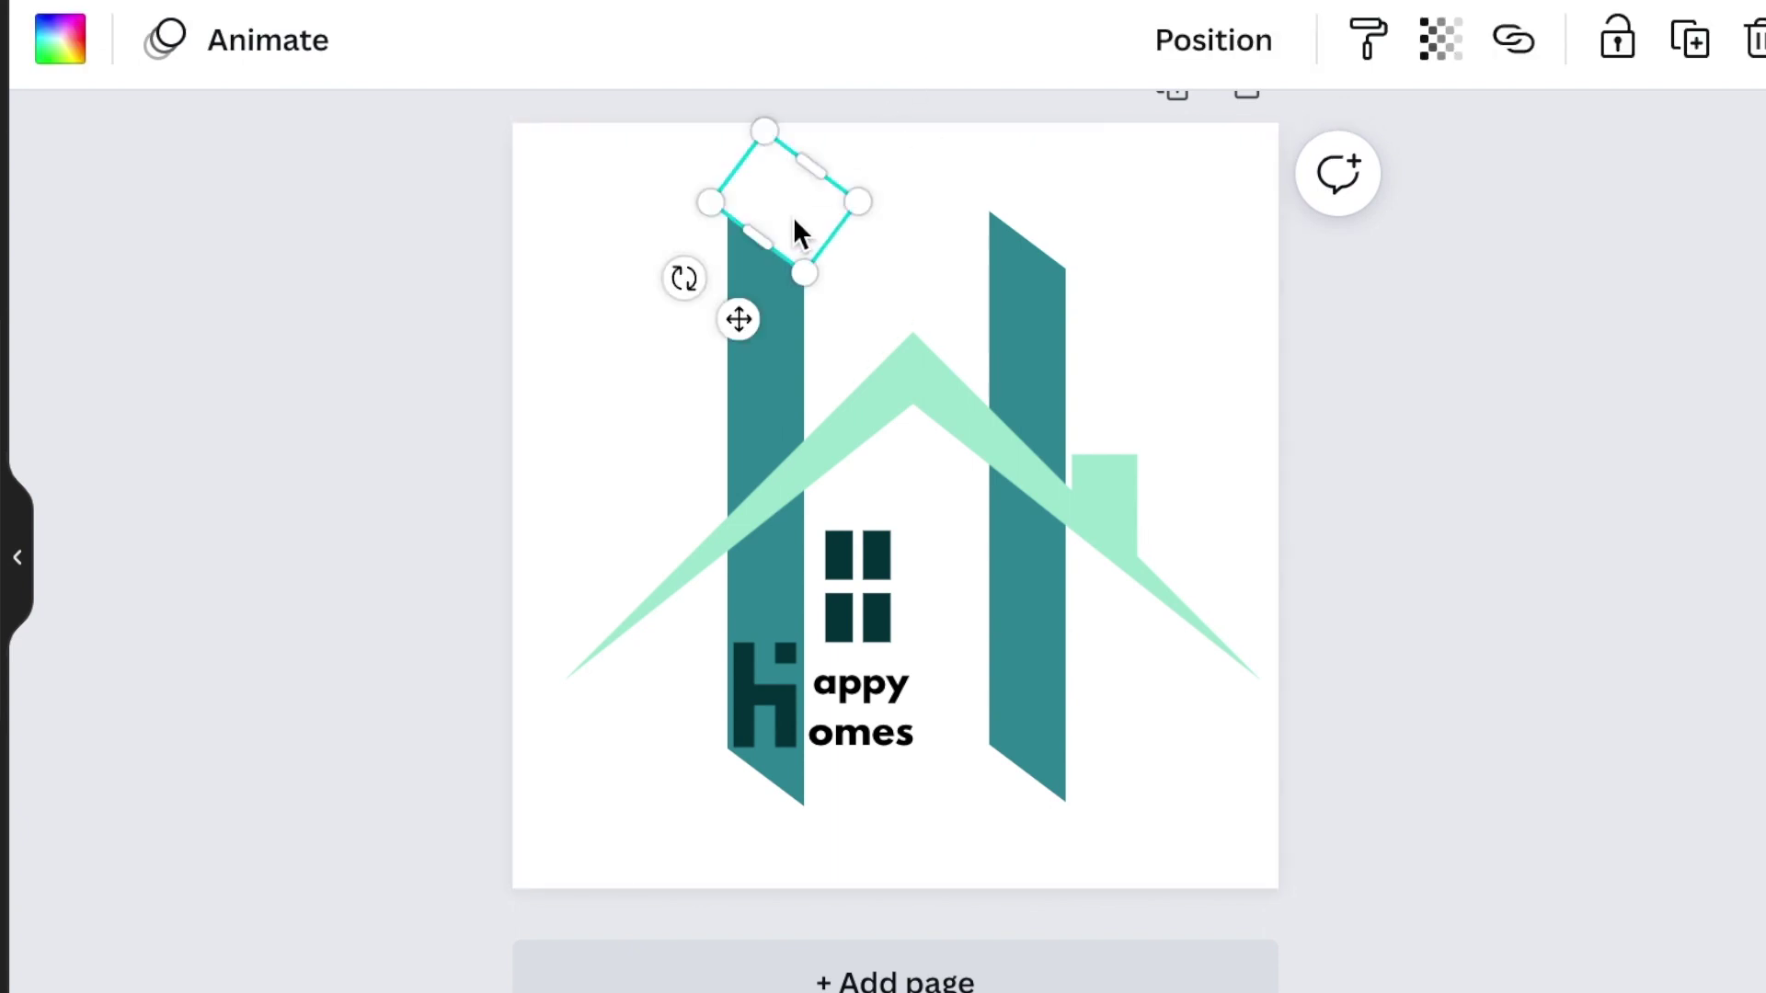
pyautogui.moveTo(815, 238); pyautogui.dragTo(729, 400)
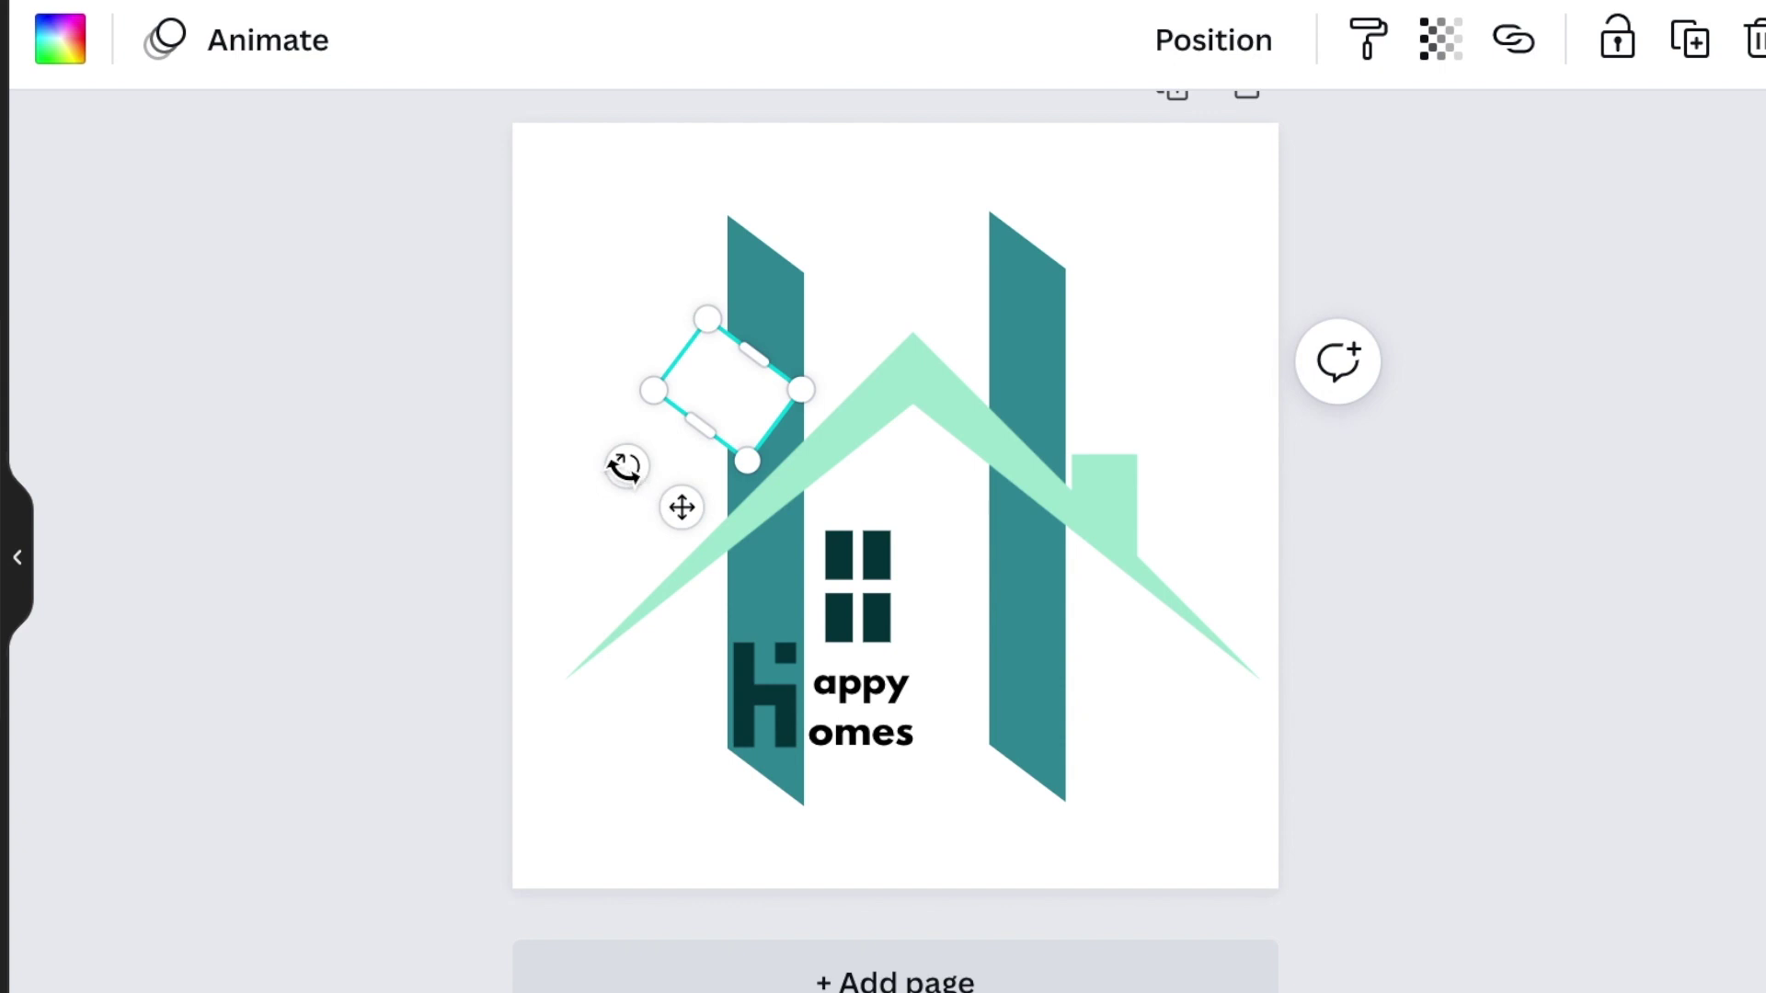
pyautogui.moveTo(625, 467); pyautogui.dragTo(754, 481)
pyautogui.moveTo(722, 390); pyautogui.dragTo(767, 491)
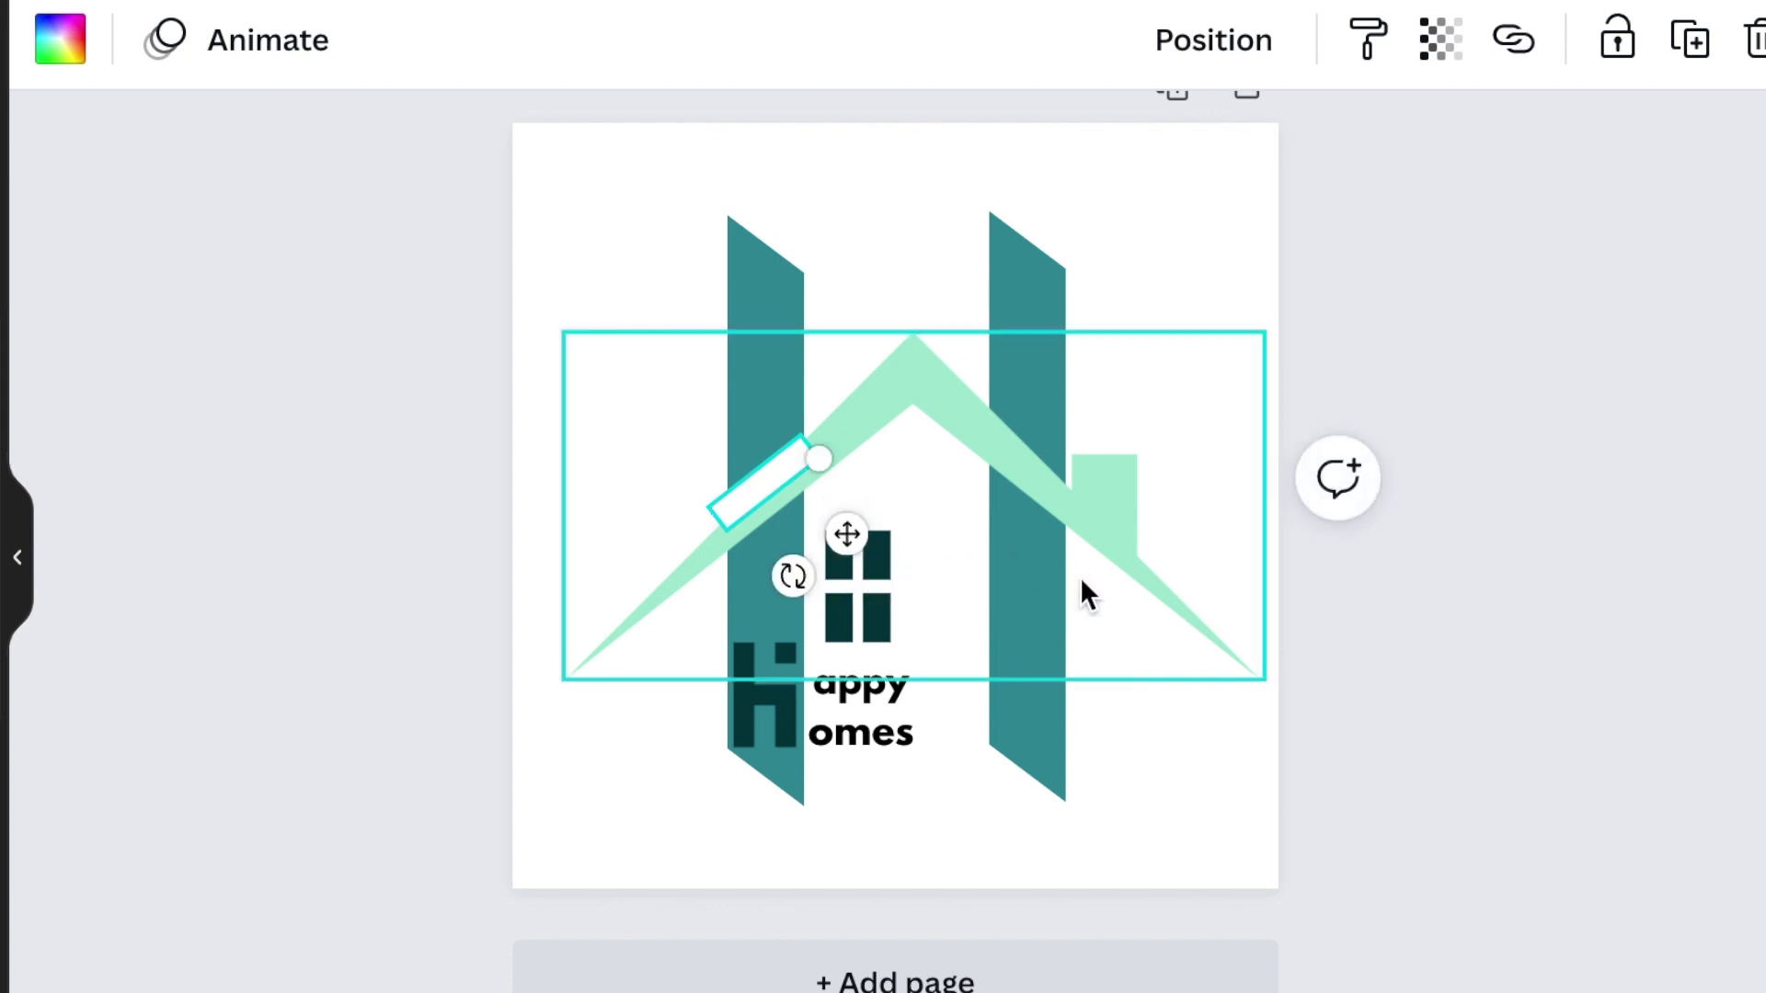
pyautogui.press('Down')
pyautogui.press('Down')
pyautogui.press('Down')
pyautogui.press('Down')
pyautogui.press('Down')
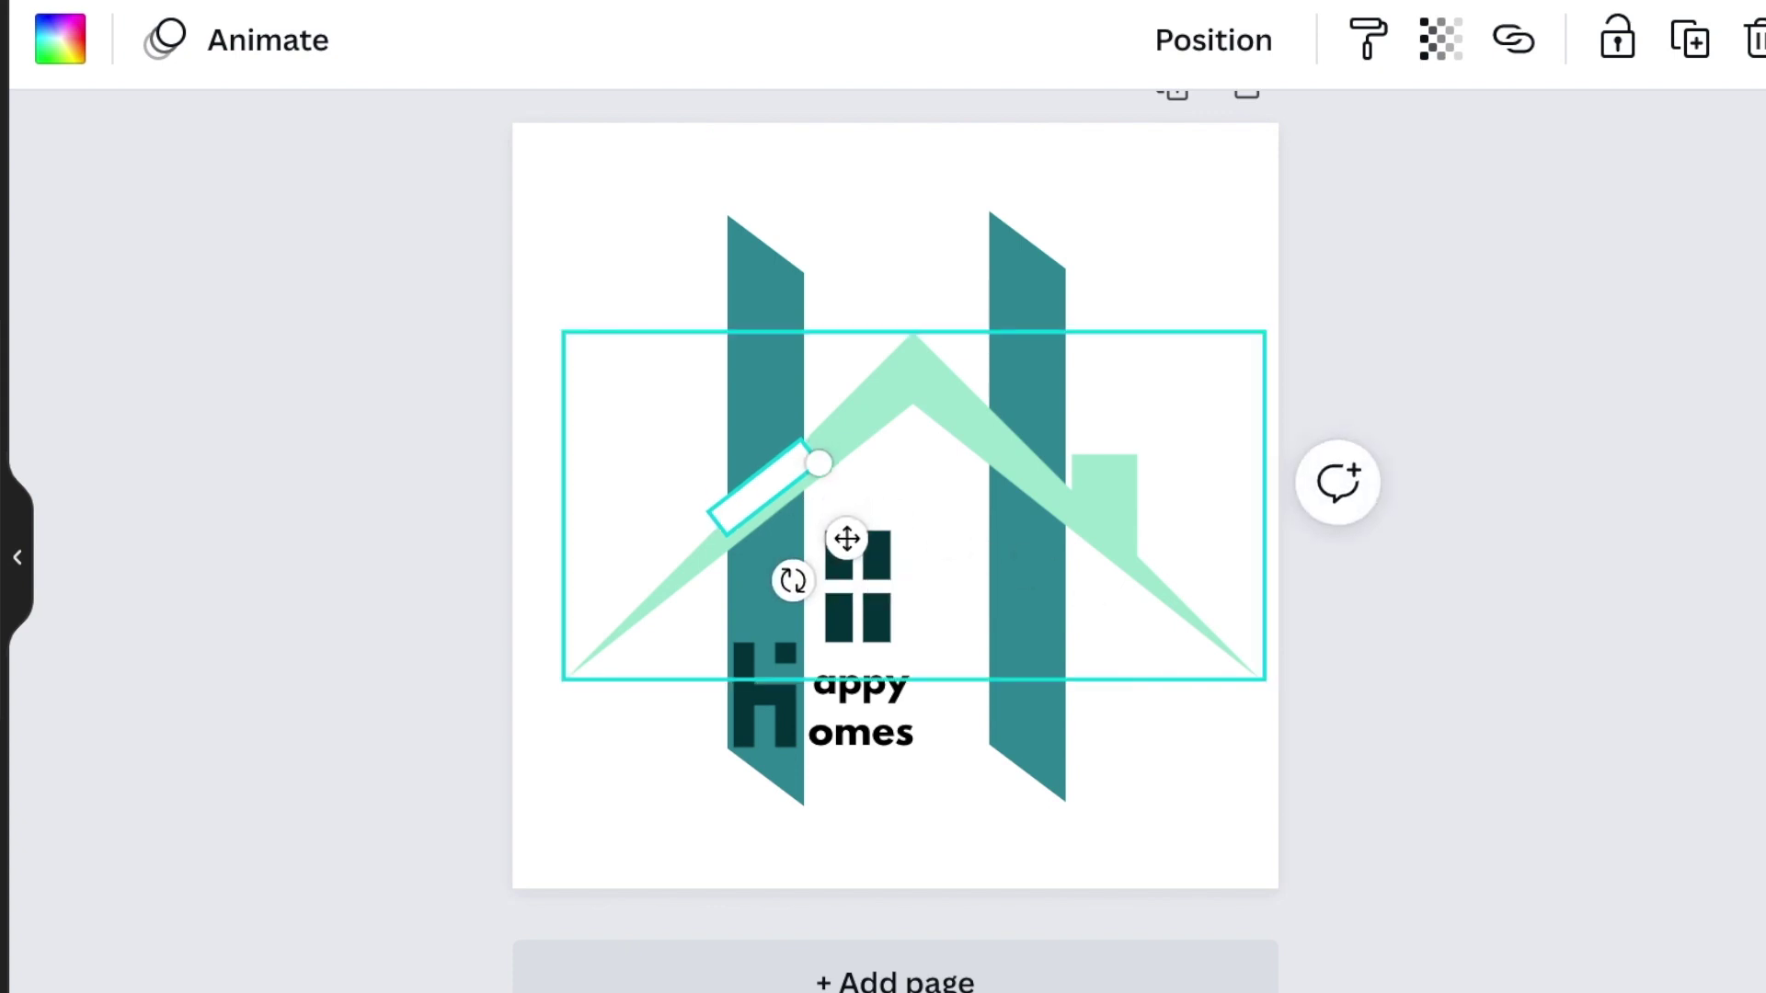
# Step: Make the white bar thin and align it along the roof slope over the left teal bar
pyautogui.moveTo(819, 462); pyautogui.dragTo(883, 414)
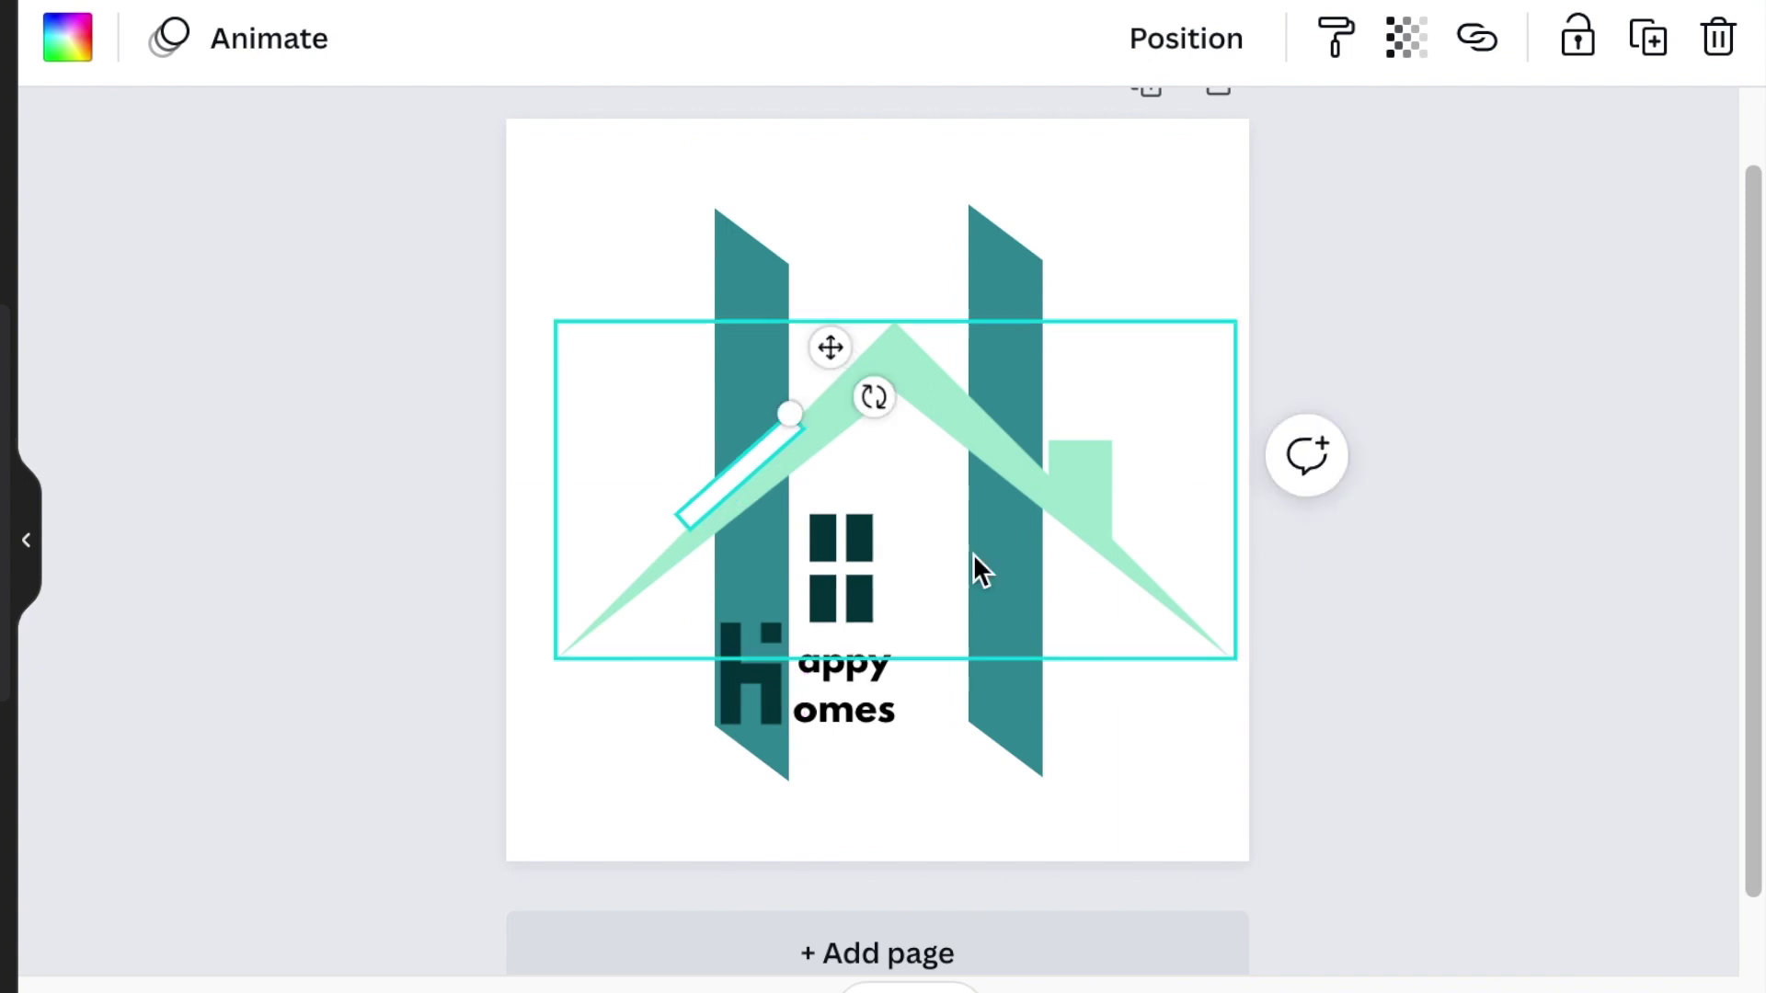
pyautogui.click(1404, 241)
pyautogui.scroll(-1, 1405, 241)
pyautogui.hotkey('ctrl', 'z')
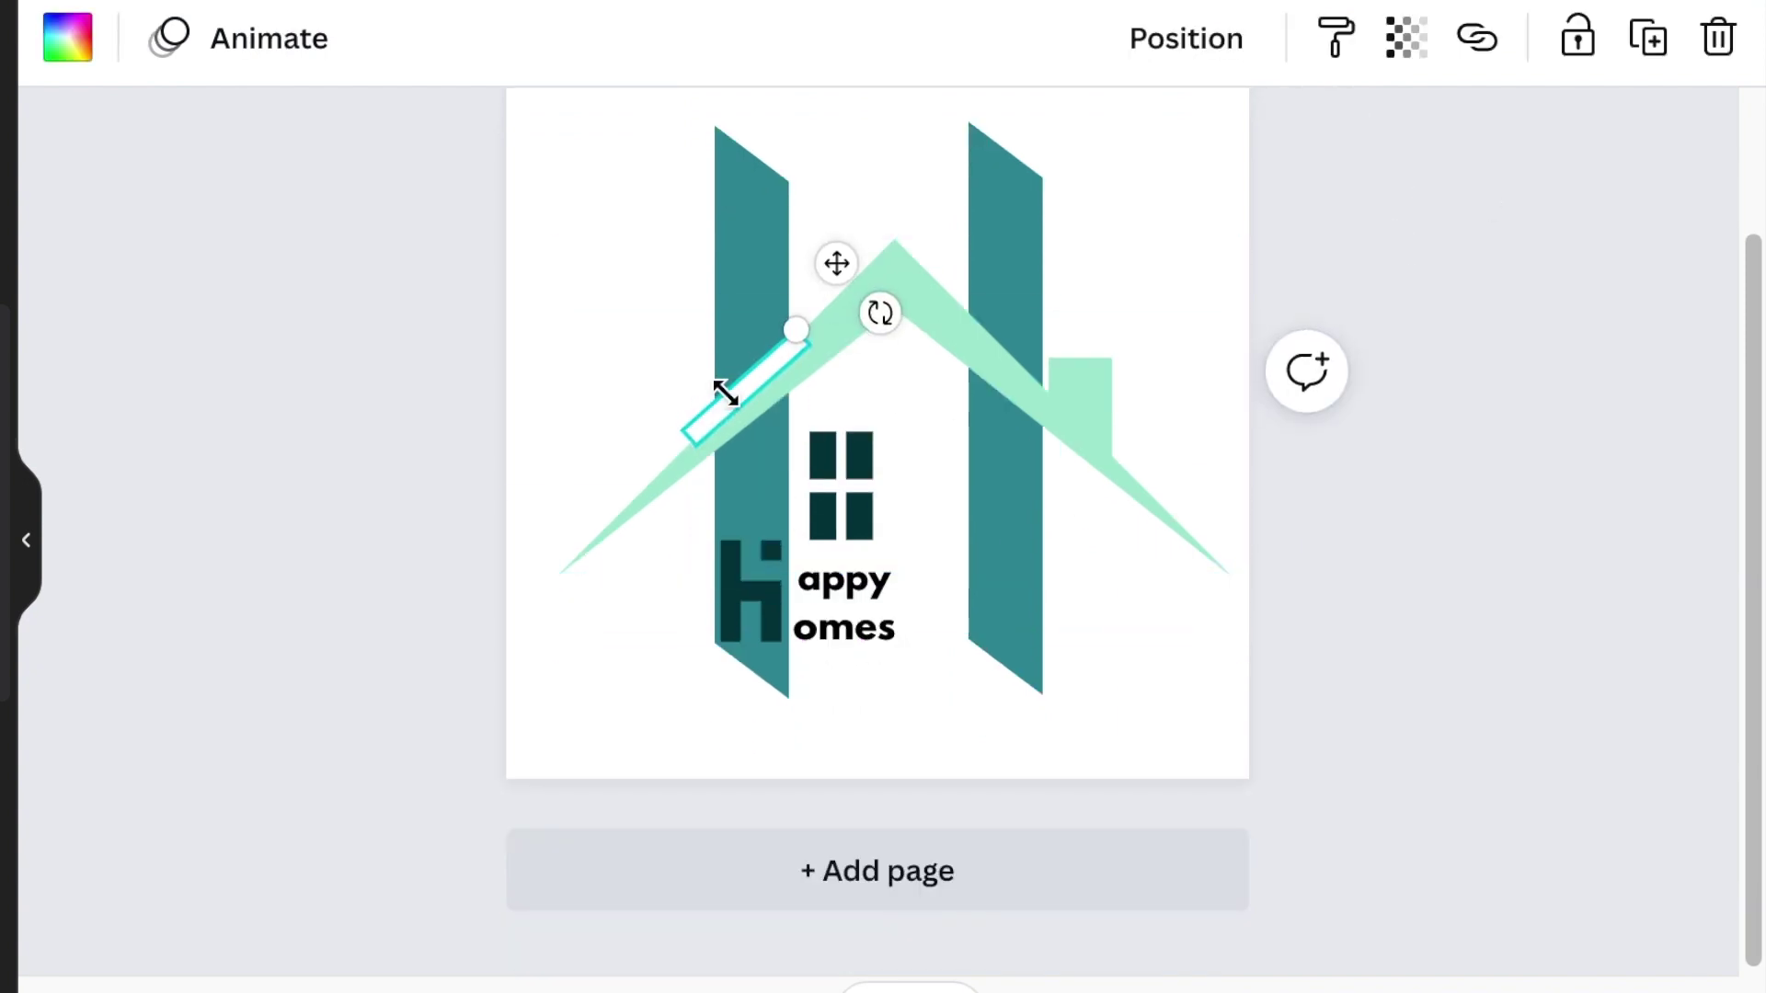
pyautogui.hotkey('ctrl', 'z')
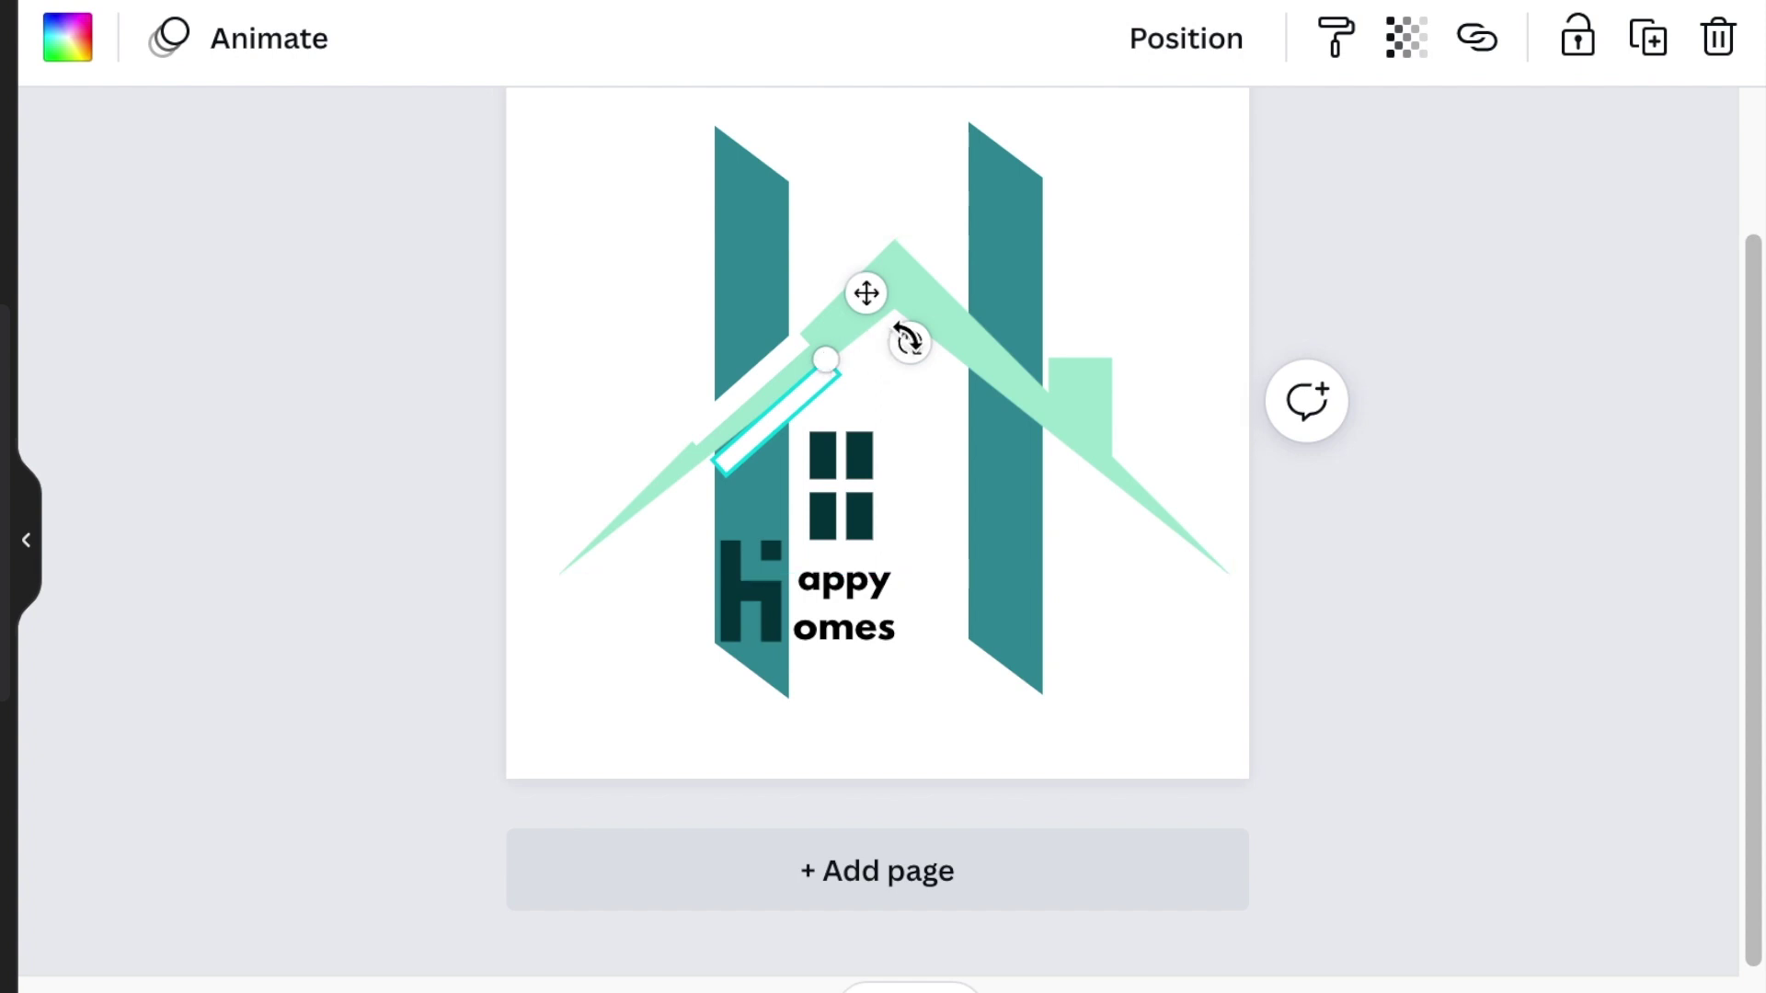
pyautogui.moveTo(909, 342); pyautogui.dragTo(906, 347)
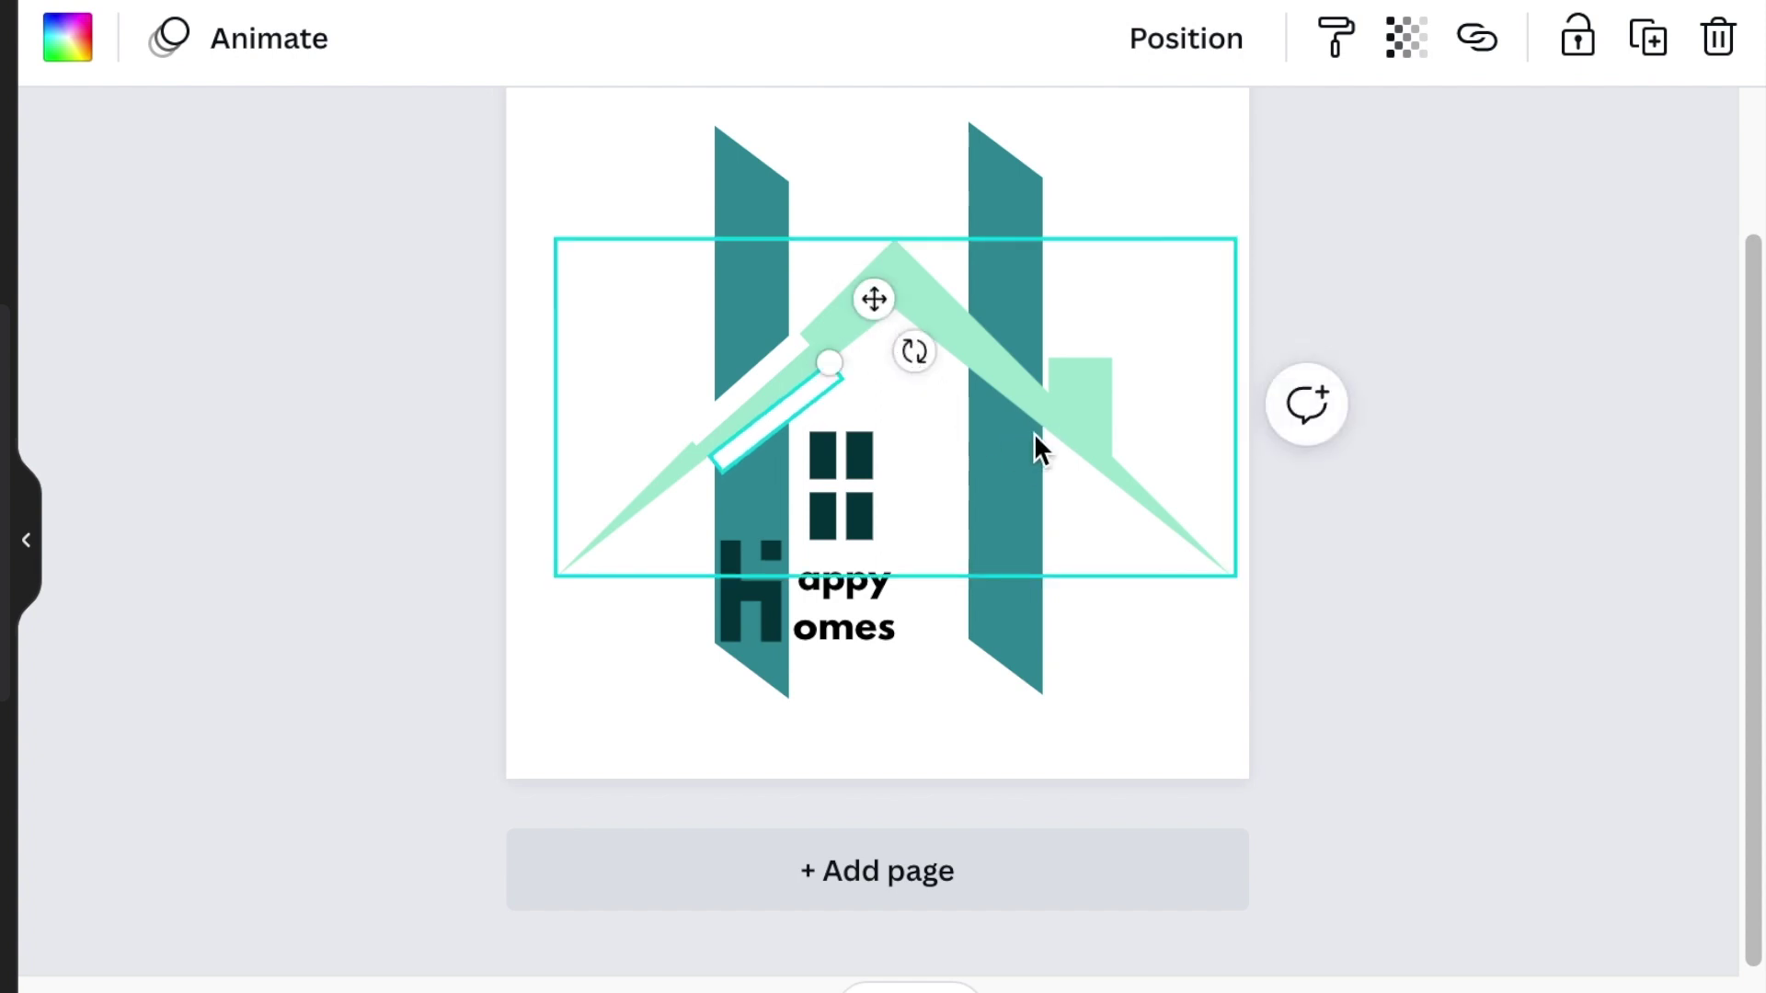
pyautogui.press('Left')
pyautogui.press('Left')
pyautogui.press('Left')
pyautogui.press('Left')
pyautogui.press('Left')
pyautogui.press('Left')
pyautogui.press('Left')
pyautogui.press('Left')
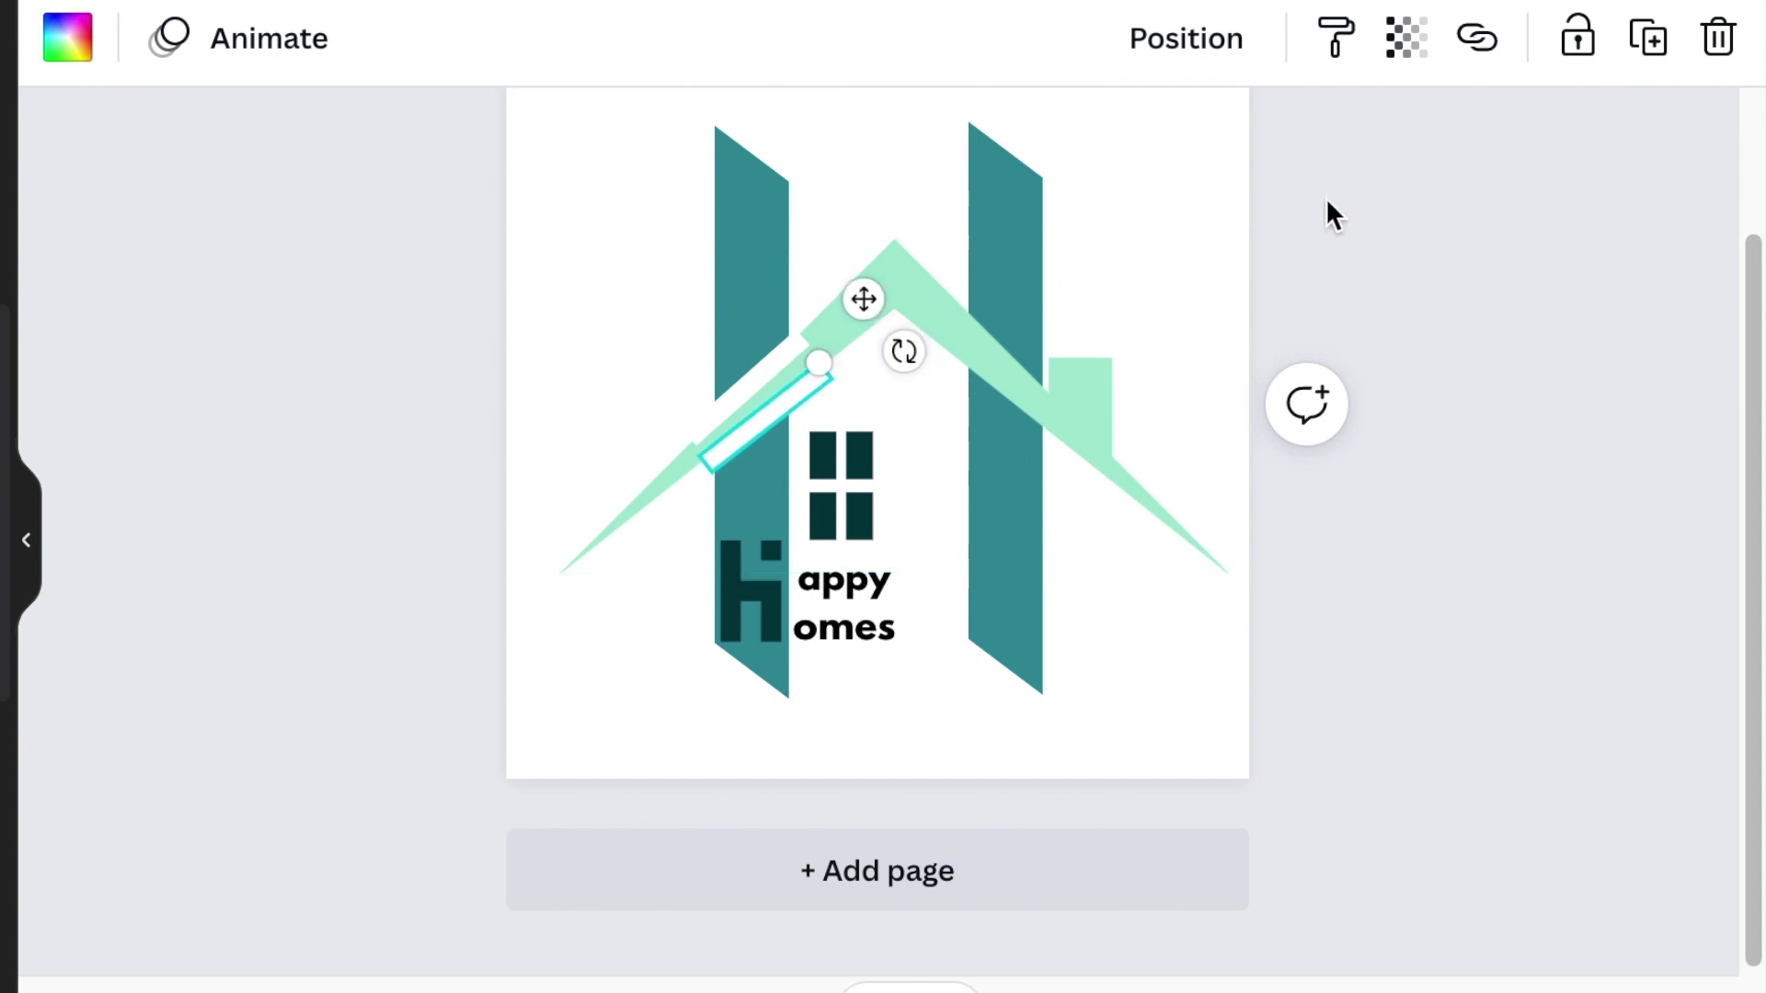
pyautogui.click(1369, 209)
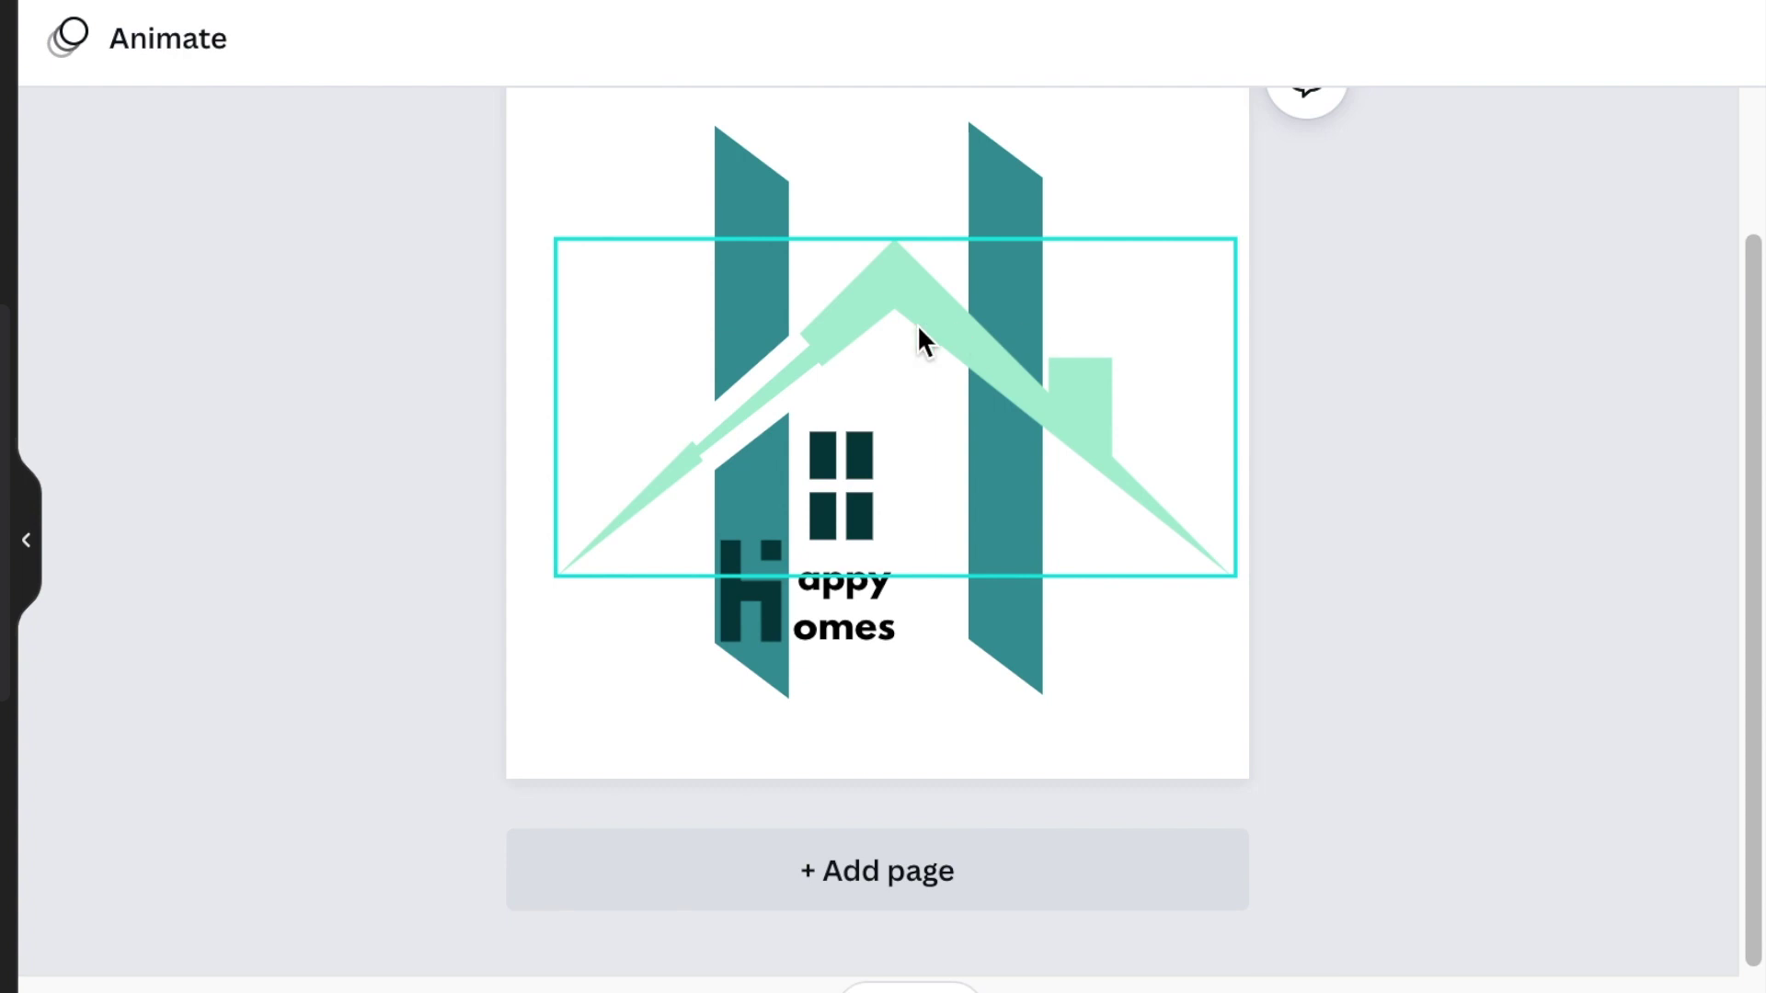
# Step: Try the roof in front of and behind the teal bars, then nudge the white bar up-left
pyautogui.click(897, 300)
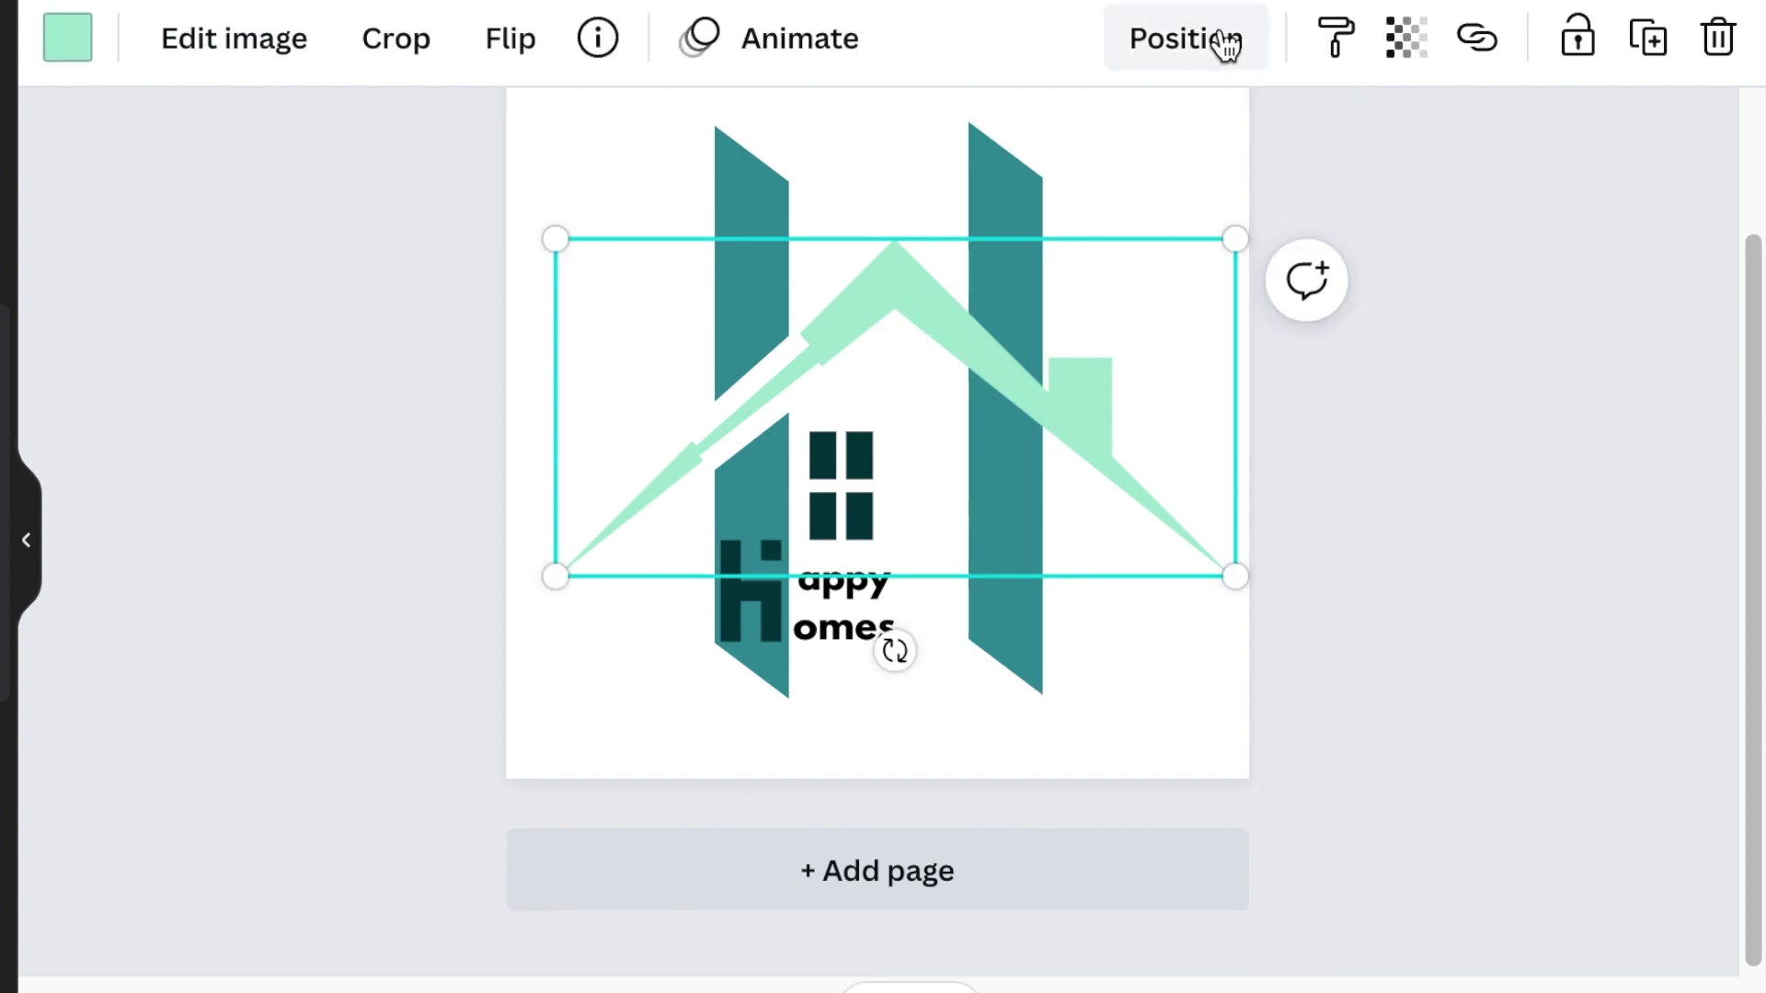
pyautogui.click(1185, 57)
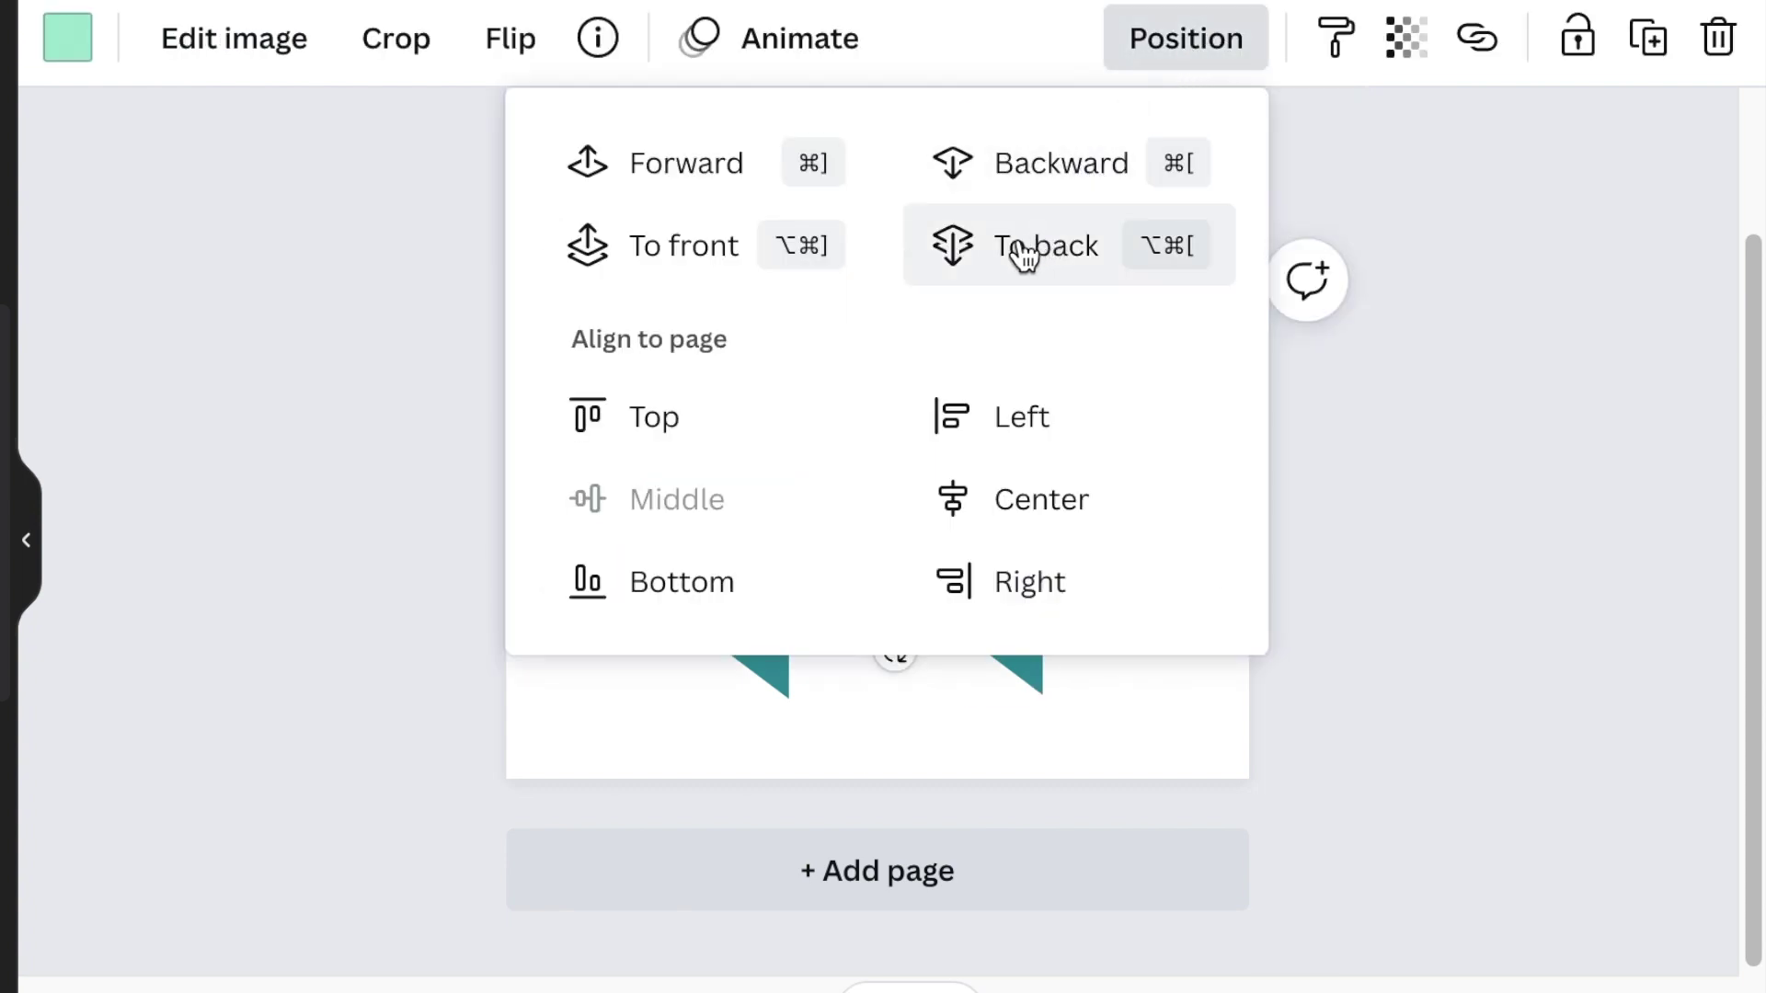
pyautogui.click(688, 241)
pyautogui.click(1477, 186)
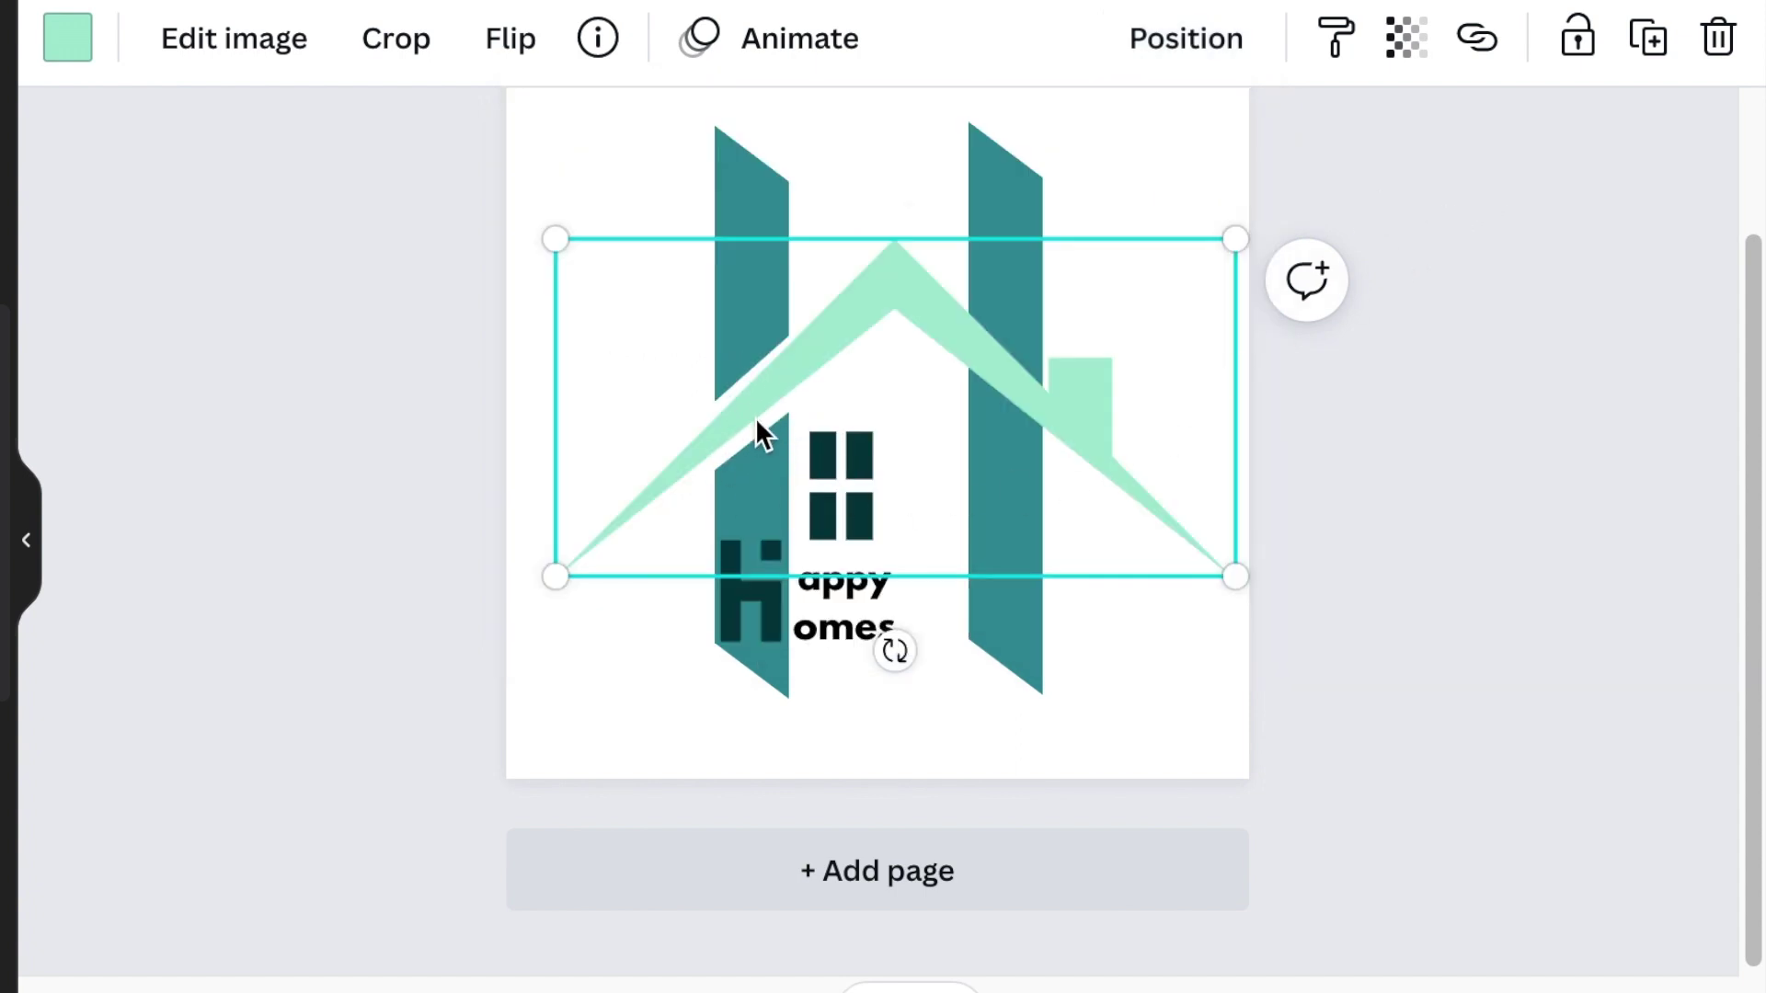
pyautogui.click(1176, 42)
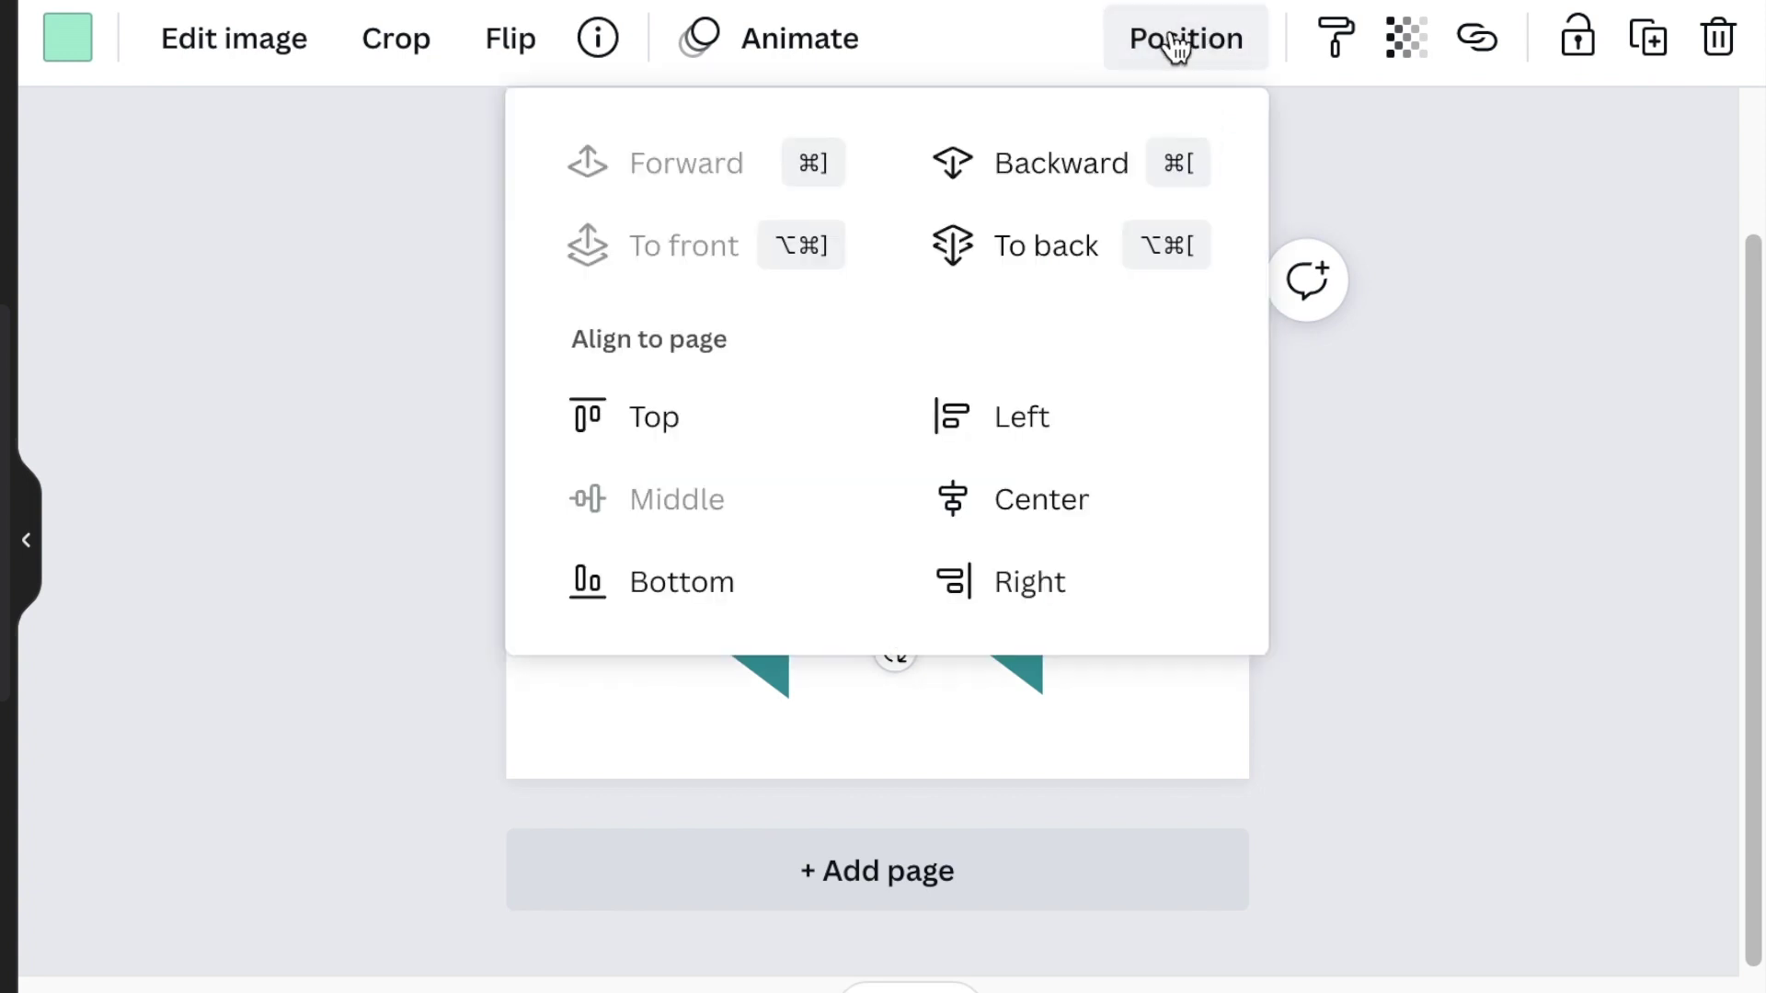
pyautogui.click(1049, 253)
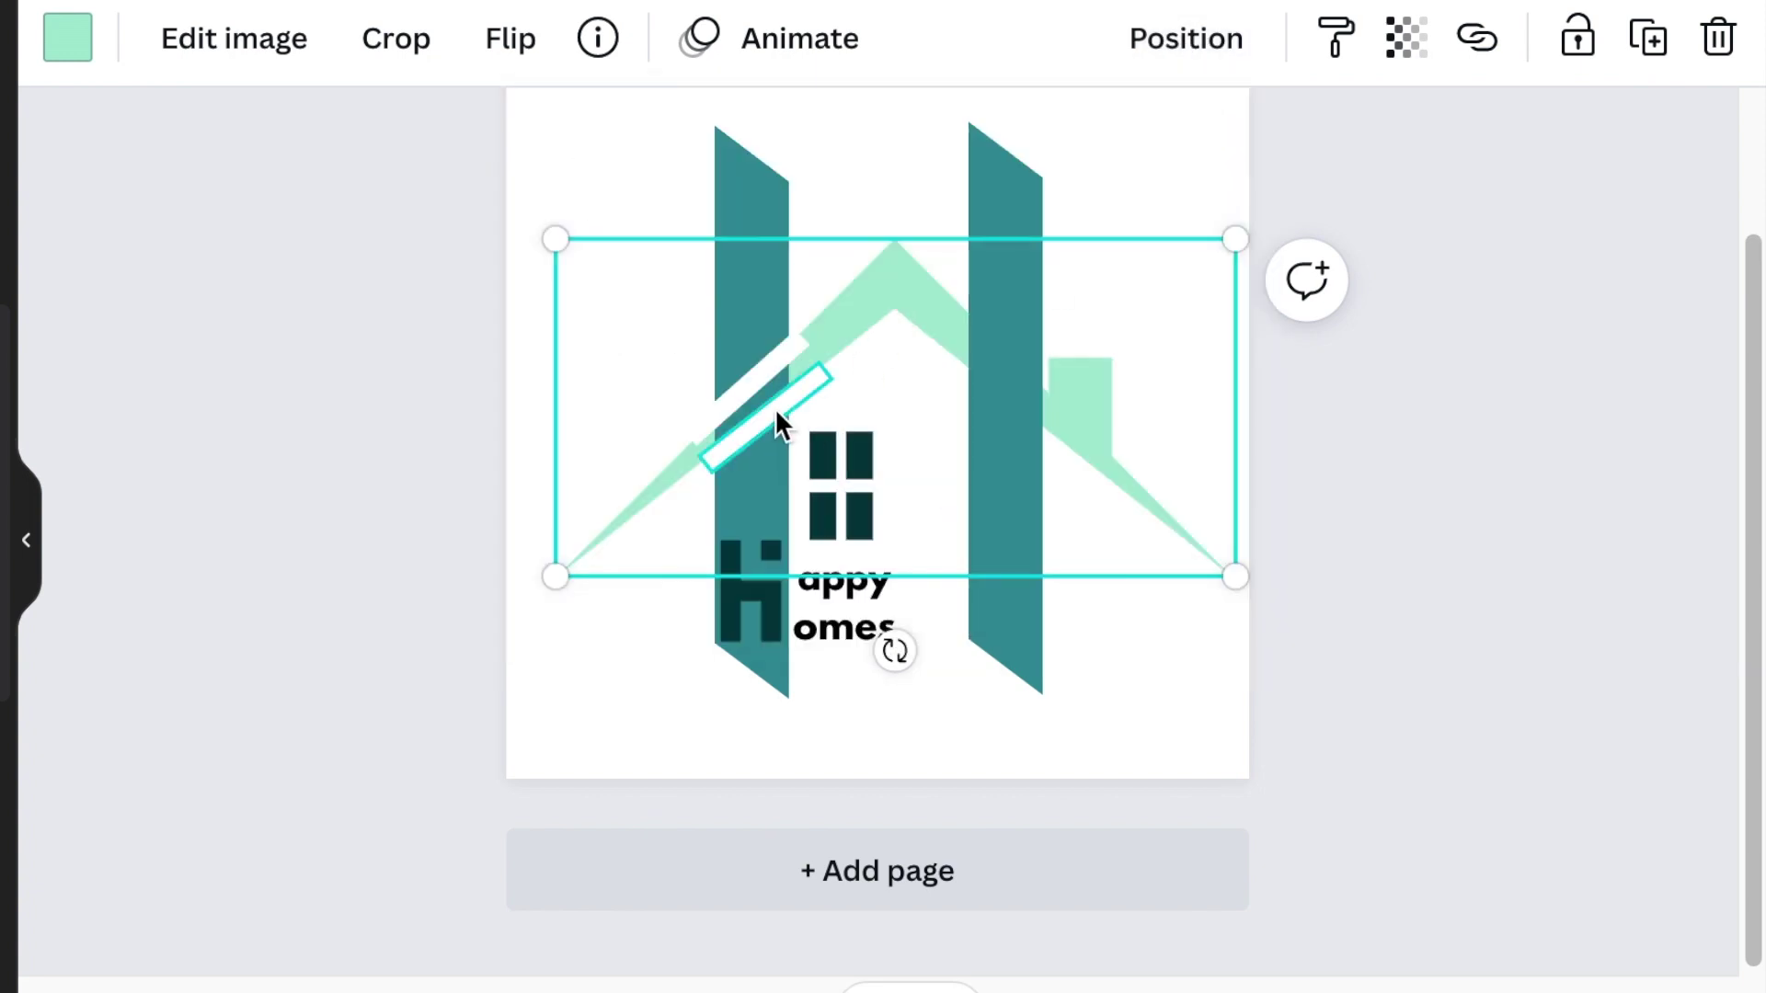
pyautogui.click(777, 418)
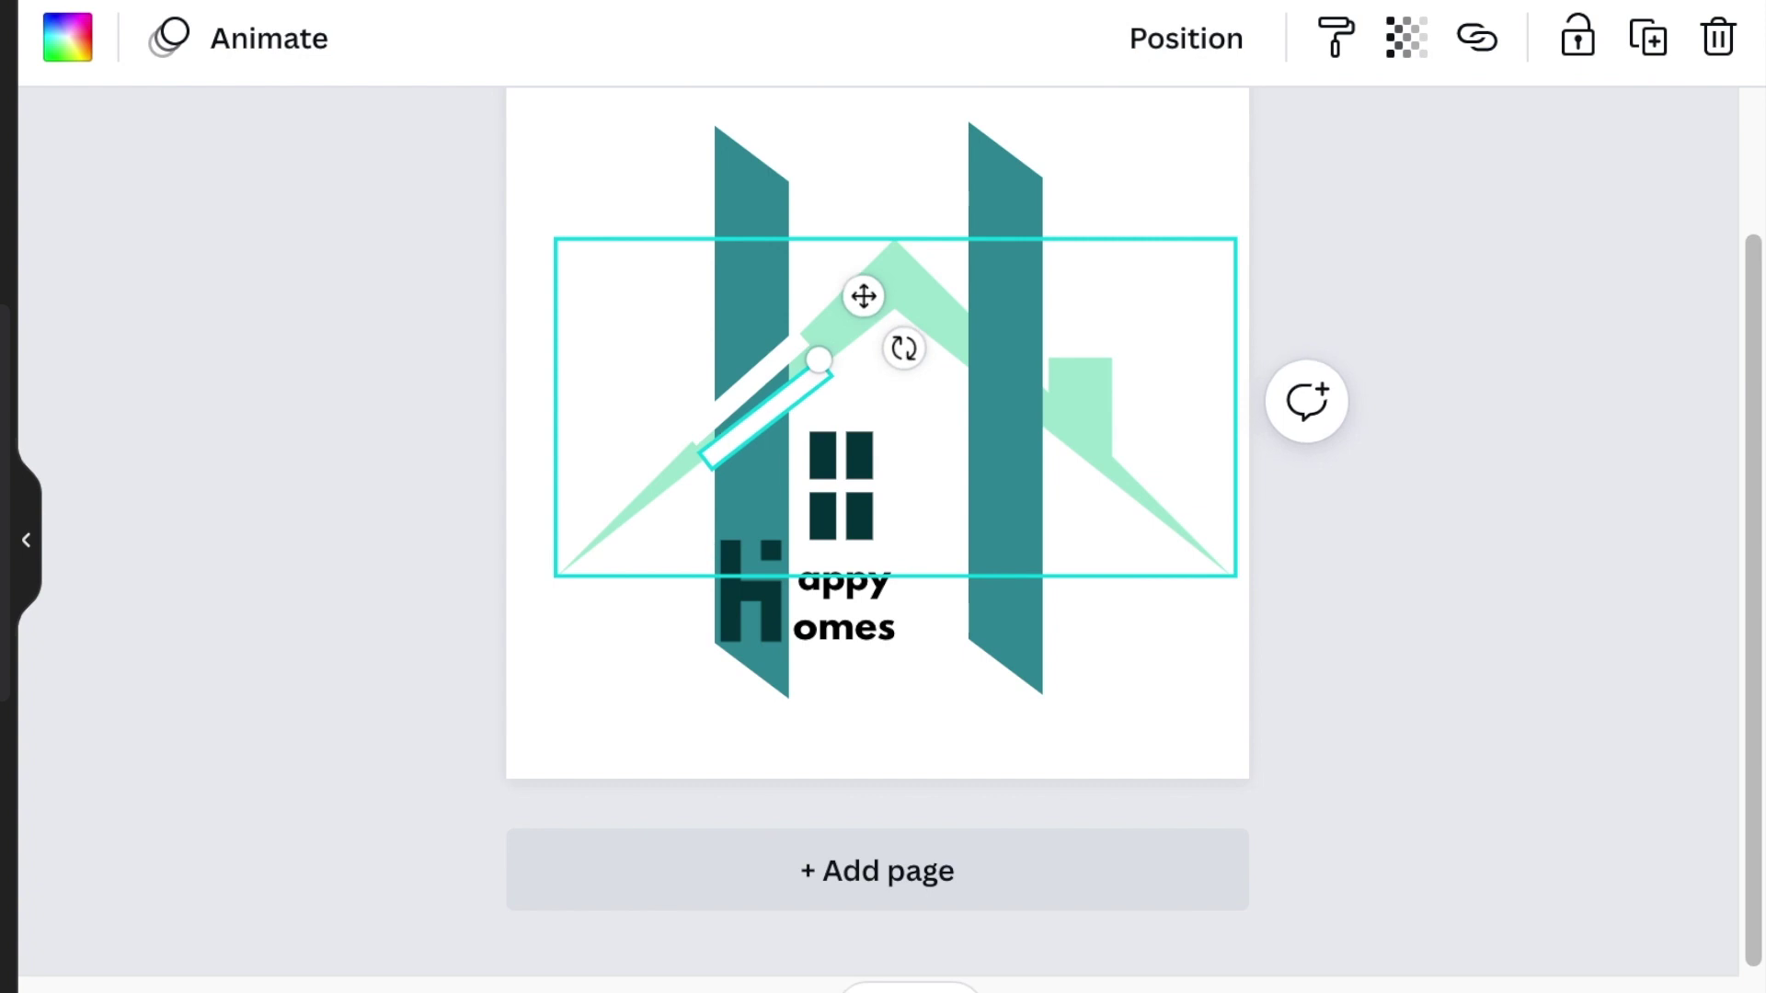
pyautogui.moveTo(764, 412); pyautogui.dragTo(760, 410)
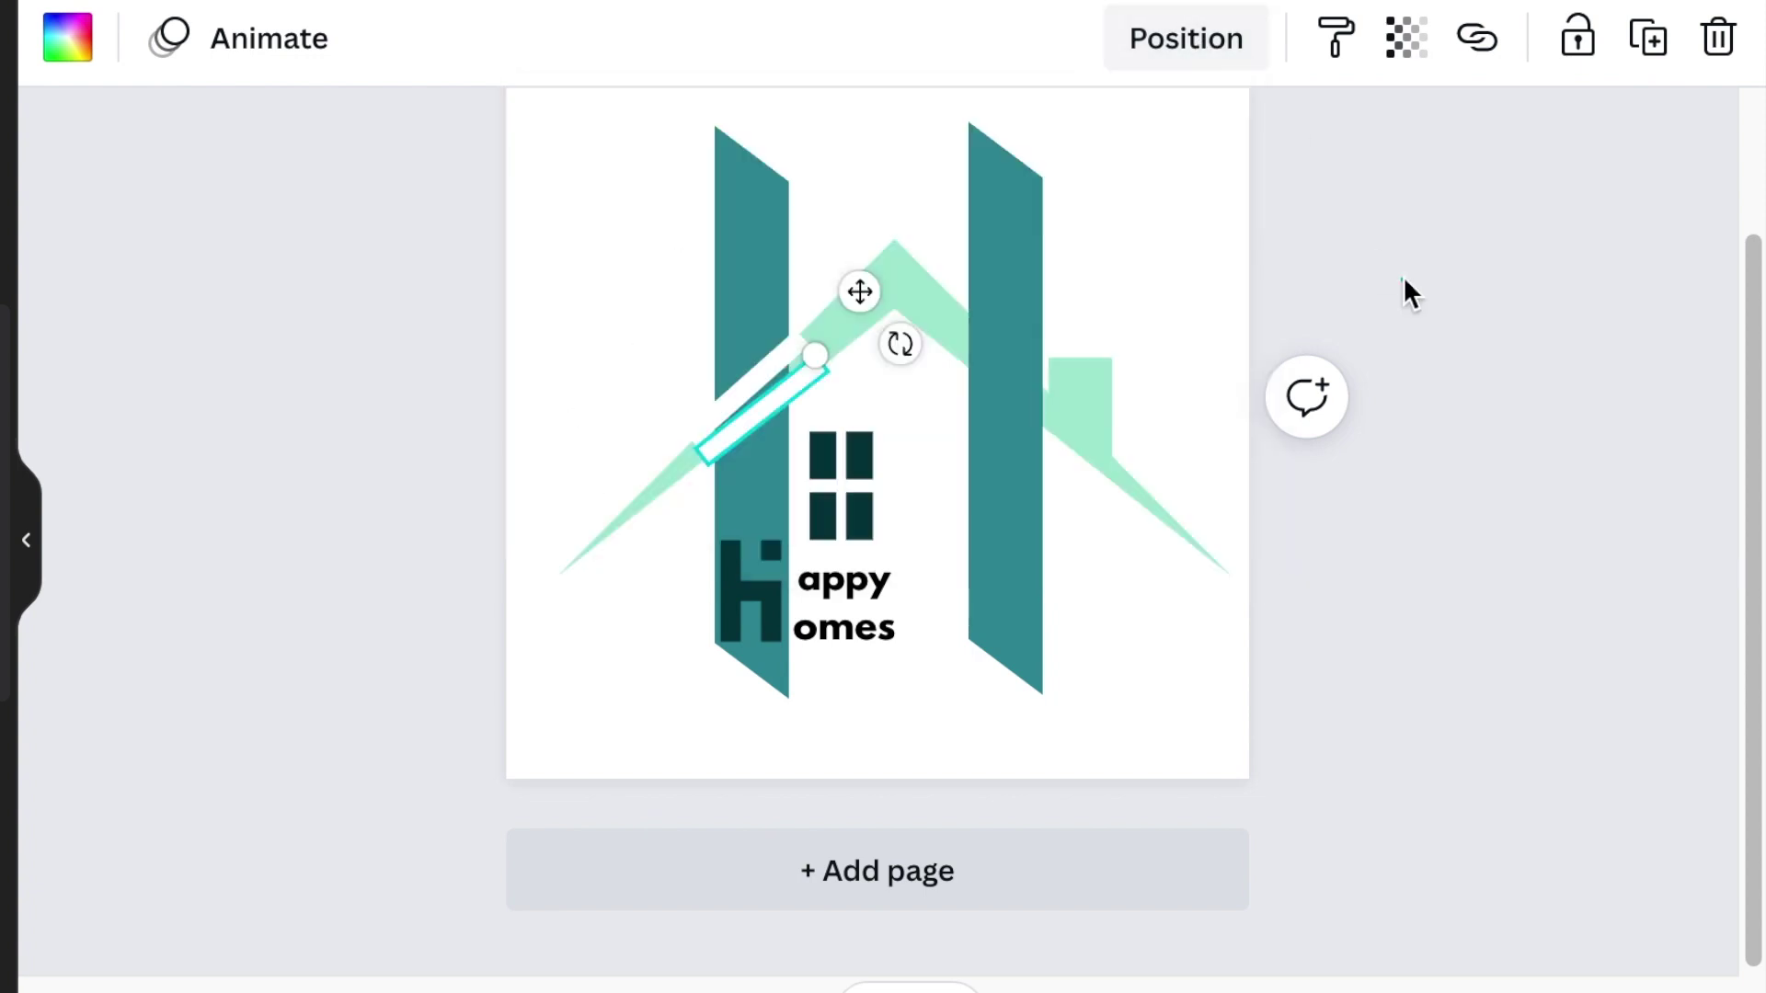
# Step: Bring the mint roof in front of the teal bars using the layering options
pyautogui.click(959, 308)
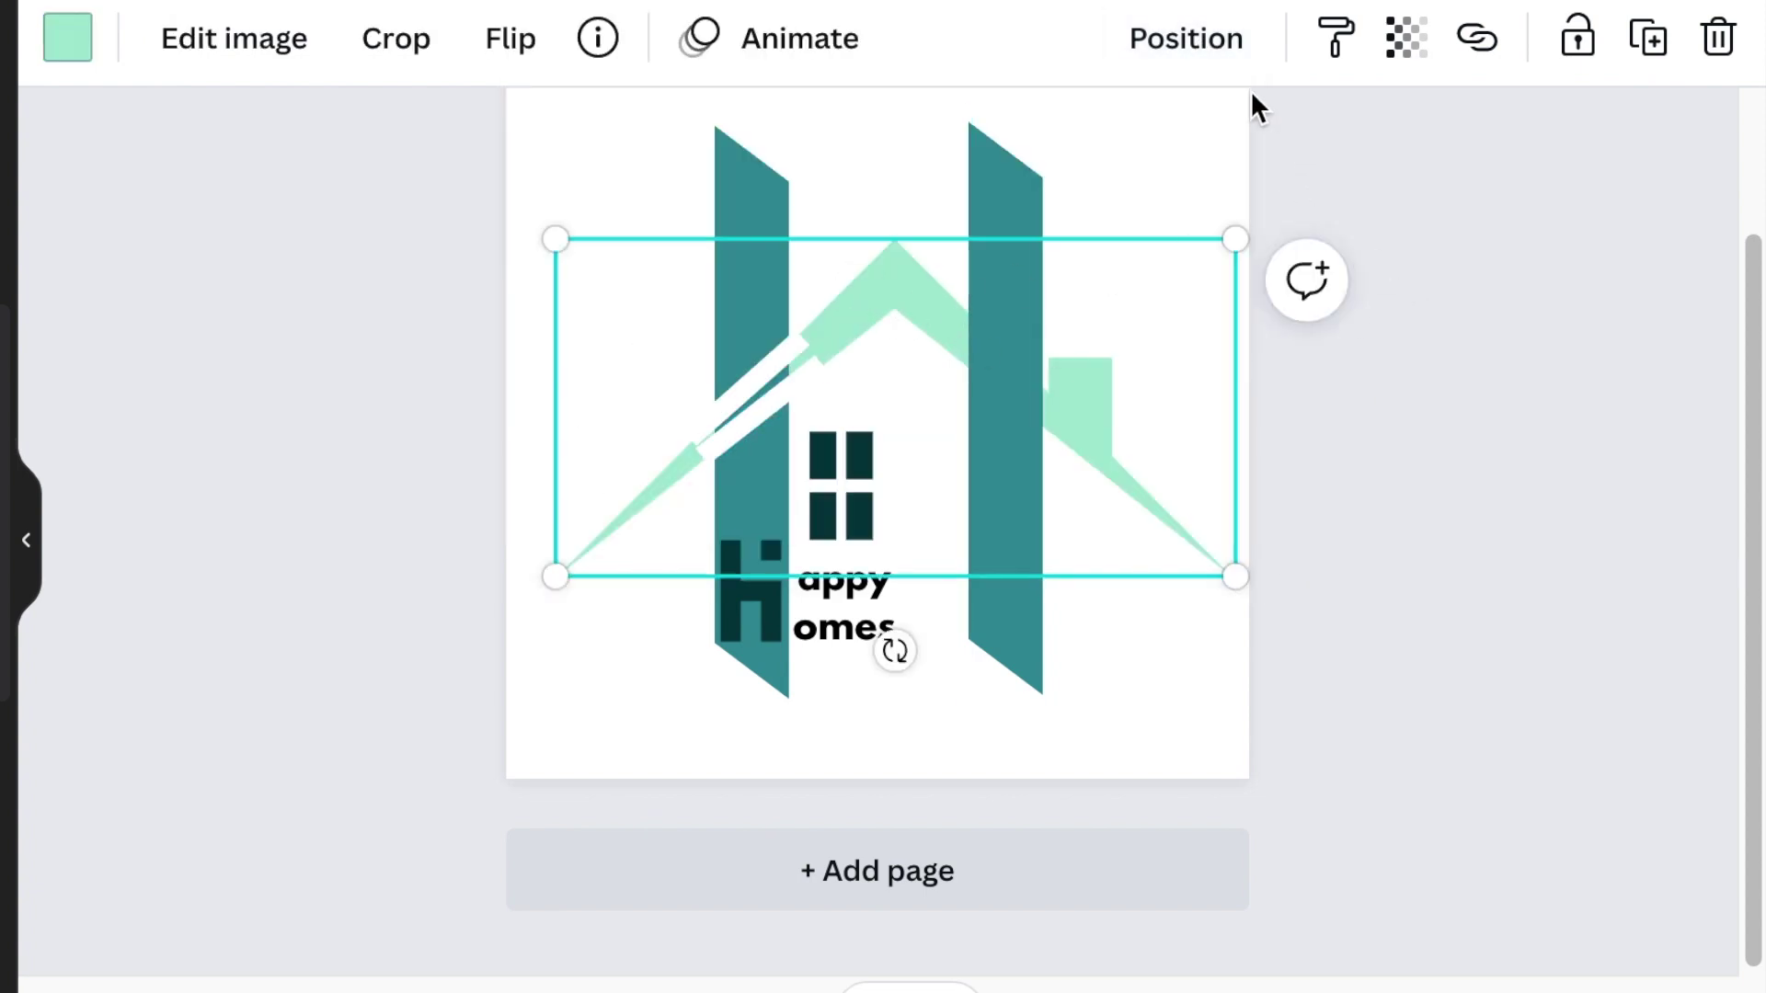
pyautogui.click(1191, 64)
pyautogui.click(699, 249)
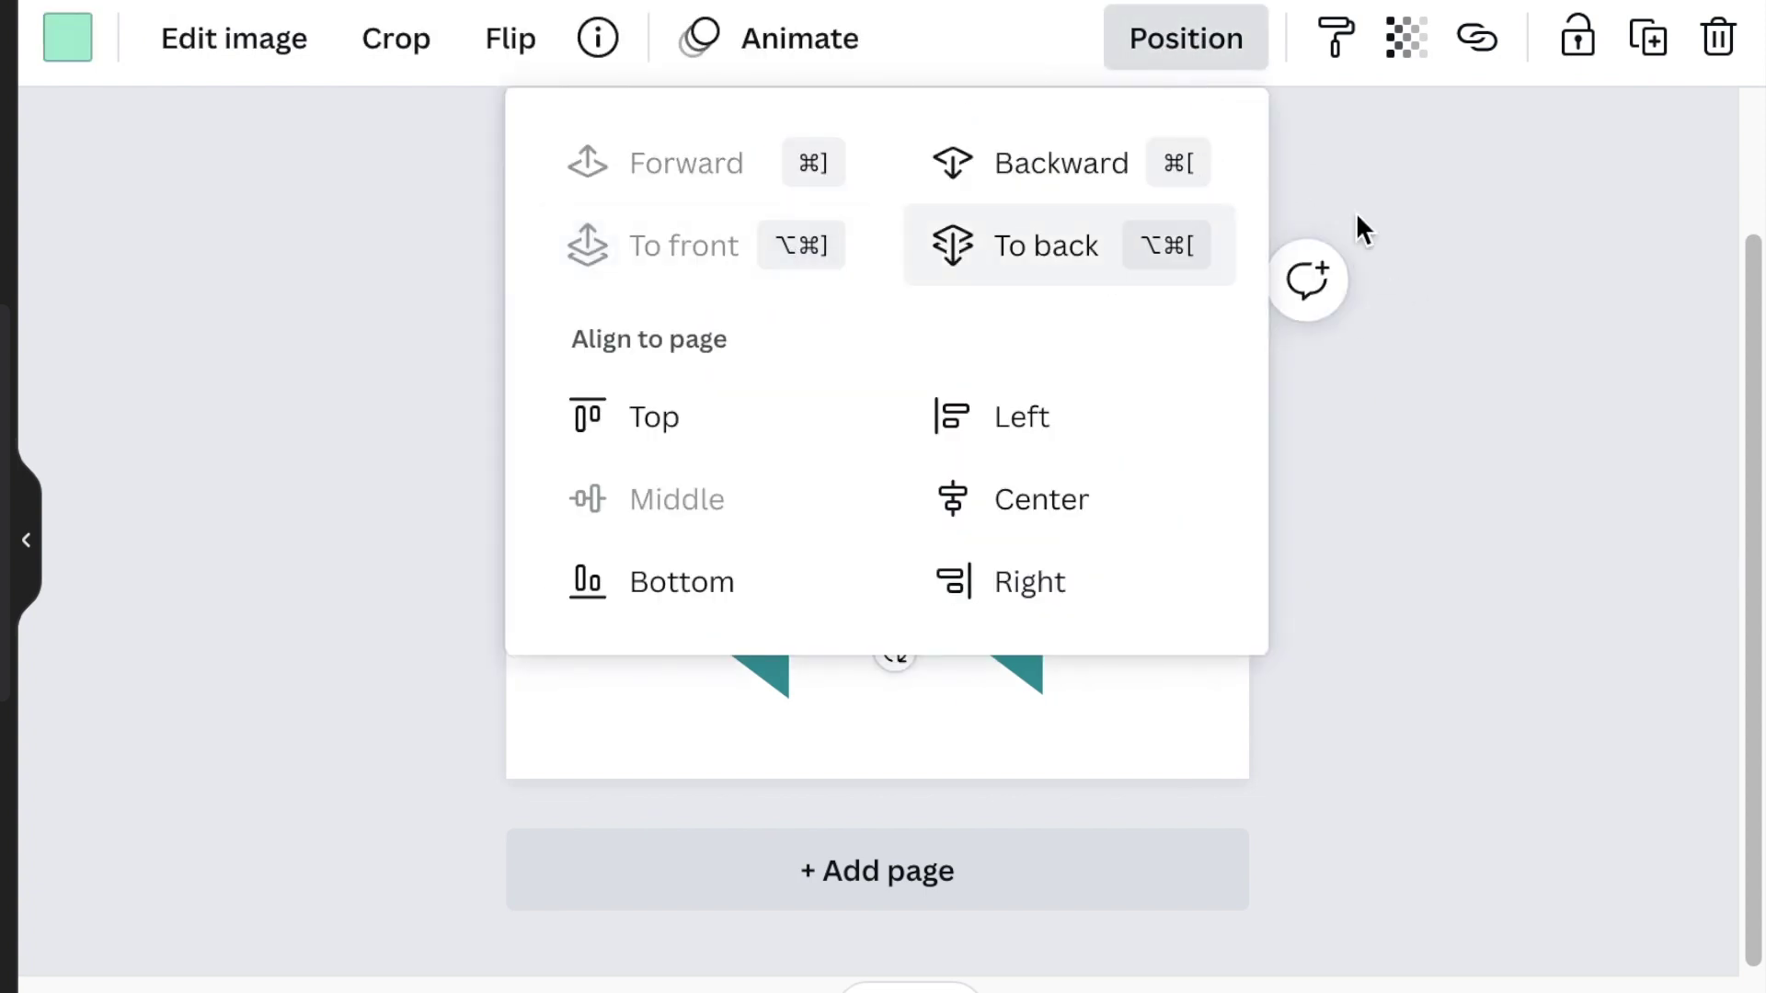
pyautogui.click(1437, 221)
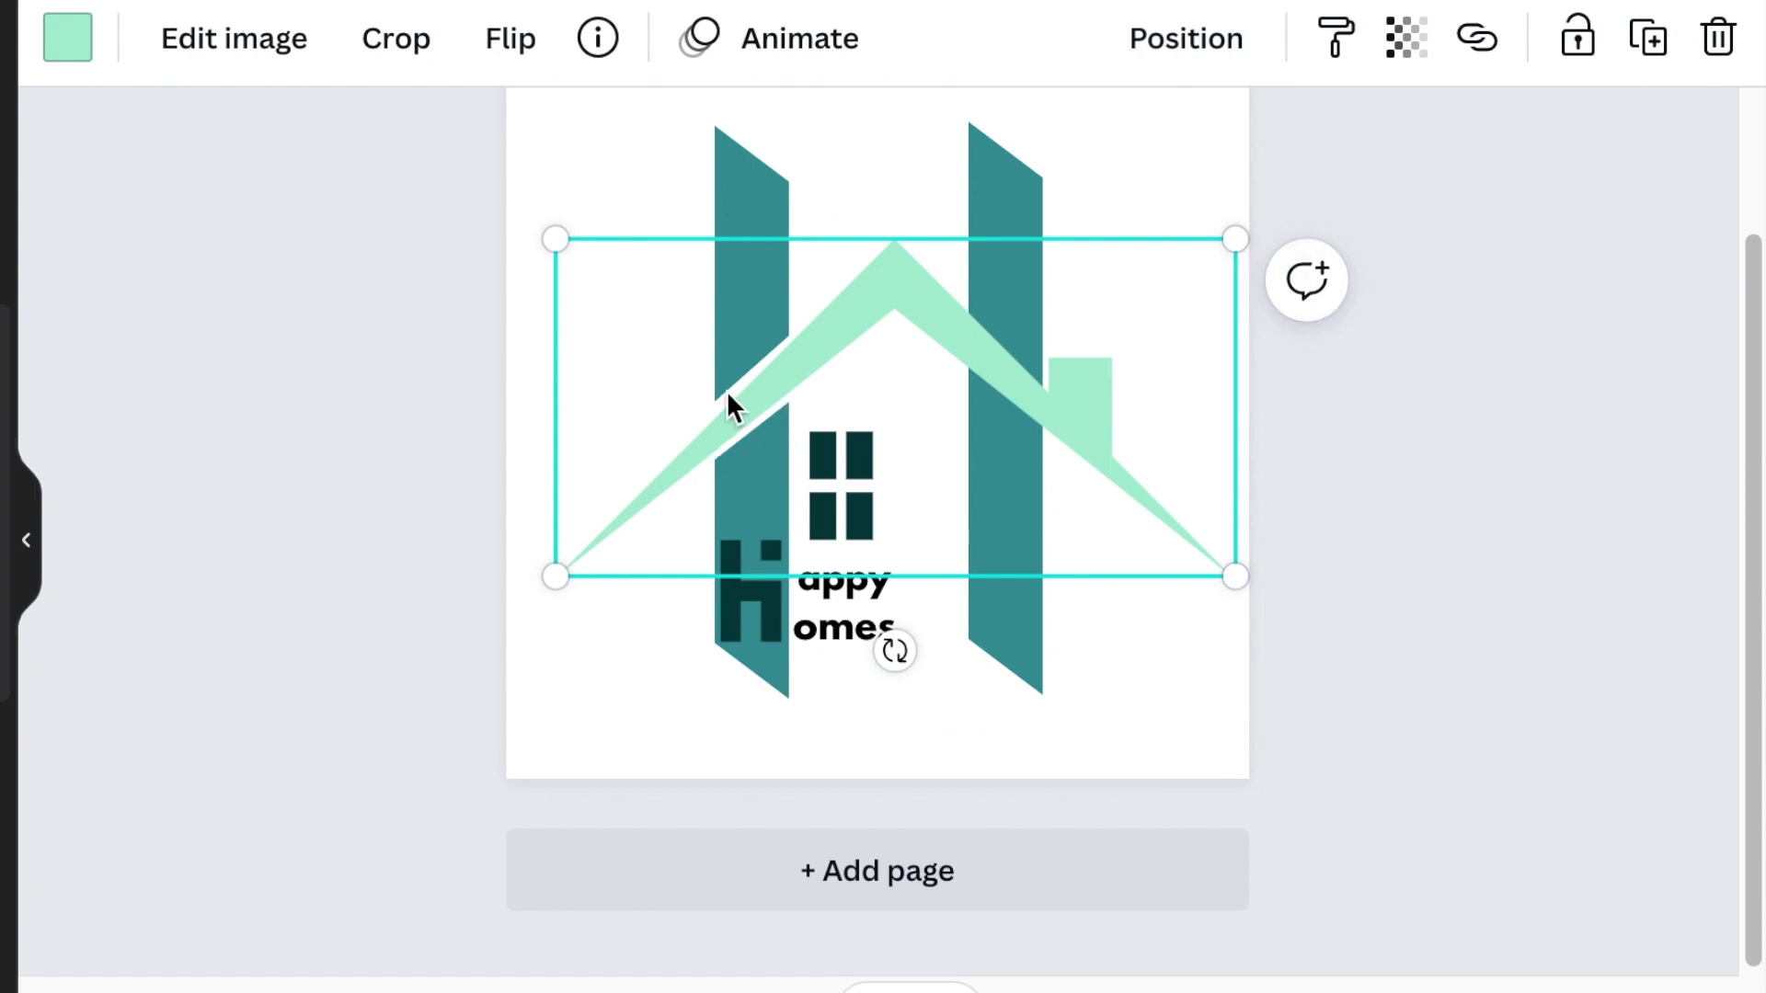
pyautogui.click(1187, 48)
pyautogui.click(1026, 272)
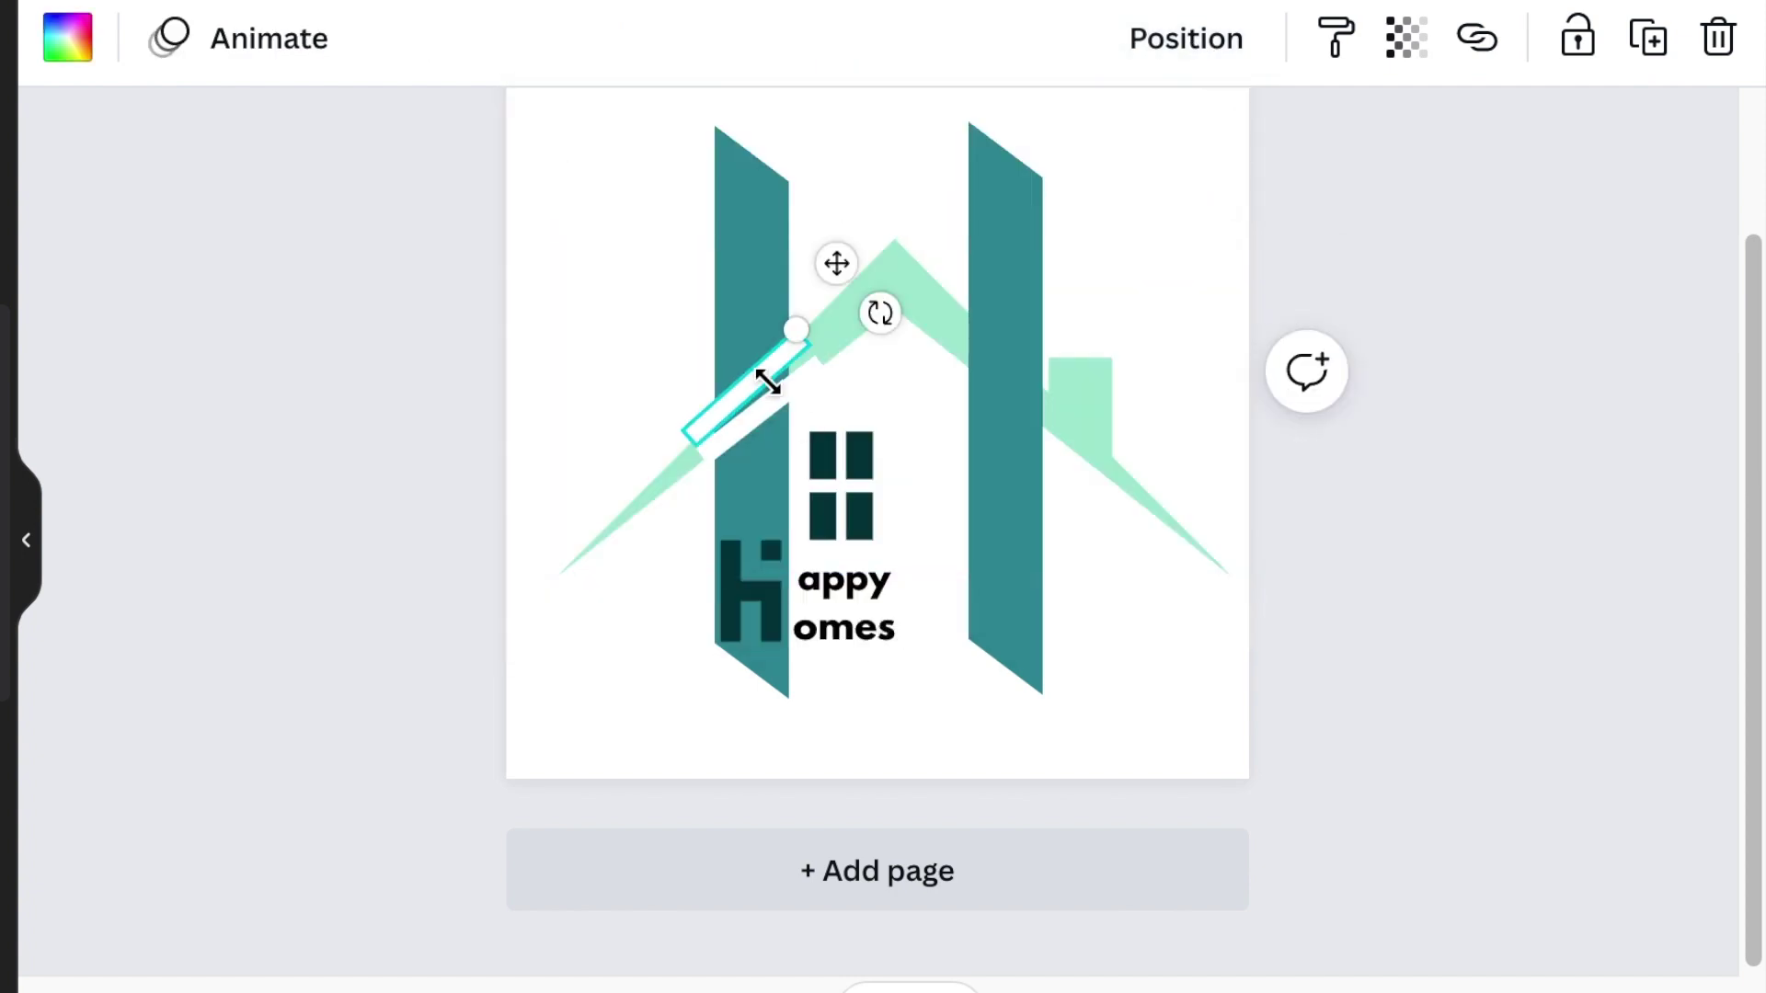
pyautogui.click(902, 304)
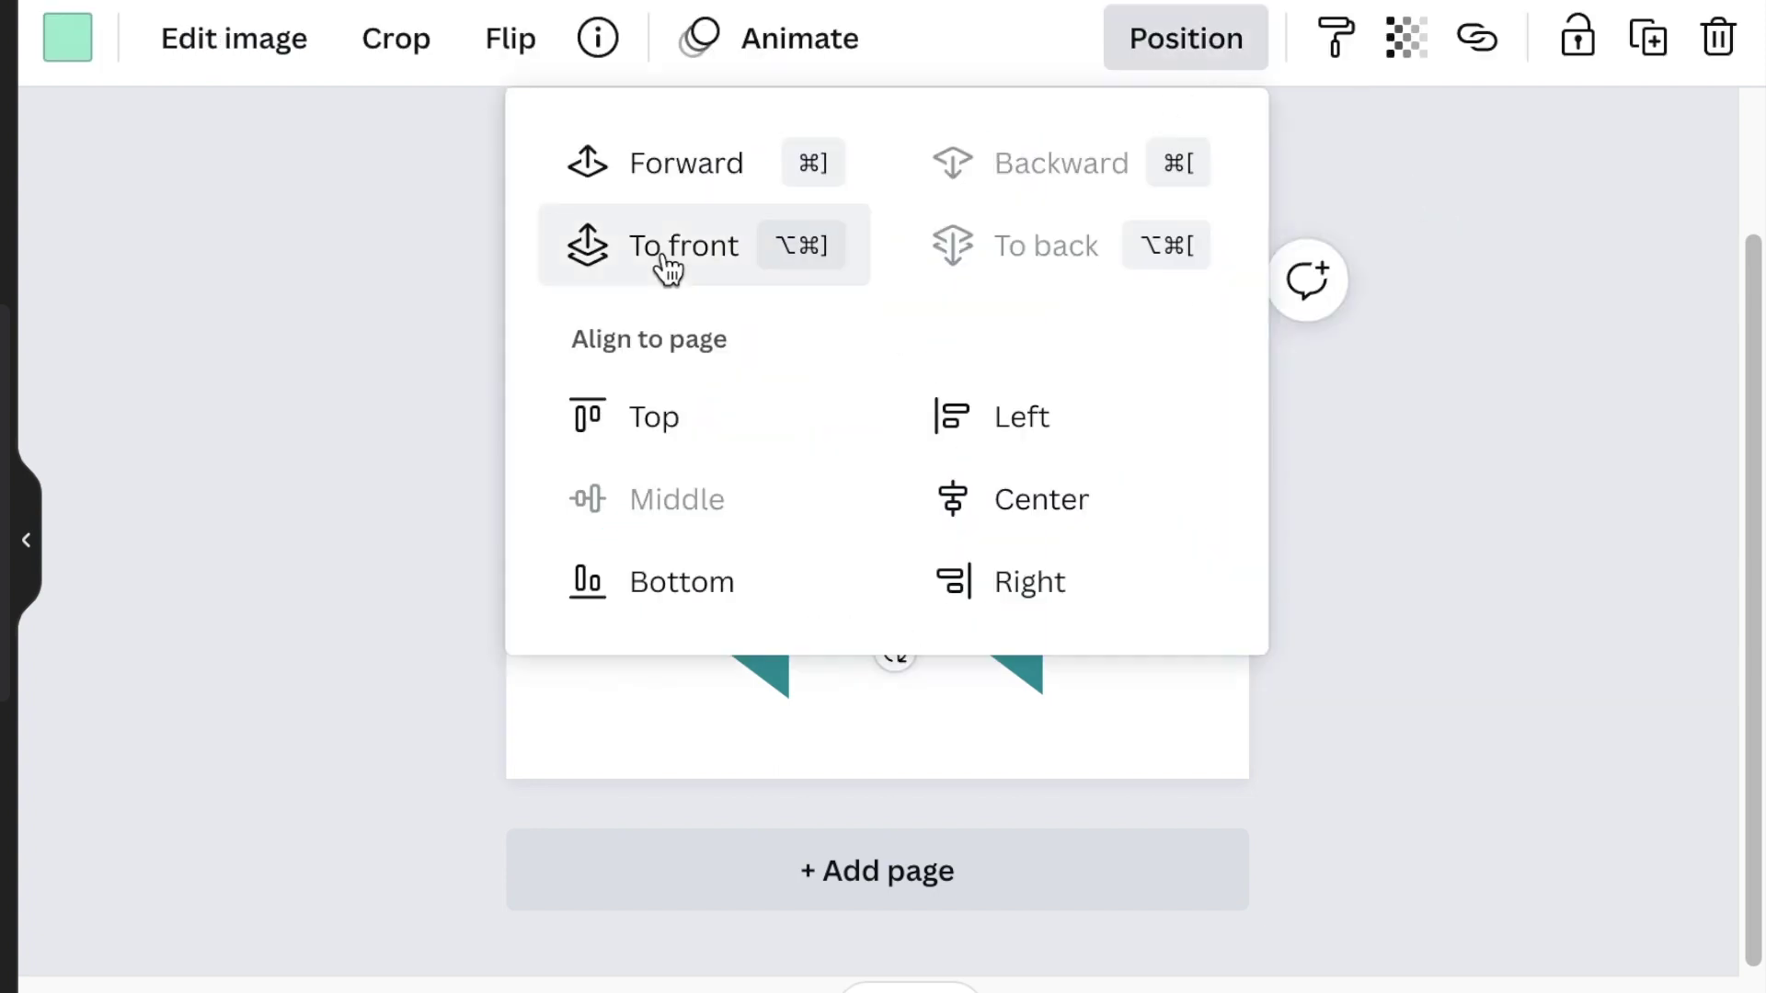
pyautogui.click(666, 267)
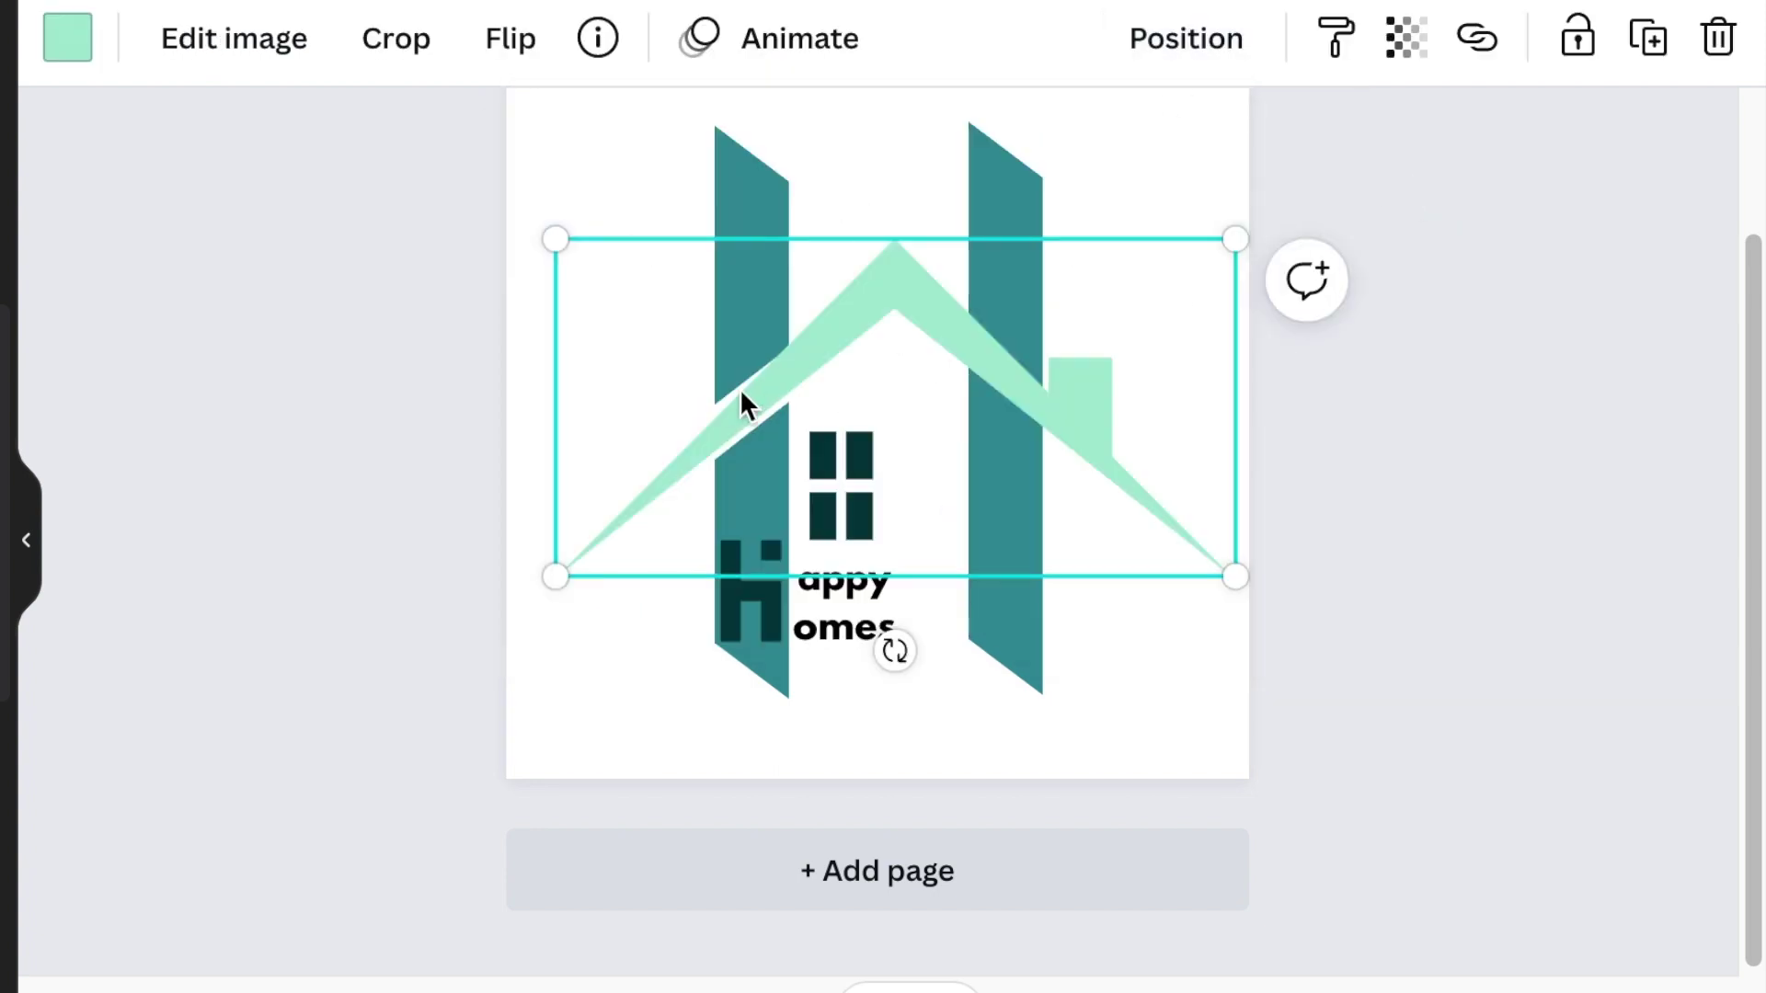
pyautogui.click(1180, 51)
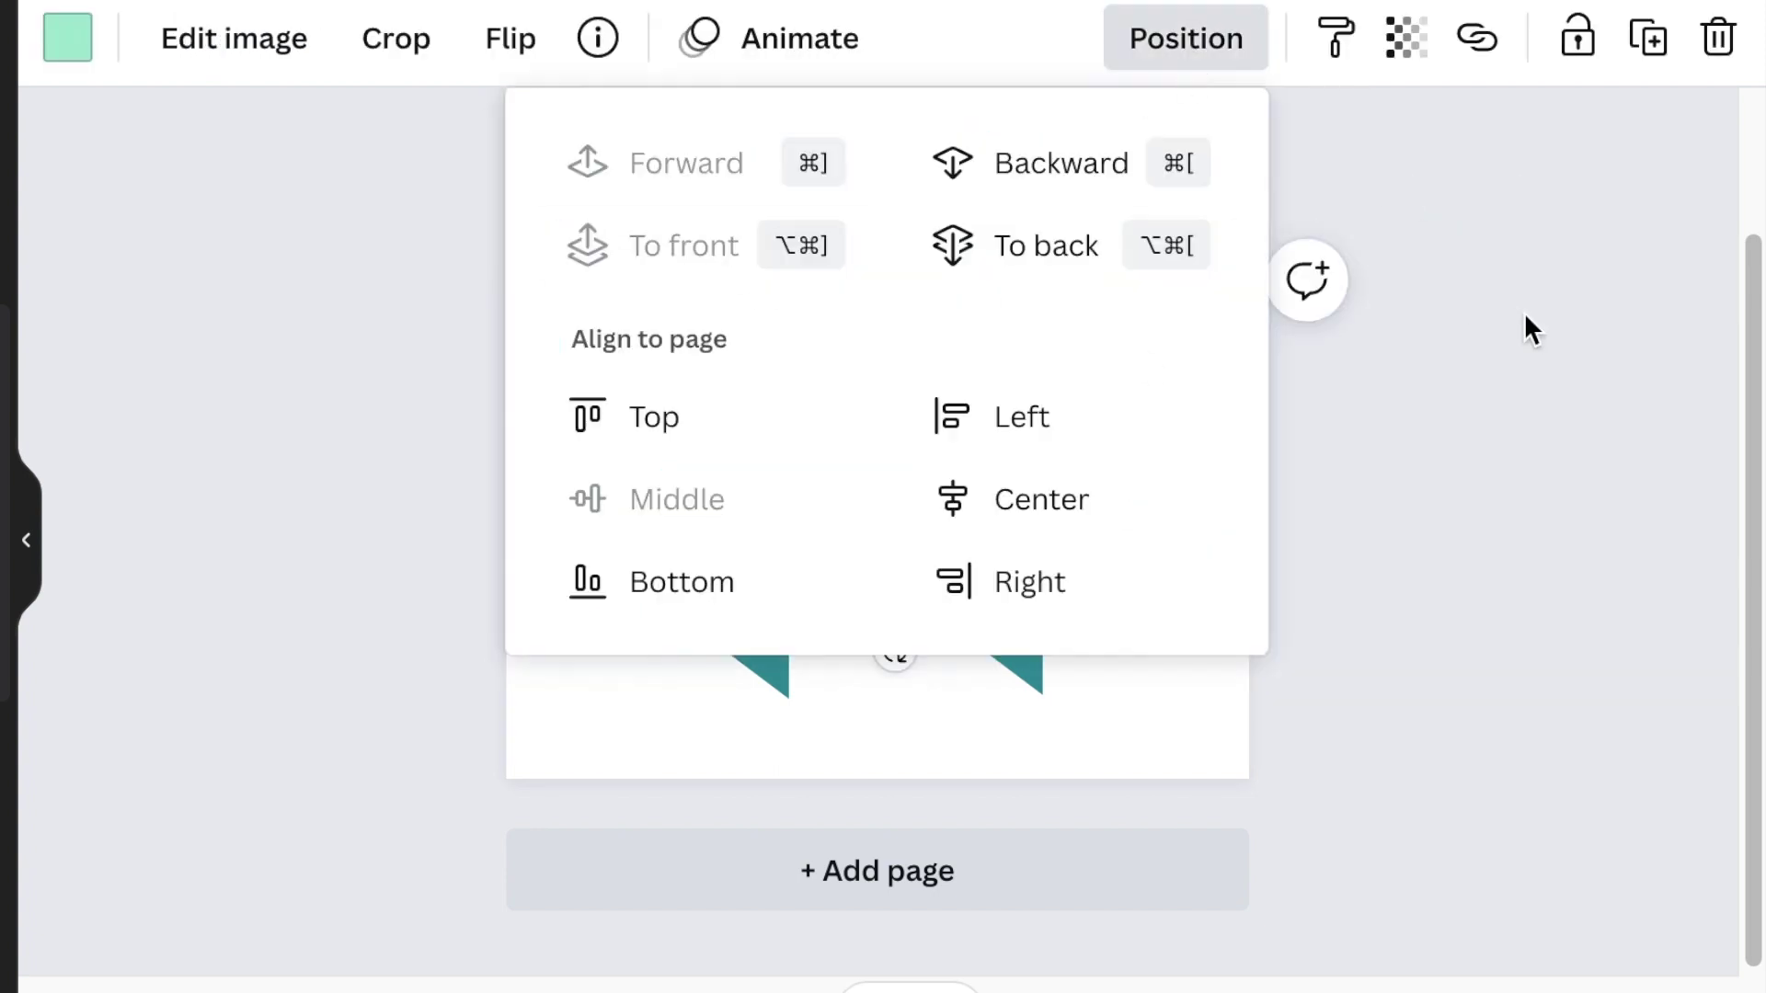
pyautogui.click(1524, 316)
# Step: Rotate the white bar slightly to fit the slope and reselect the roof
pyautogui.click(746, 386)
pyautogui.moveTo(880, 312); pyautogui.dragTo(868, 315)
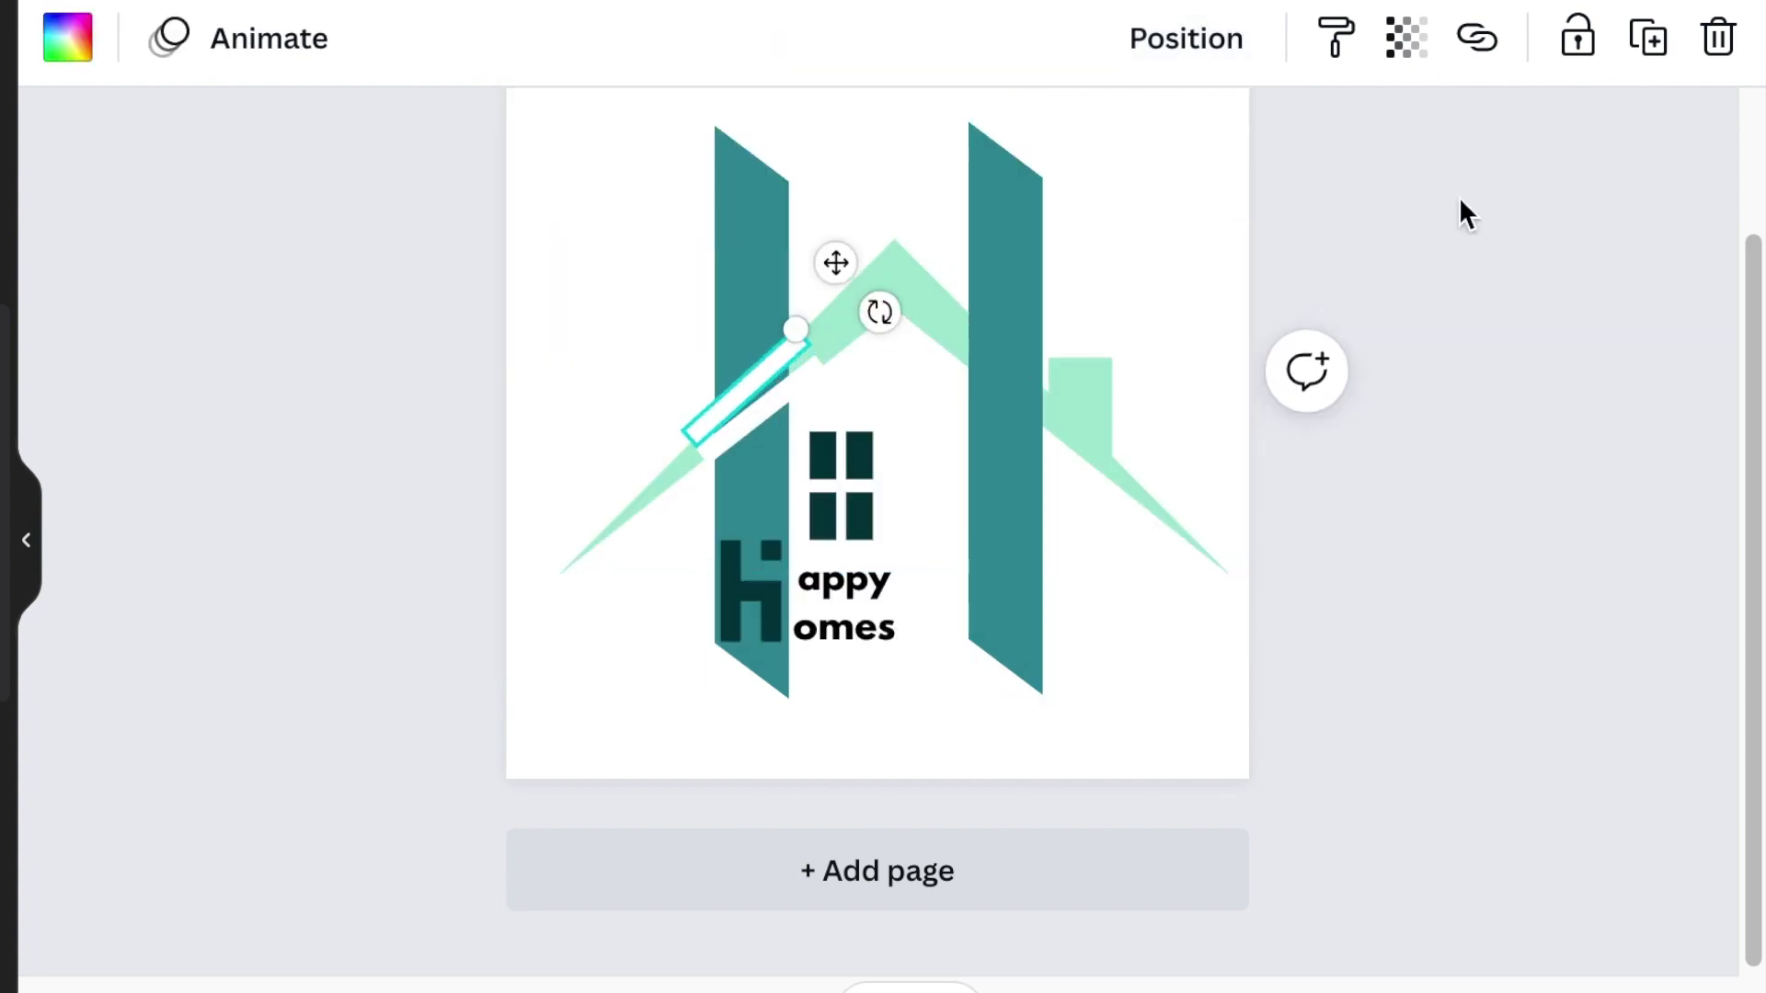
pyautogui.press('Tab')
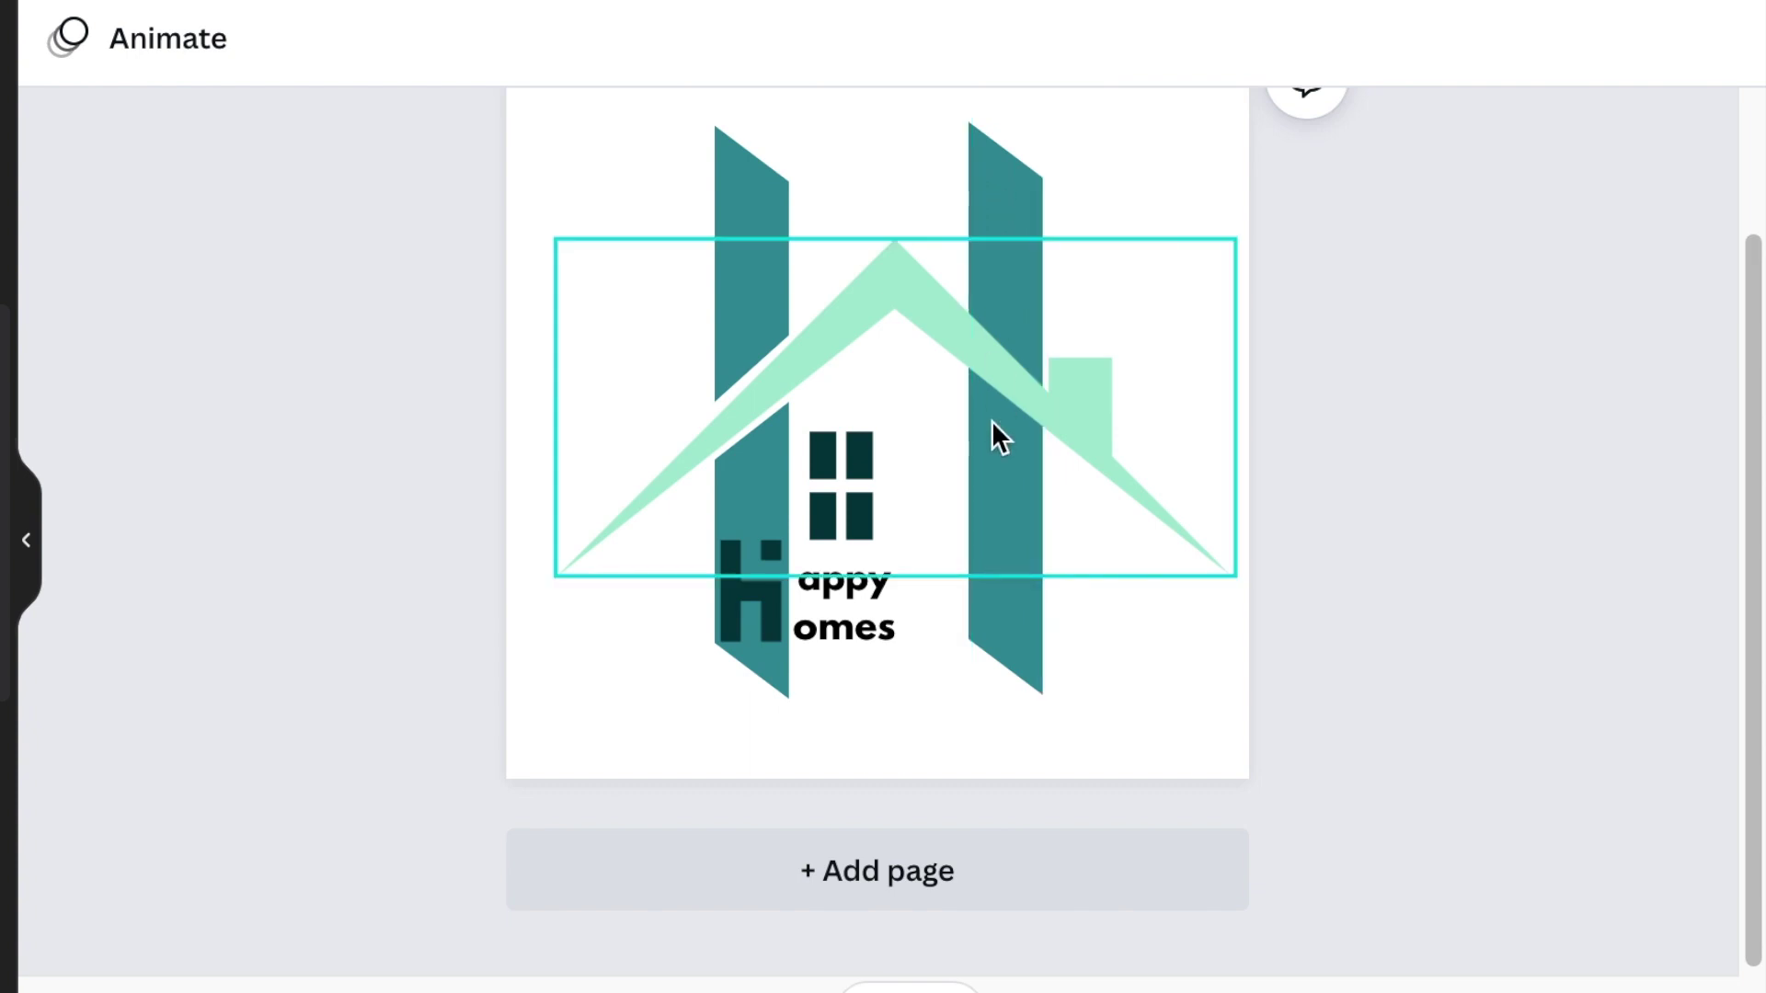
# Step: Duplicate the mint roof and crop the original roof down to its left portion
pyautogui.click(922, 345)
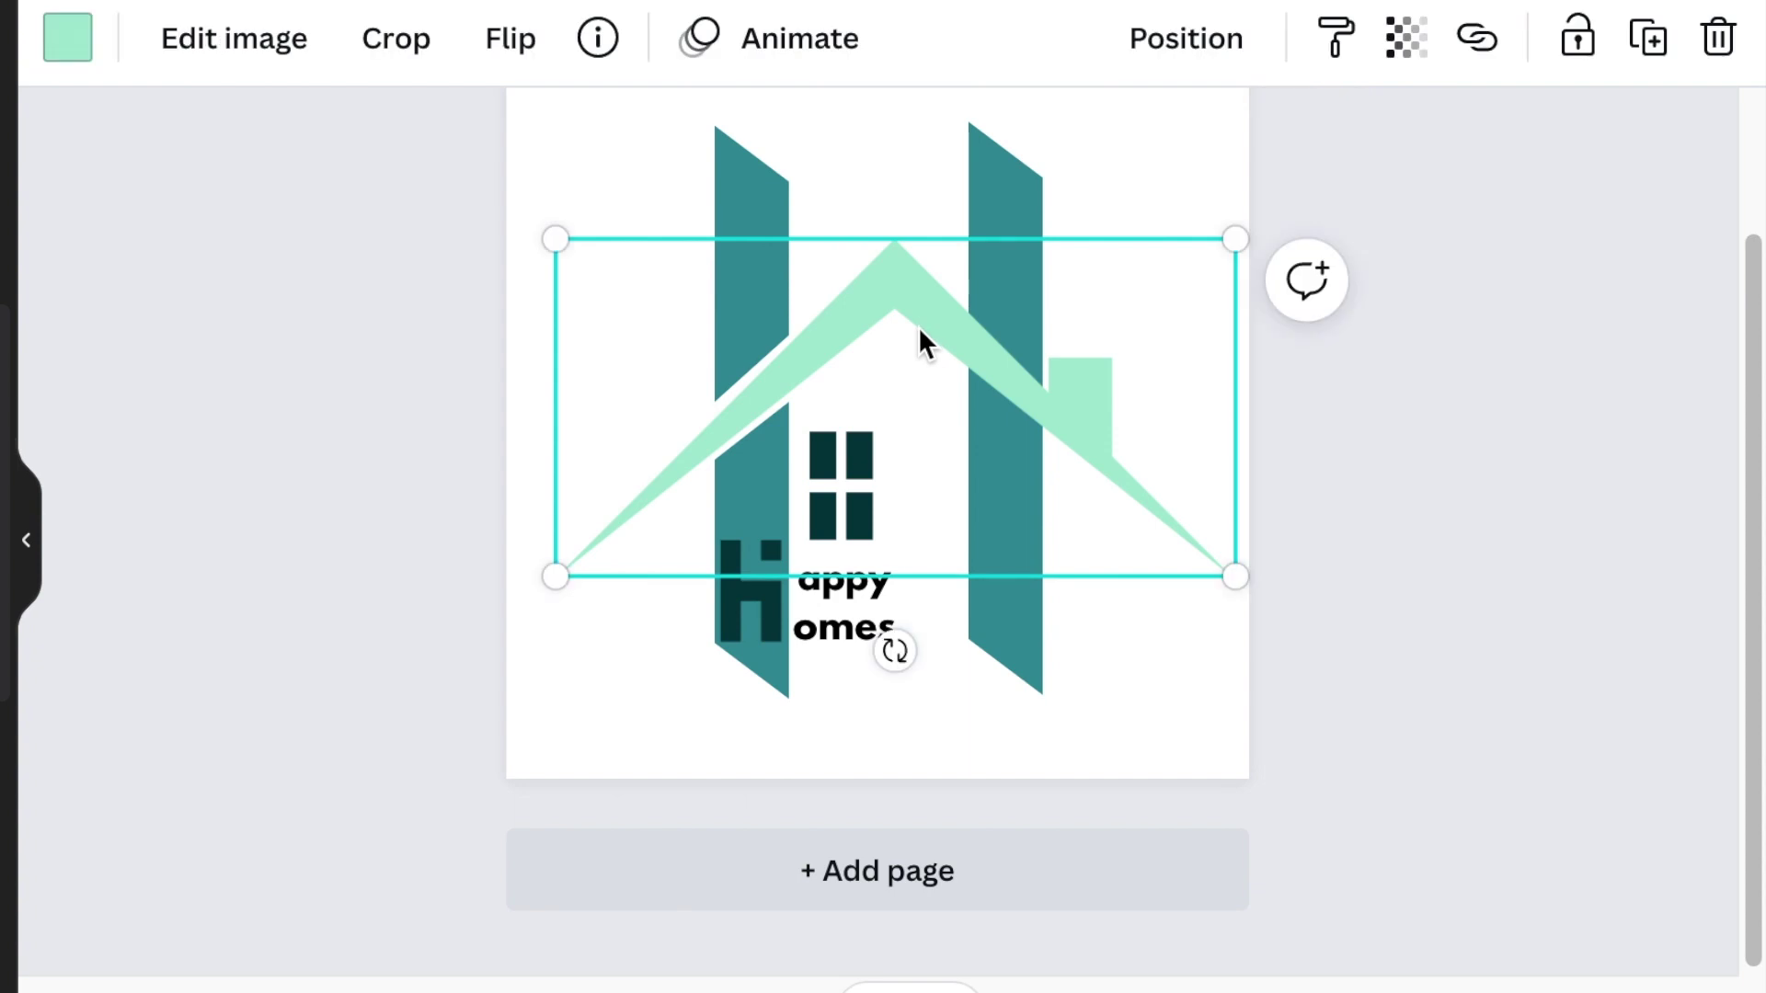
pyautogui.moveTo(934, 327); pyautogui.dragTo(585, 622)
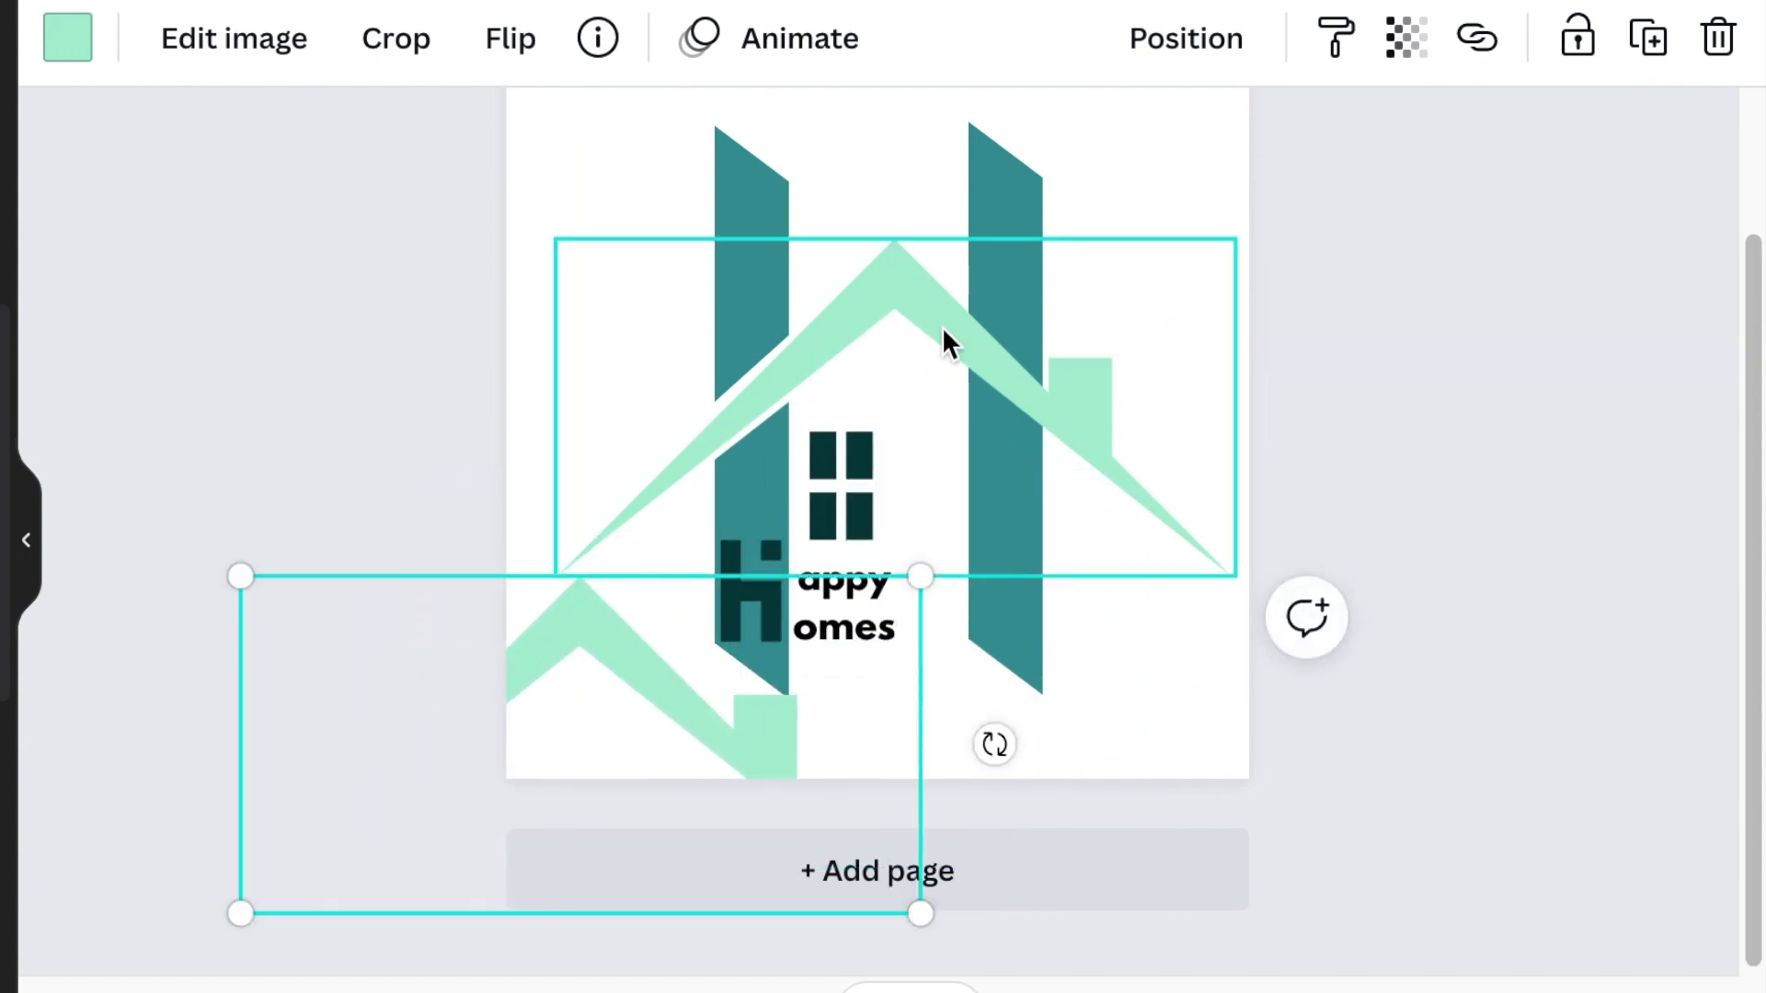
pyautogui.click(923, 313)
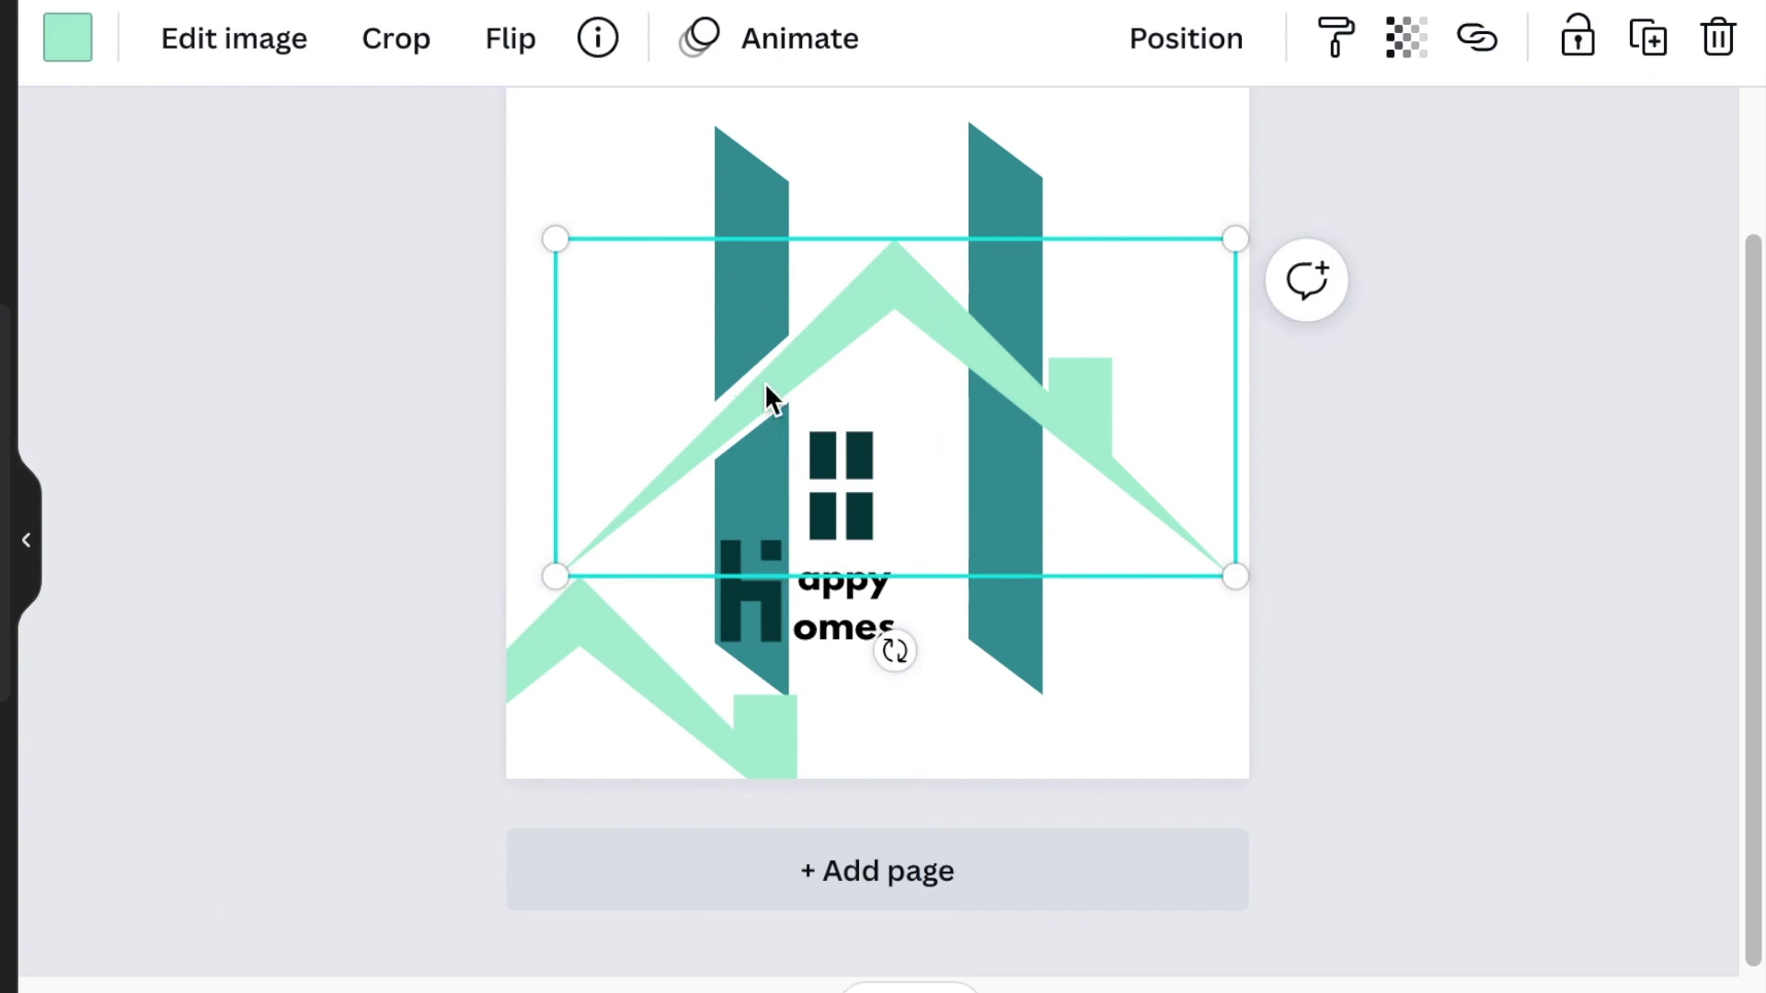
pyautogui.click(402, 57)
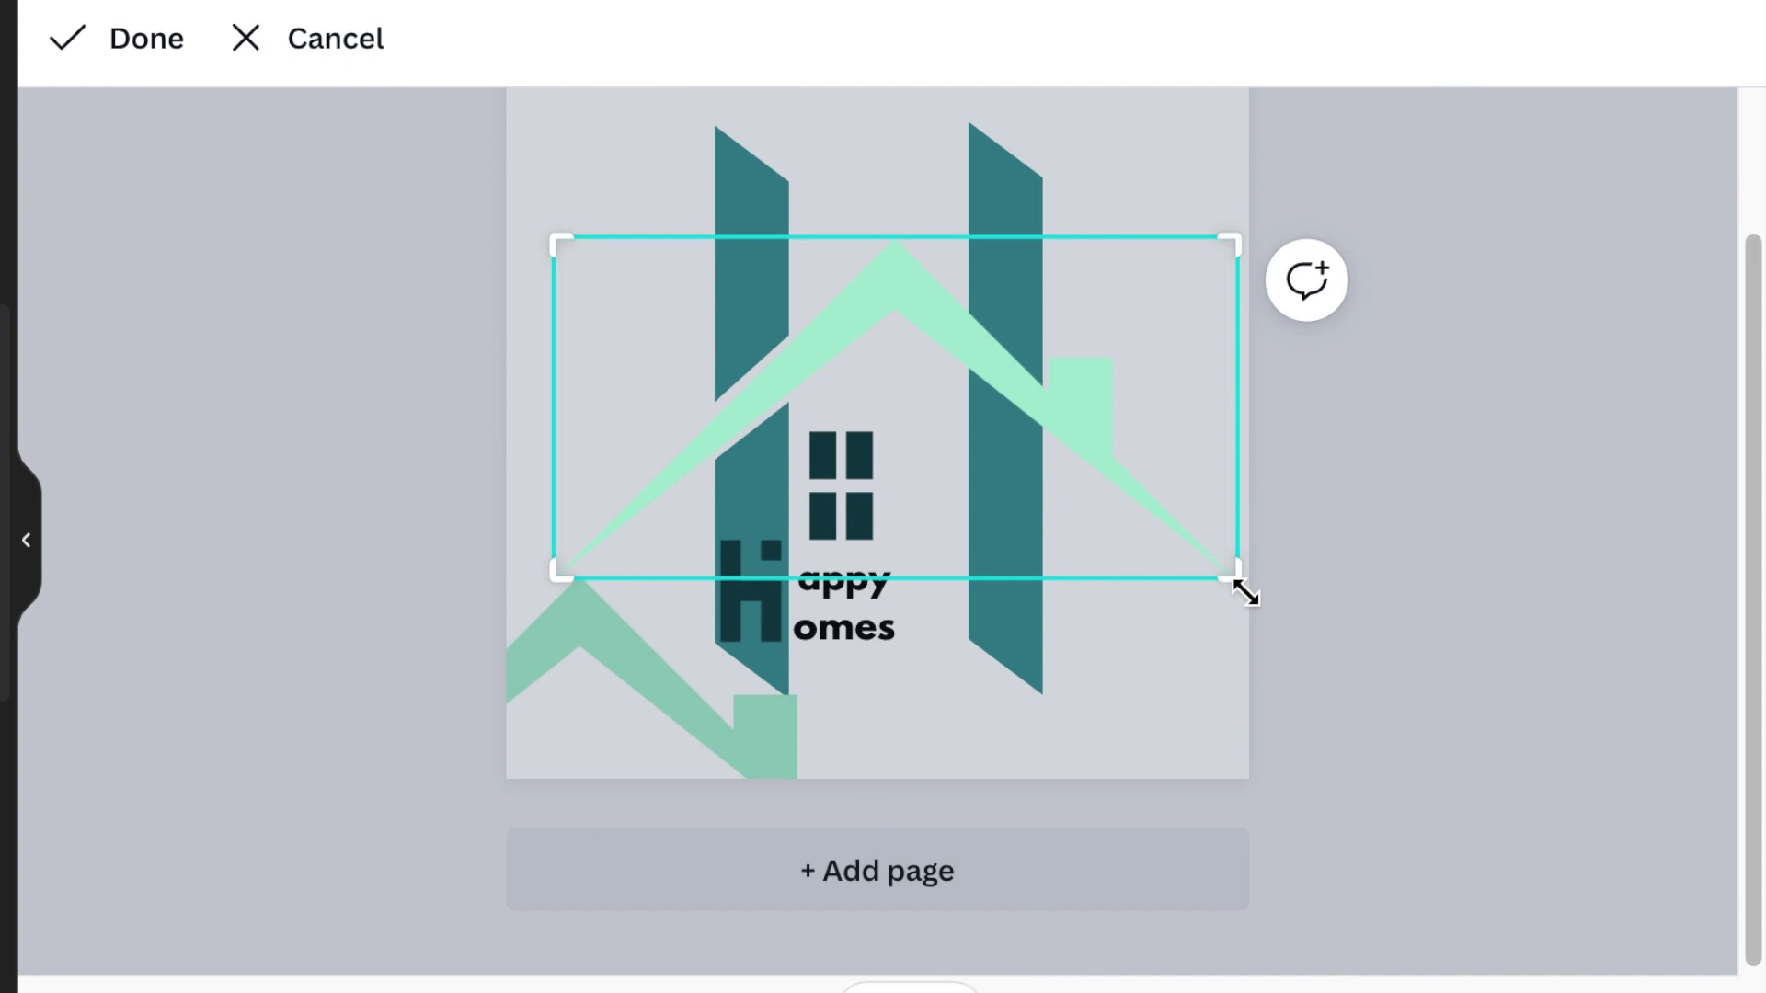
pyautogui.moveTo(1231, 570); pyautogui.dragTo(959, 550)
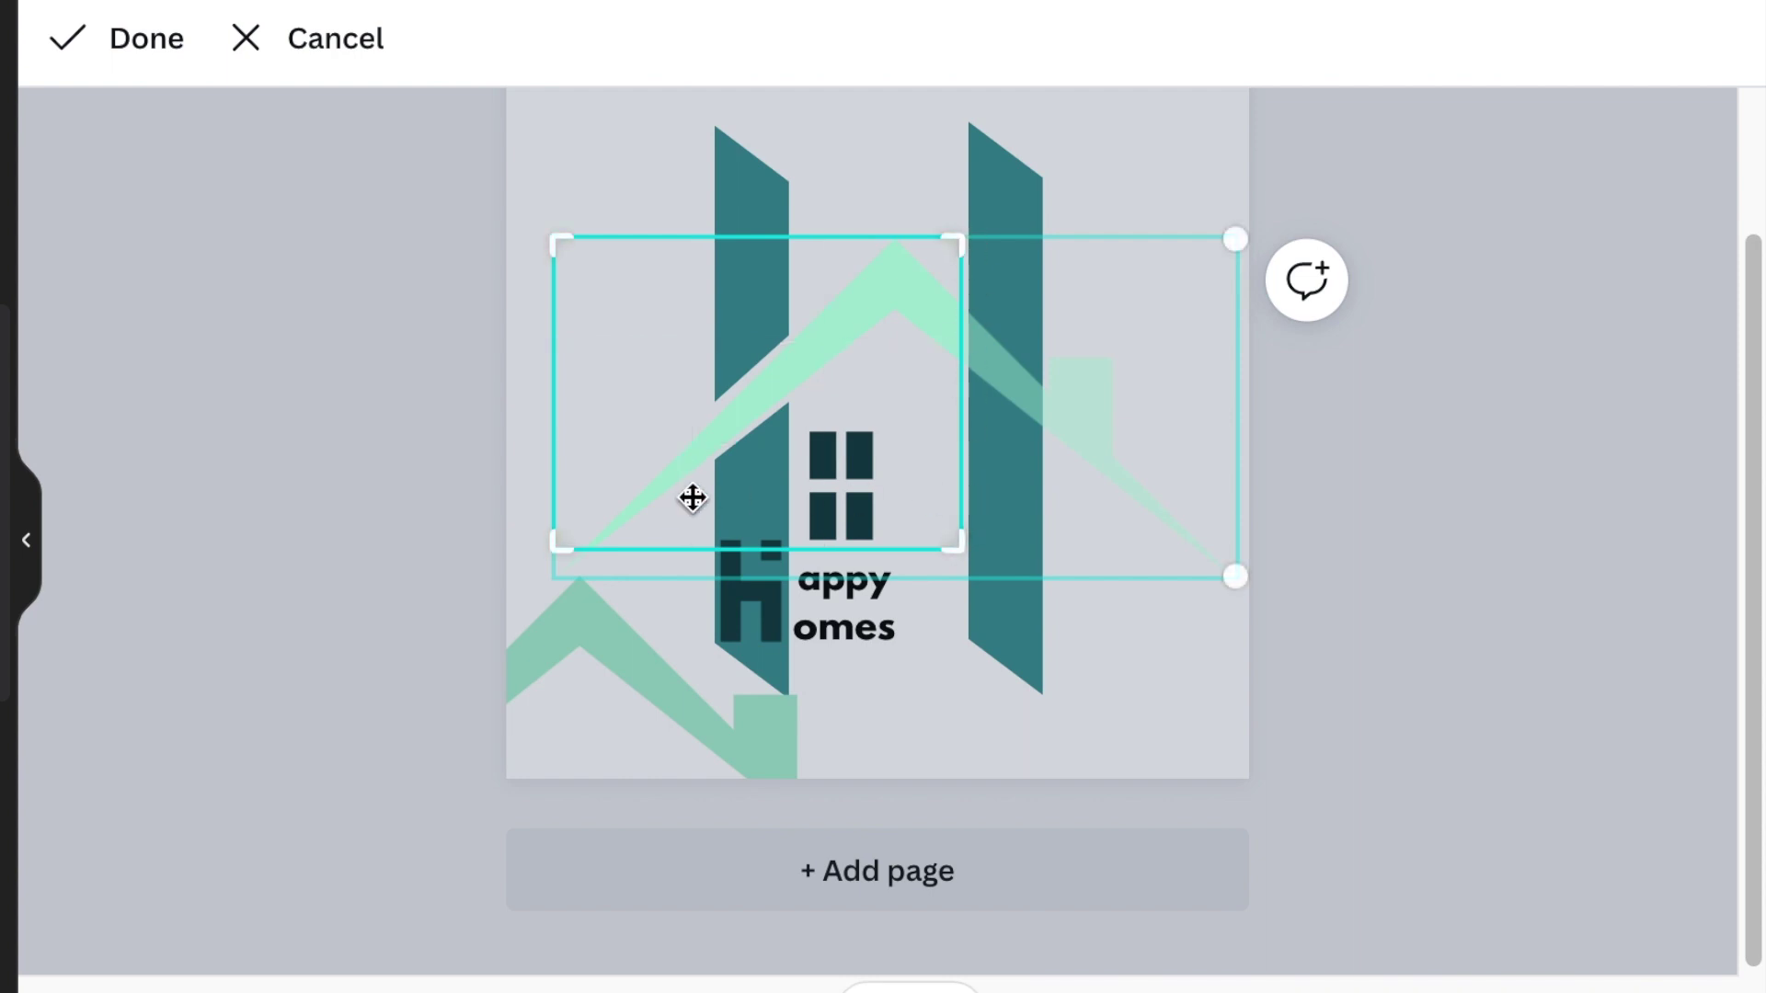
pyautogui.click(131, 56)
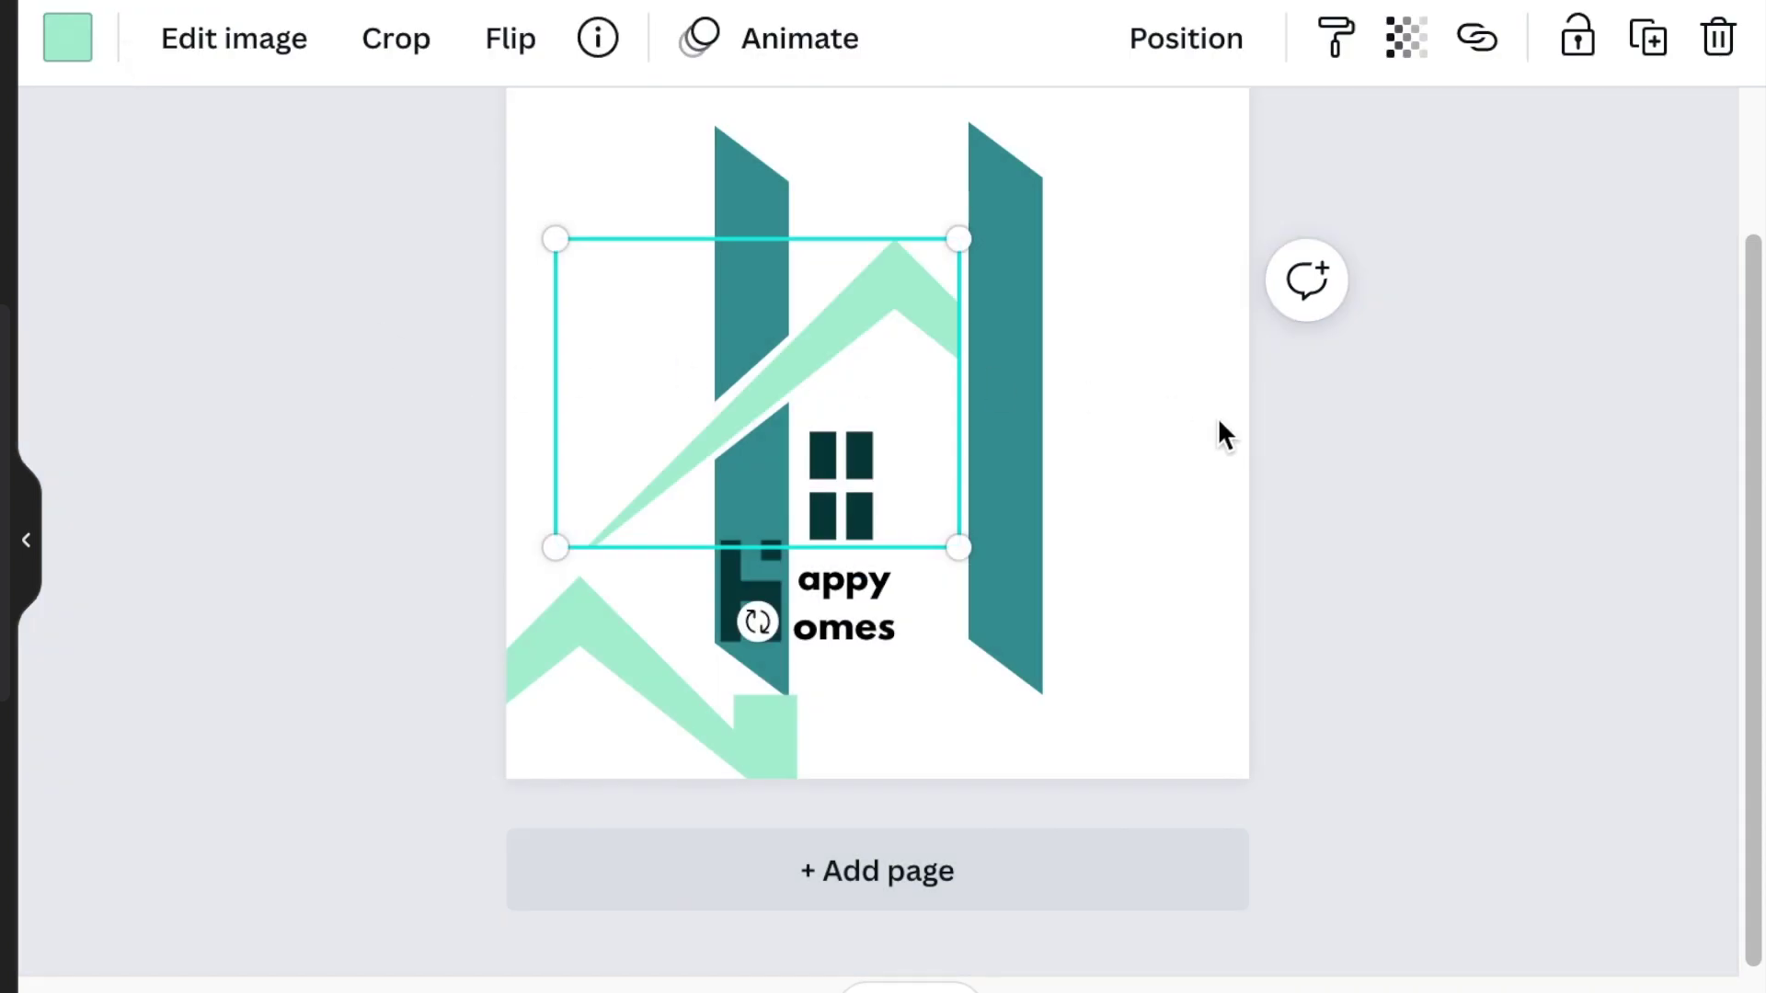
# Step: Move the spare roof copy back over the logo and crop it to the chimney side
pyautogui.click(1223, 433)
pyautogui.moveTo(741, 748); pyautogui.dragTo(942, 342)
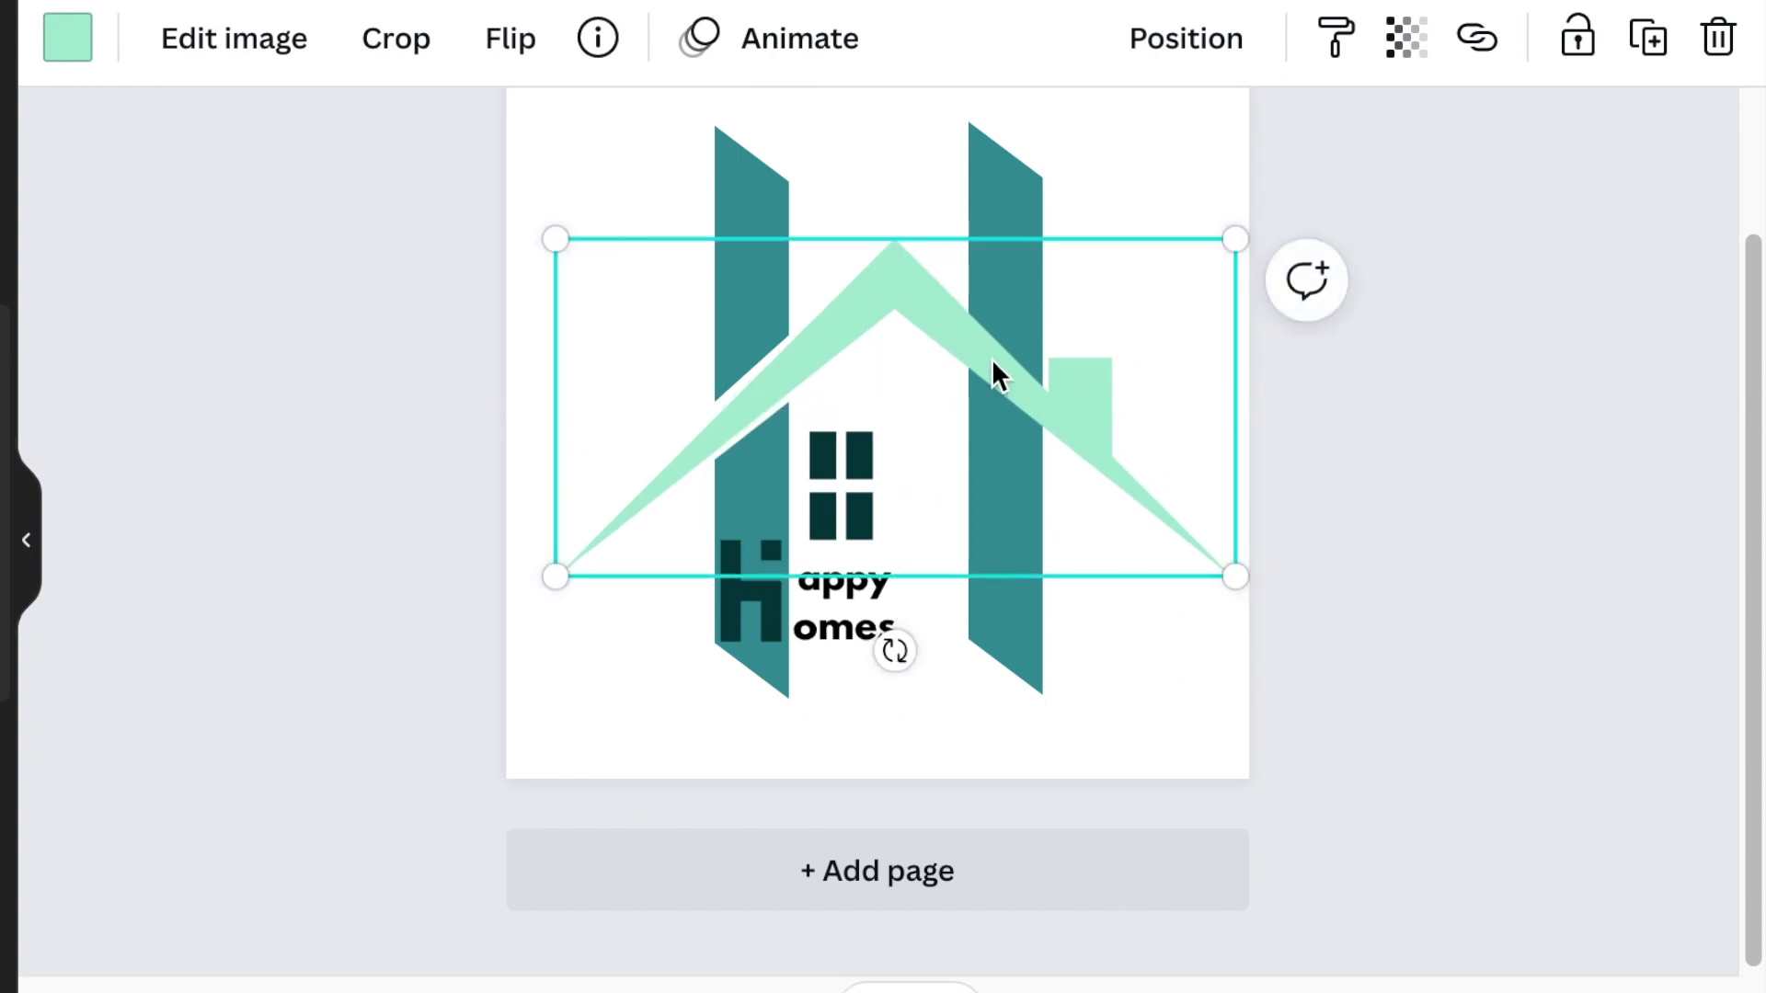
pyautogui.click(412, 57)
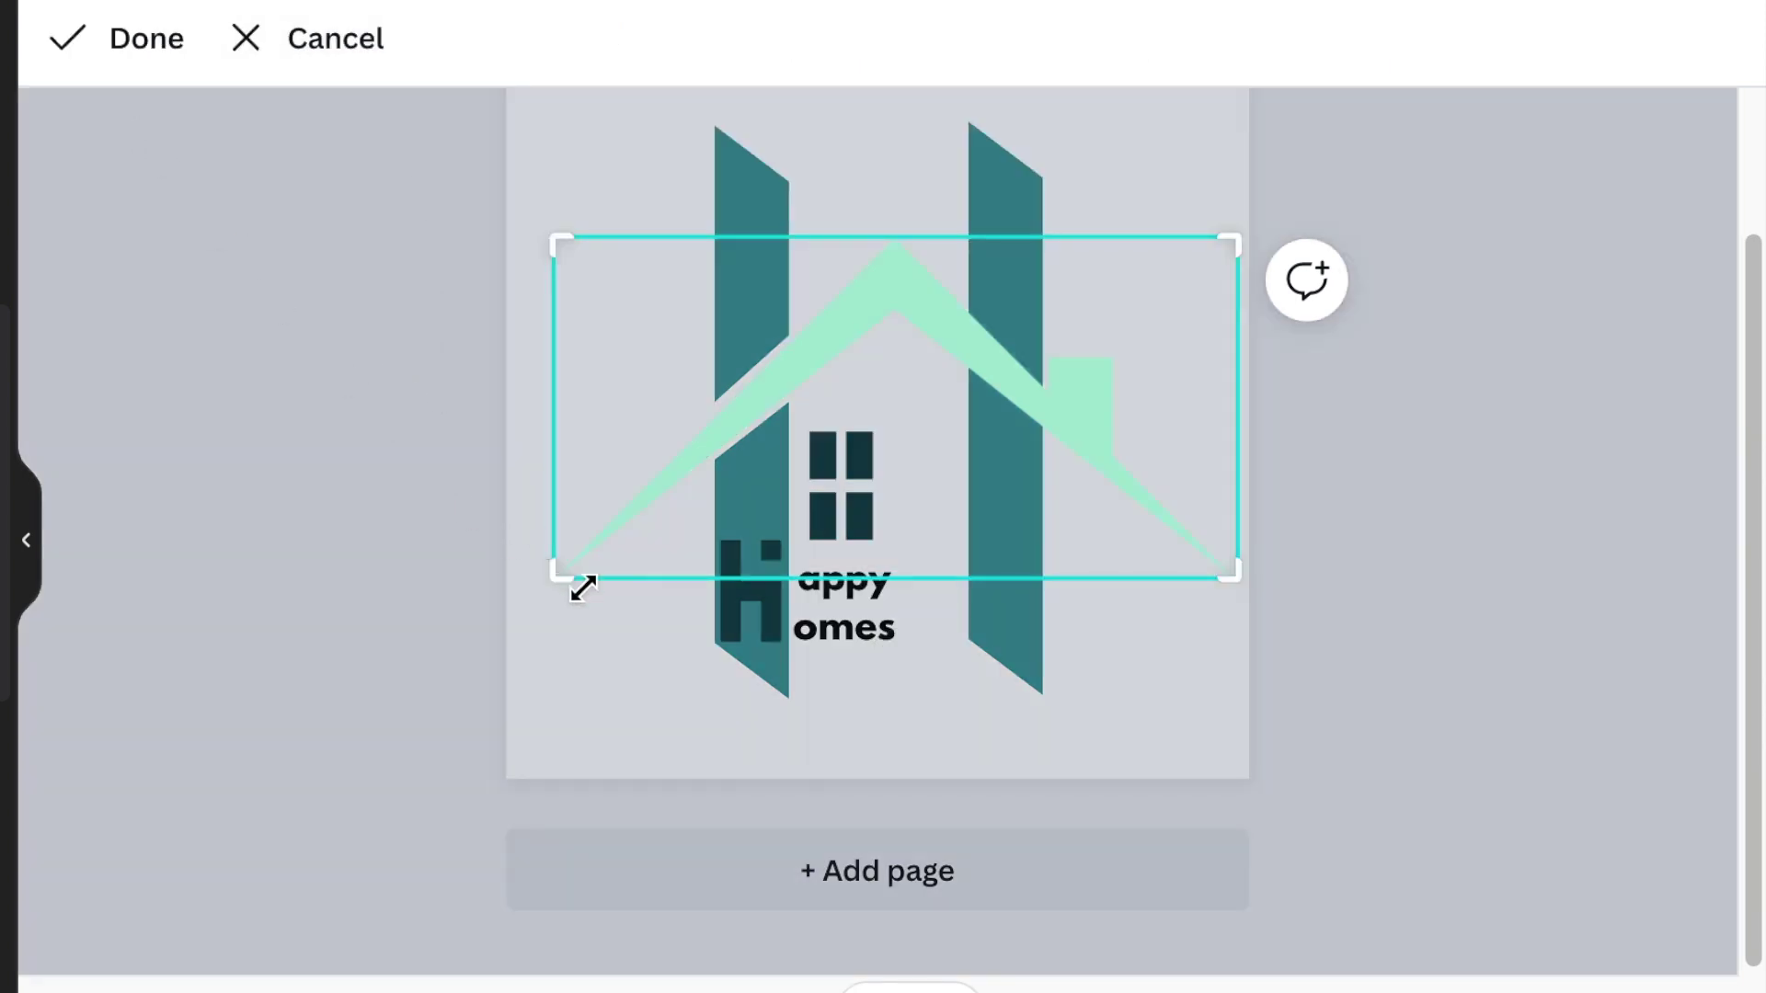
pyautogui.moveTo(552, 576); pyautogui.dragTo(1049, 552)
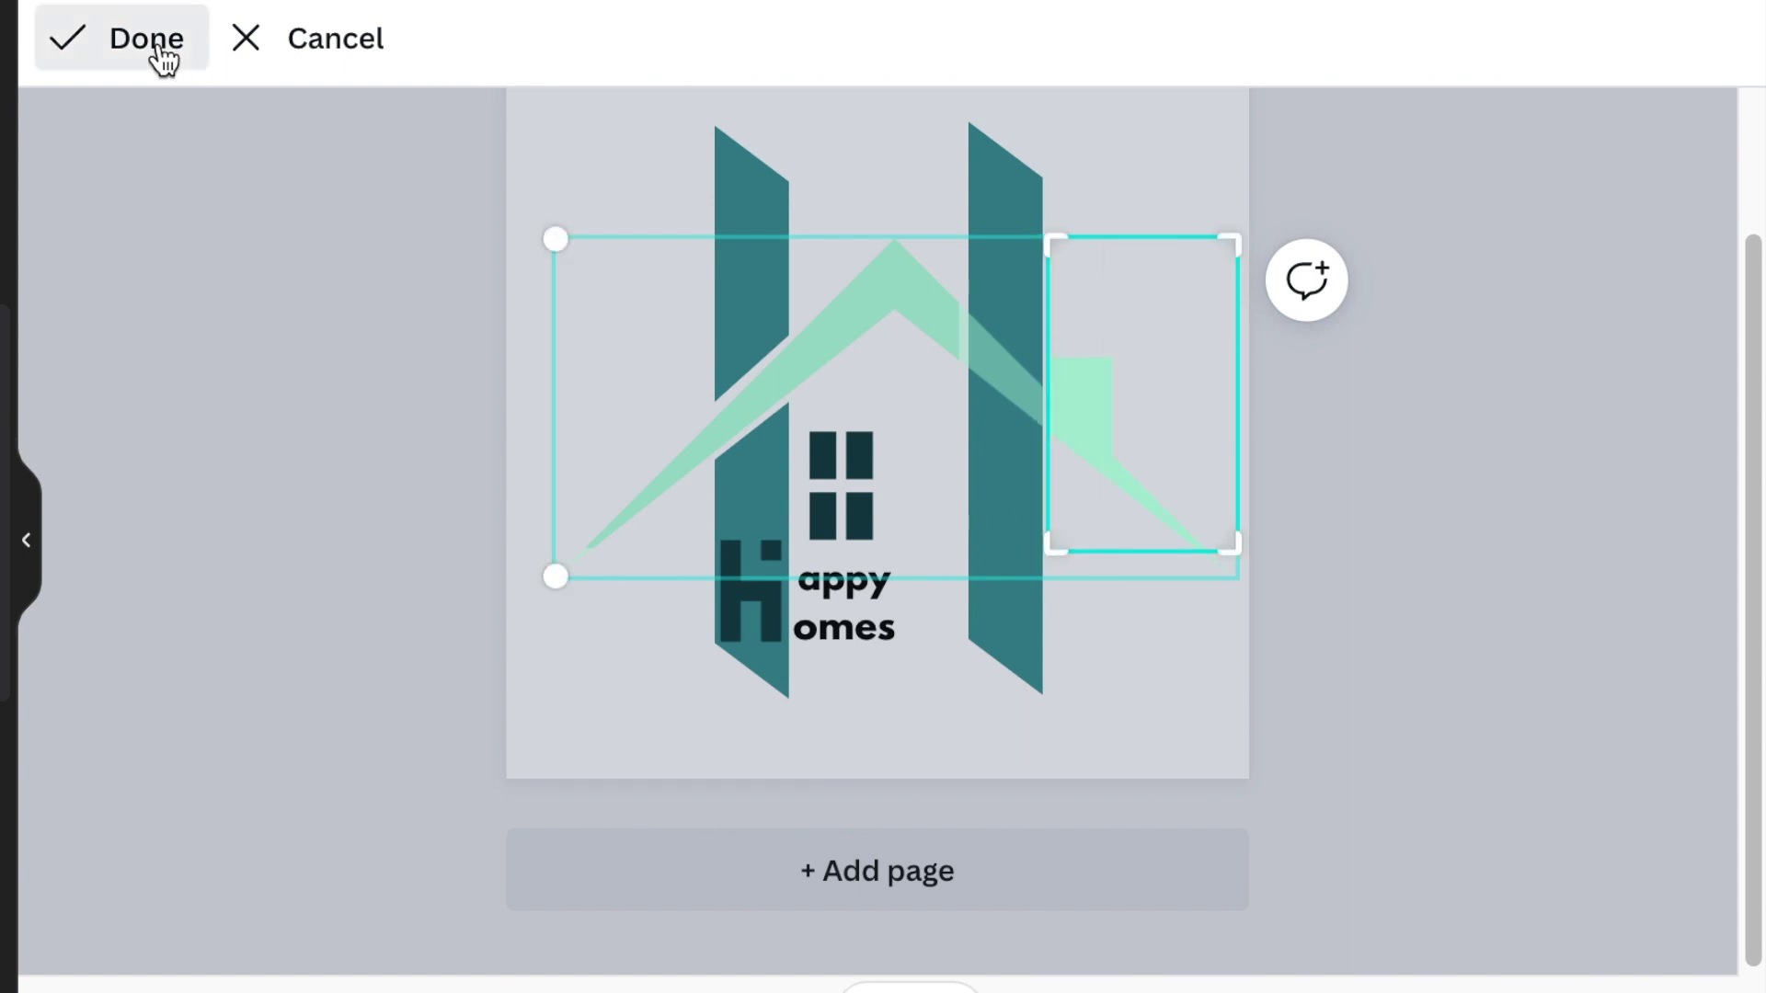
pyautogui.click(152, 41)
pyautogui.click(346, 465)
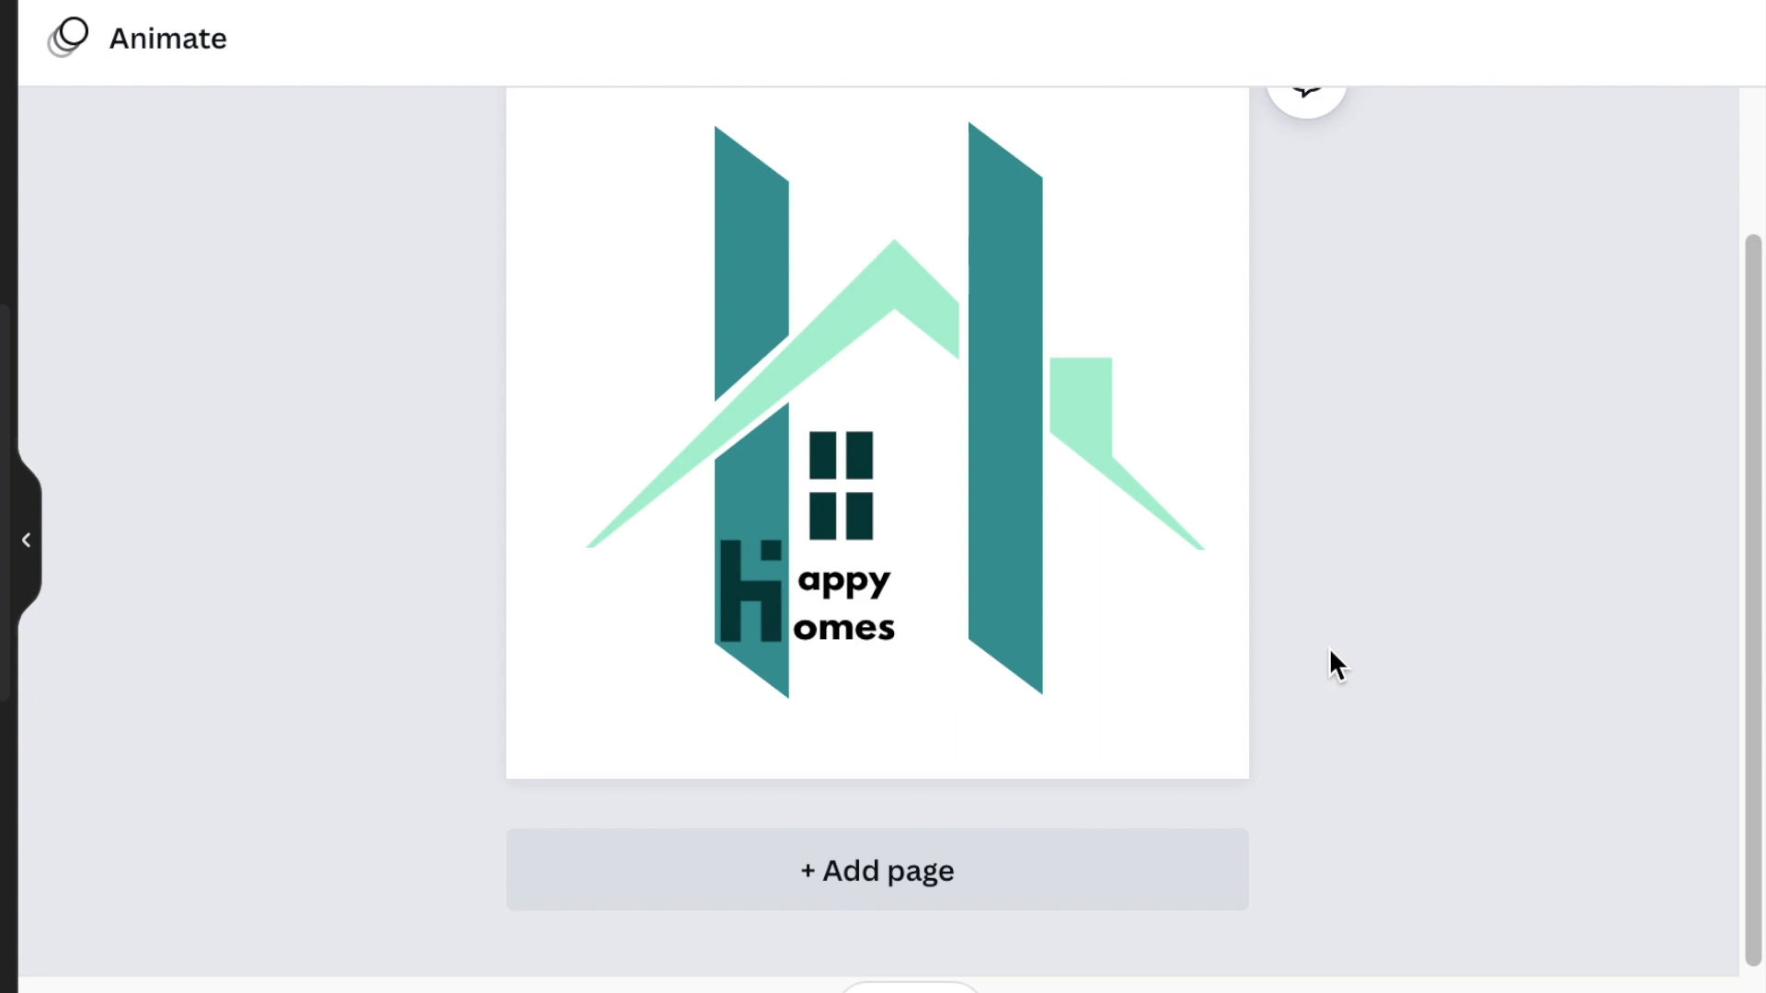
# Step: Download the Happy Homes logo design as a PNG and dismiss the completion popup
pyautogui.scroll(1, 1325, 621)
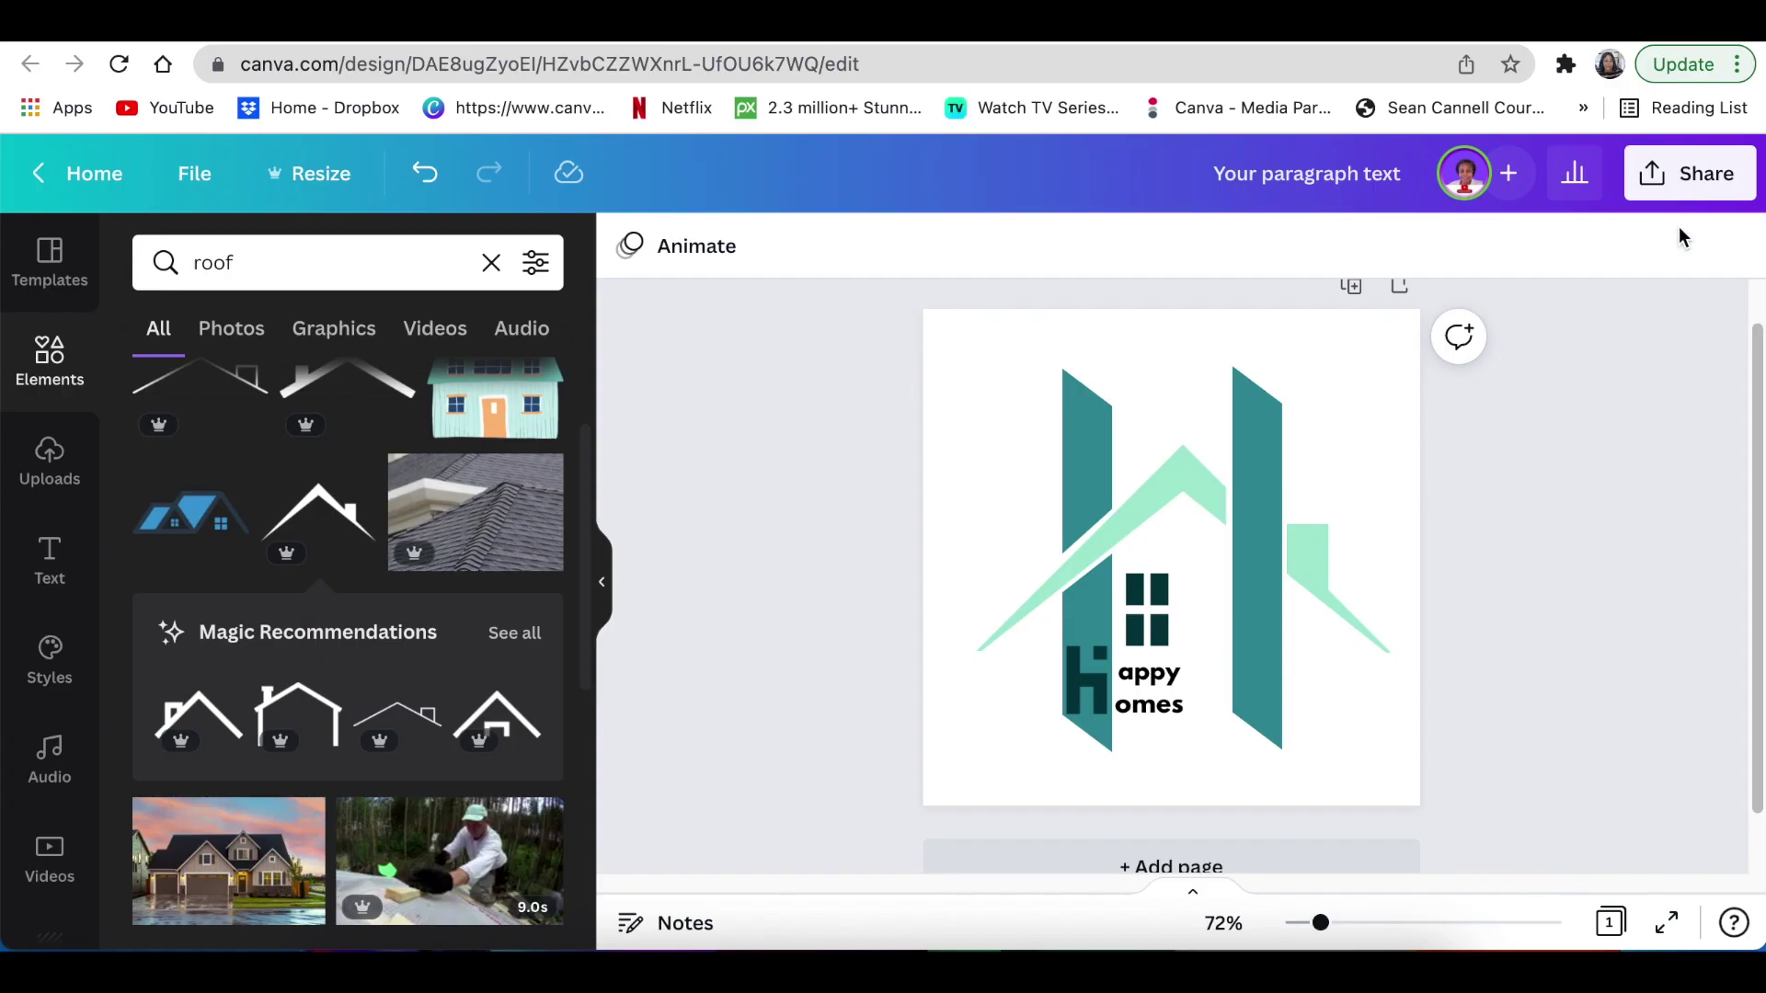
pyautogui.click(1691, 184)
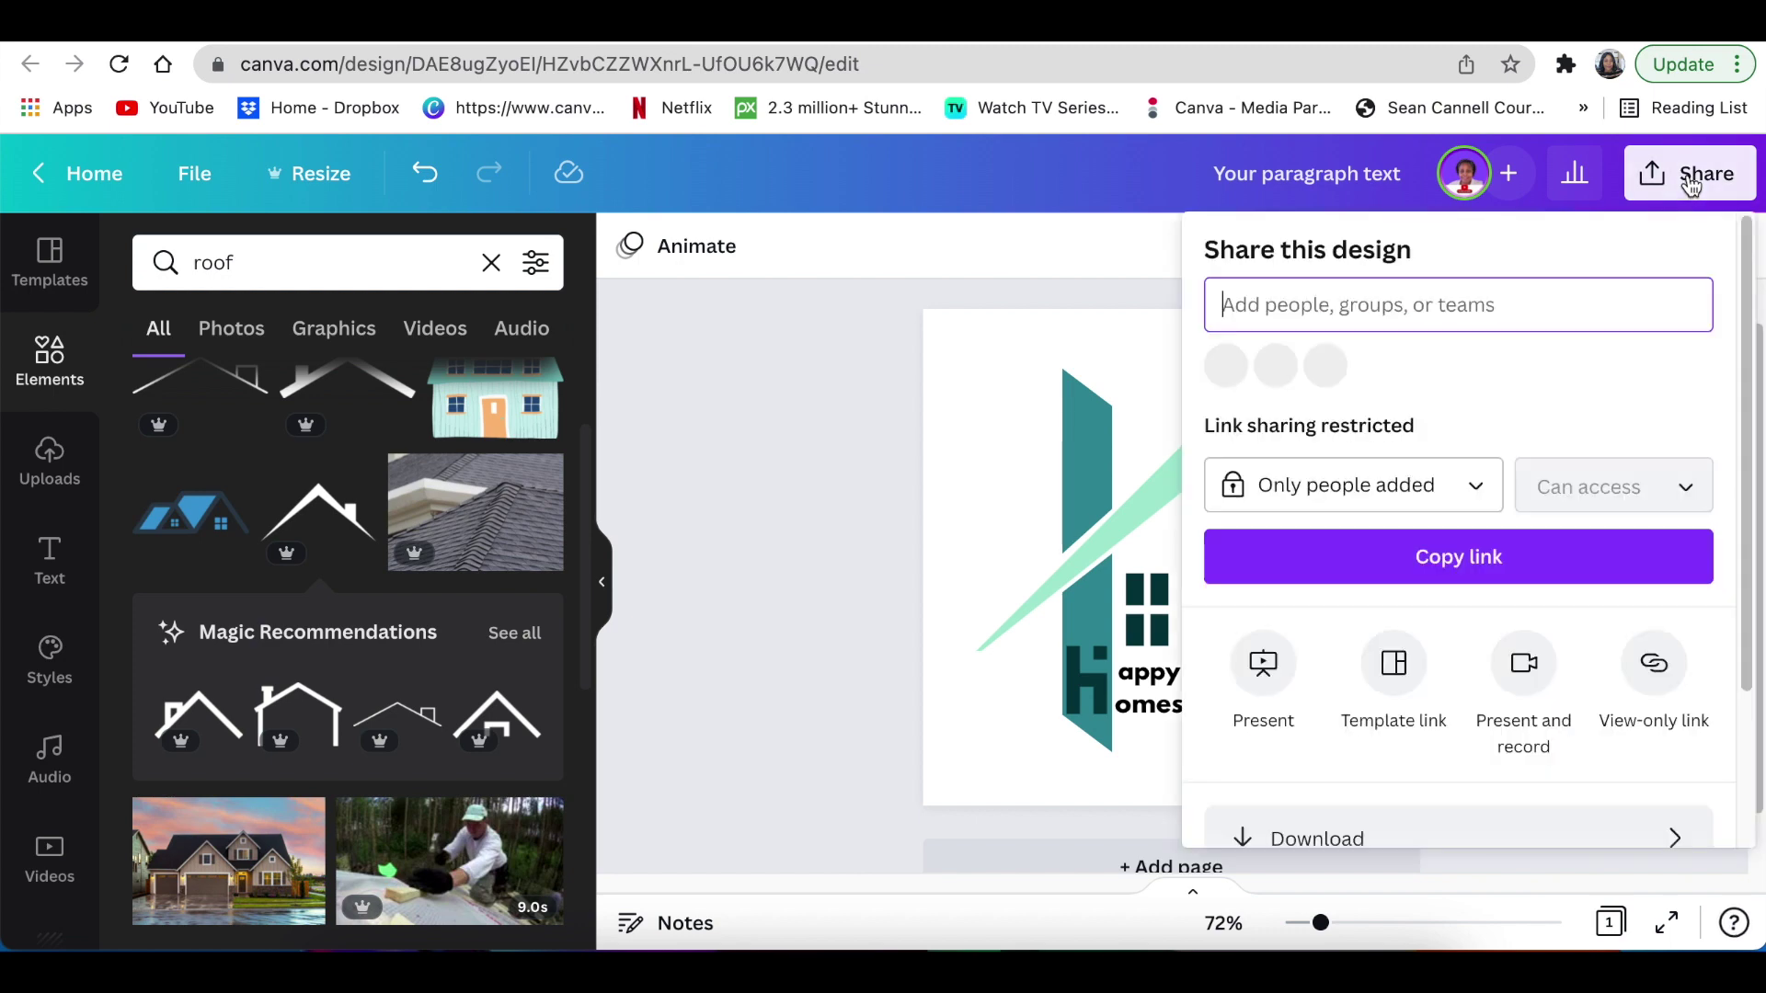
pyautogui.scroll(-3, 1604, 572)
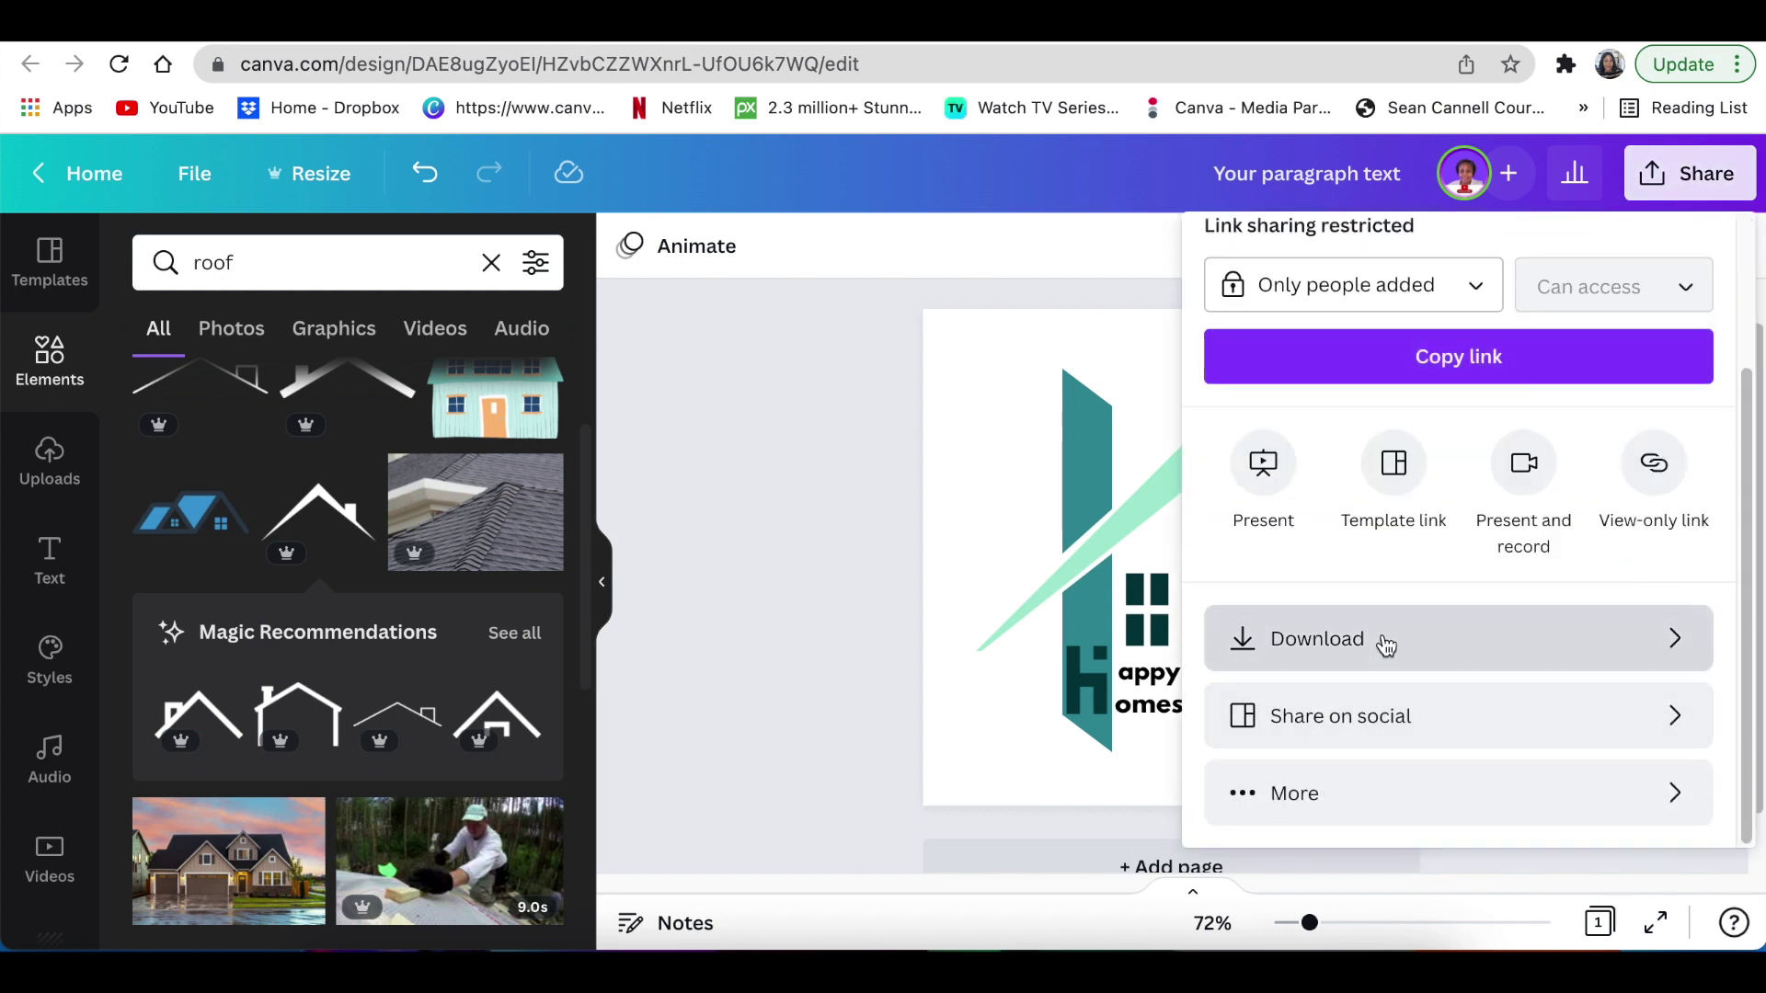
pyautogui.click(1383, 643)
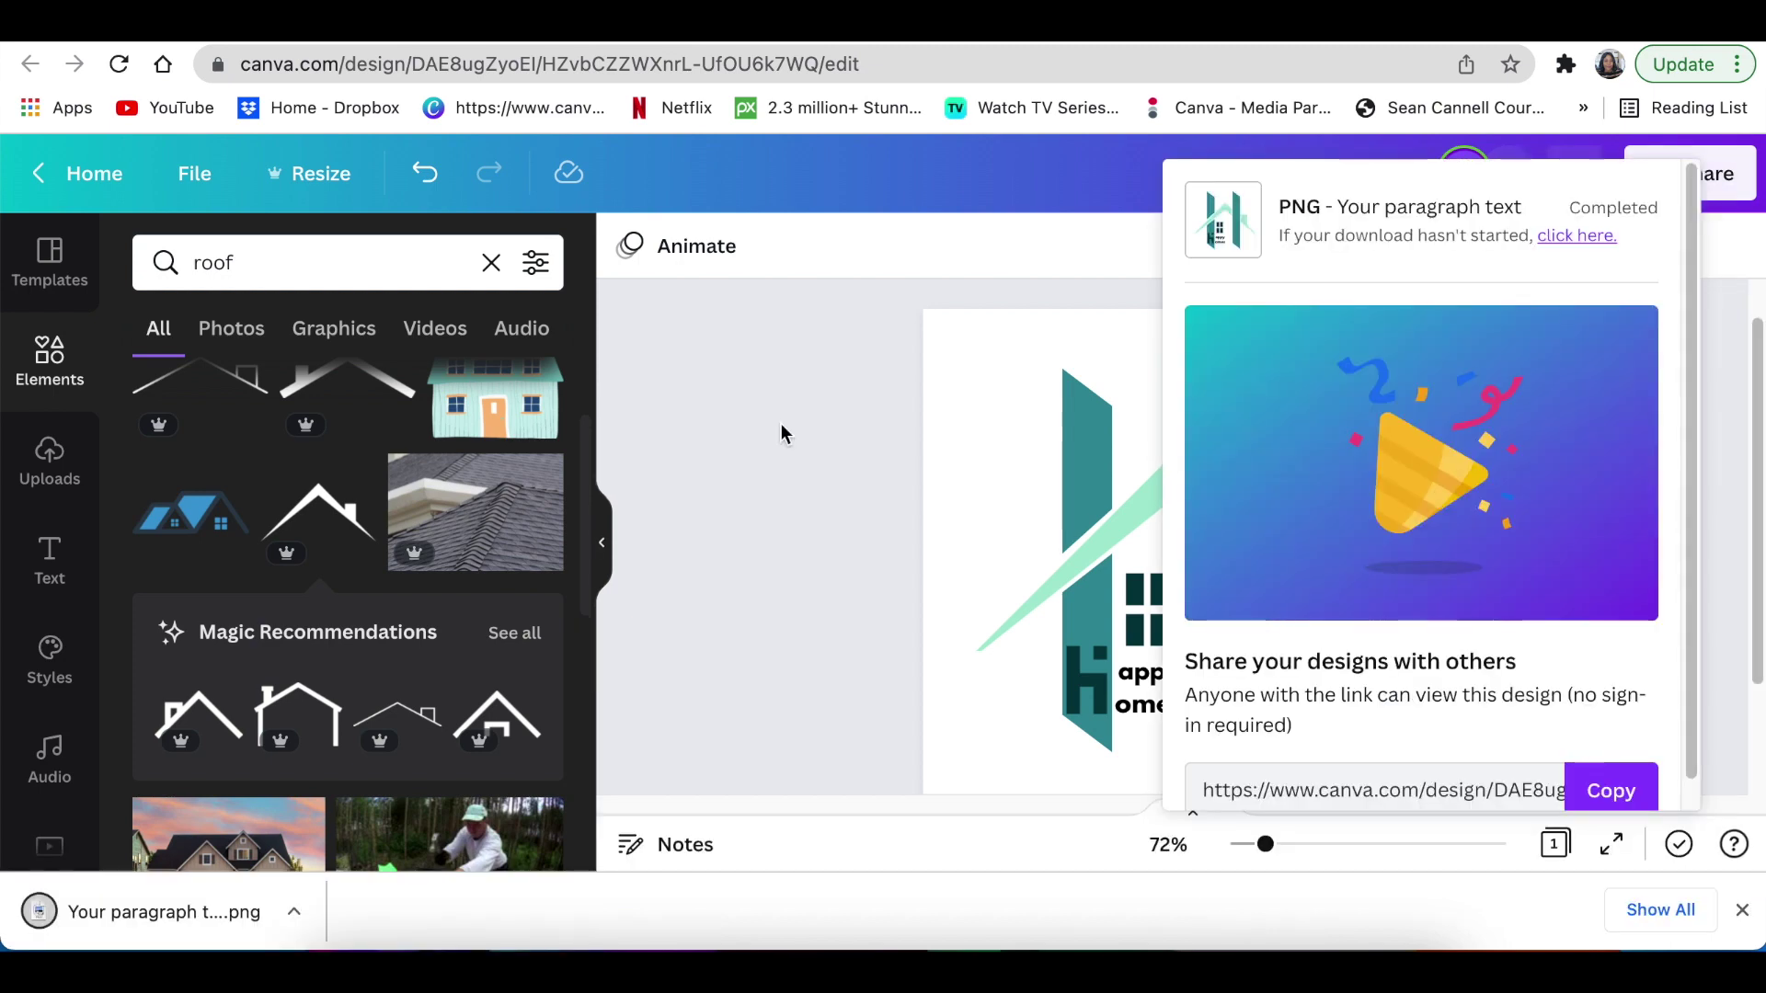
pyautogui.click(781, 434)
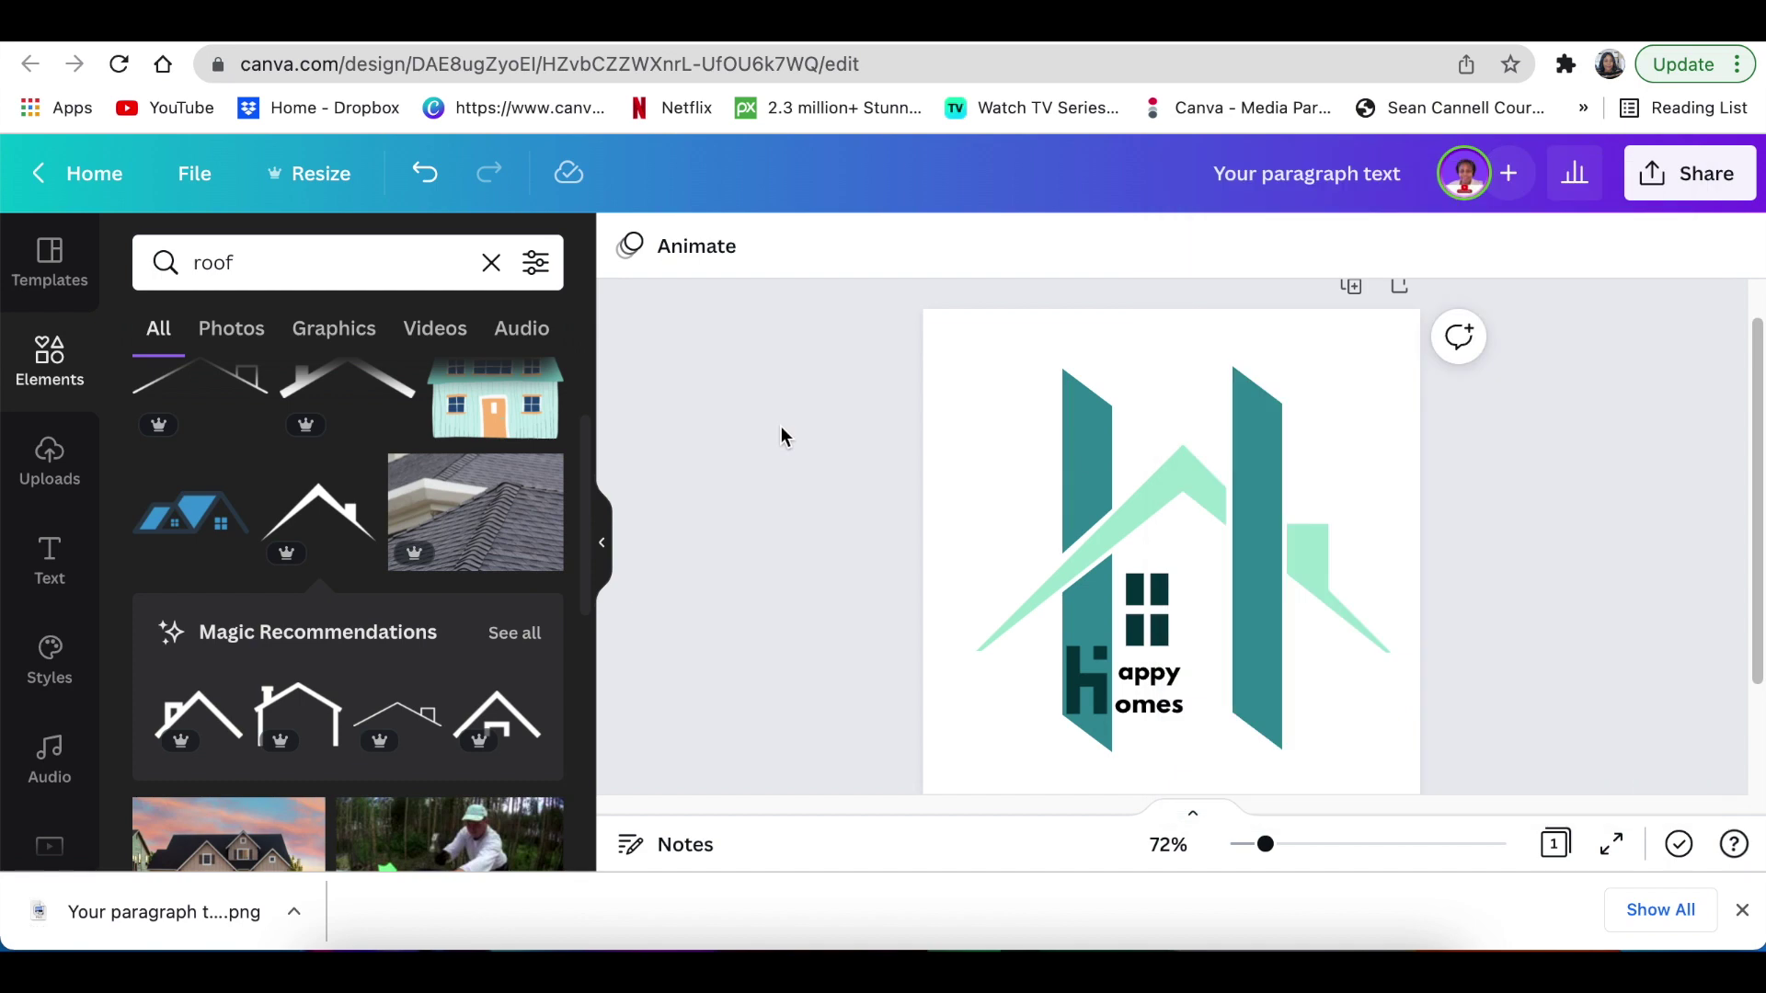
# Step: Add a blank second page to the design
pyautogui.scroll(-1, 1440, 561)
pyautogui.scroll(-2, 1441, 561)
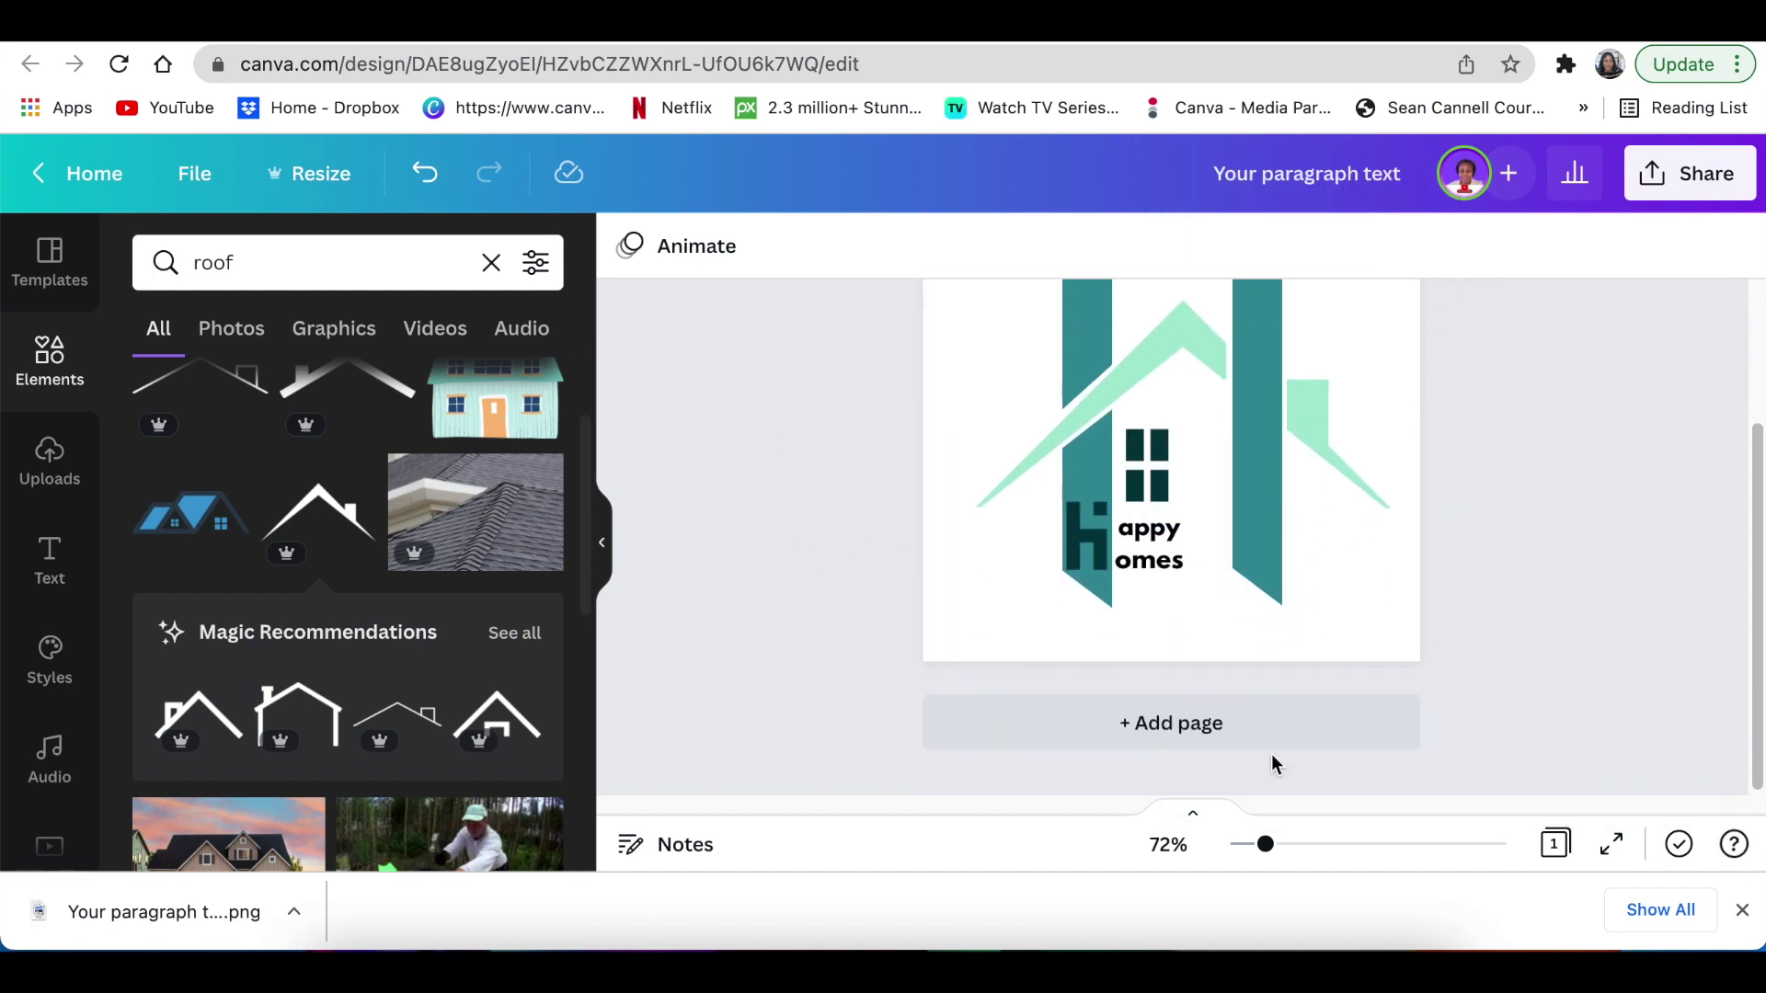
pyautogui.click(1157, 726)
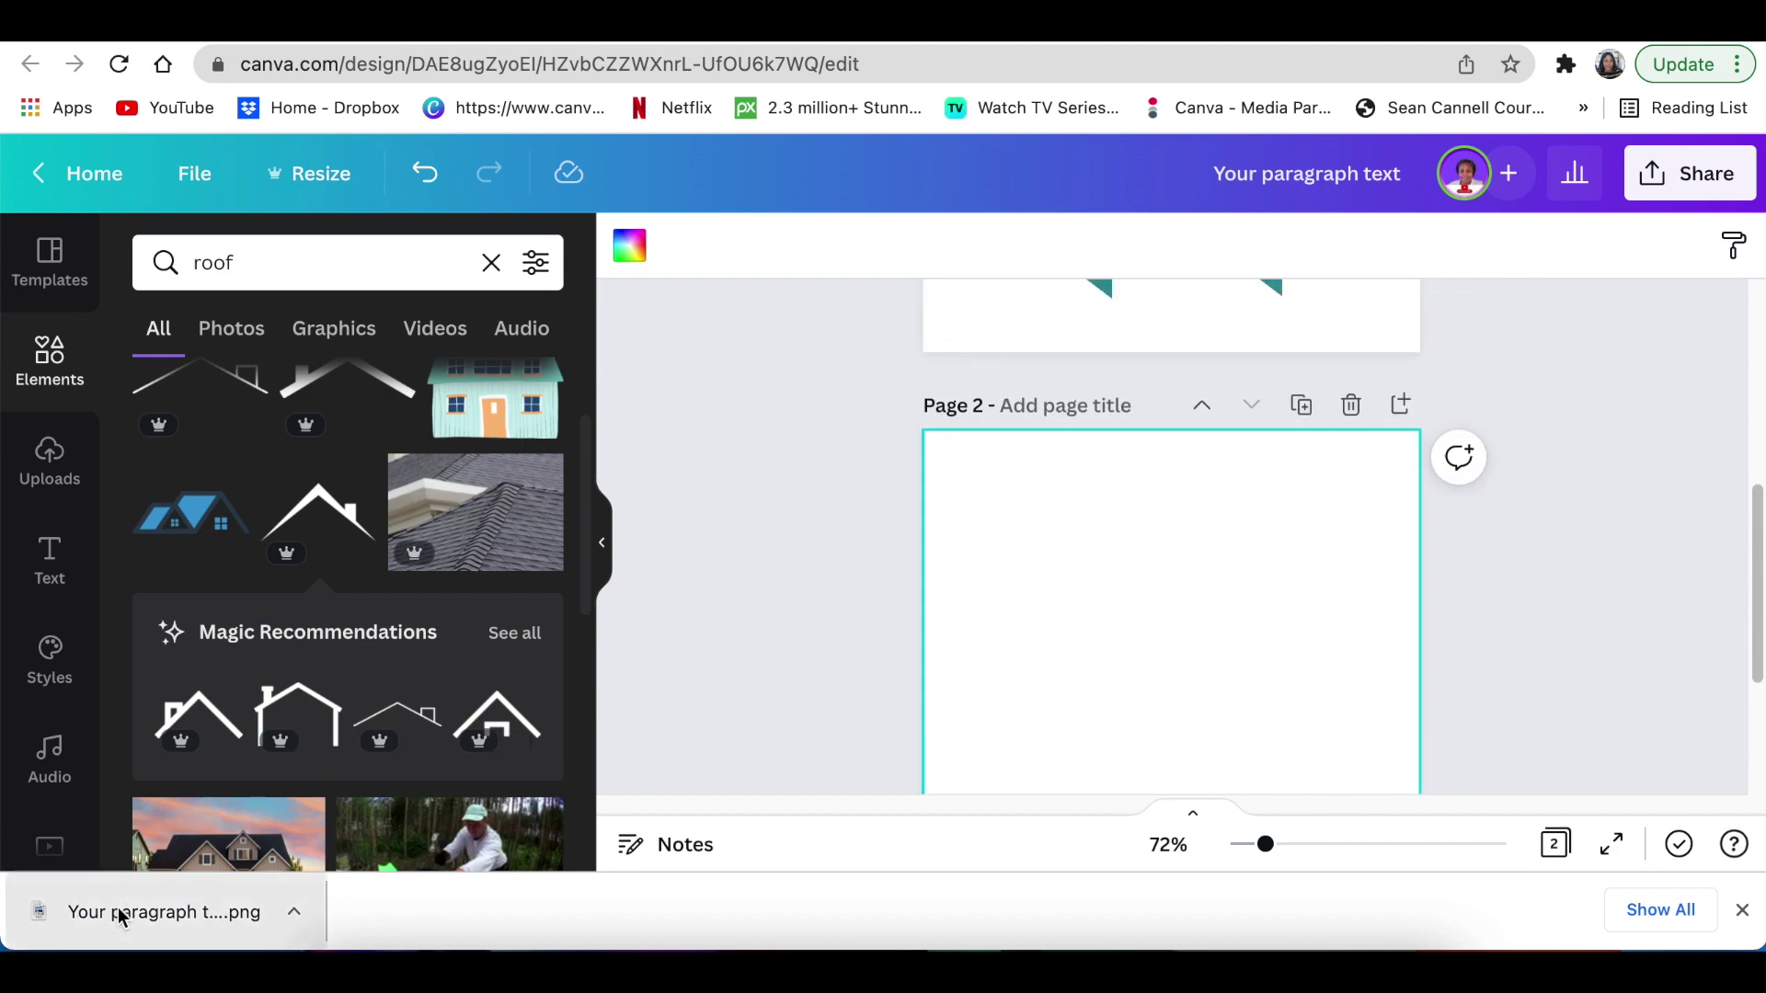
# Step: Drop the downloaded logo PNG onto page 2 and enlarge it to about 475 × 475
pyautogui.moveTo(120, 915); pyautogui.dragTo(1211, 648)
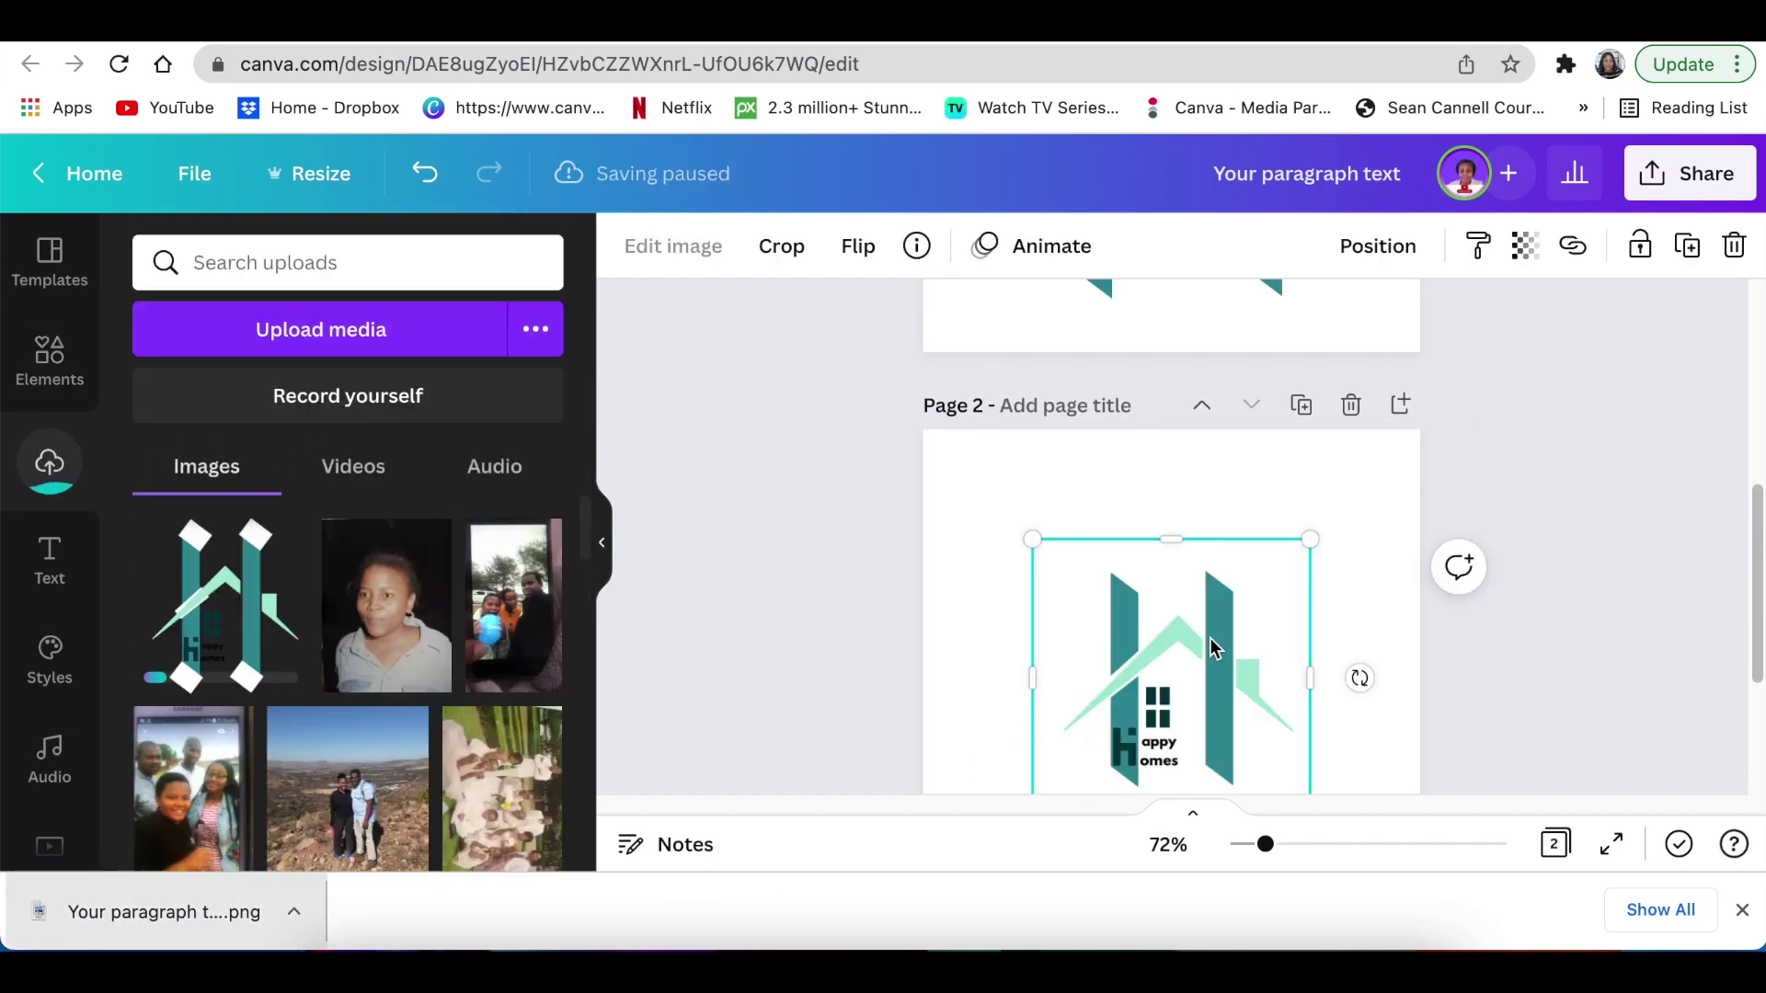
pyautogui.scroll(-2, 1307, 621)
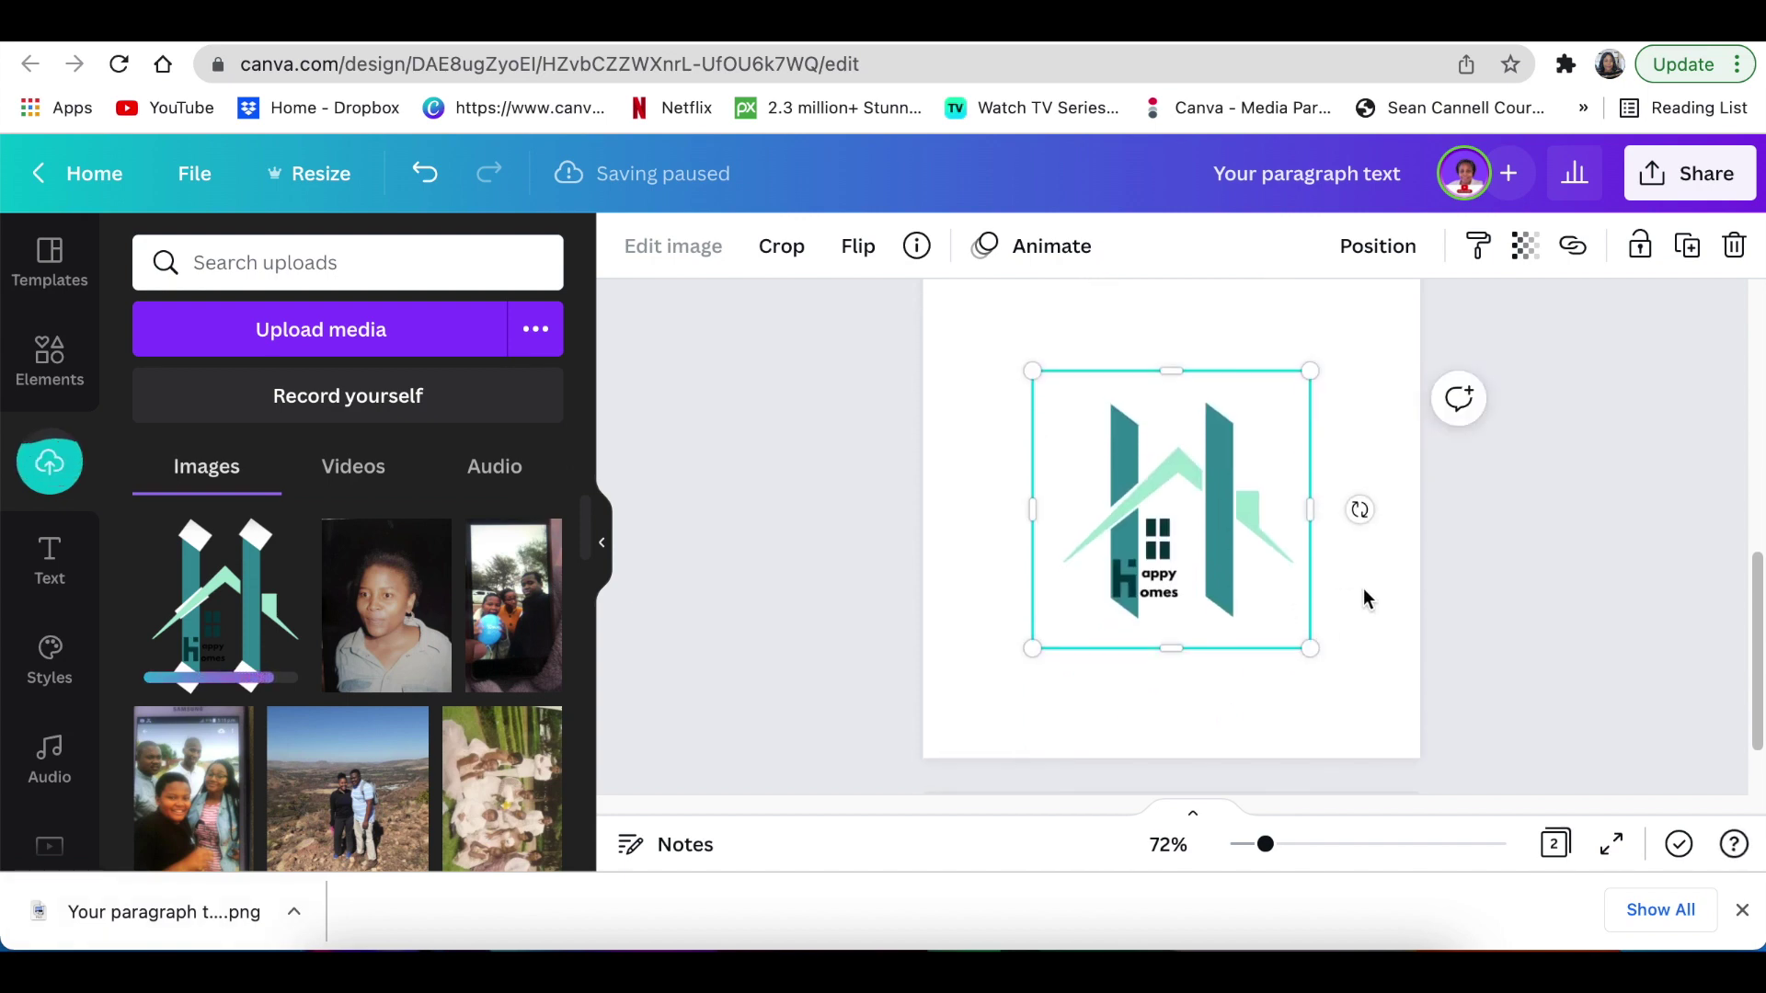
pyautogui.moveTo(1270, 602); pyautogui.dragTo(1187, 505)
pyautogui.scroll(2, 1249, 662)
pyautogui.scroll(2, 1247, 658)
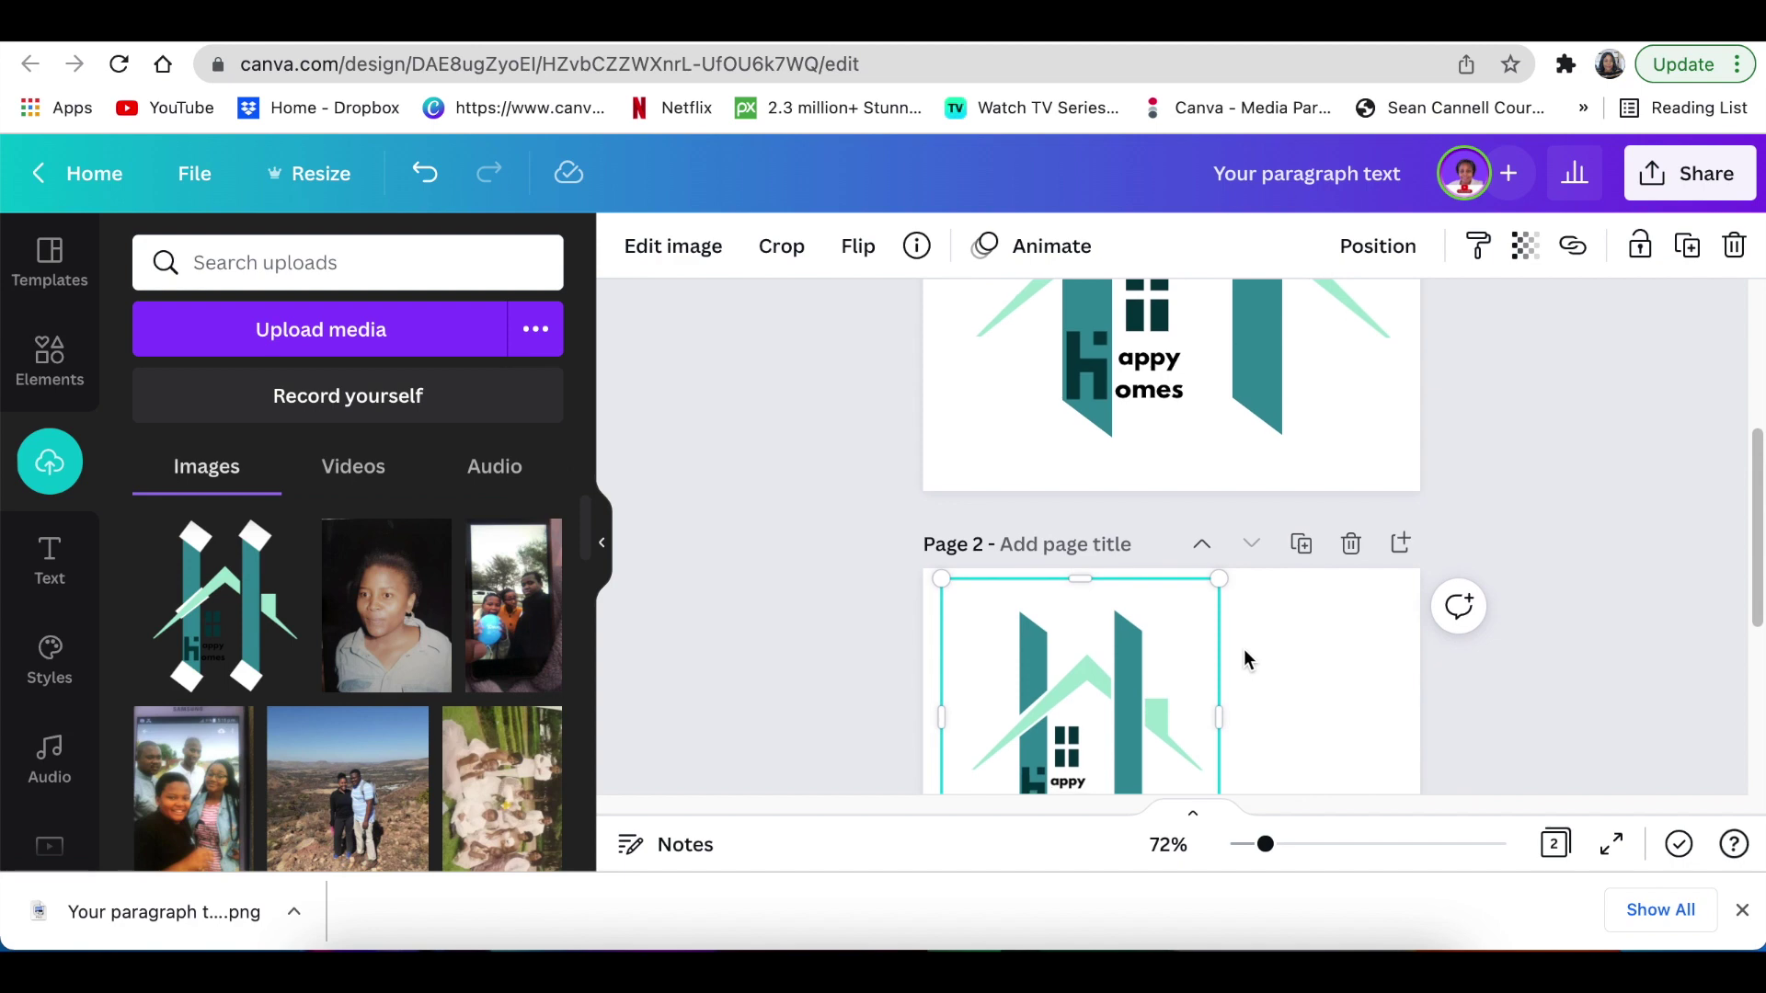
pyautogui.scroll(-2, 1242, 648)
pyautogui.moveTo(1221, 715); pyautogui.dragTo(1334, 821)
pyautogui.scroll(-2, 1283, 708)
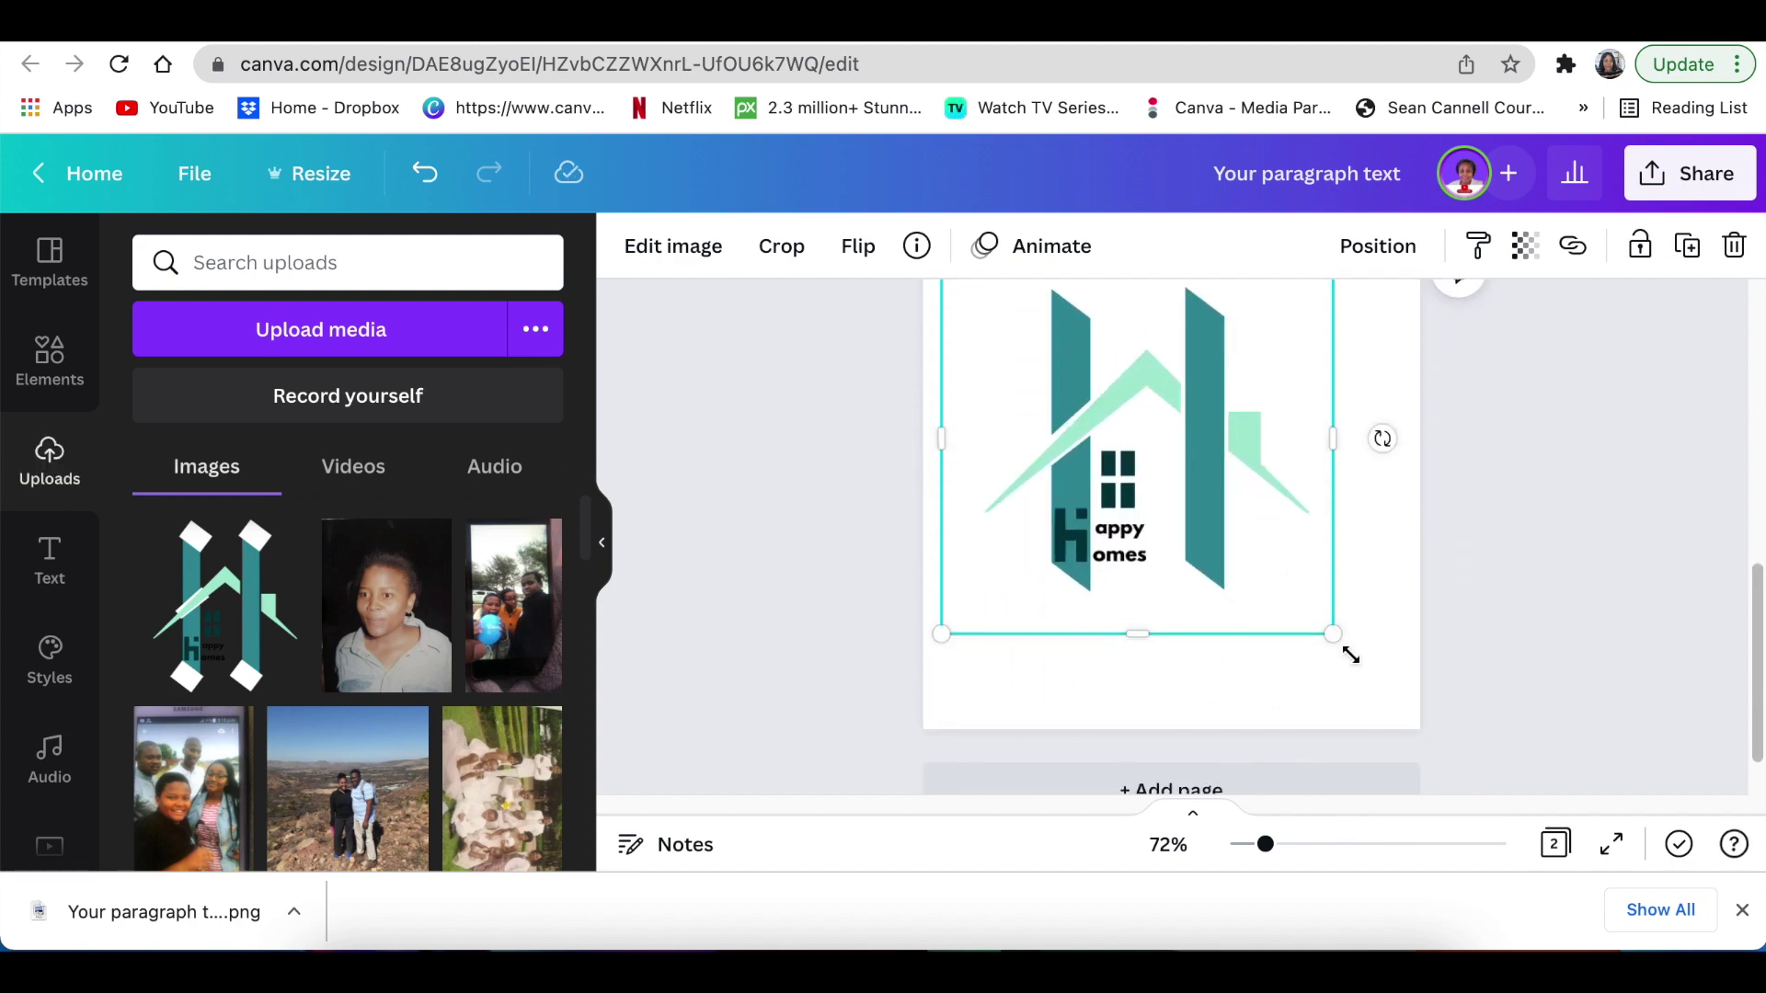
pyautogui.moveTo(1350, 655); pyautogui.dragTo(1380, 625)
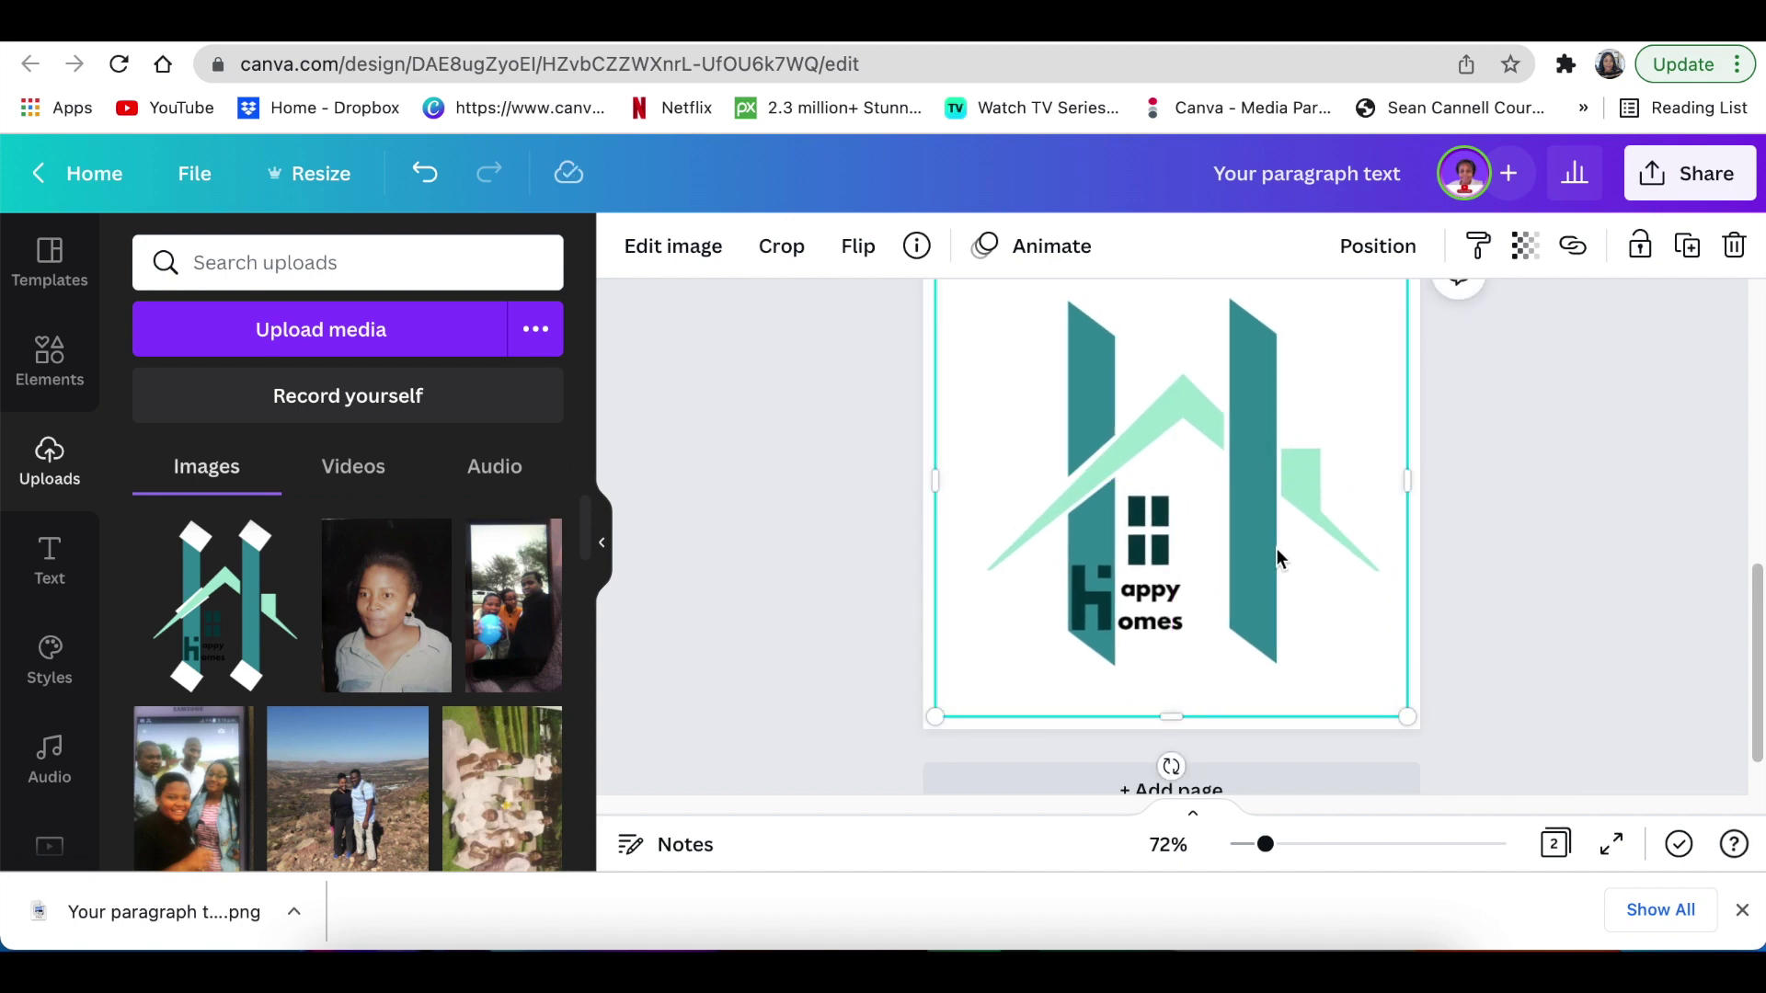
# Step: Strip the logo image's background with BG Remover and apply the result
pyautogui.click(664, 248)
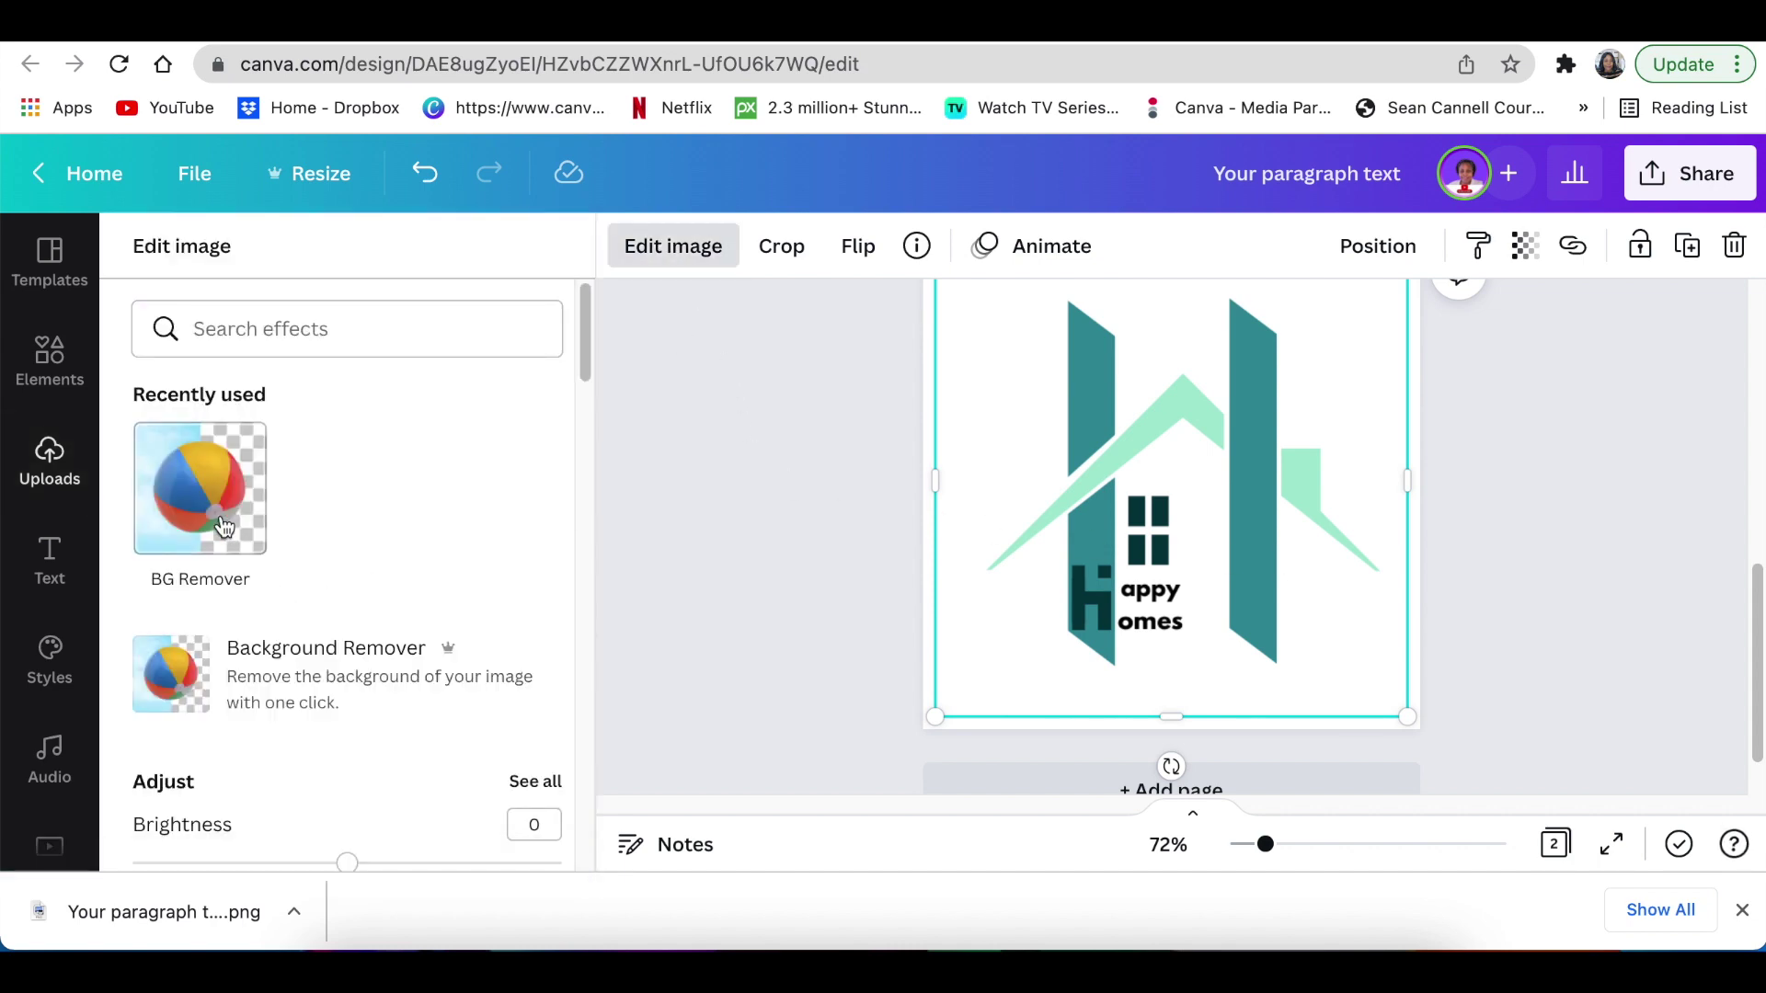
pyautogui.click(209, 495)
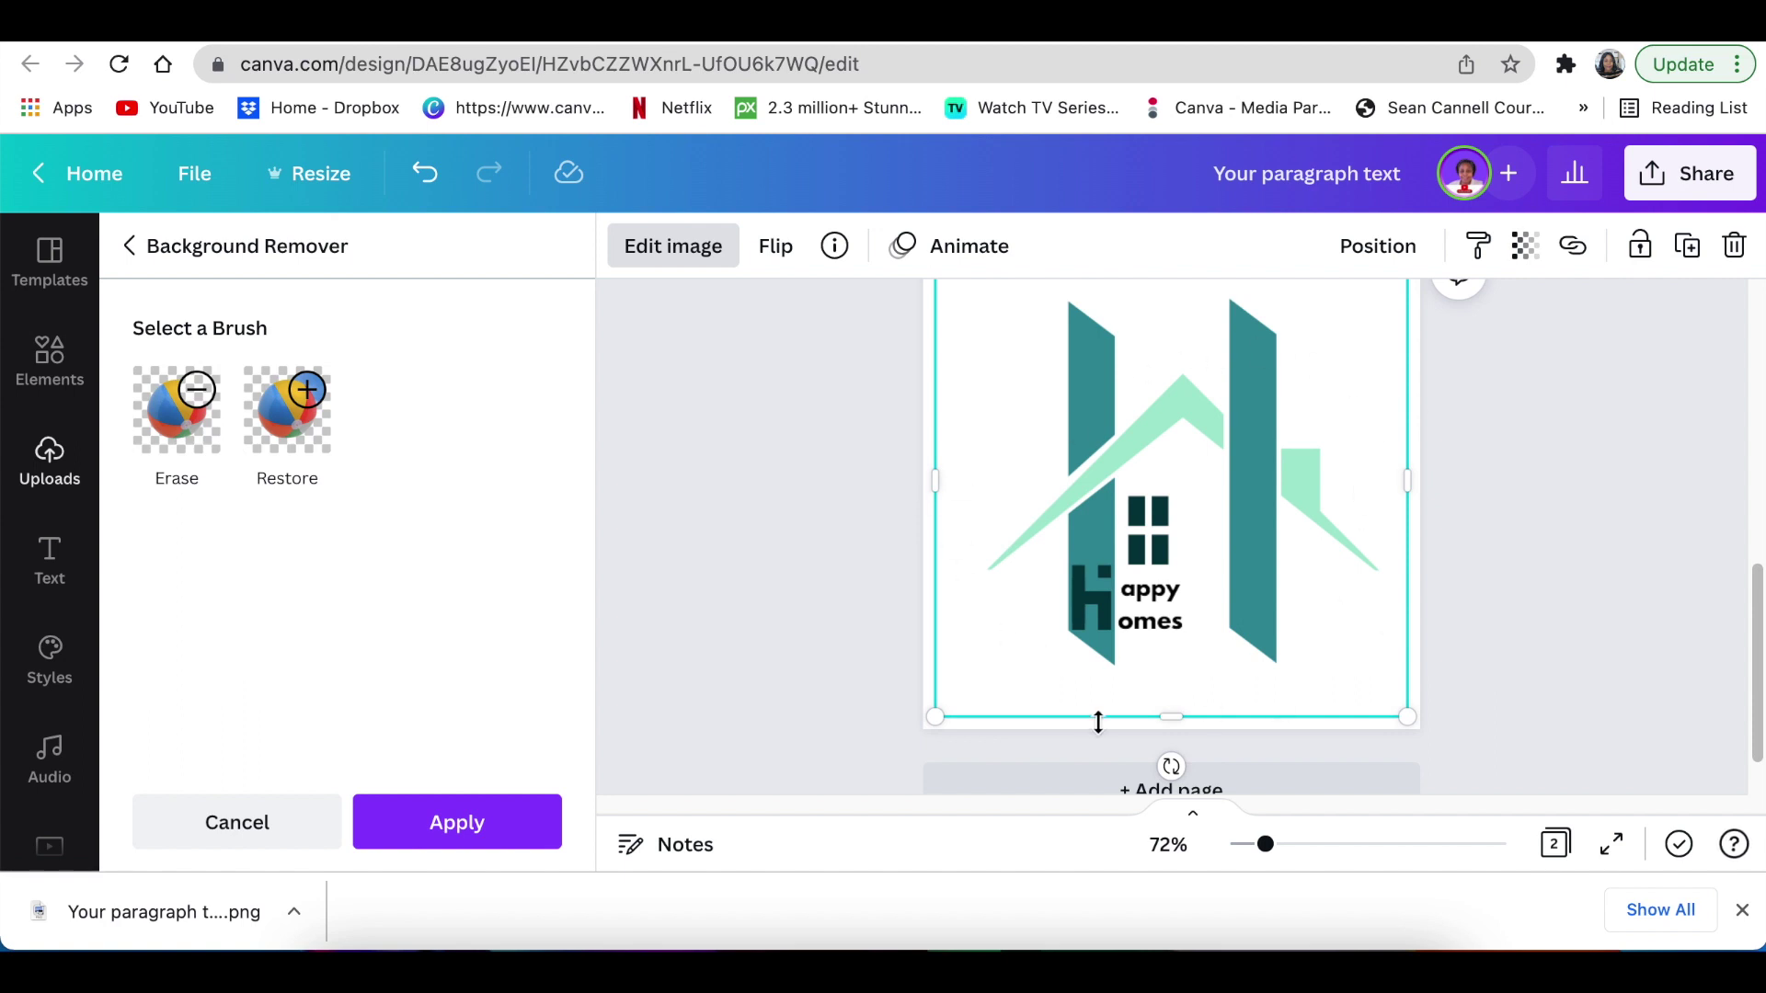
pyautogui.click(435, 826)
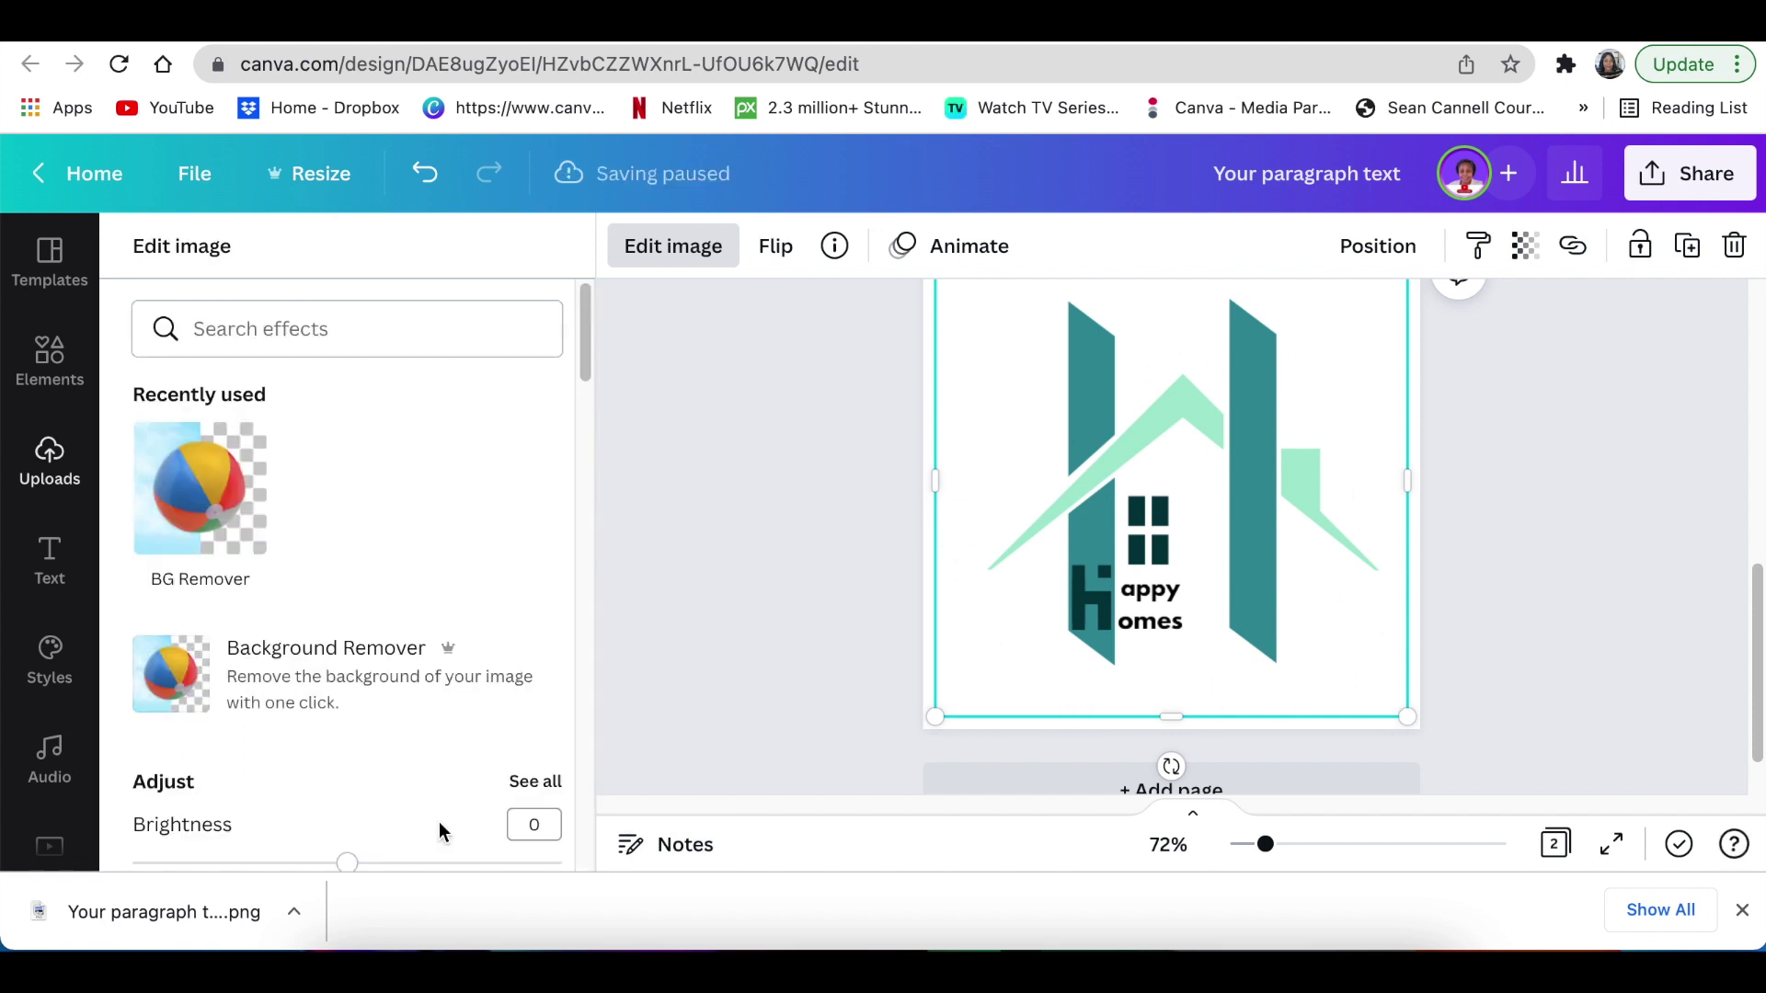
pyautogui.click(792, 629)
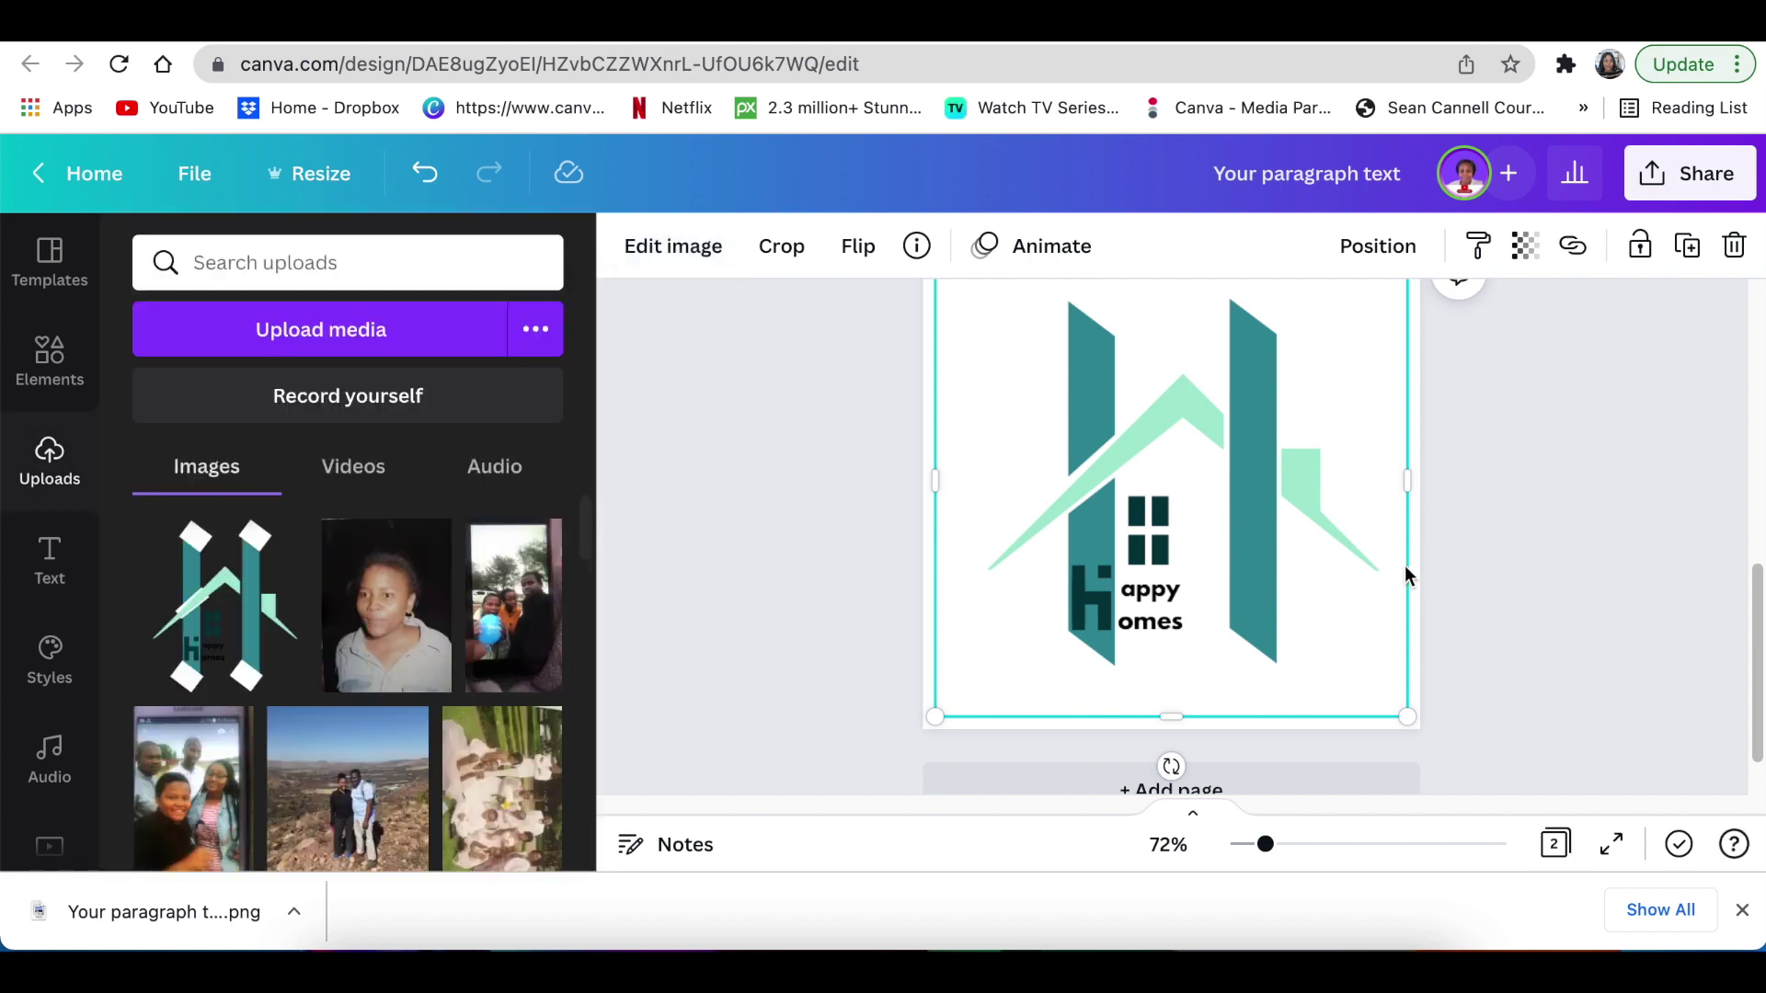
# Step: Download only page 2 as a transparent-background PNG, then switch to Photopea
pyautogui.click(1711, 184)
pyautogui.scroll(-3, 1552, 588)
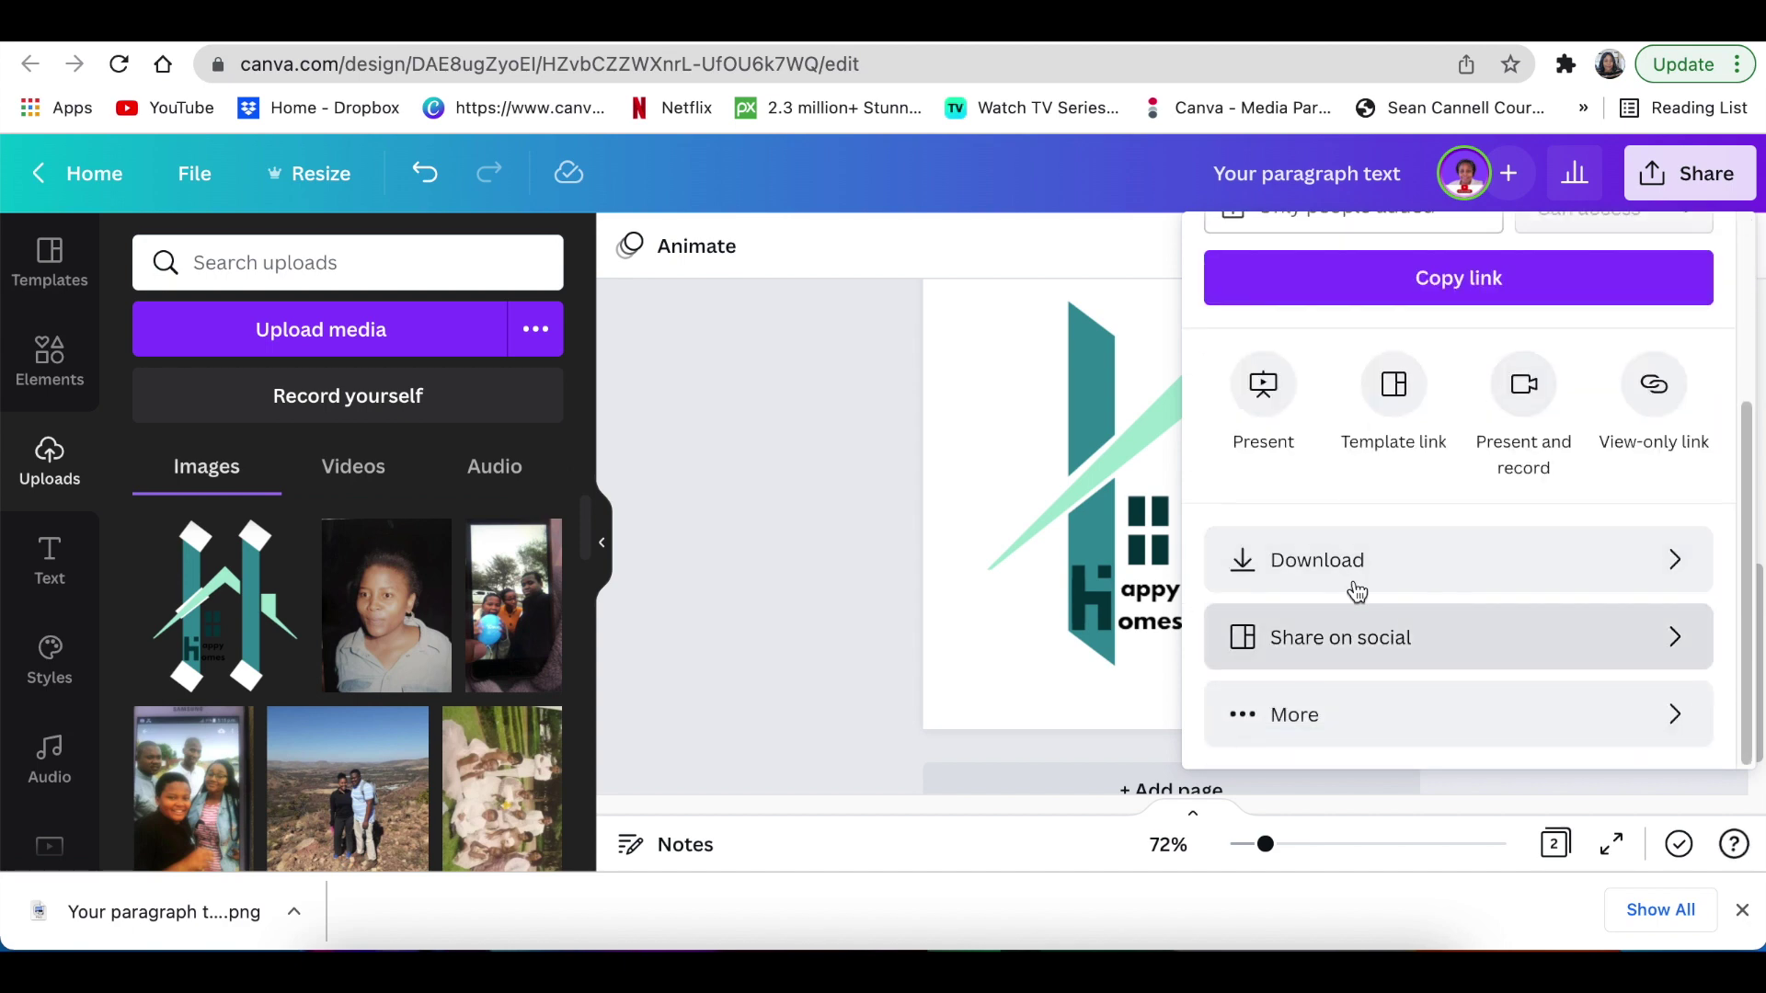
pyautogui.click(1352, 563)
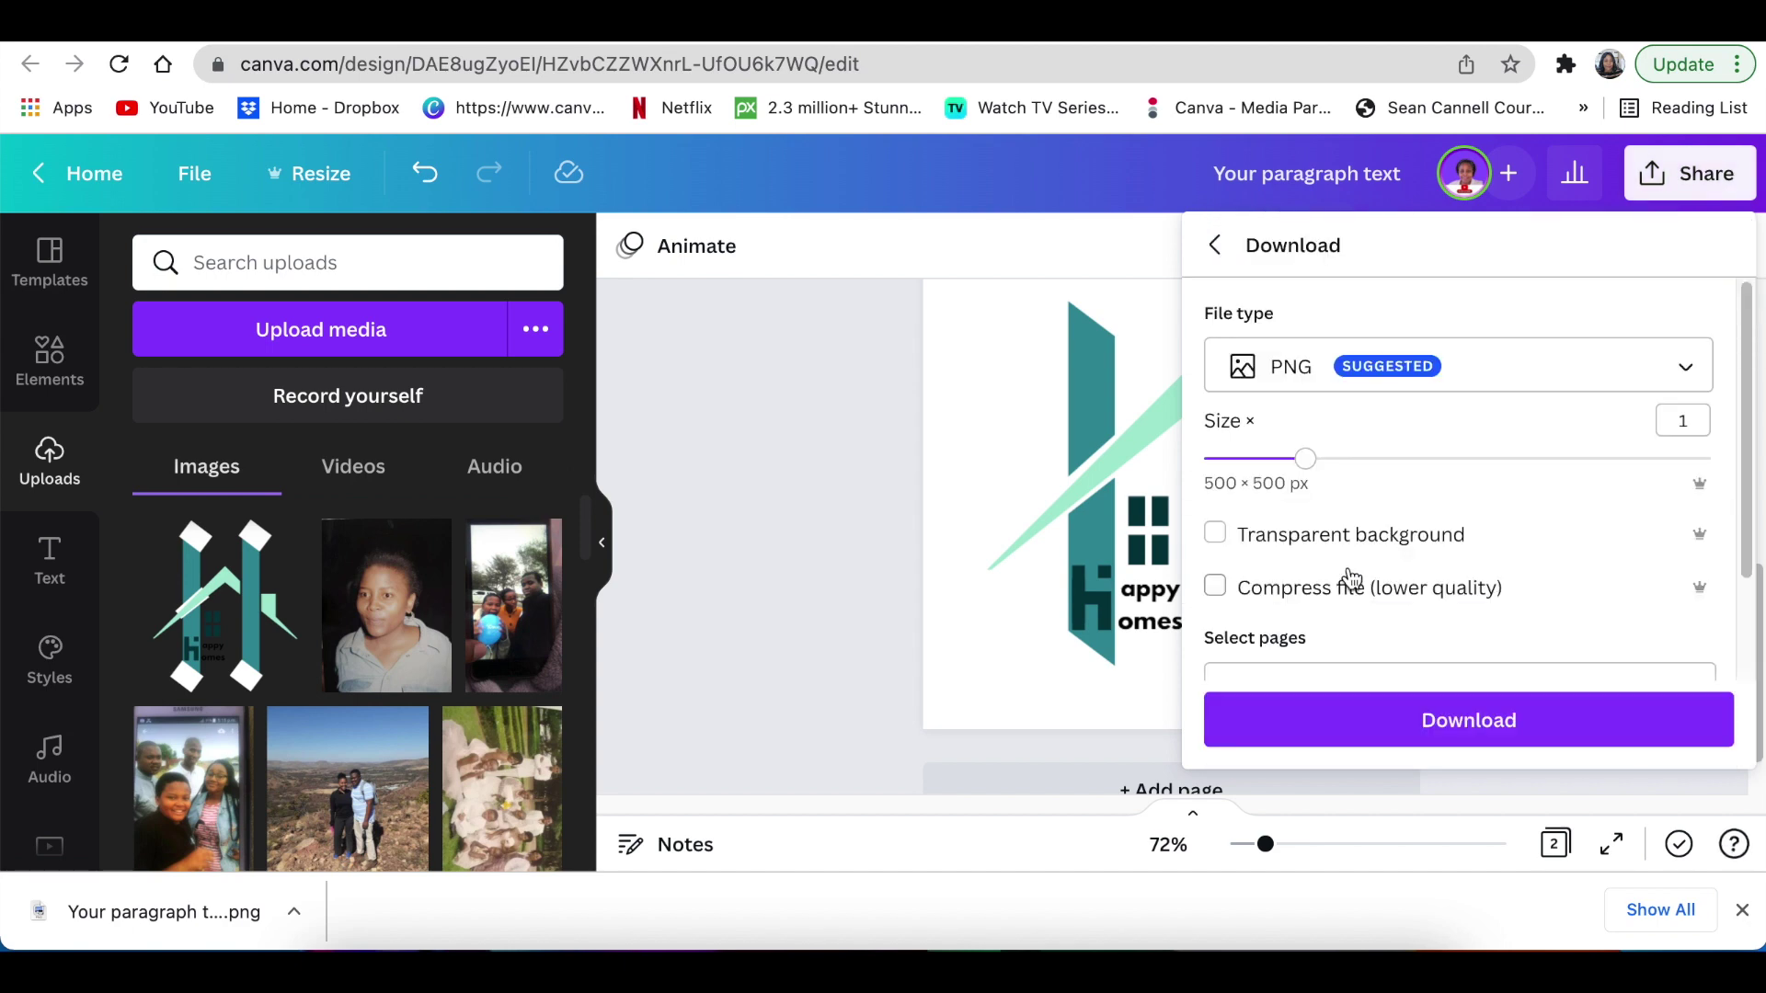
pyautogui.click(1215, 534)
pyautogui.scroll(-2, 1551, 619)
pyautogui.click(1657, 566)
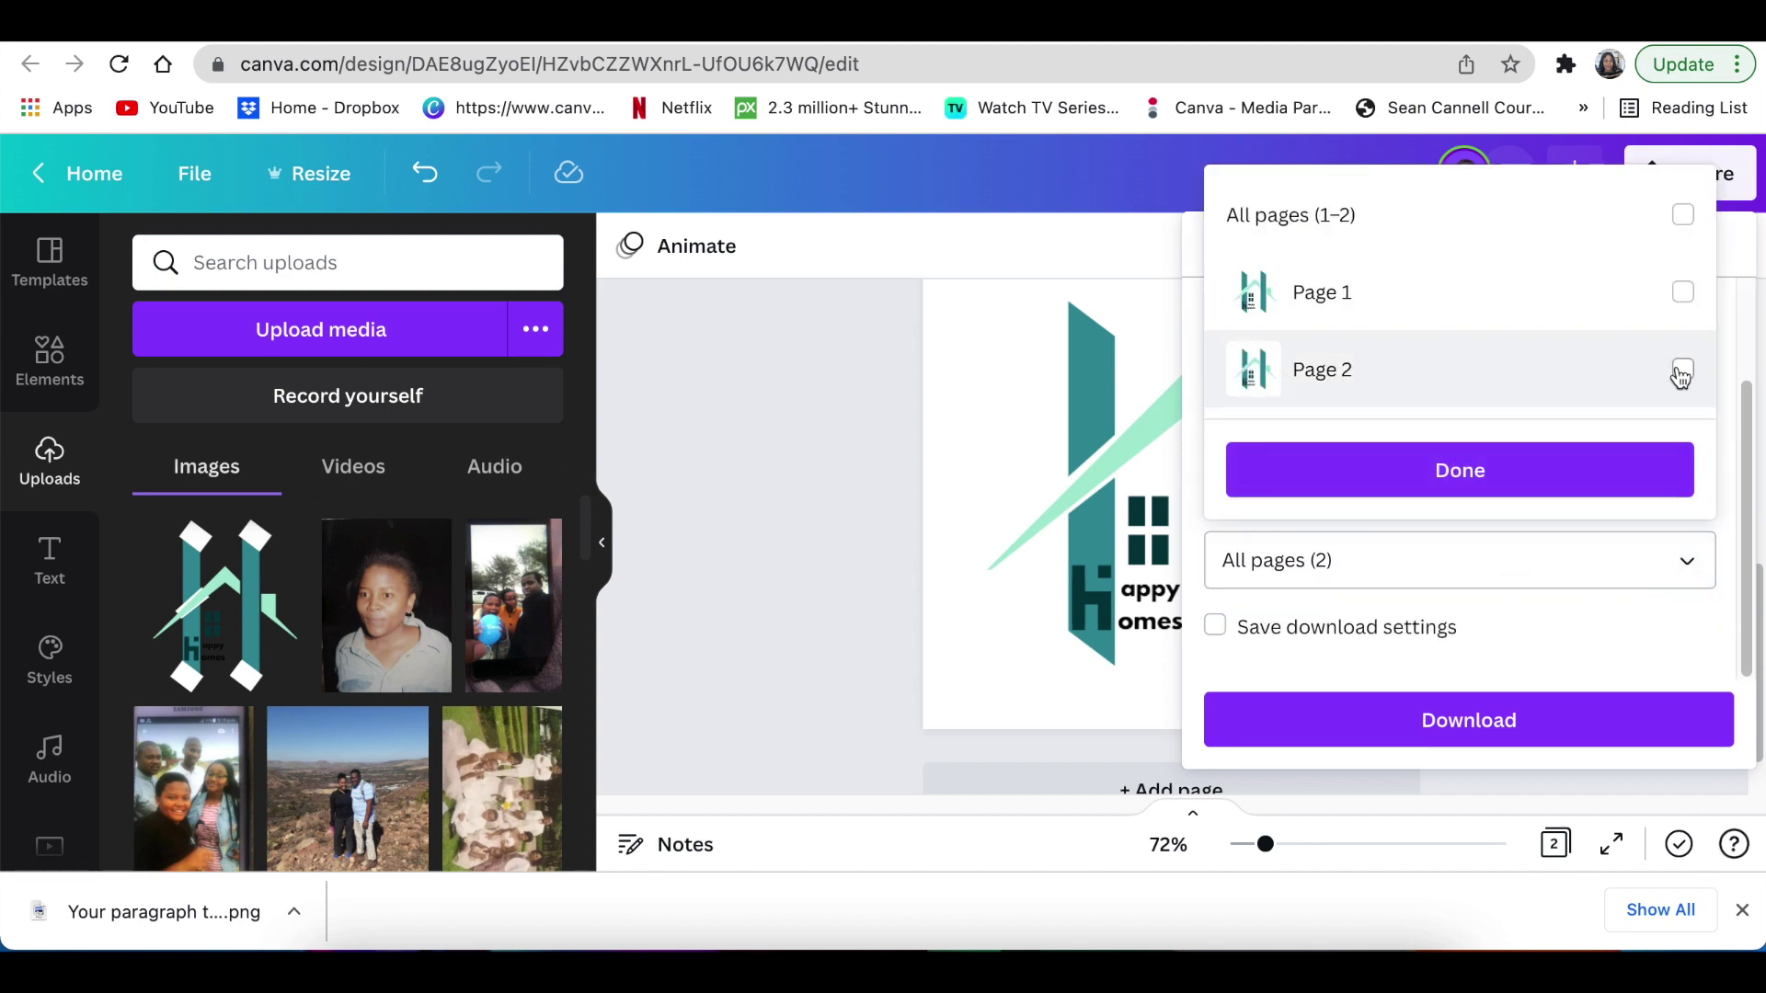
pyautogui.click(1682, 370)
pyautogui.click(1442, 473)
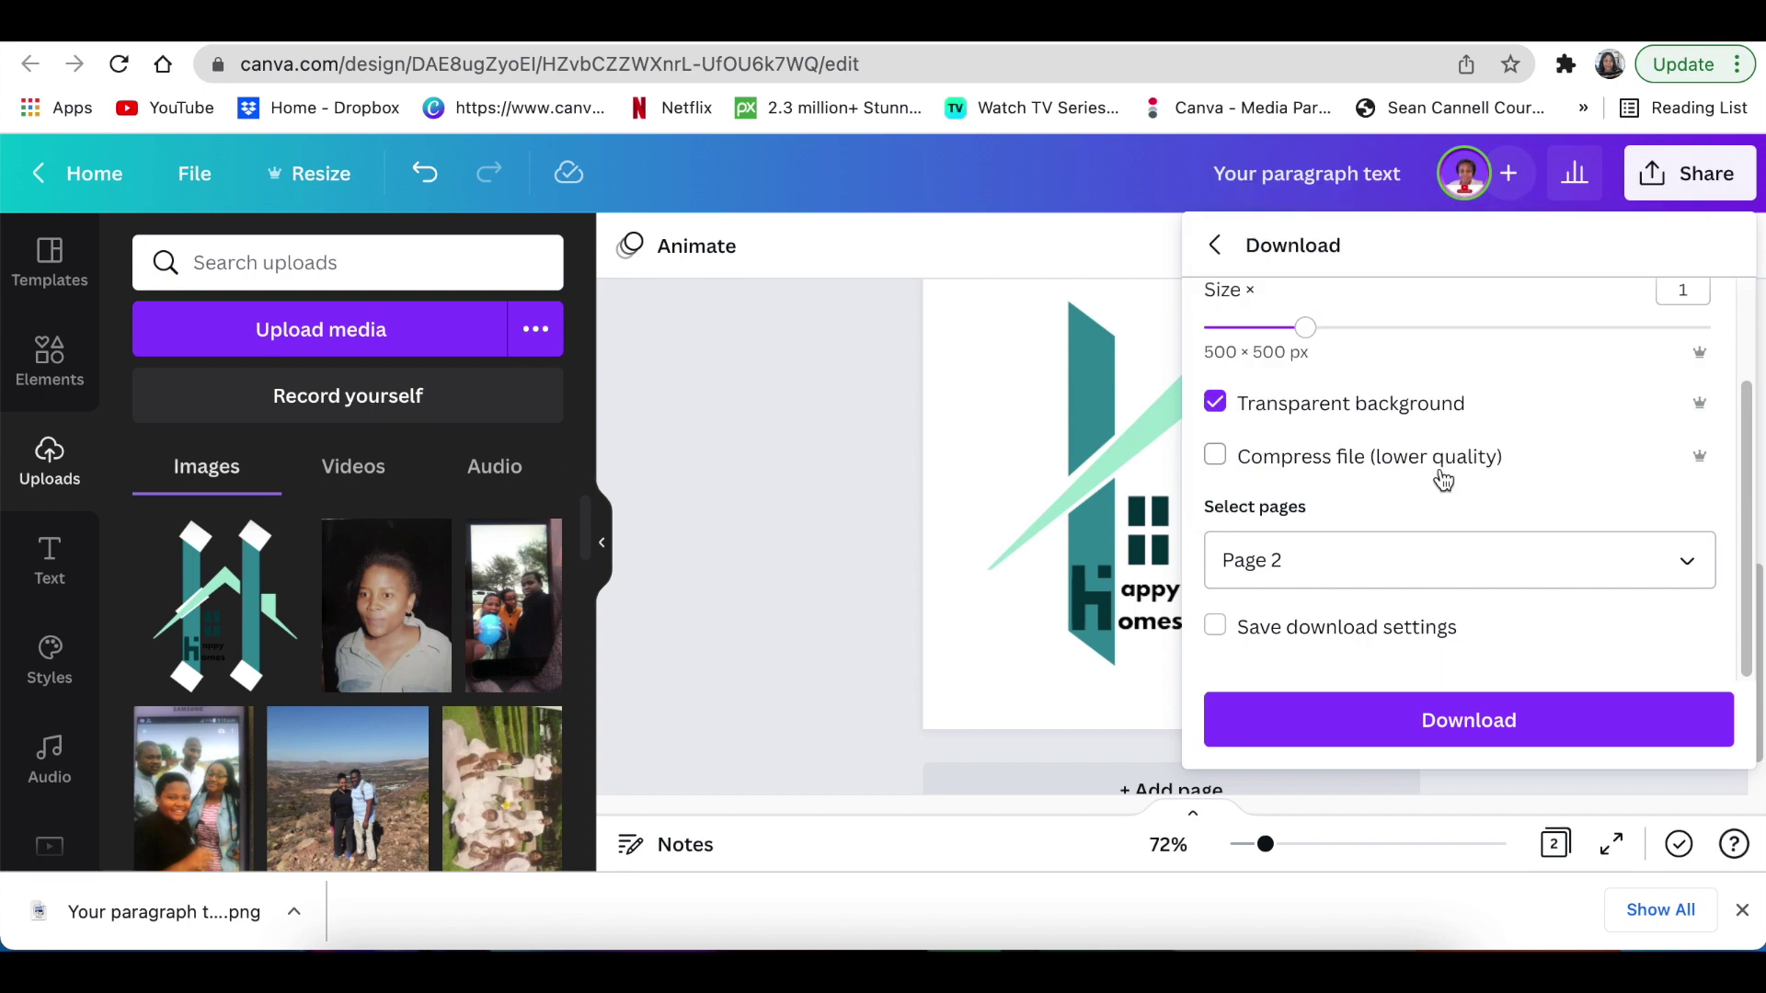
pyautogui.click(1468, 722)
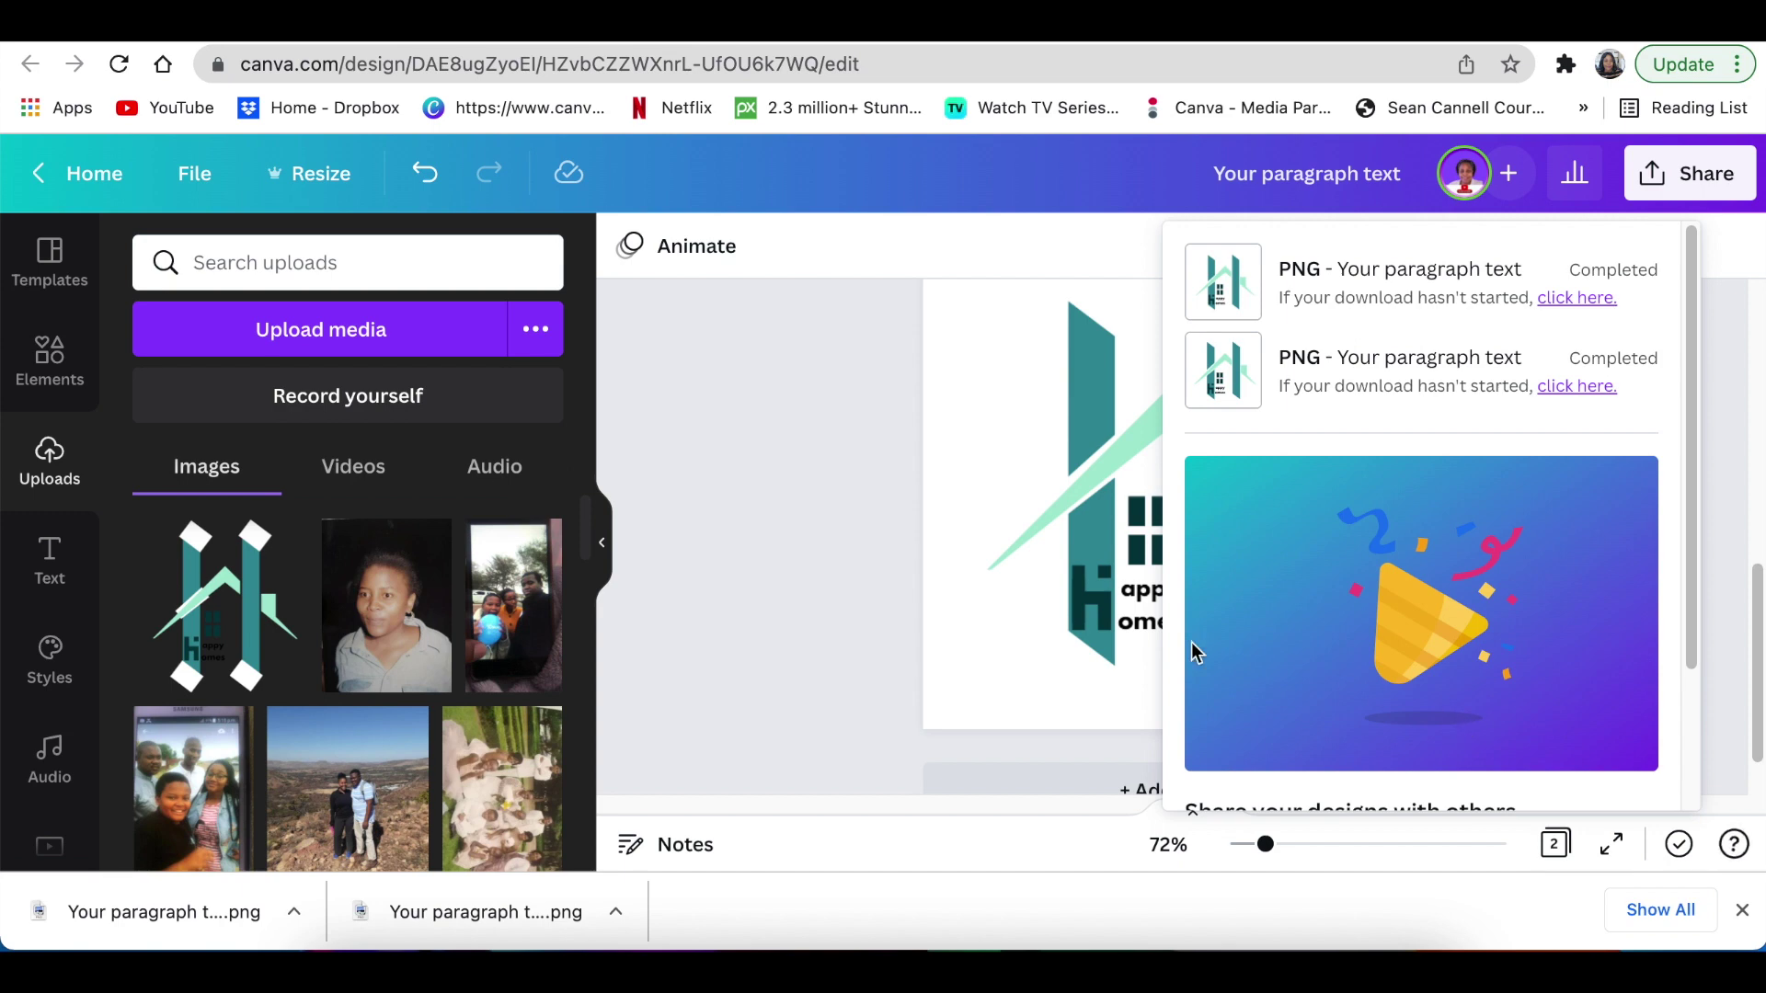
pyautogui.click(1462, 46)
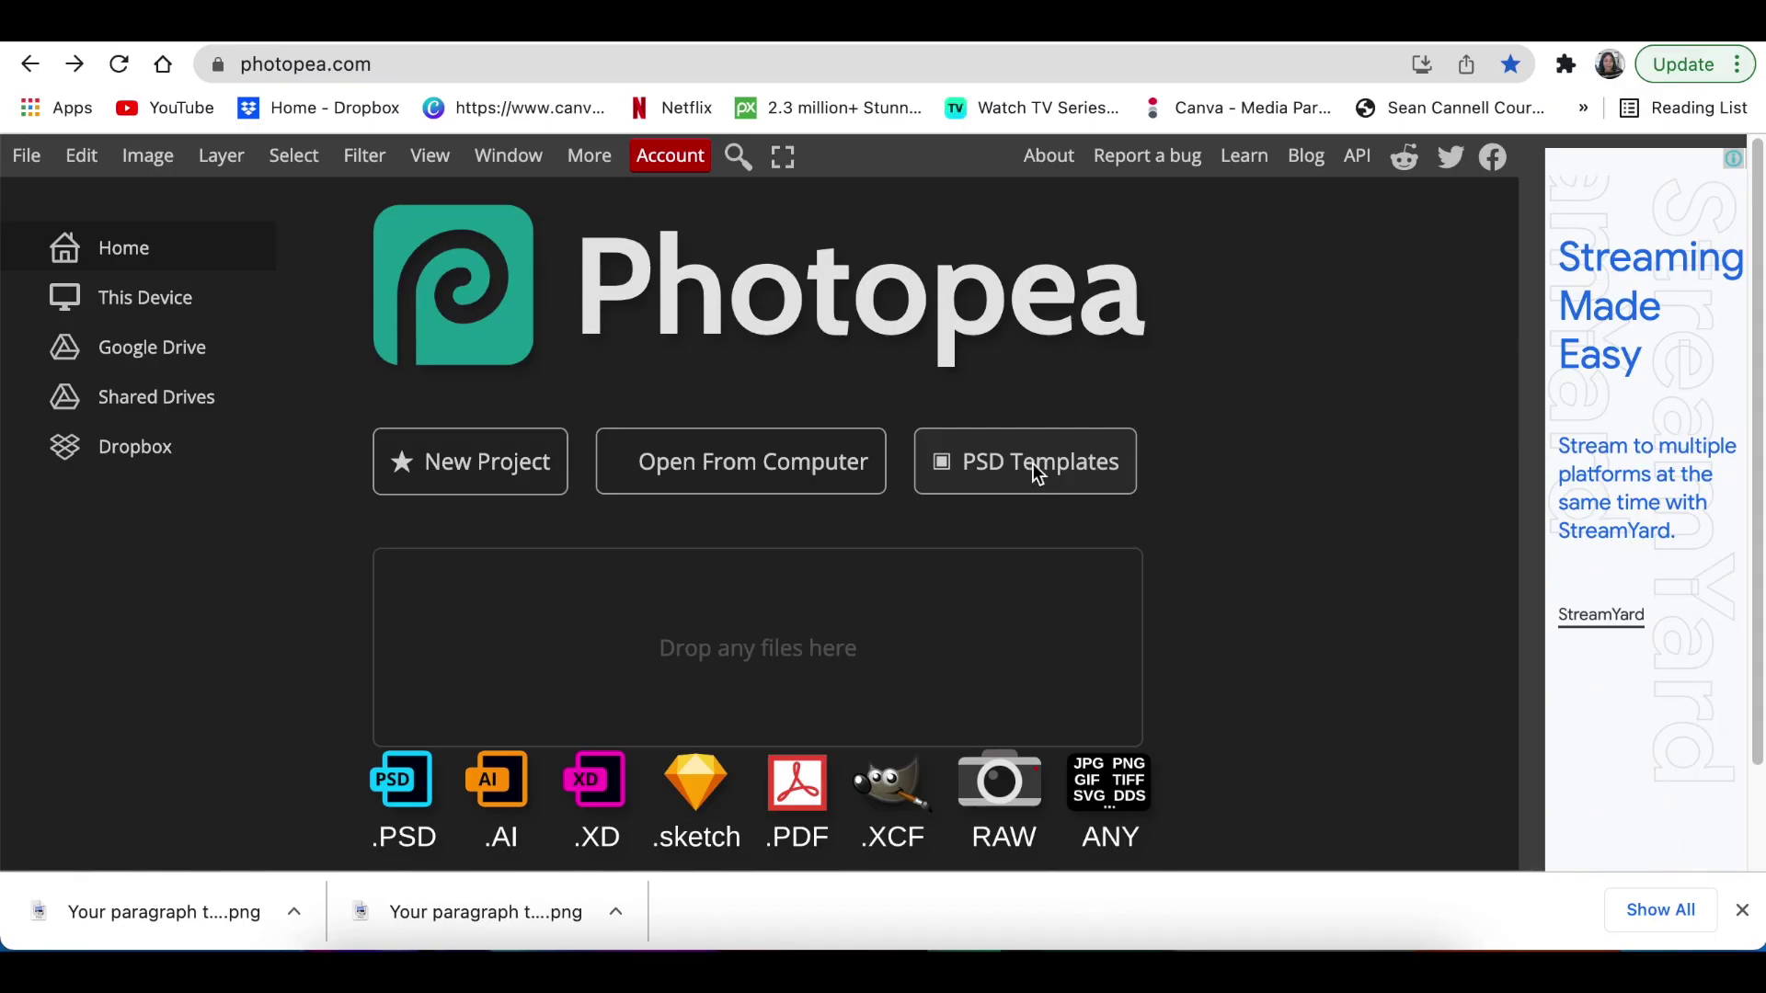
# Step: Open Photopea's PSD Templates, filter to the Mockups category and browse the logo mockups
pyautogui.click(1037, 471)
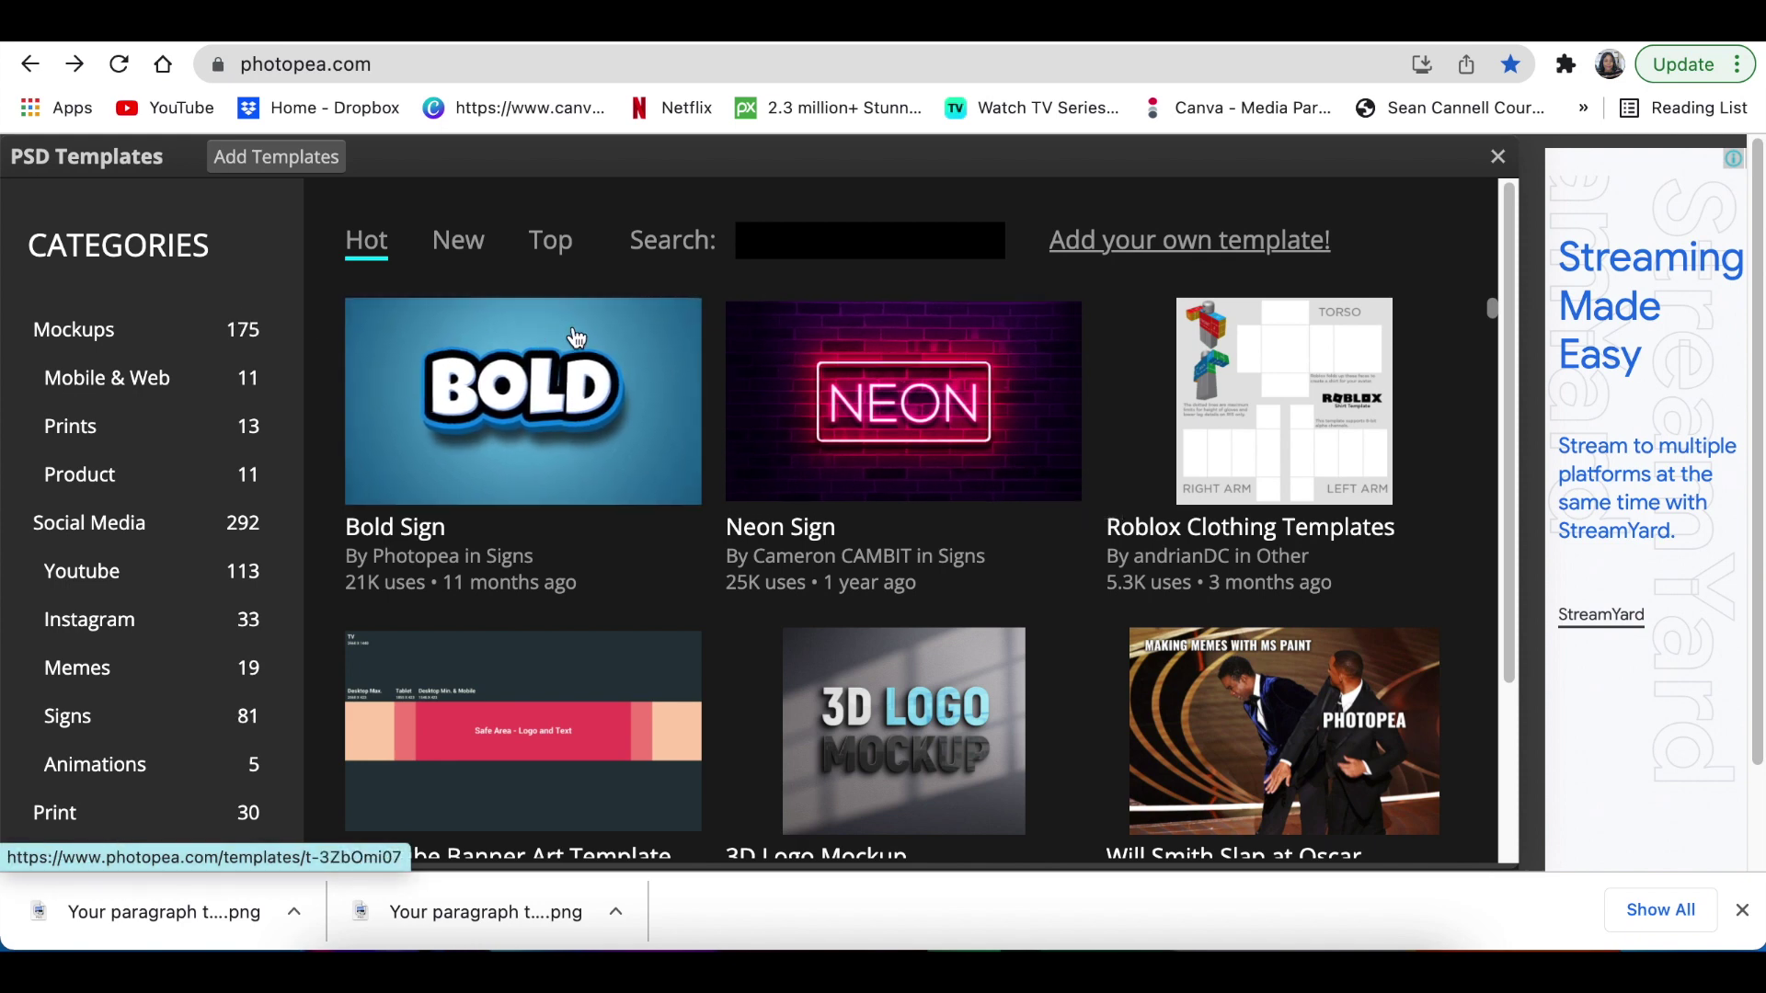
pyautogui.click(108, 343)
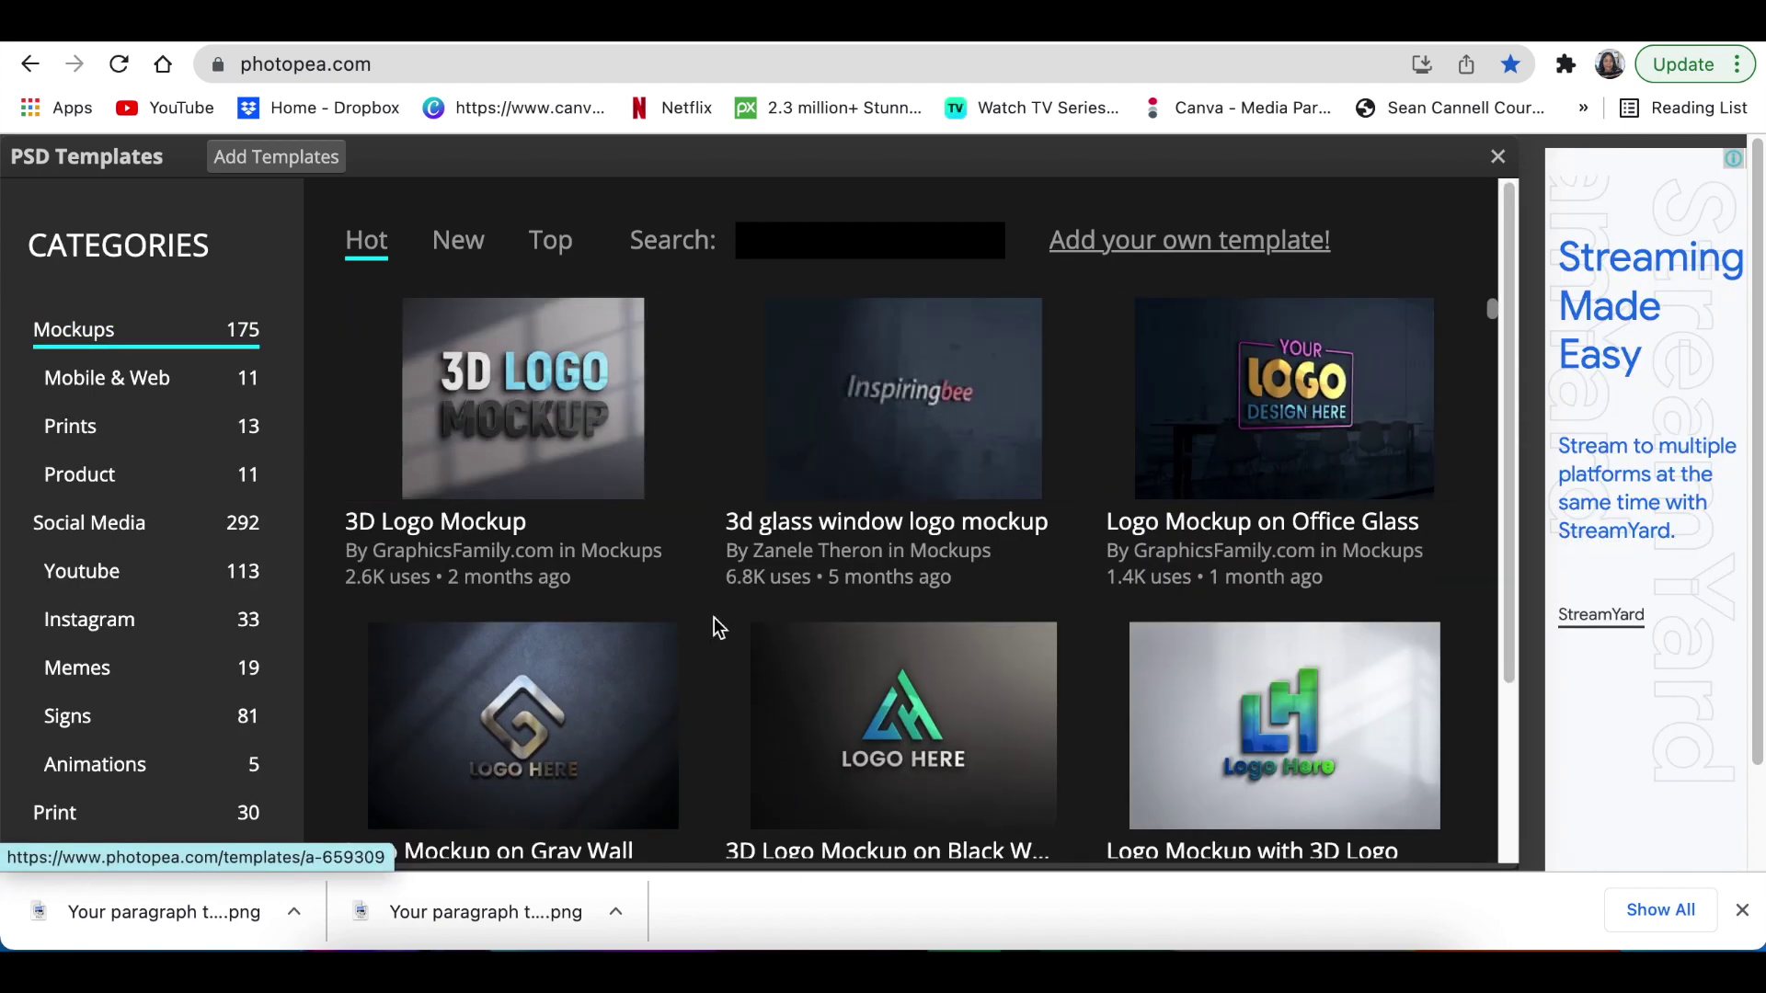
pyautogui.scroll(-6, 1315, 704)
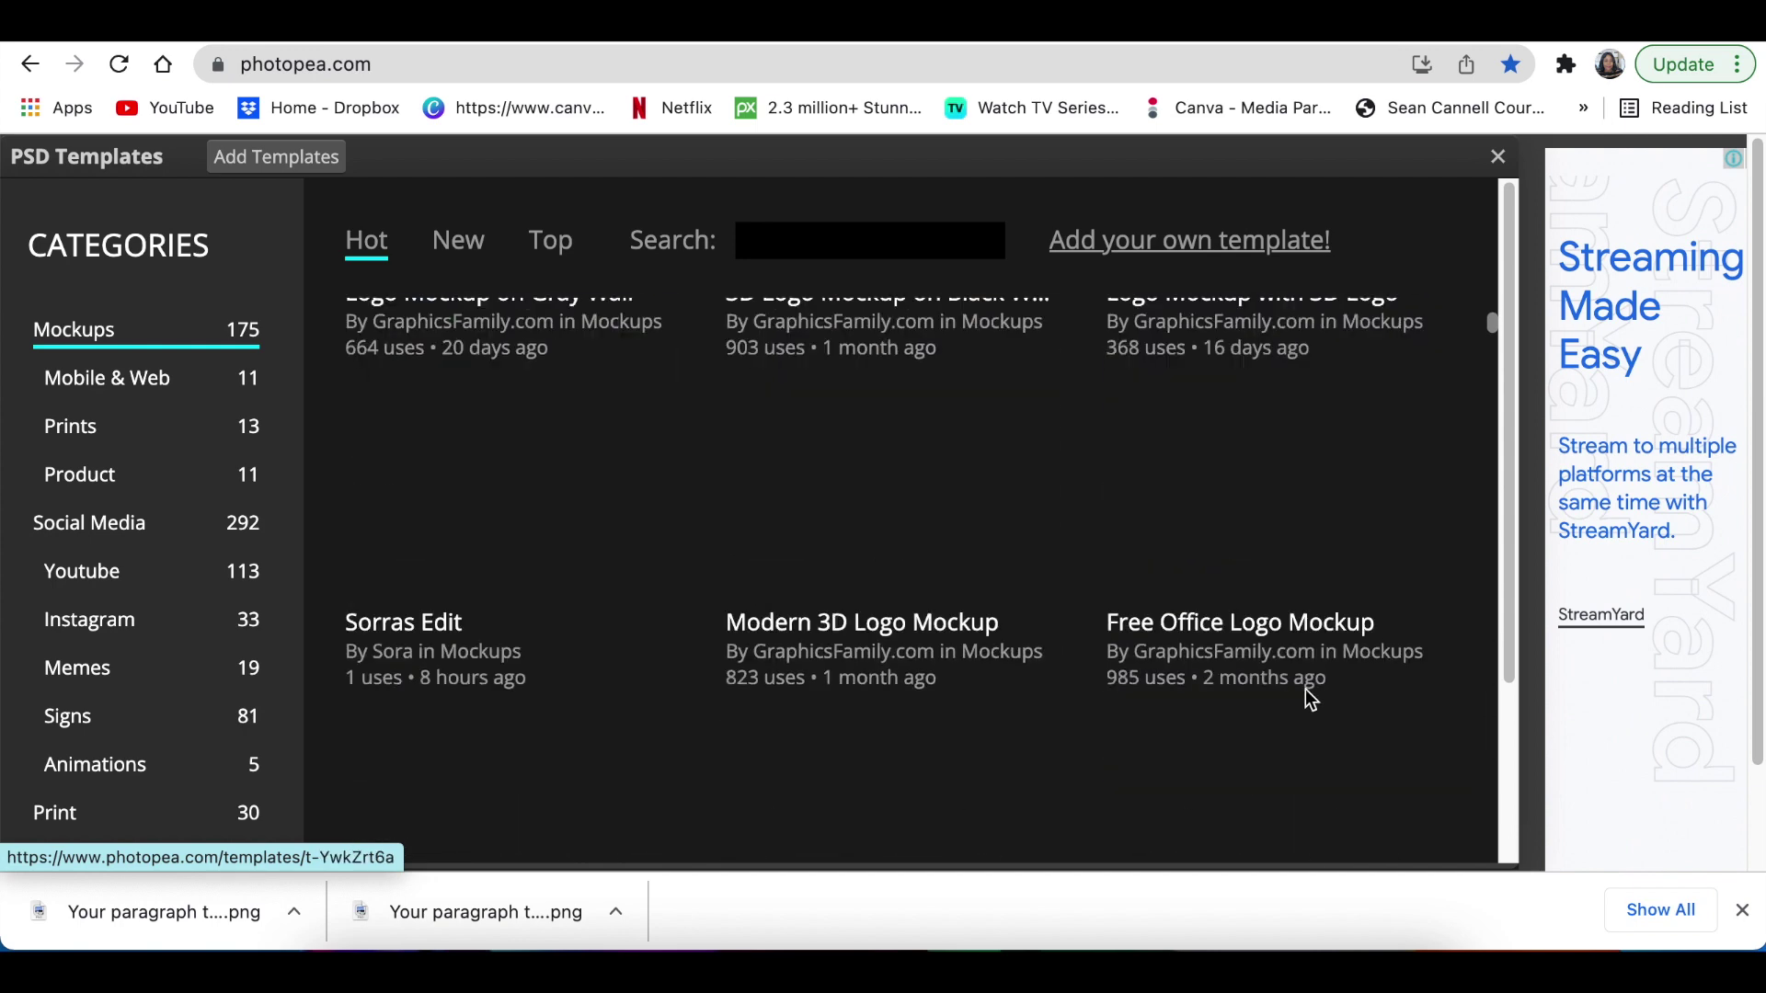
pyautogui.scroll(-4, 505, 552)
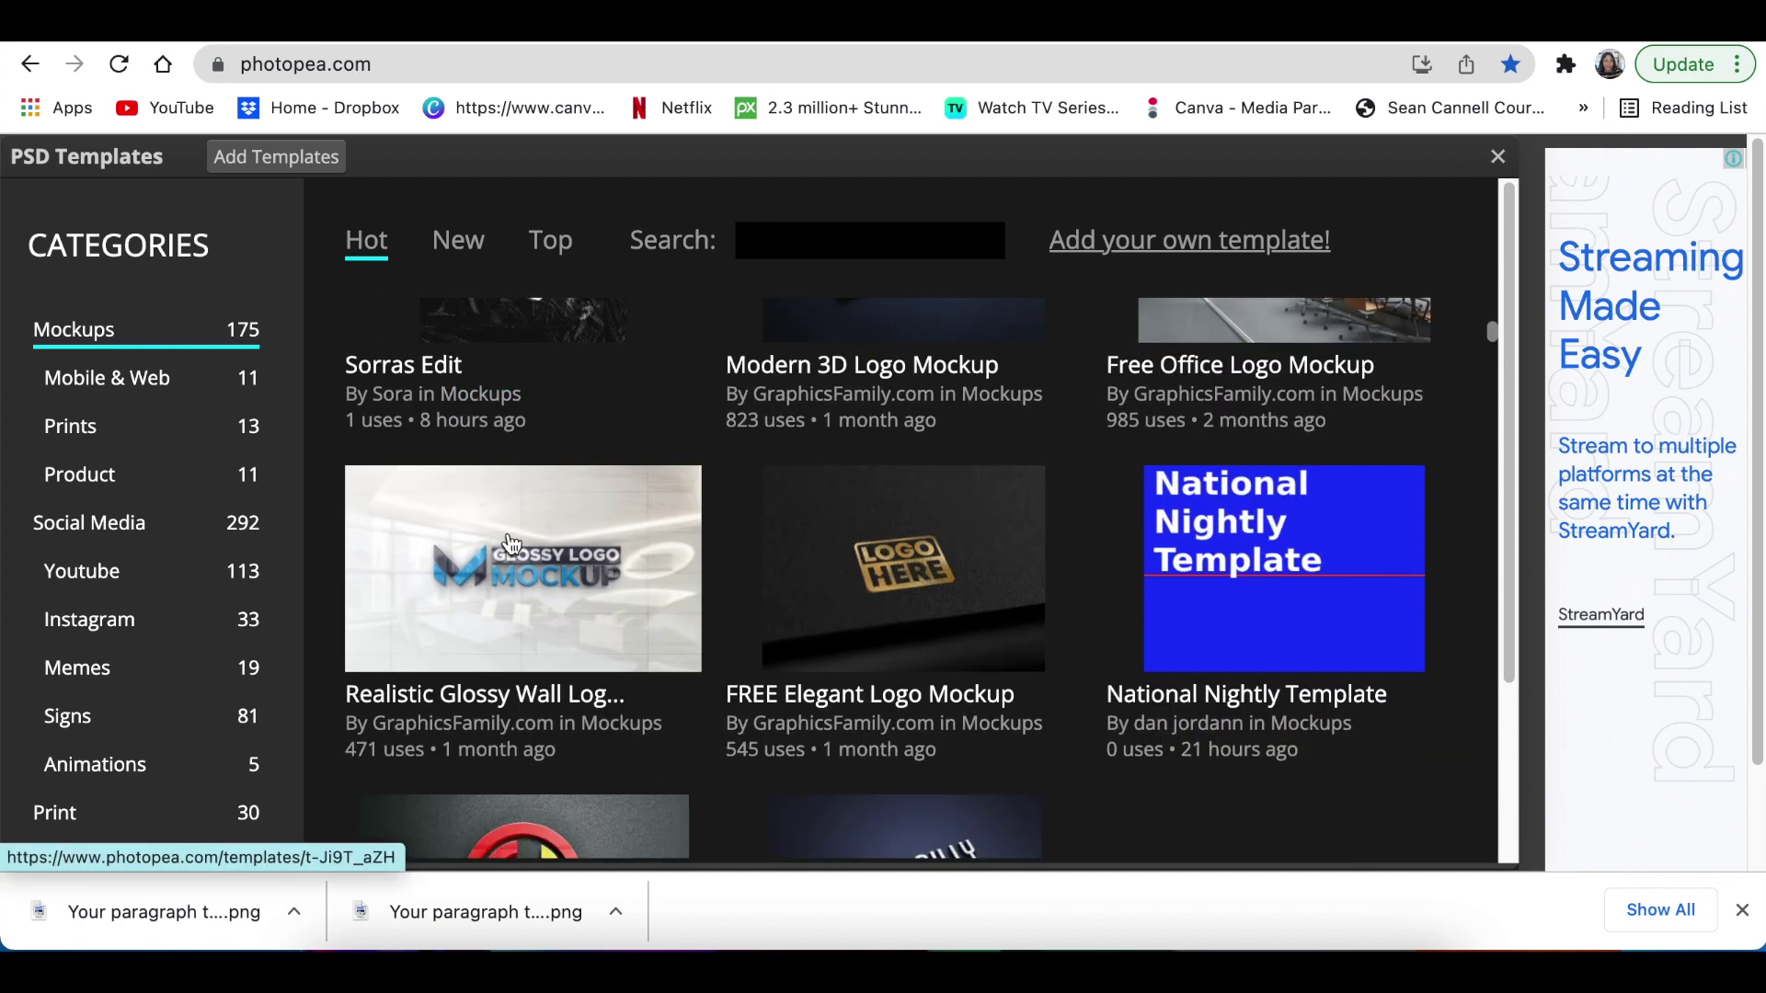
pyautogui.scroll(-4, 666, 575)
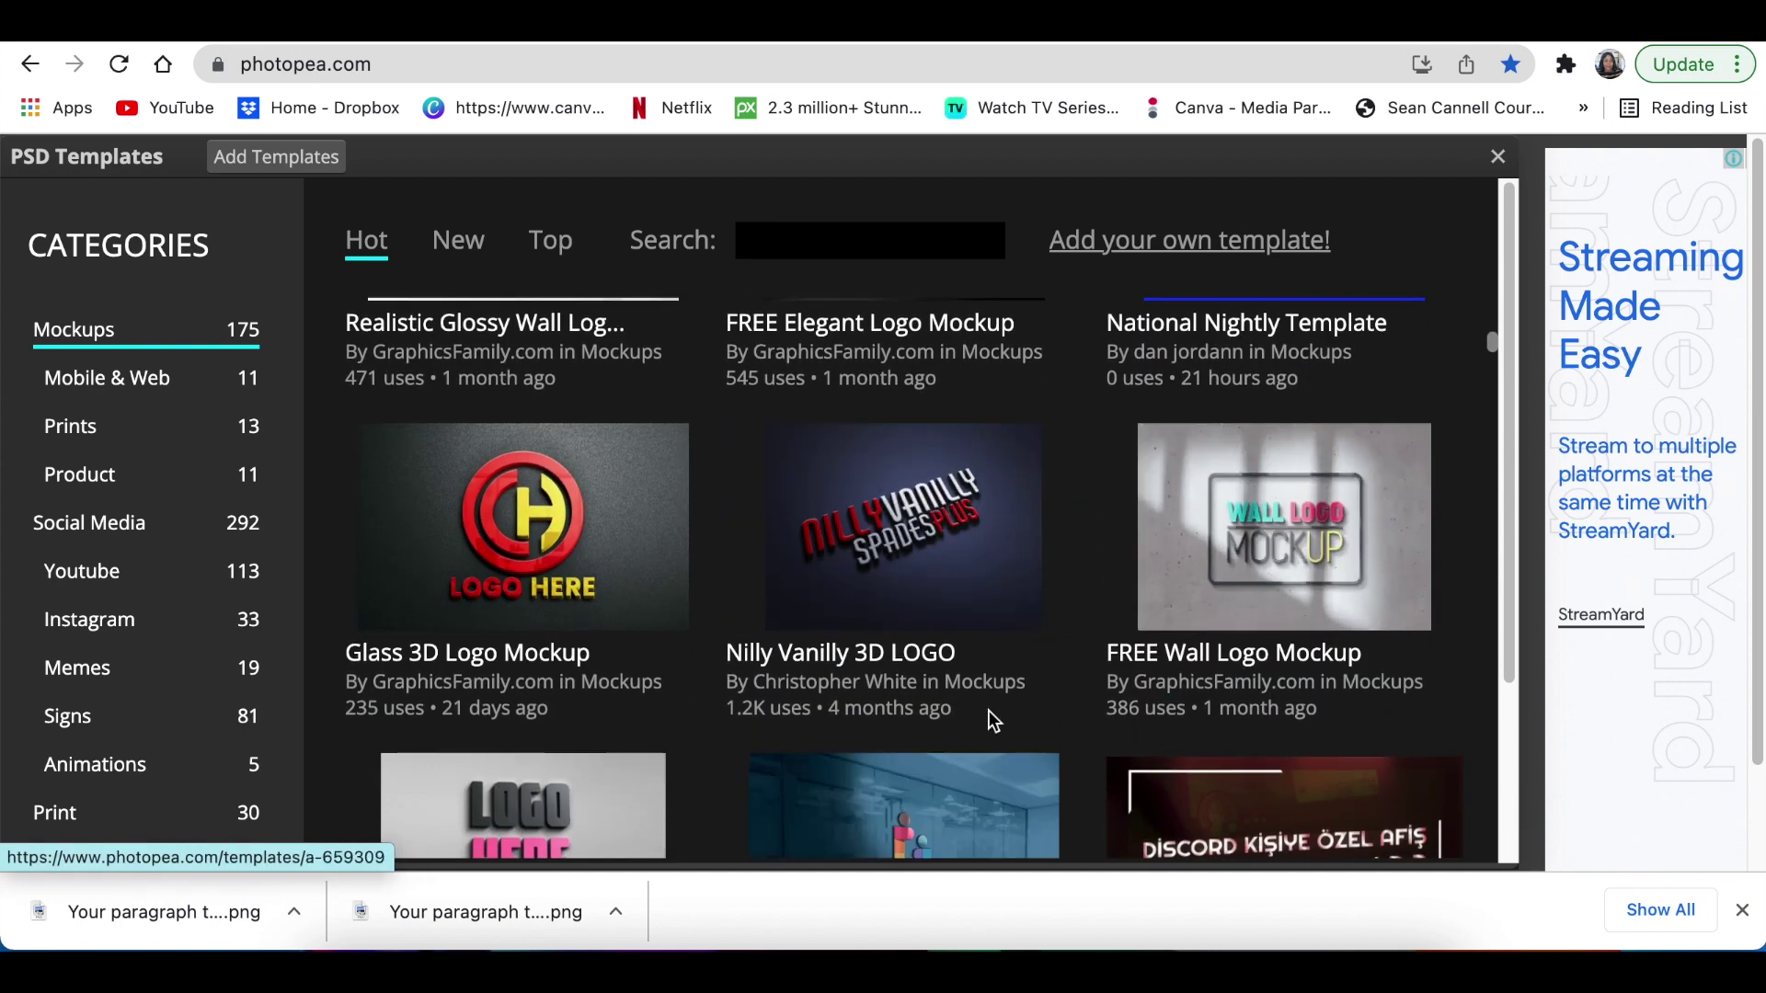
pyautogui.scroll(10, 801, 708)
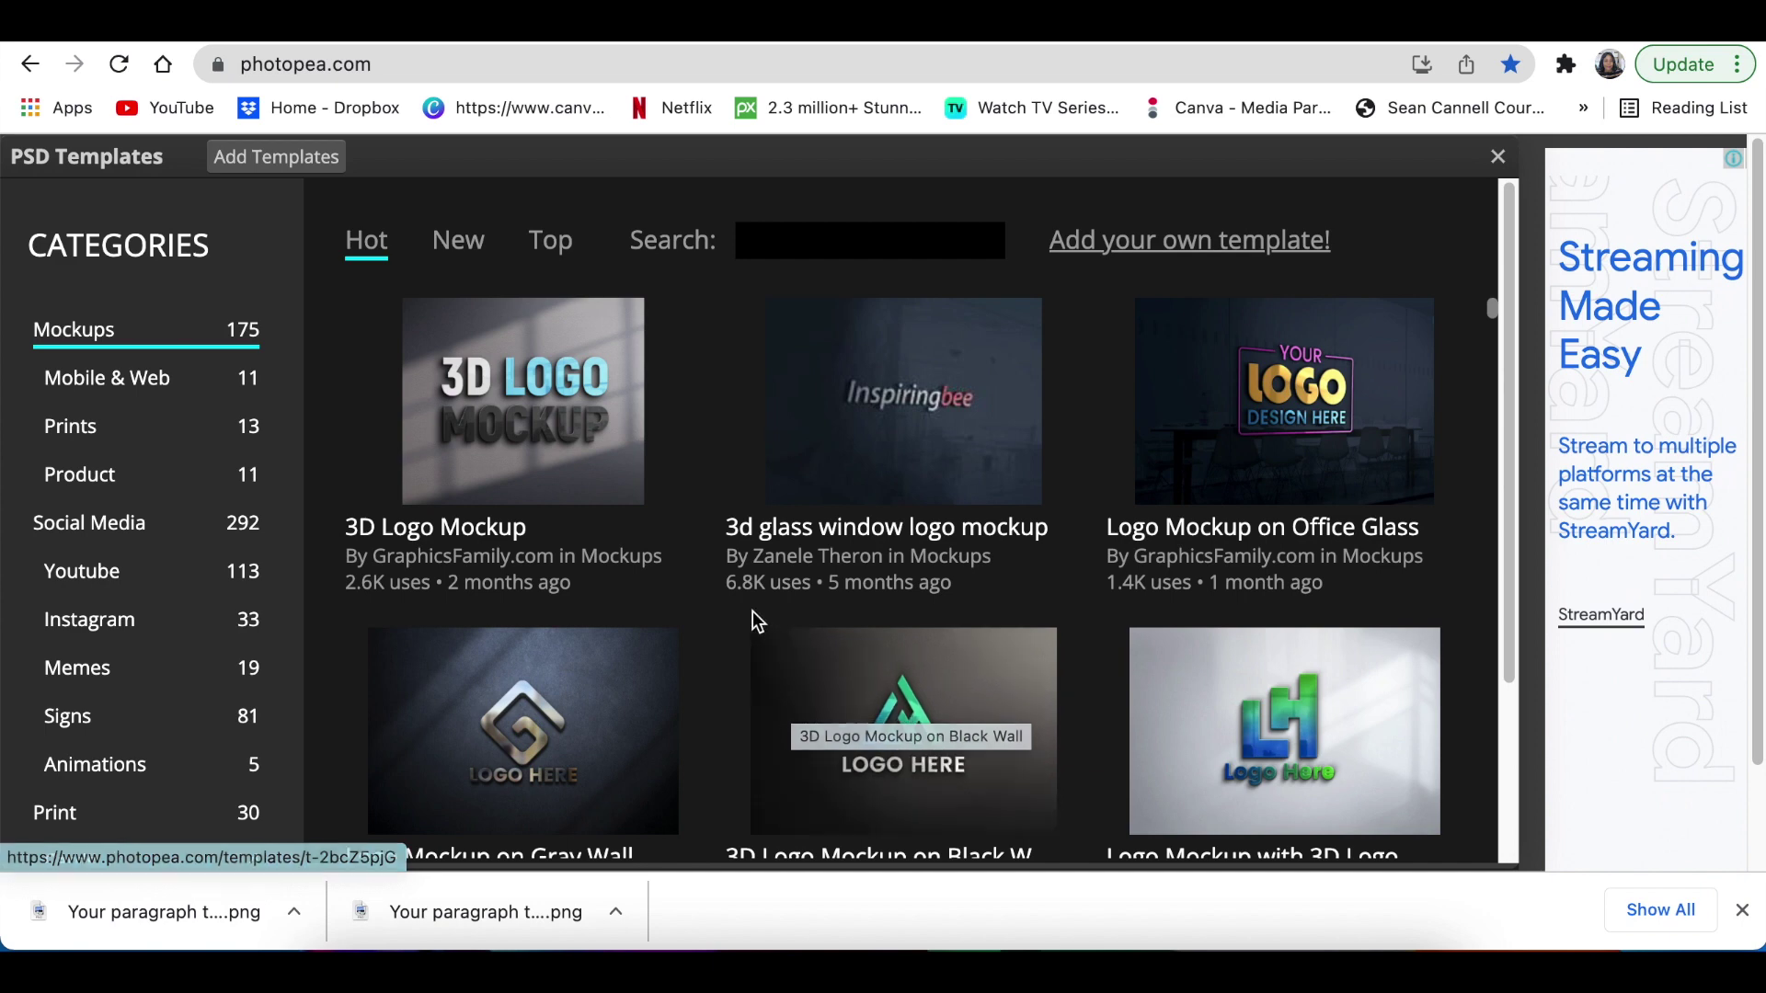
pyautogui.scroll(-1, 756, 621)
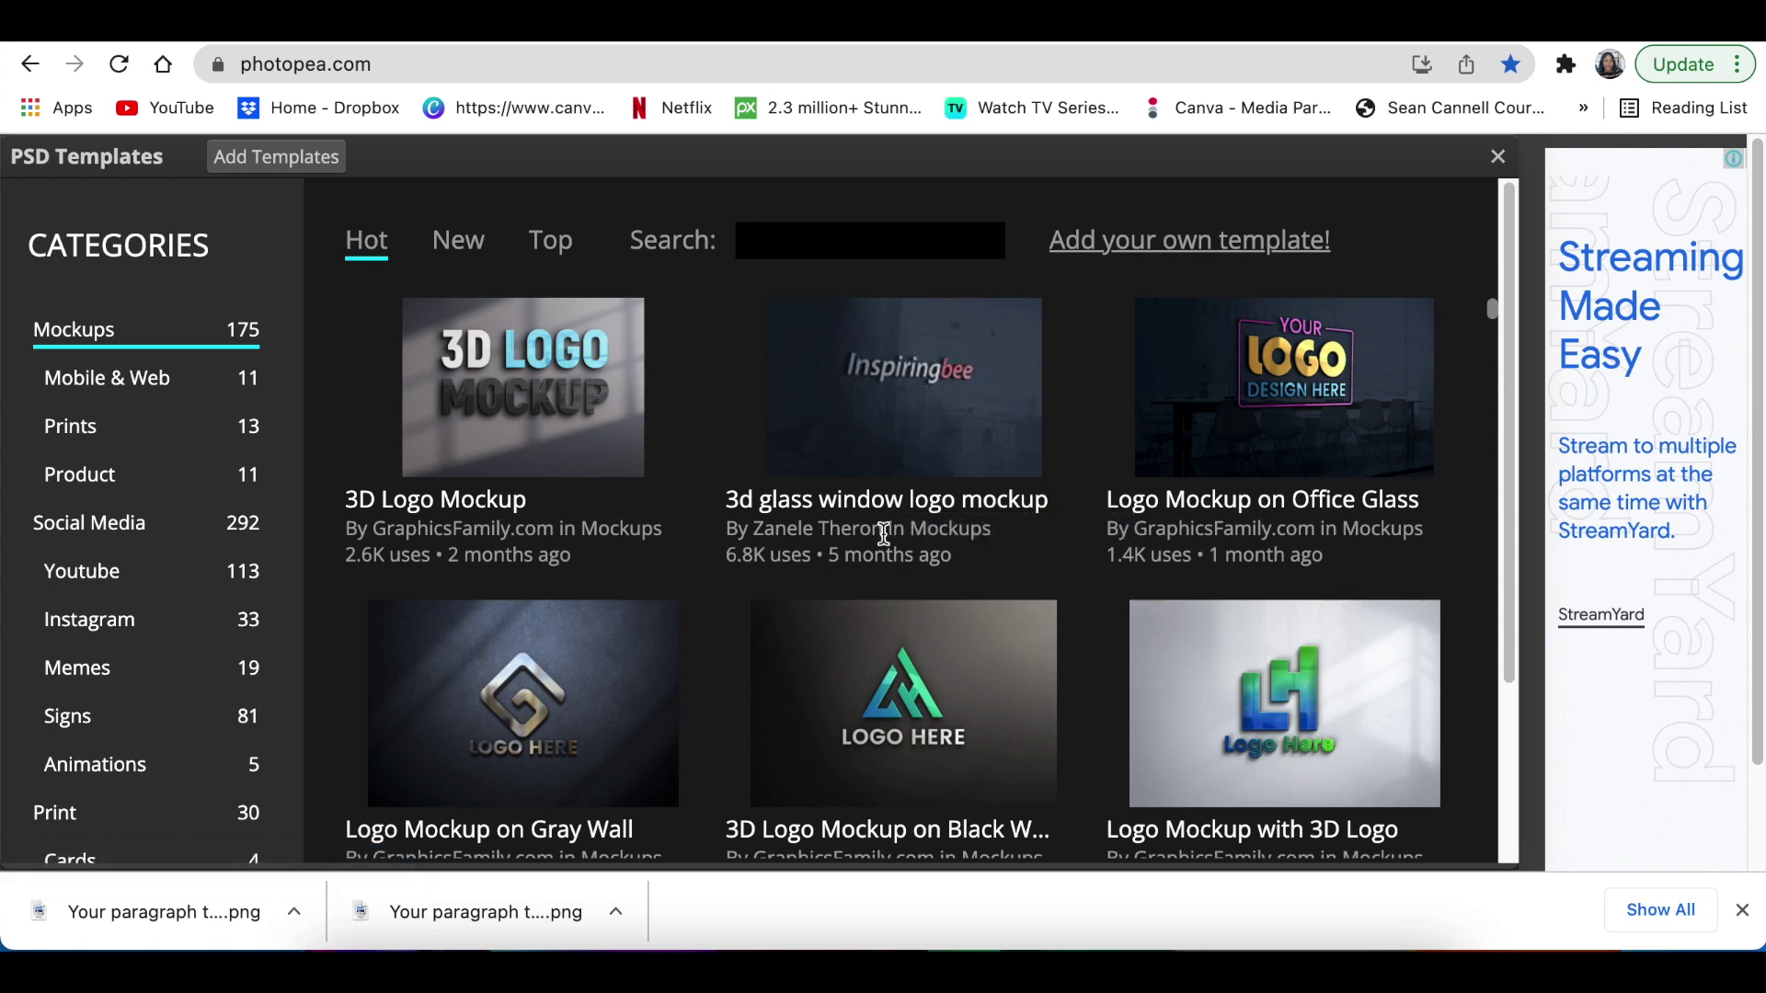
pyautogui.scroll(-1, 1104, 538)
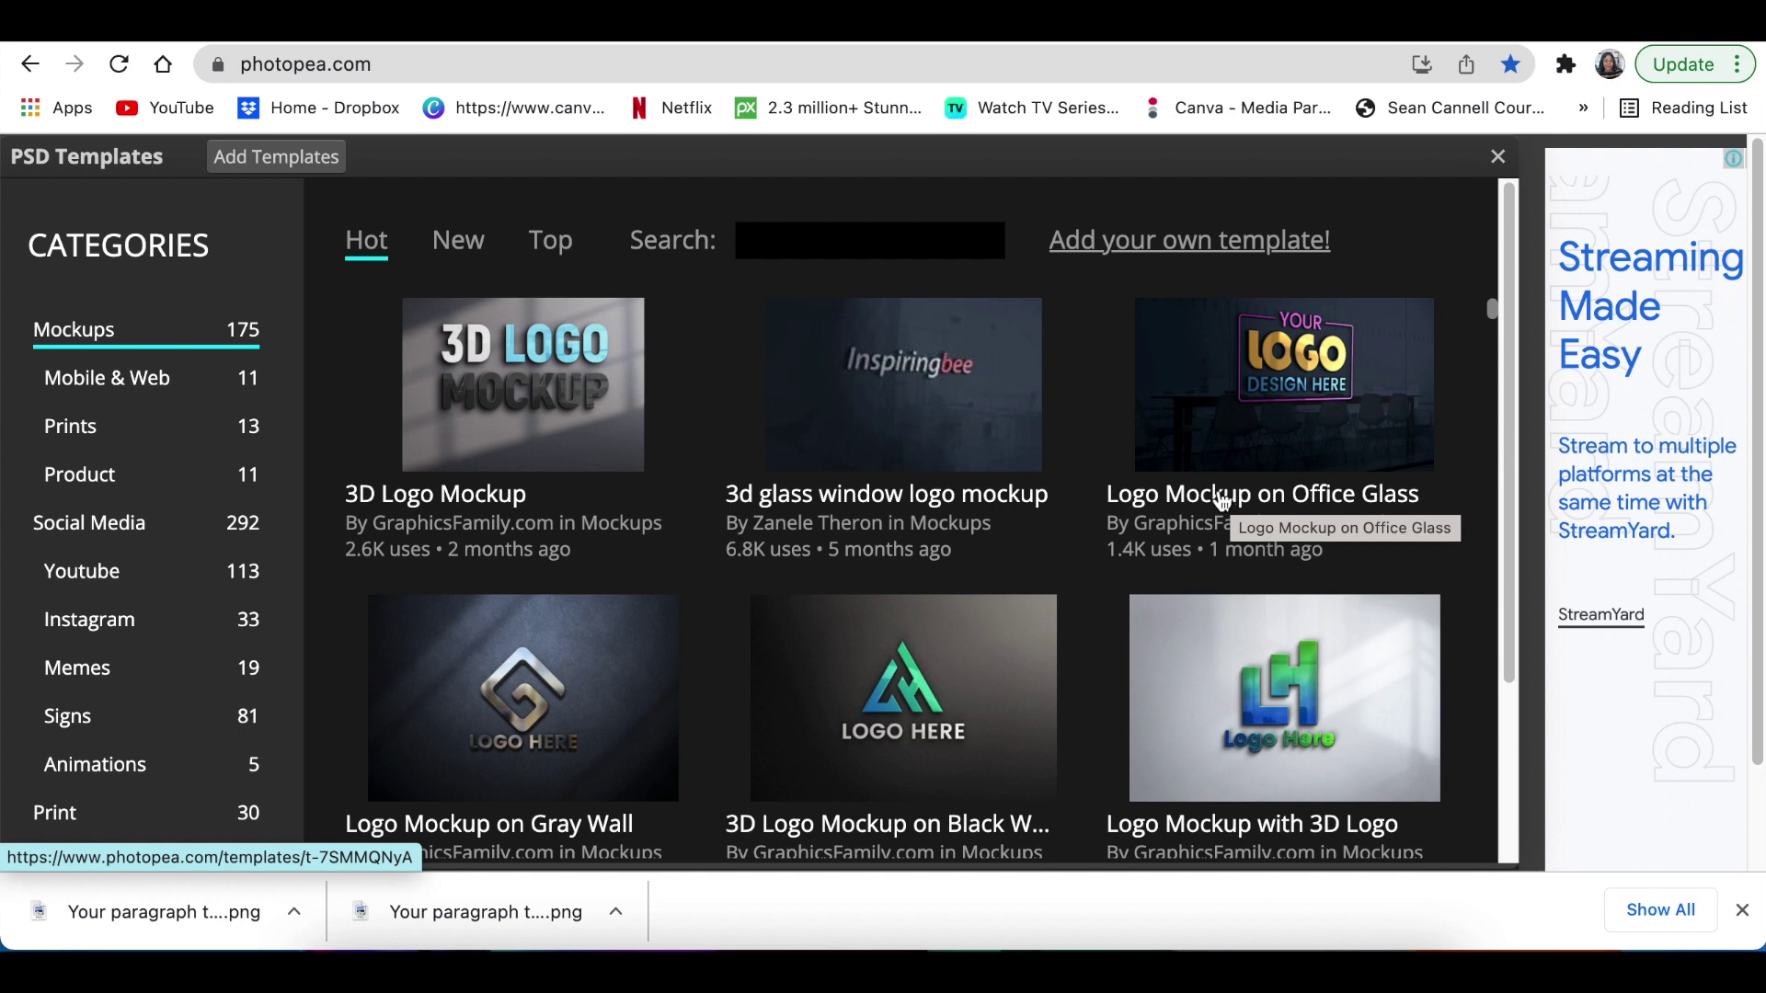
pyautogui.scroll(-1, 1225, 495)
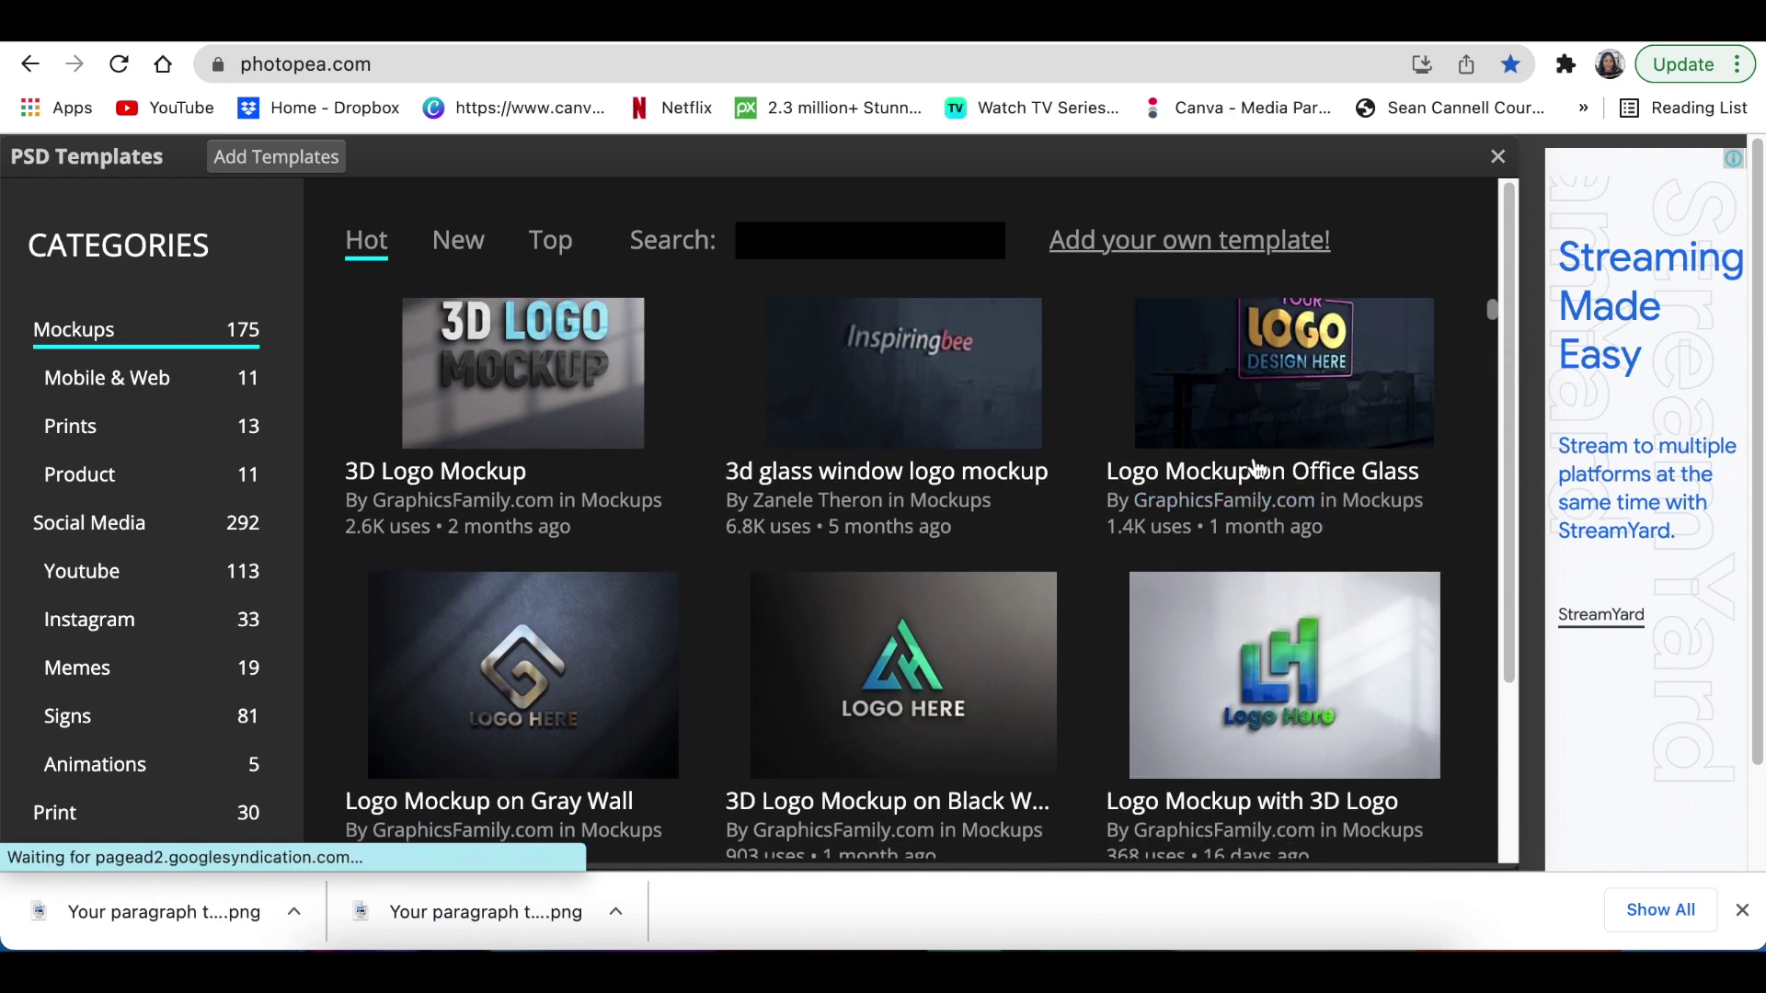
# Step: Load the Logo Mockup on Office Glass template, open its logo placeholder and hide Group 3 copy
pyautogui.click(1258, 411)
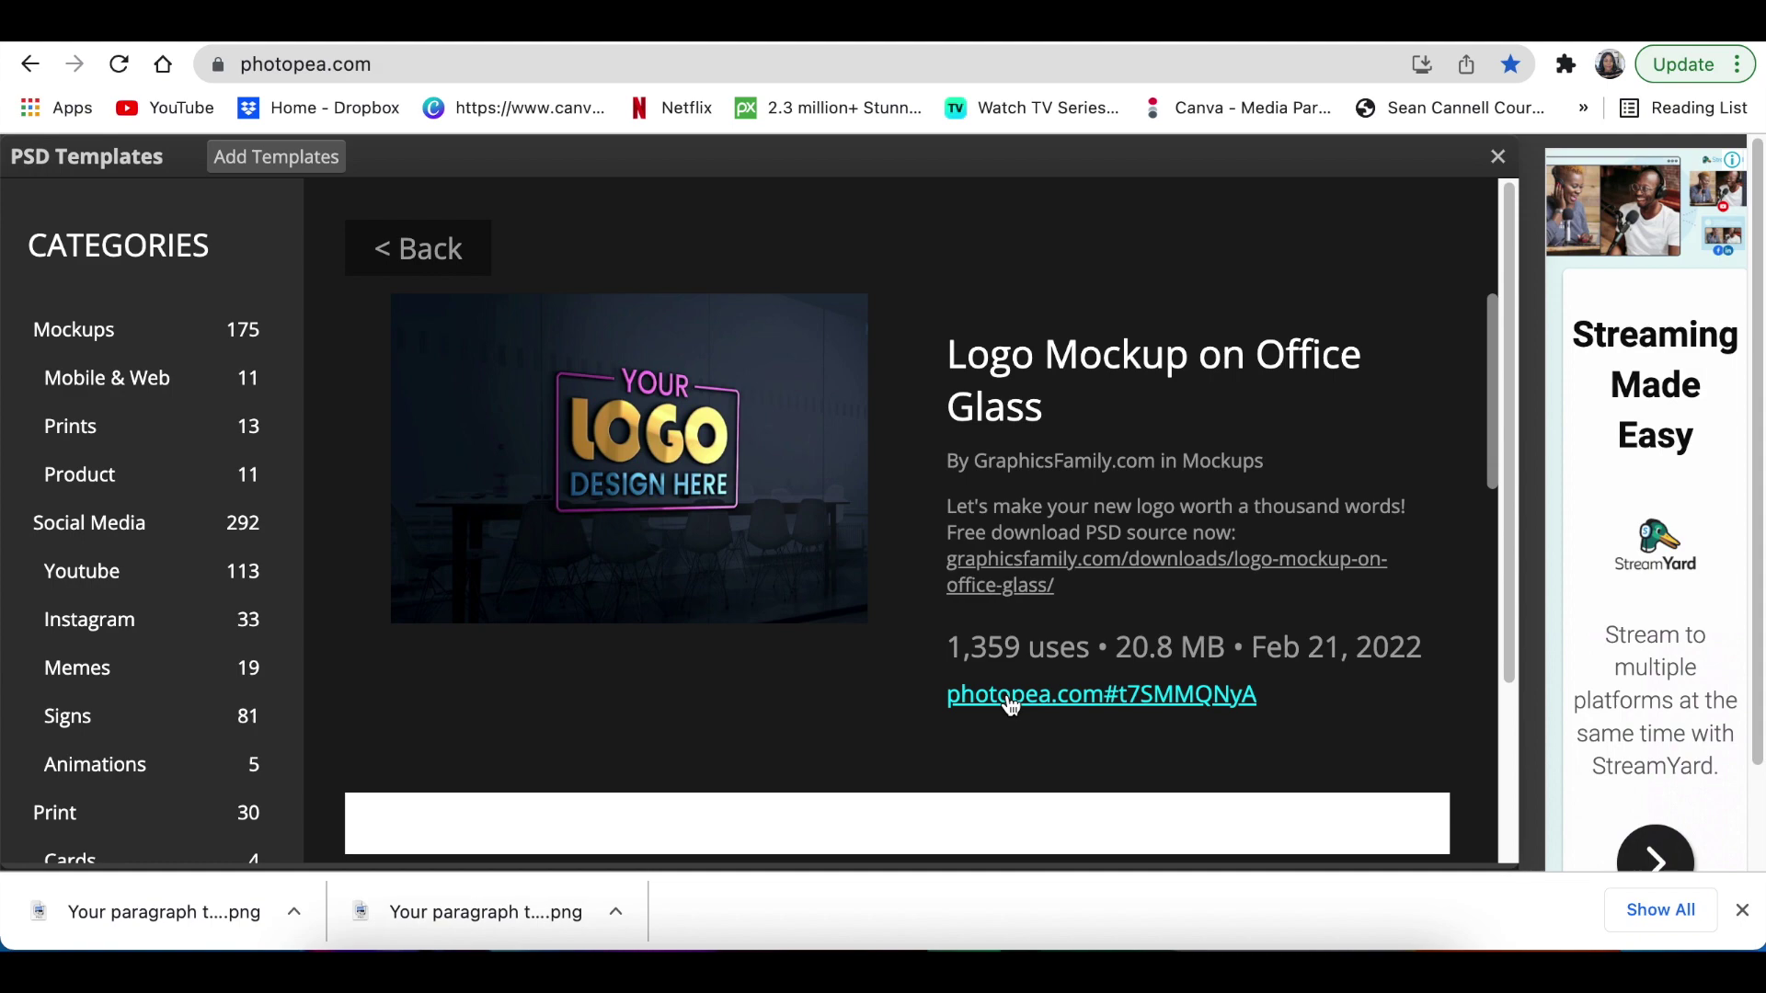
pyautogui.click(1140, 697)
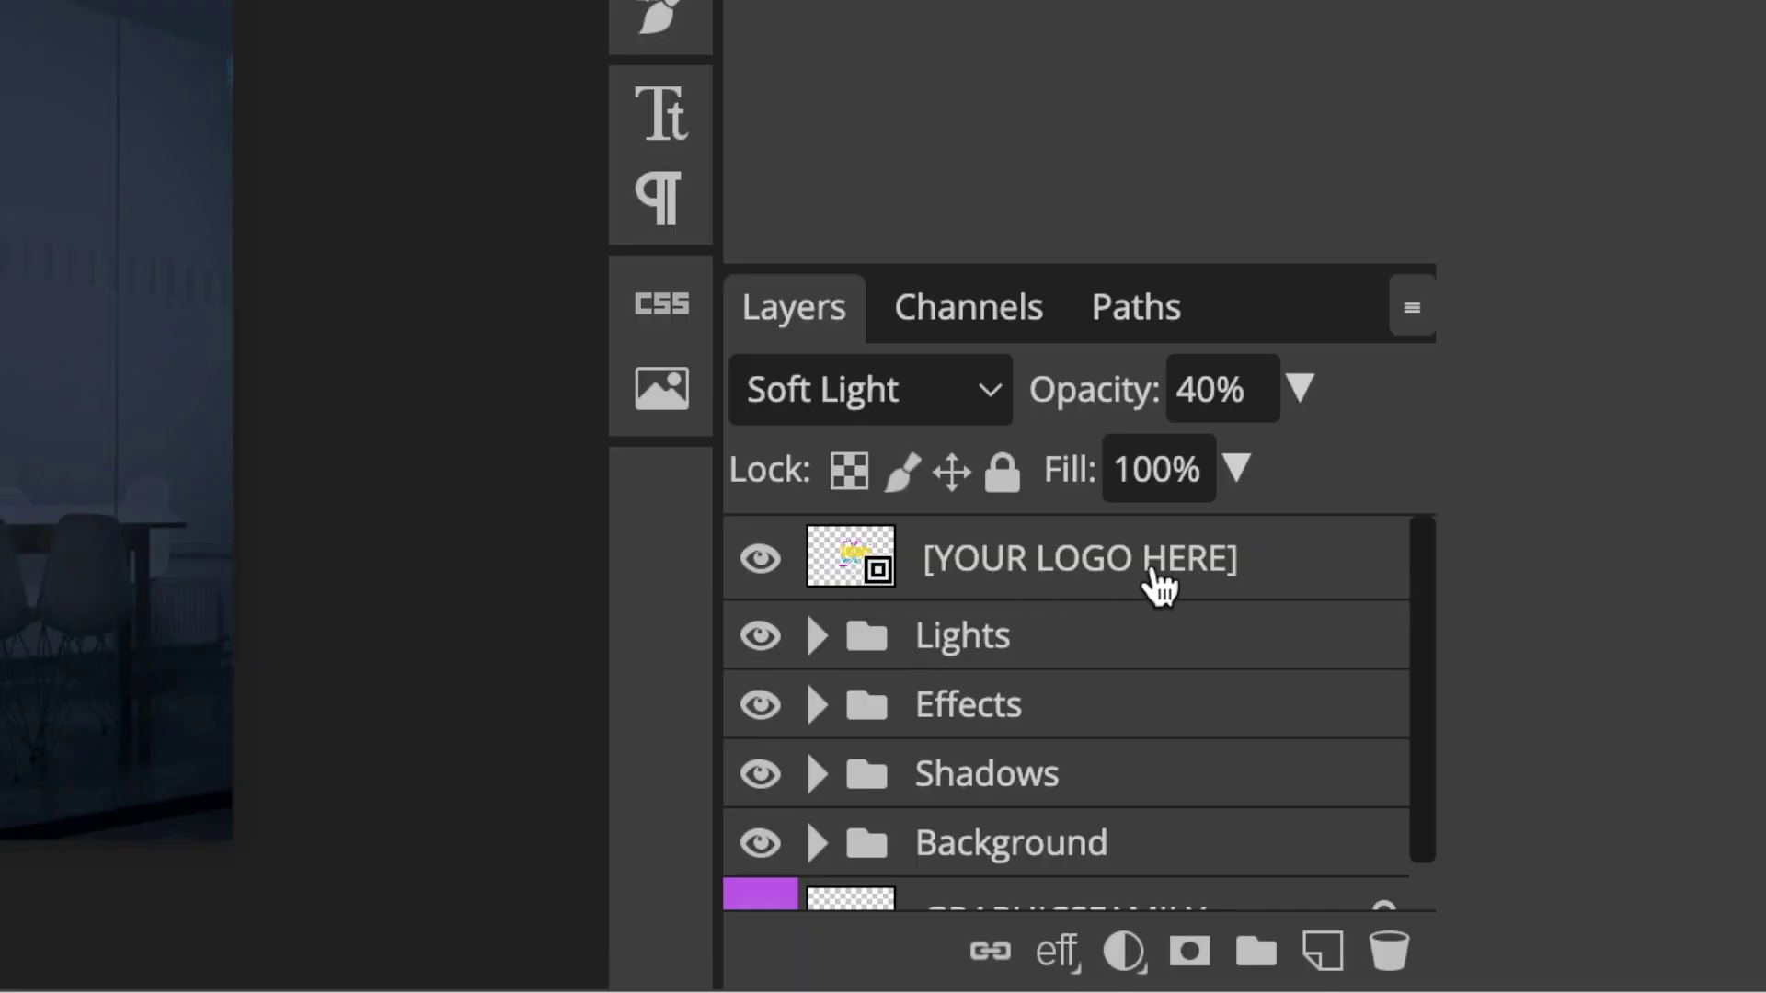
pyautogui.doubleClick(837, 581)
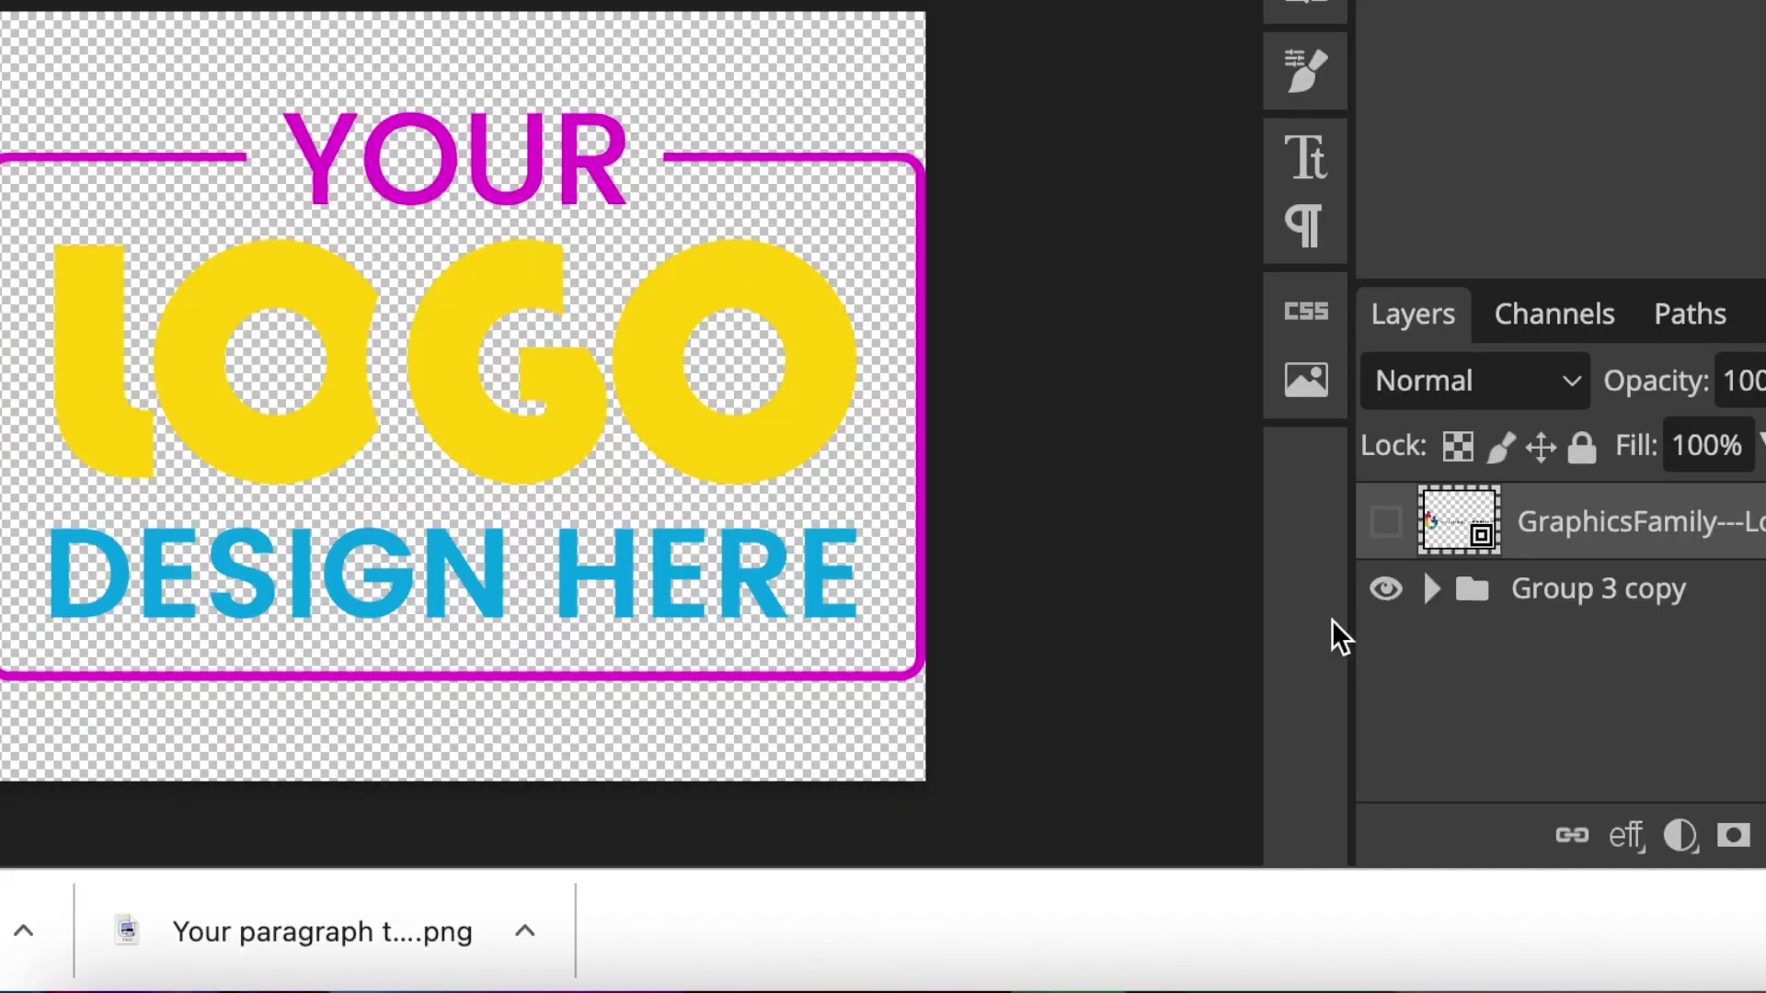
pyautogui.click(1385, 596)
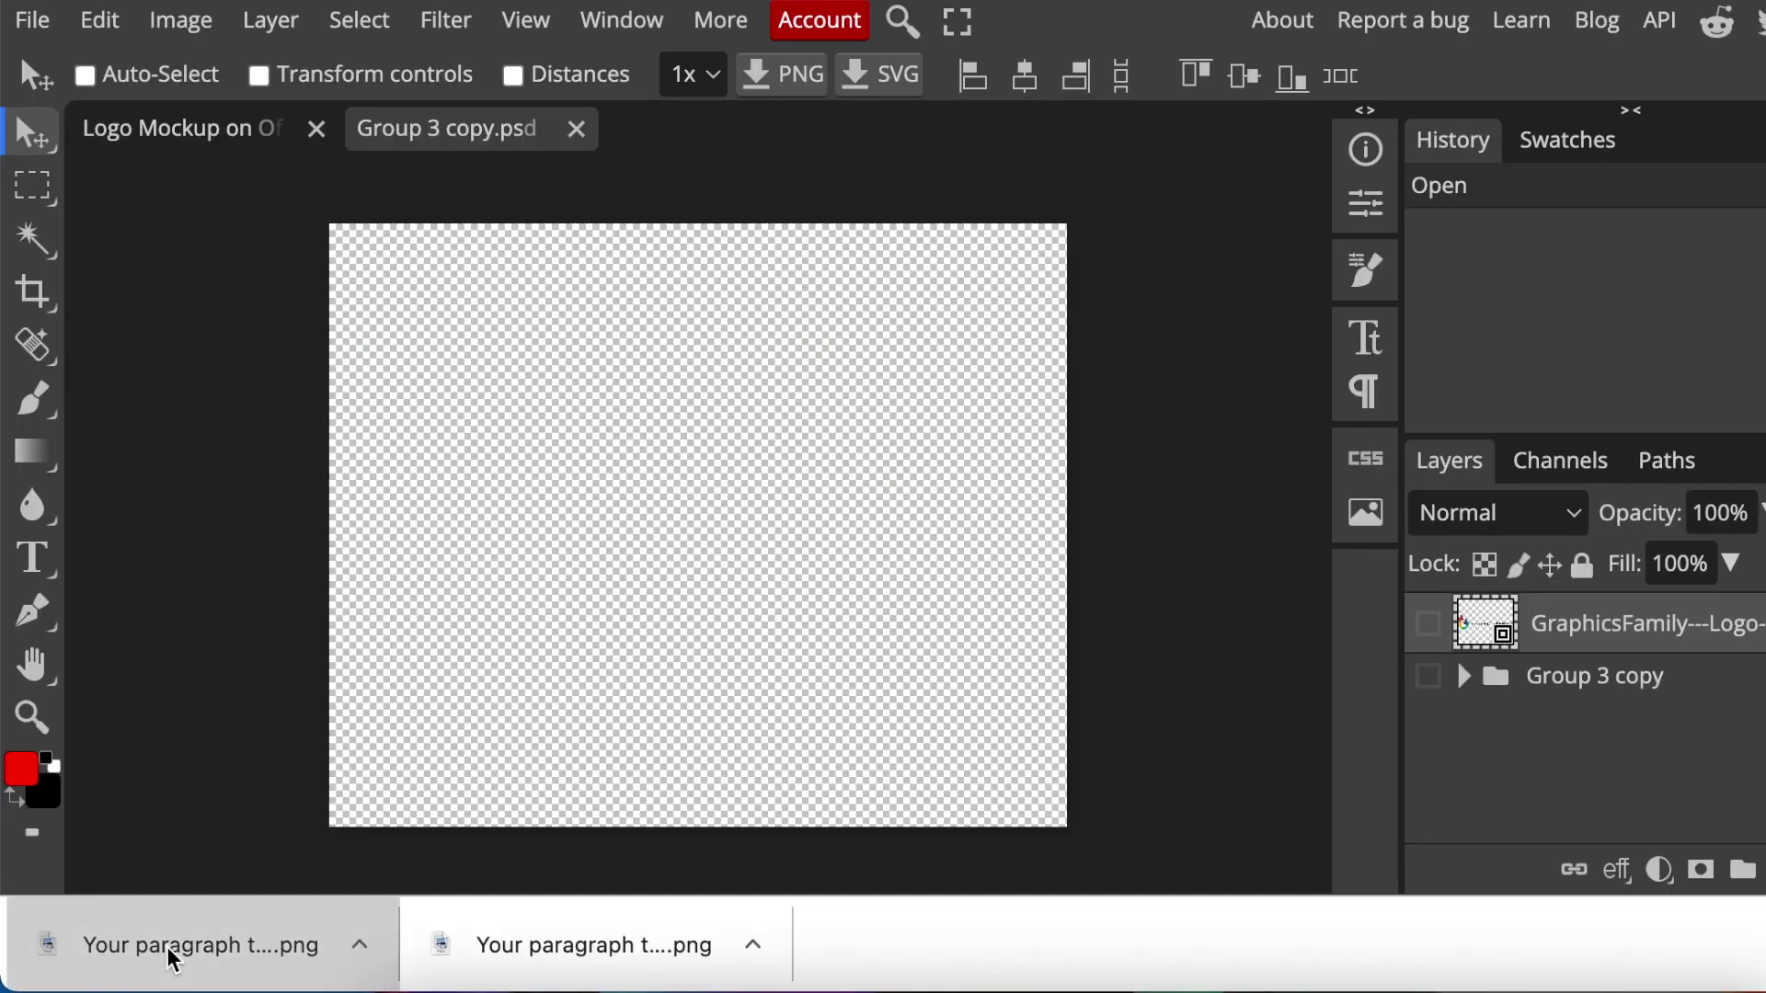
# Step: Place the Happy Homes PNG on the placeholder canvas and scale it to about 170% × 149.4%
pyautogui.moveTo(197, 948); pyautogui.dragTo(509, 804)
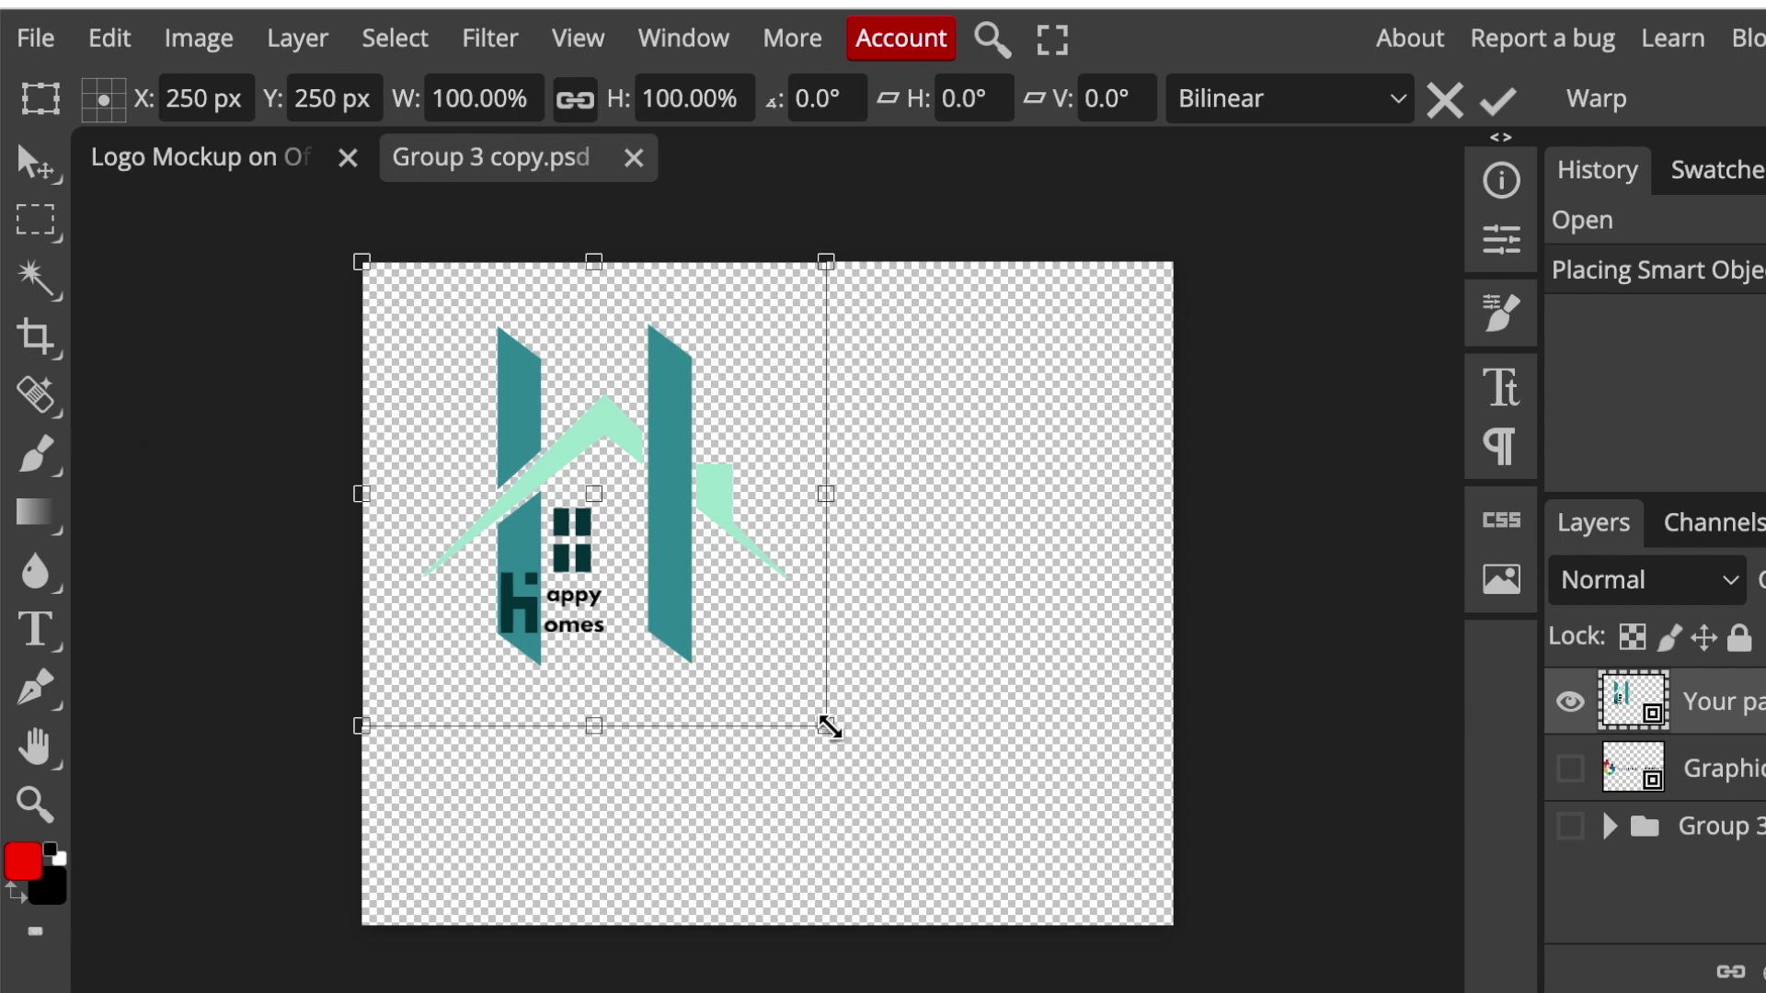
pyautogui.moveTo(827, 725); pyautogui.dragTo(1155, 952)
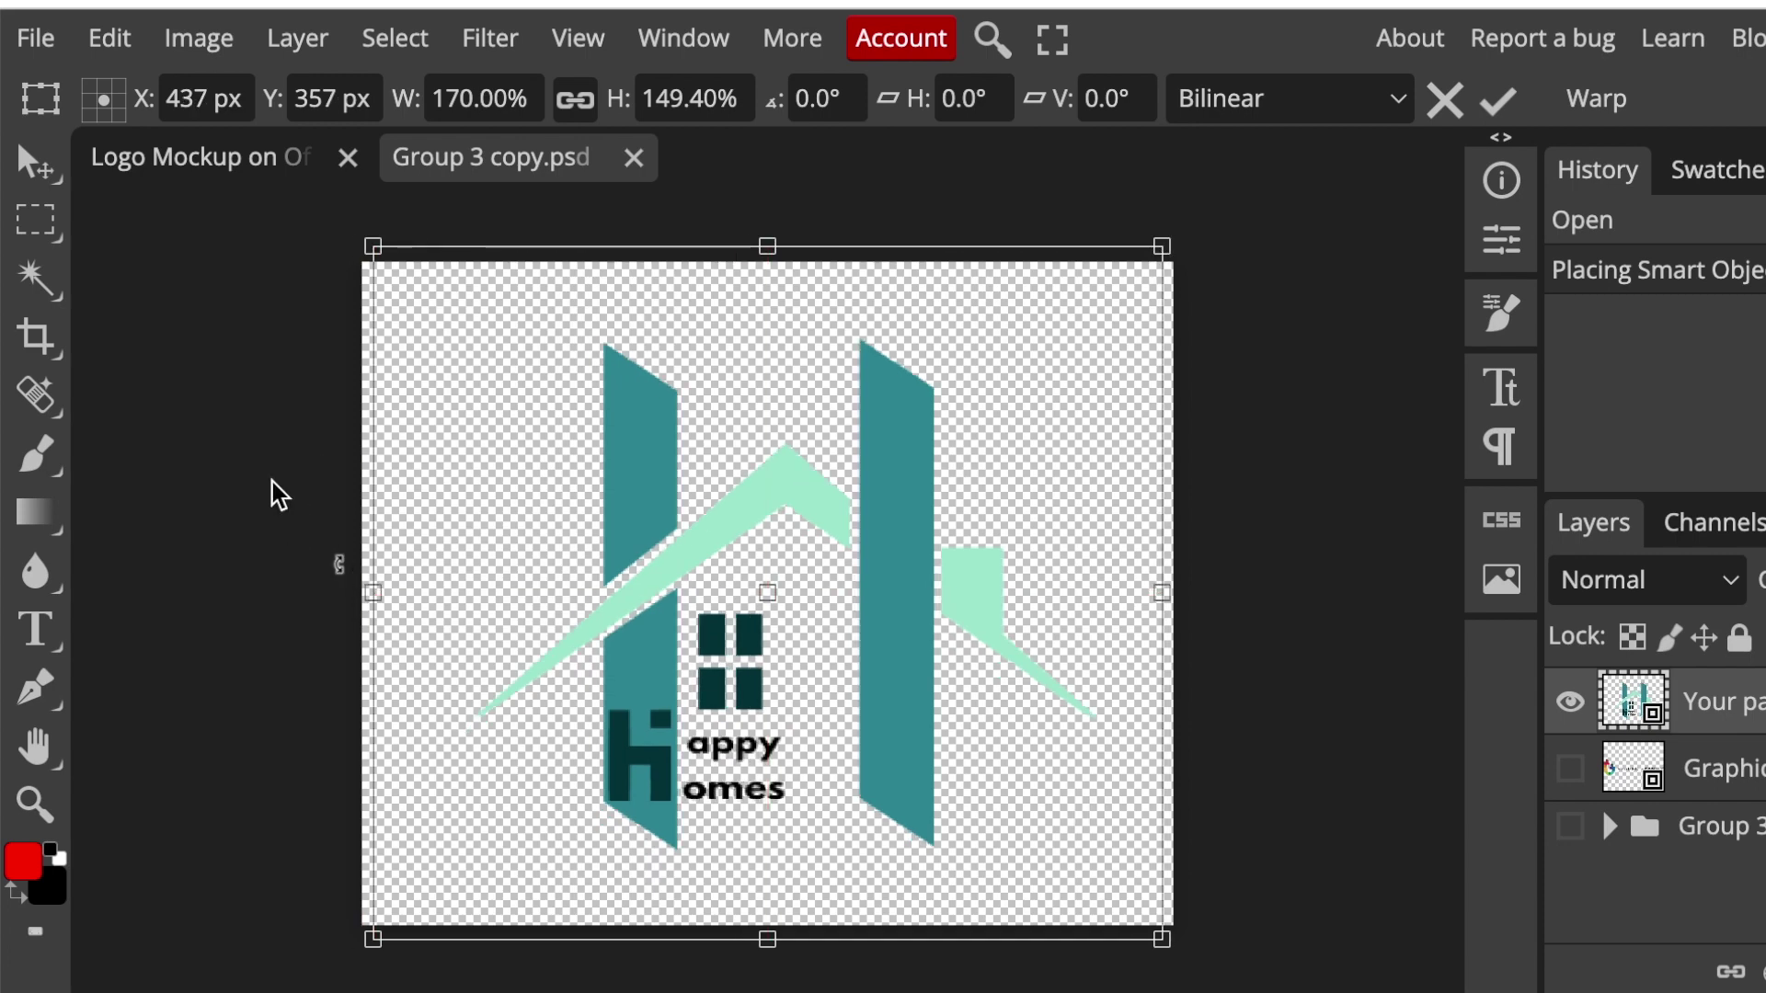
pyautogui.click(29, 42)
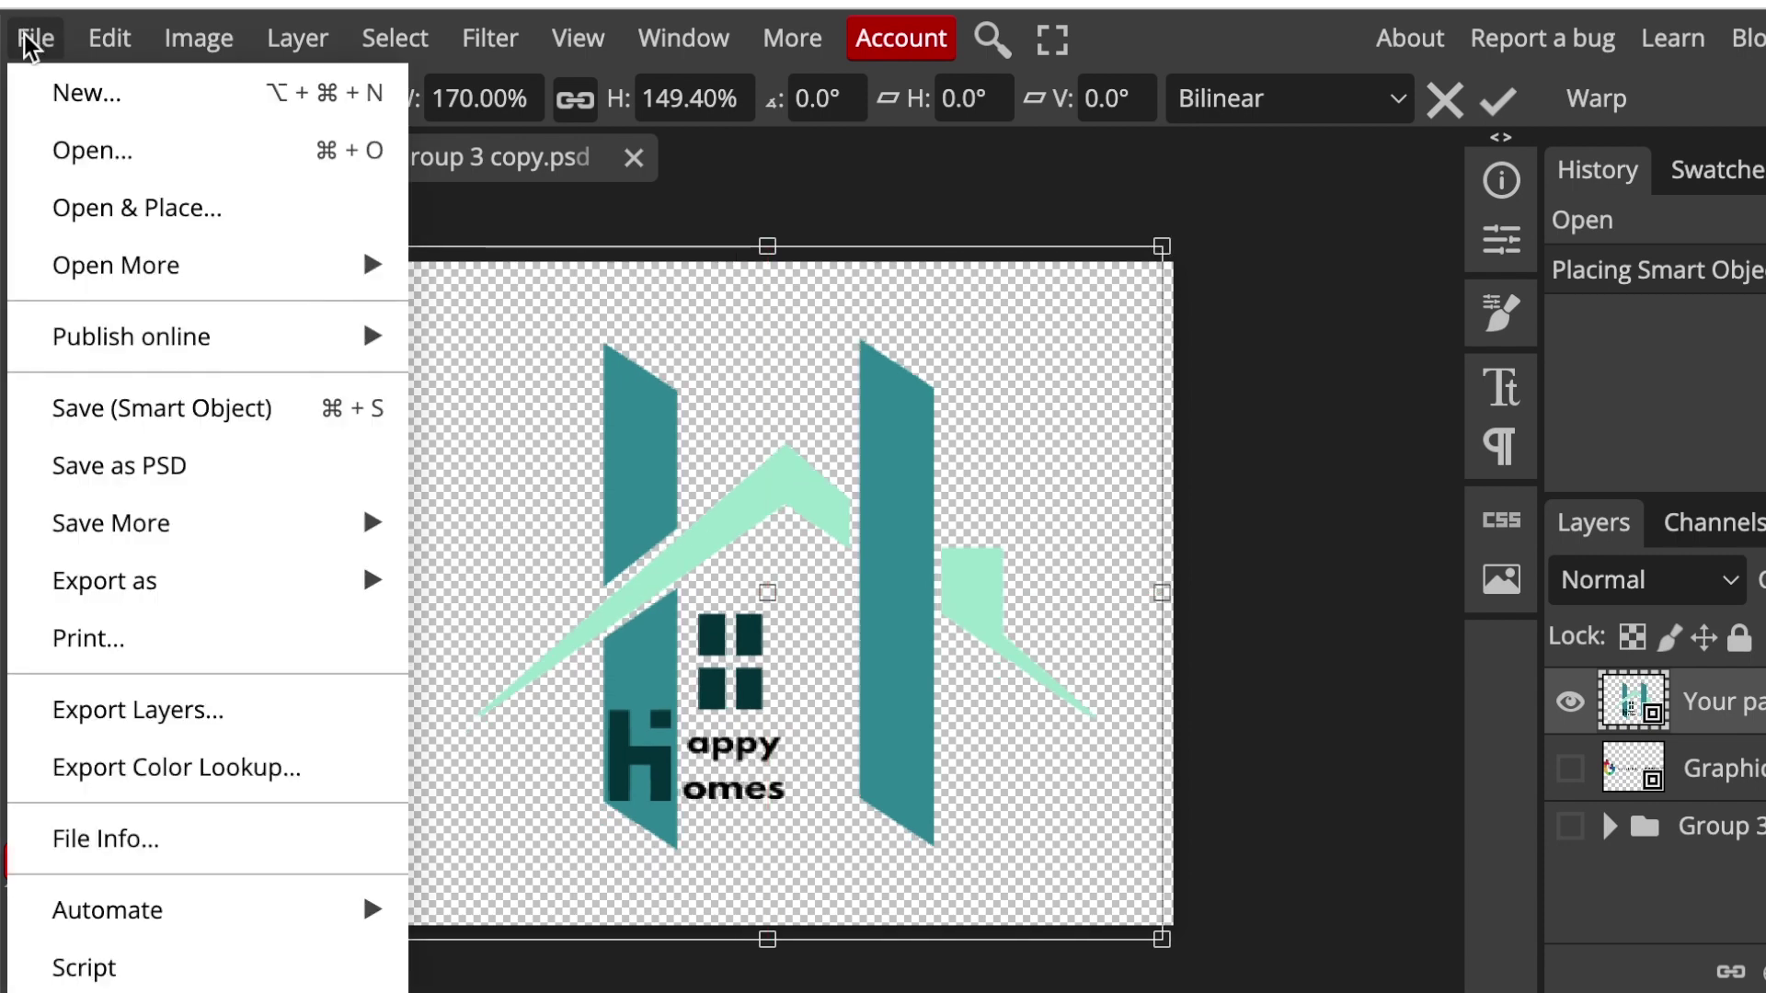
# Step: Save the smart object so the logo appears on the office glass wall in the mockup
pyautogui.click(138, 425)
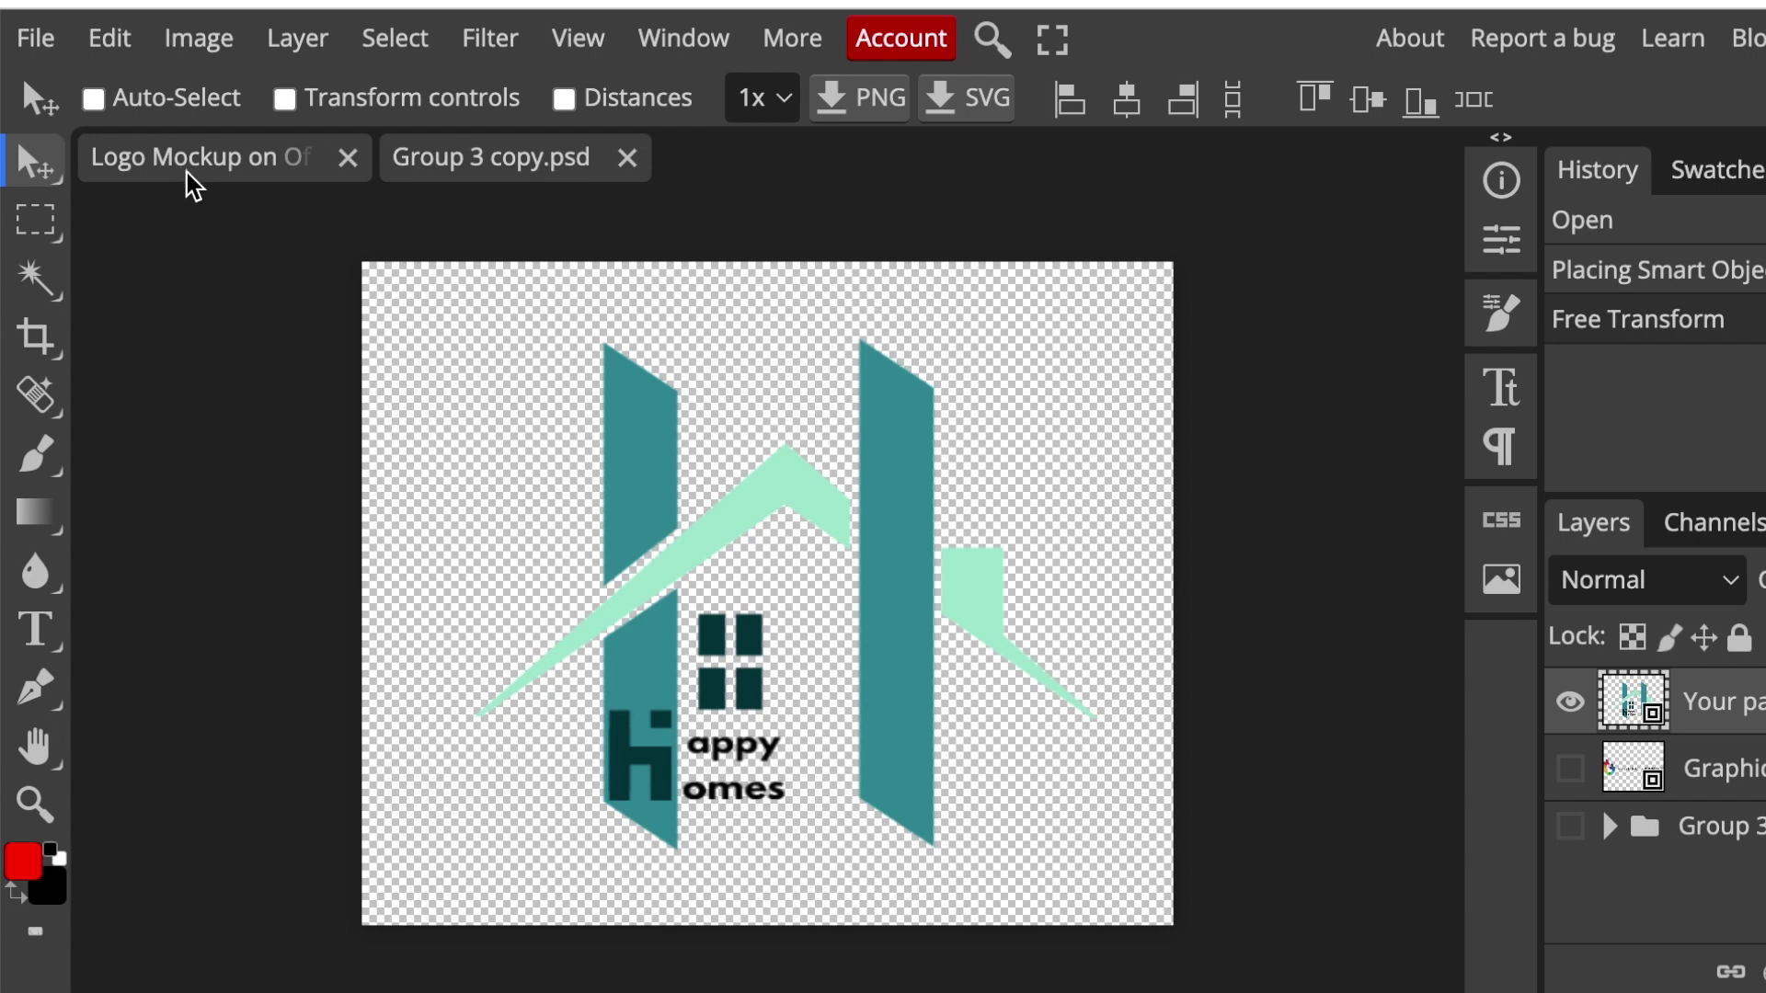
pyautogui.click(191, 182)
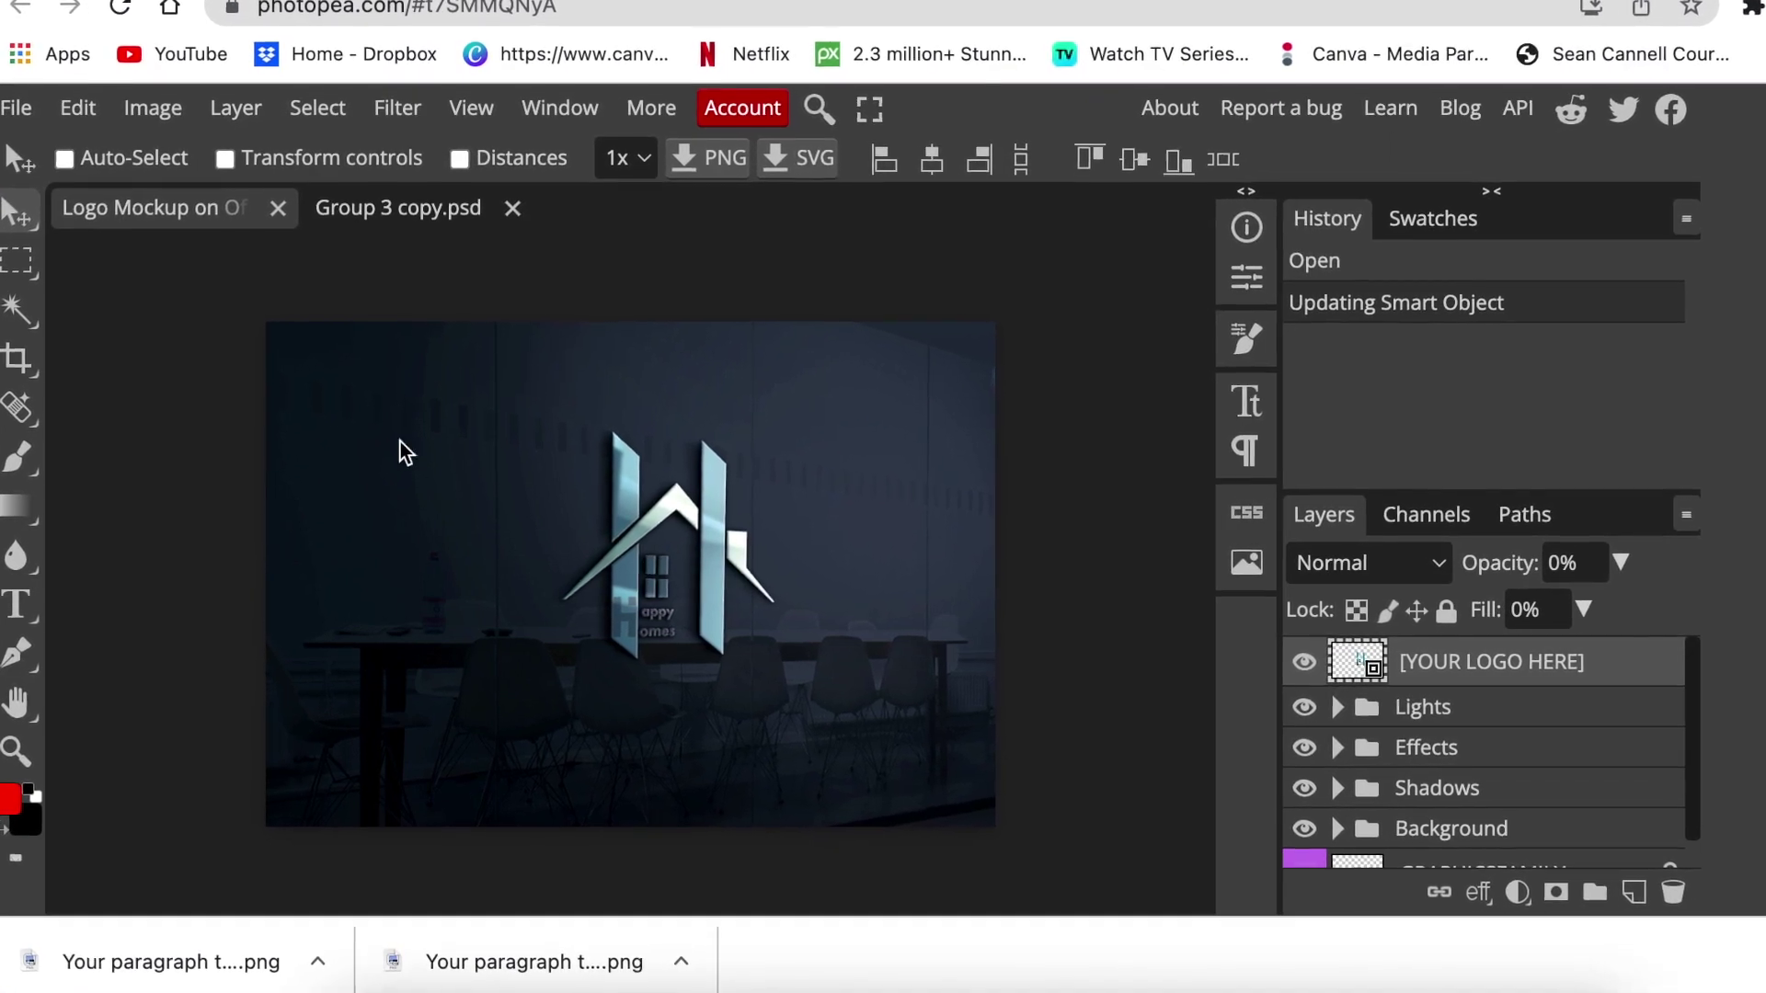
pyautogui.click(3, 76)
pyautogui.moveTo(215, 568)
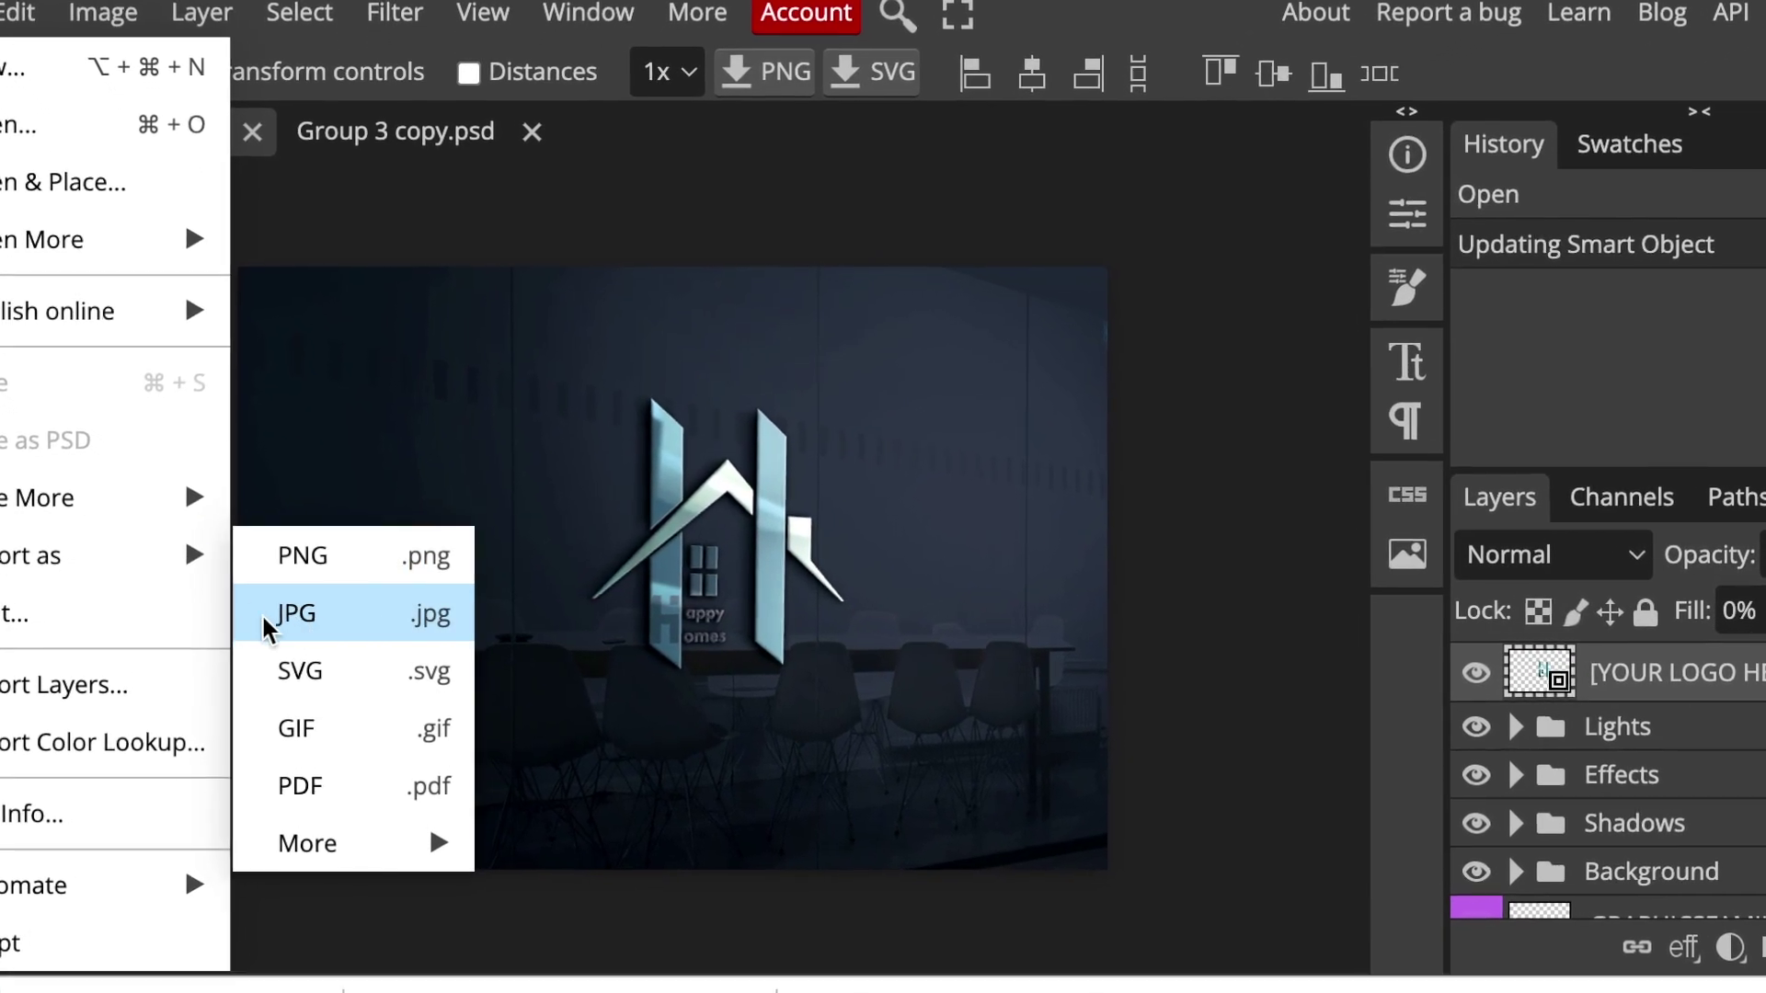
pyautogui.click(933, 838)
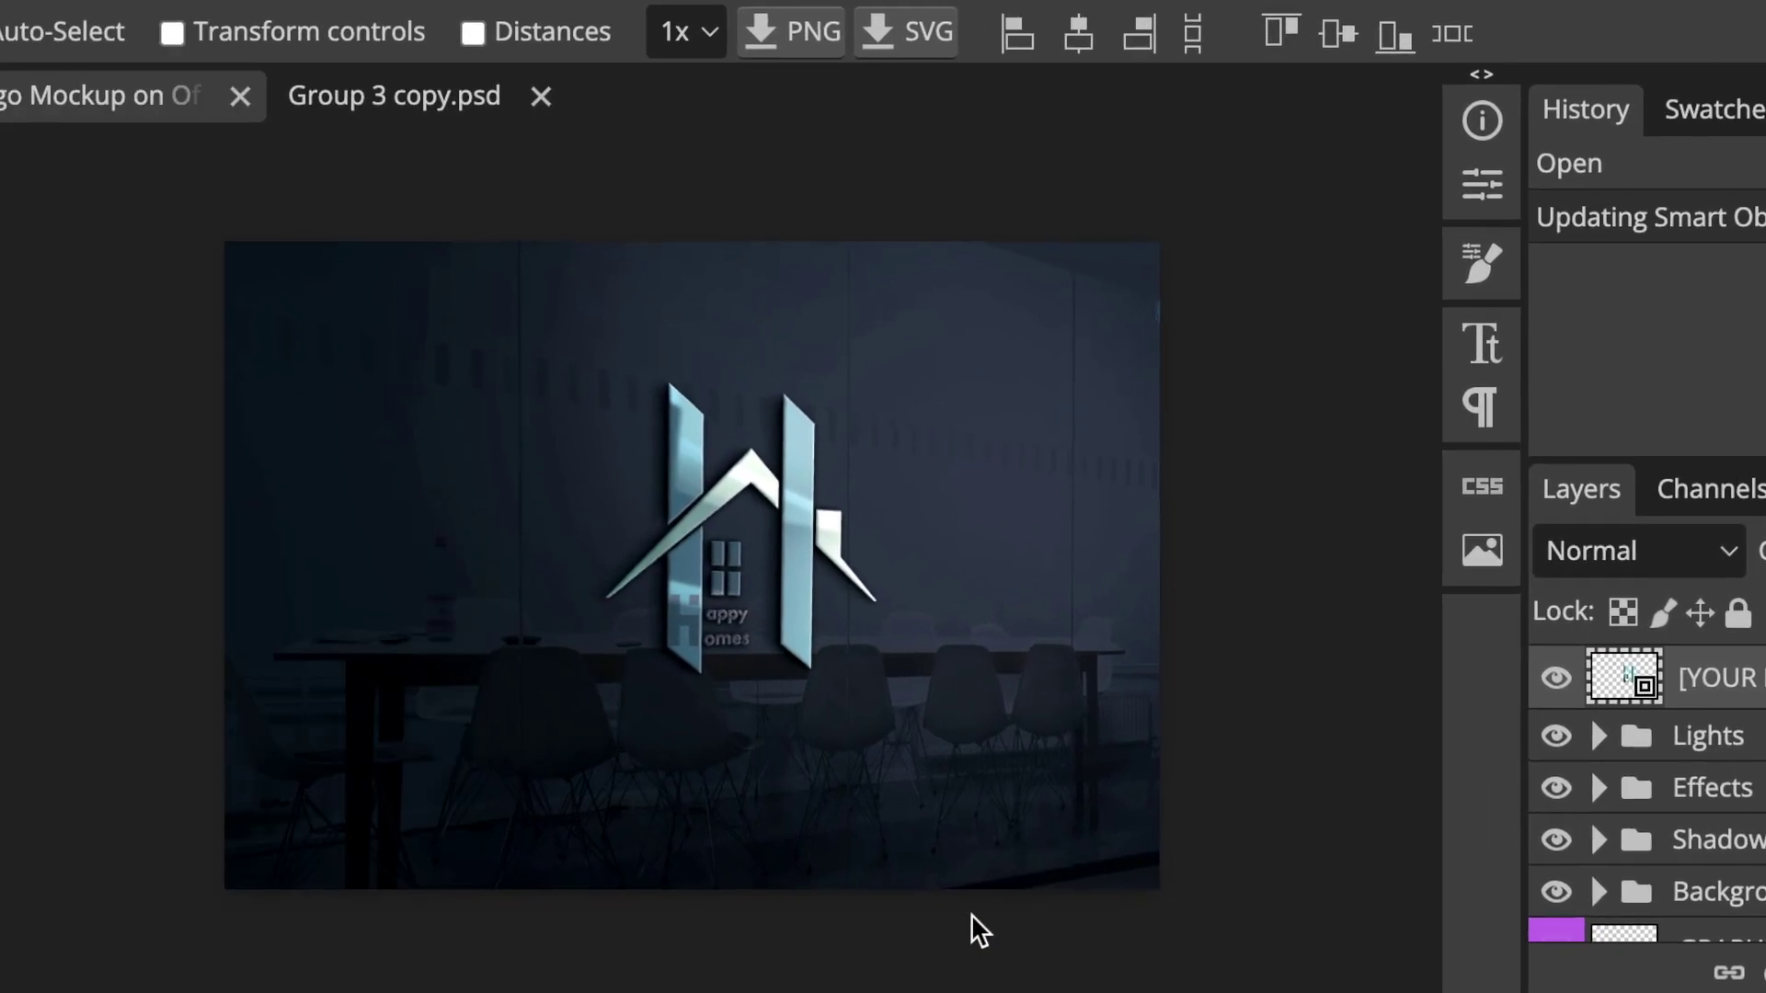